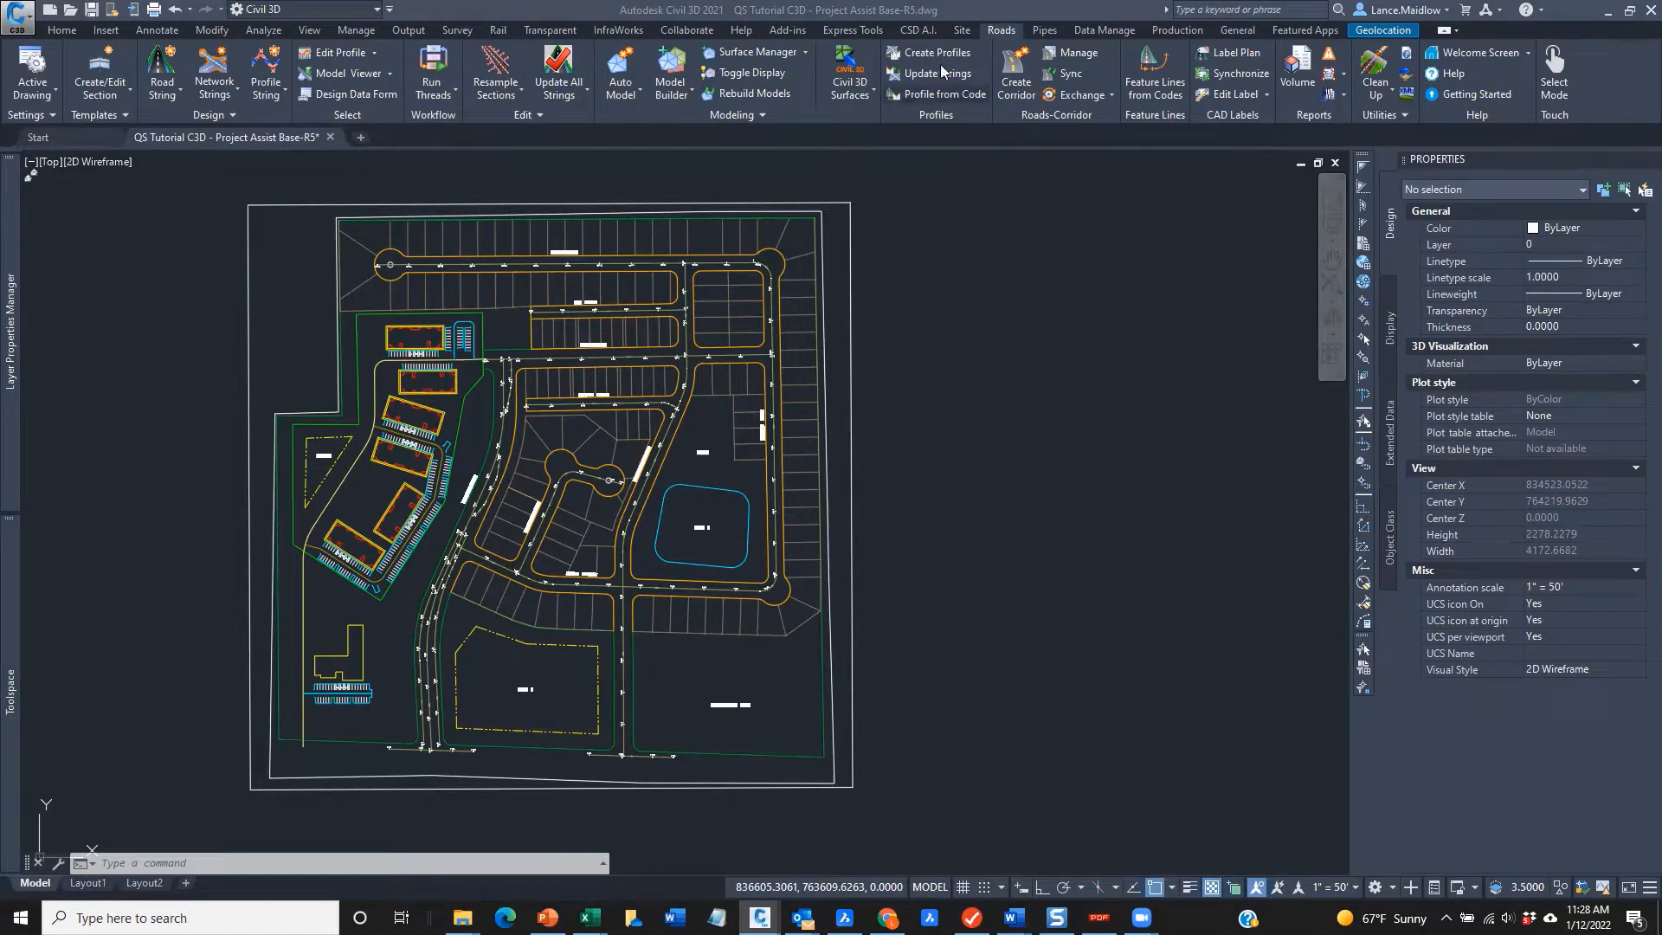
Try to turn on the contour display for the CSD-EXIST SURFACE surface
{"action": "left_click", "coordinate": [754, 73]}
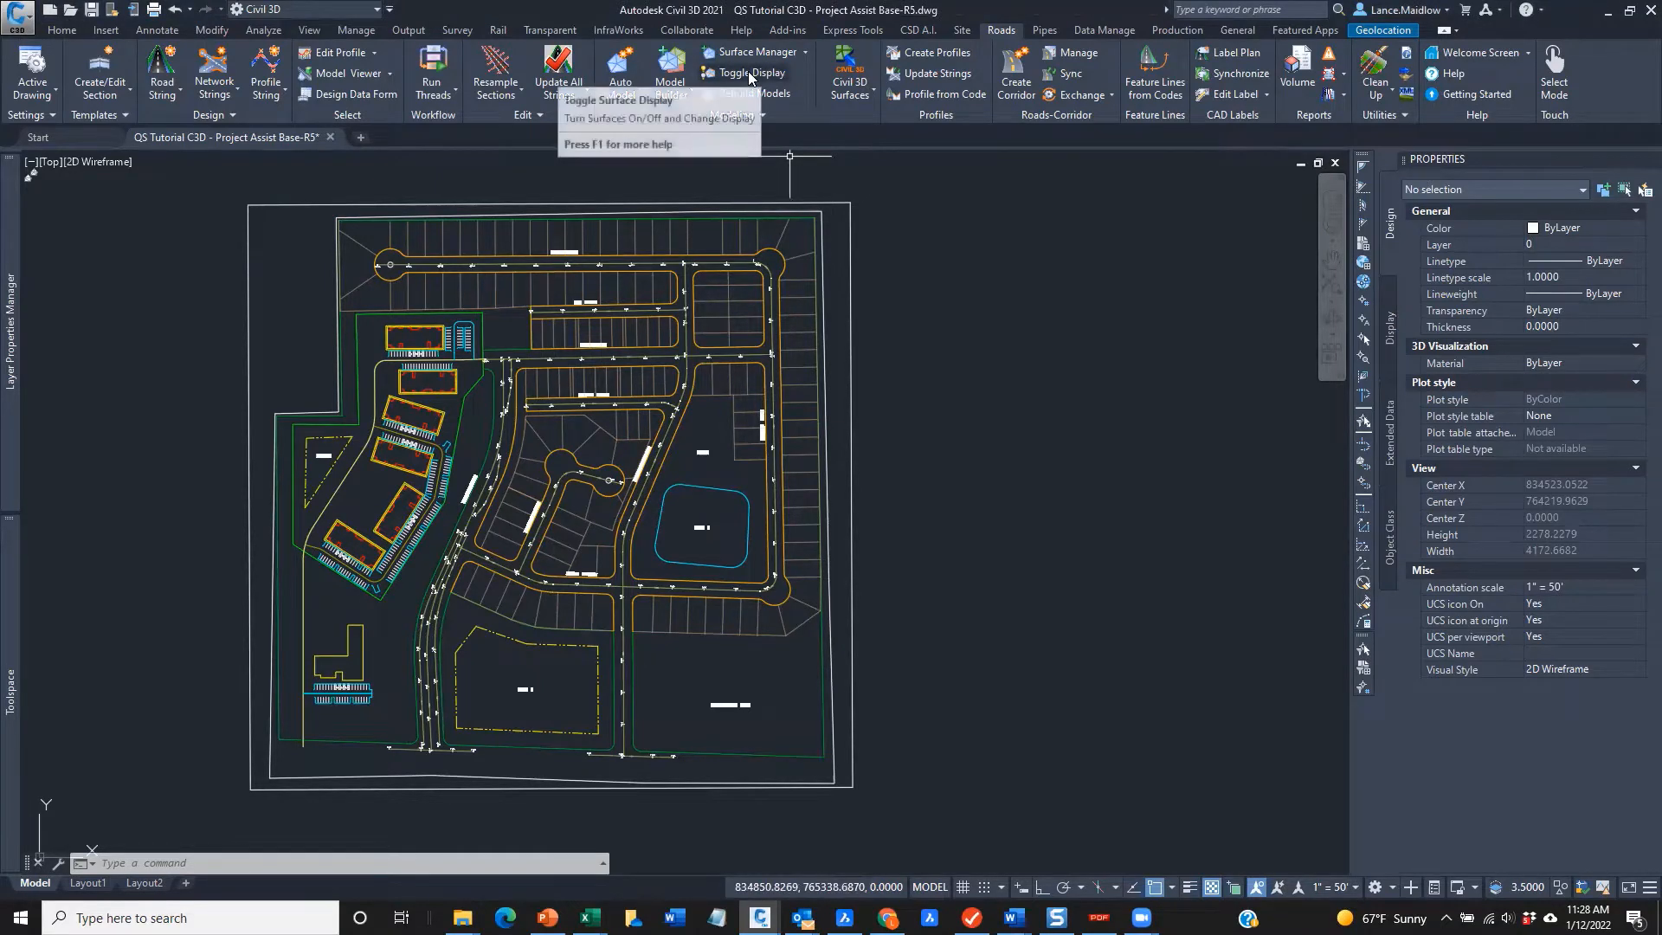
{"action": "left_click", "coordinate": [747, 73]}
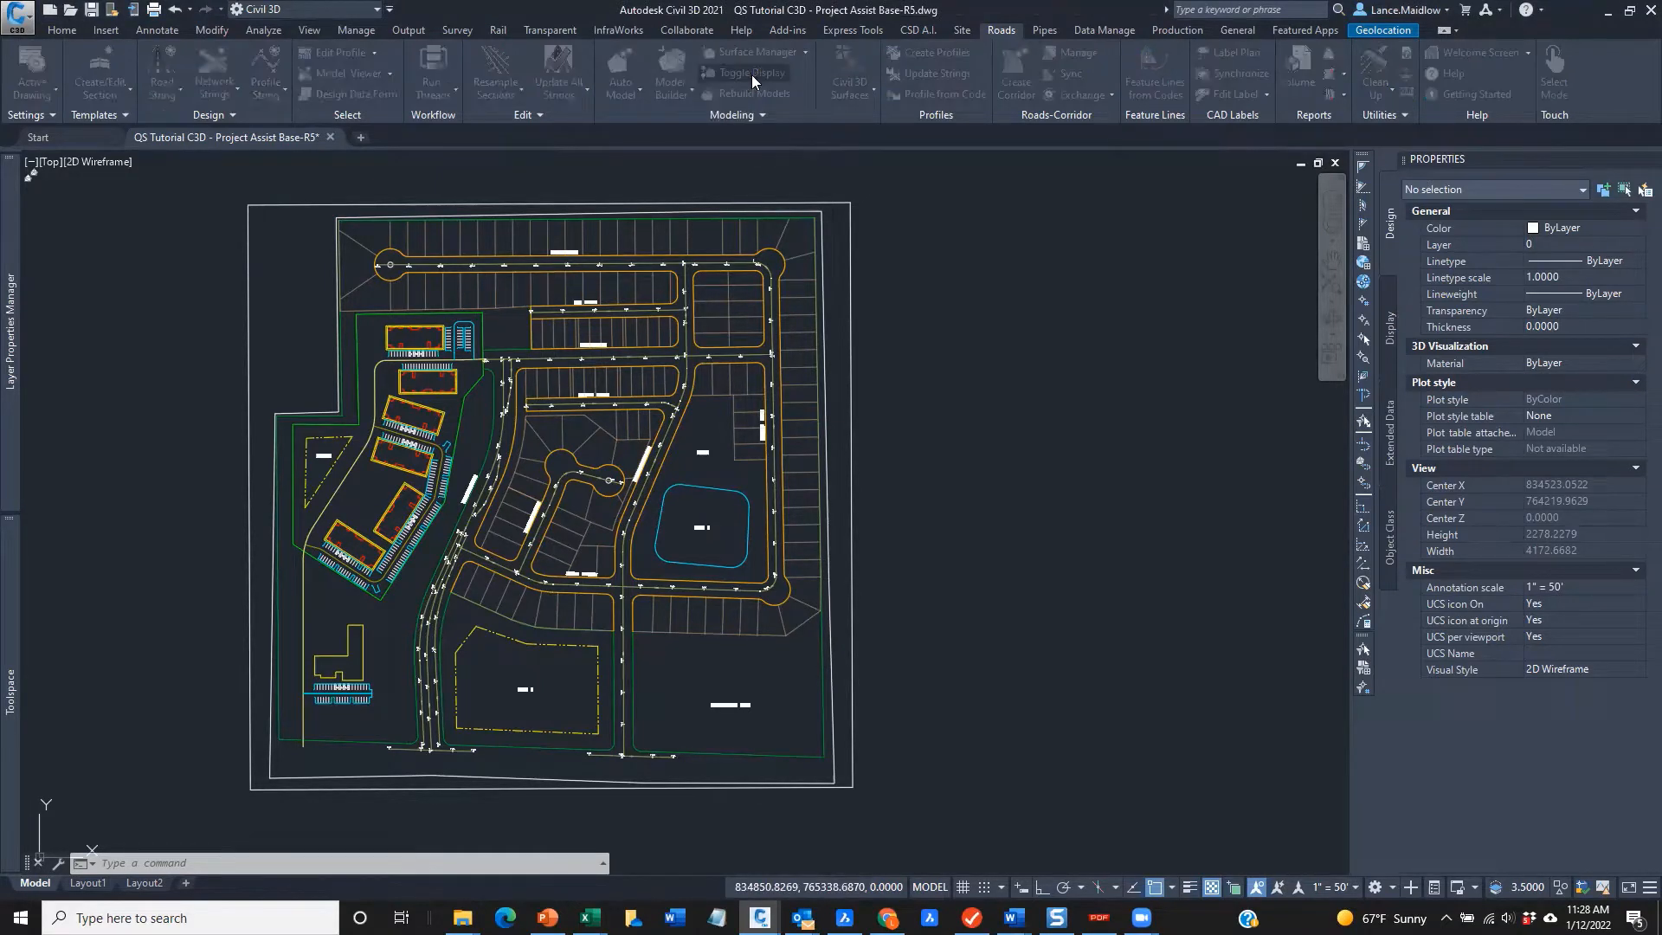
{"action": "left_click", "coordinate": [398, 213]}
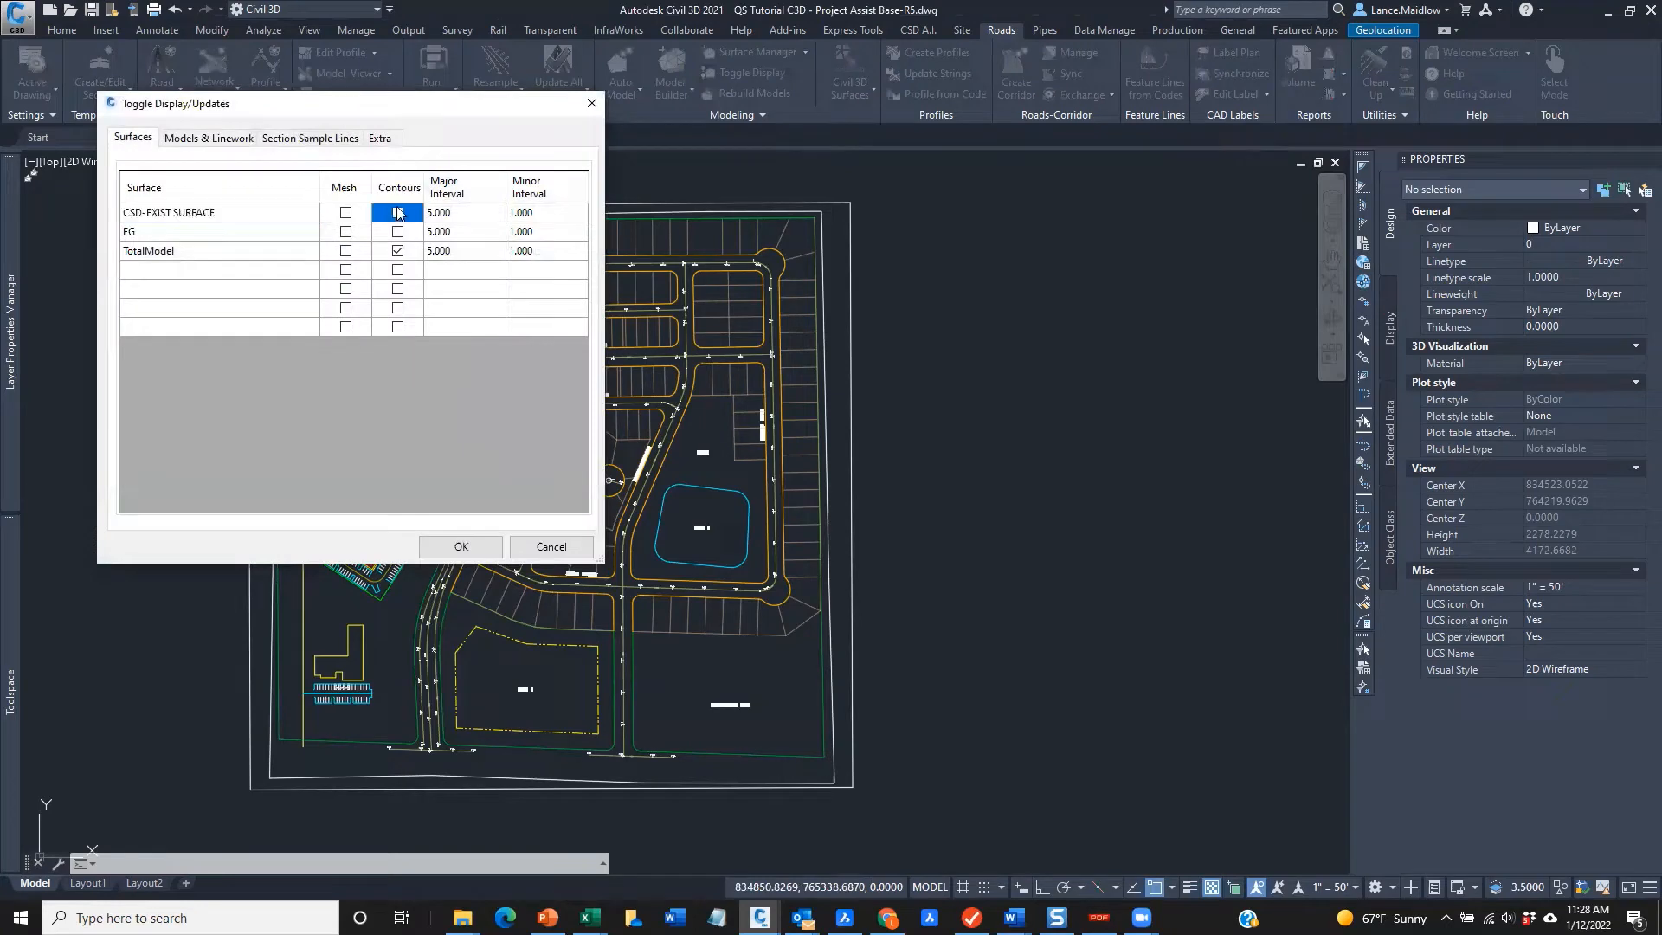
{"action": "left_click", "coordinate": [472, 548]}
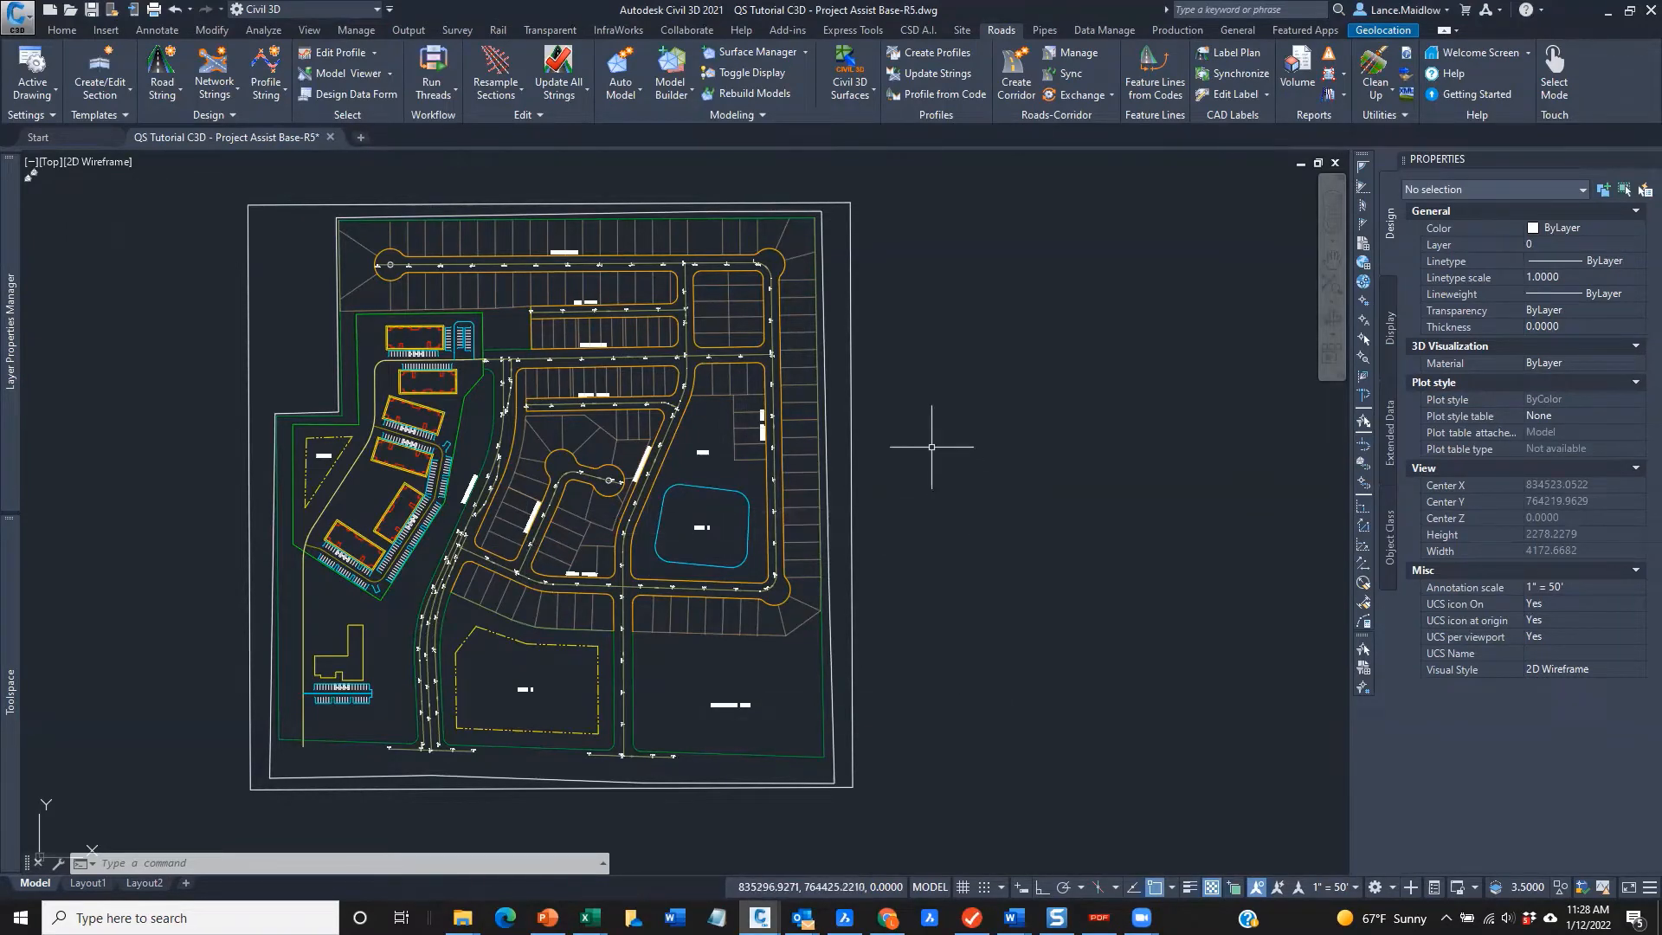
Show the contours of CSD-EXIST SURFACE and examine them around Sydney Court, Marin Street and Pond 1
{"action": "scroll", "coordinate": [943, 445], "scroll_direction": "up", "scroll_amount": 3}
{"action": "scroll", "coordinate": [930, 445], "scroll_direction": "down", "scroll_amount": 5}
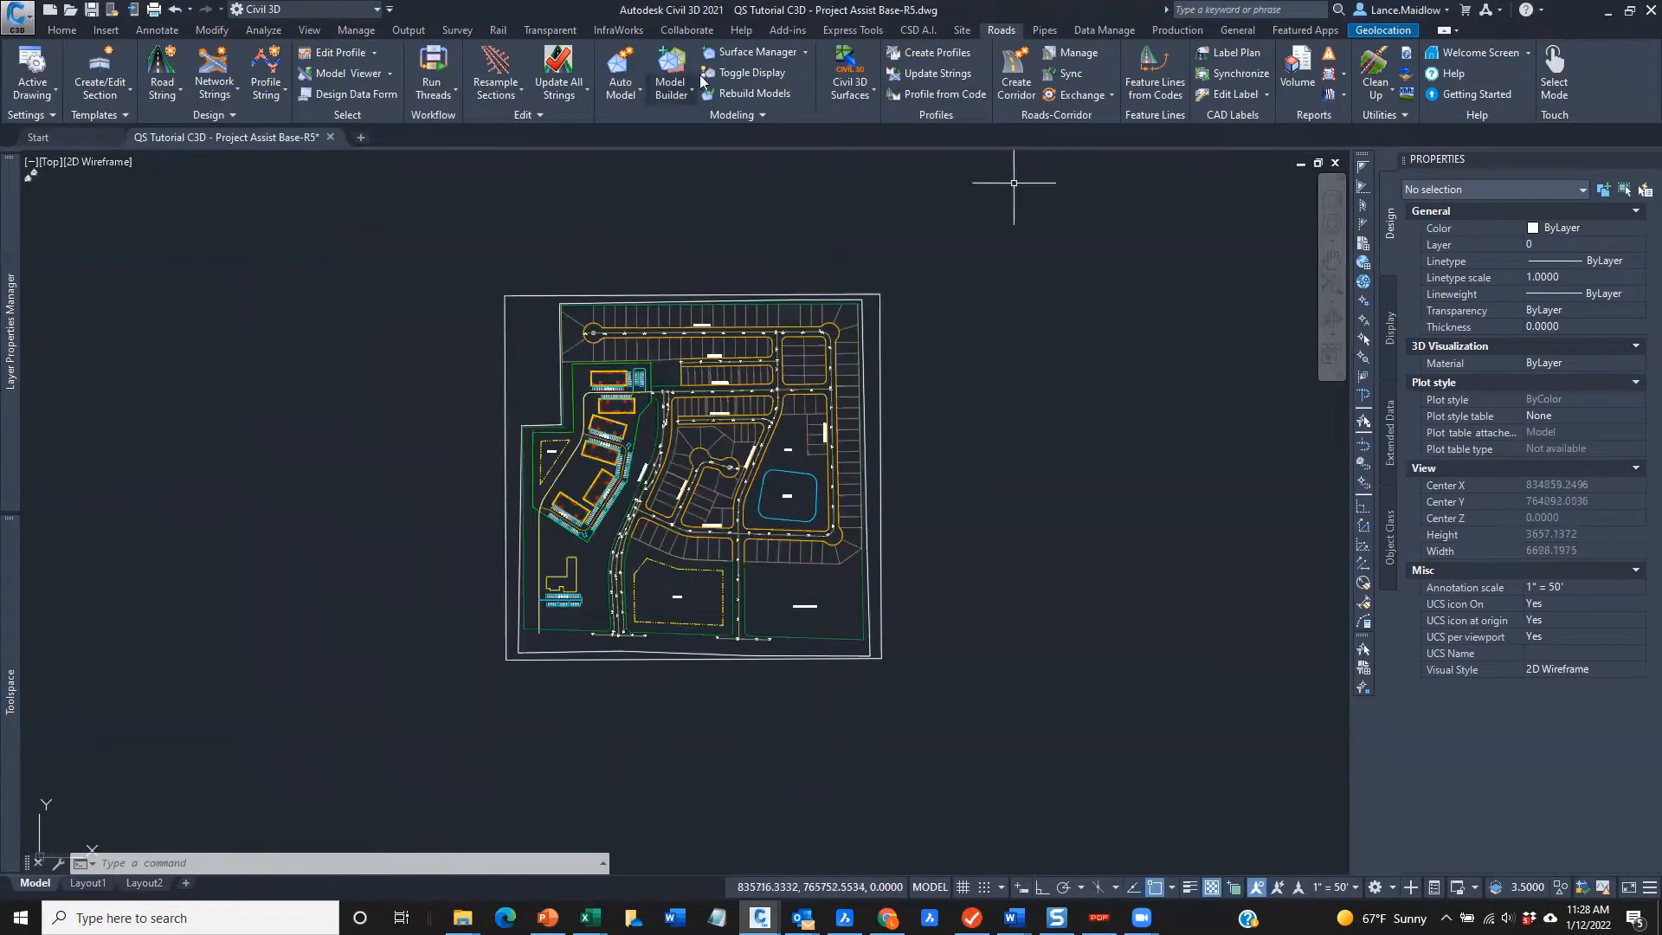
{"action": "left_click", "coordinate": [747, 73]}
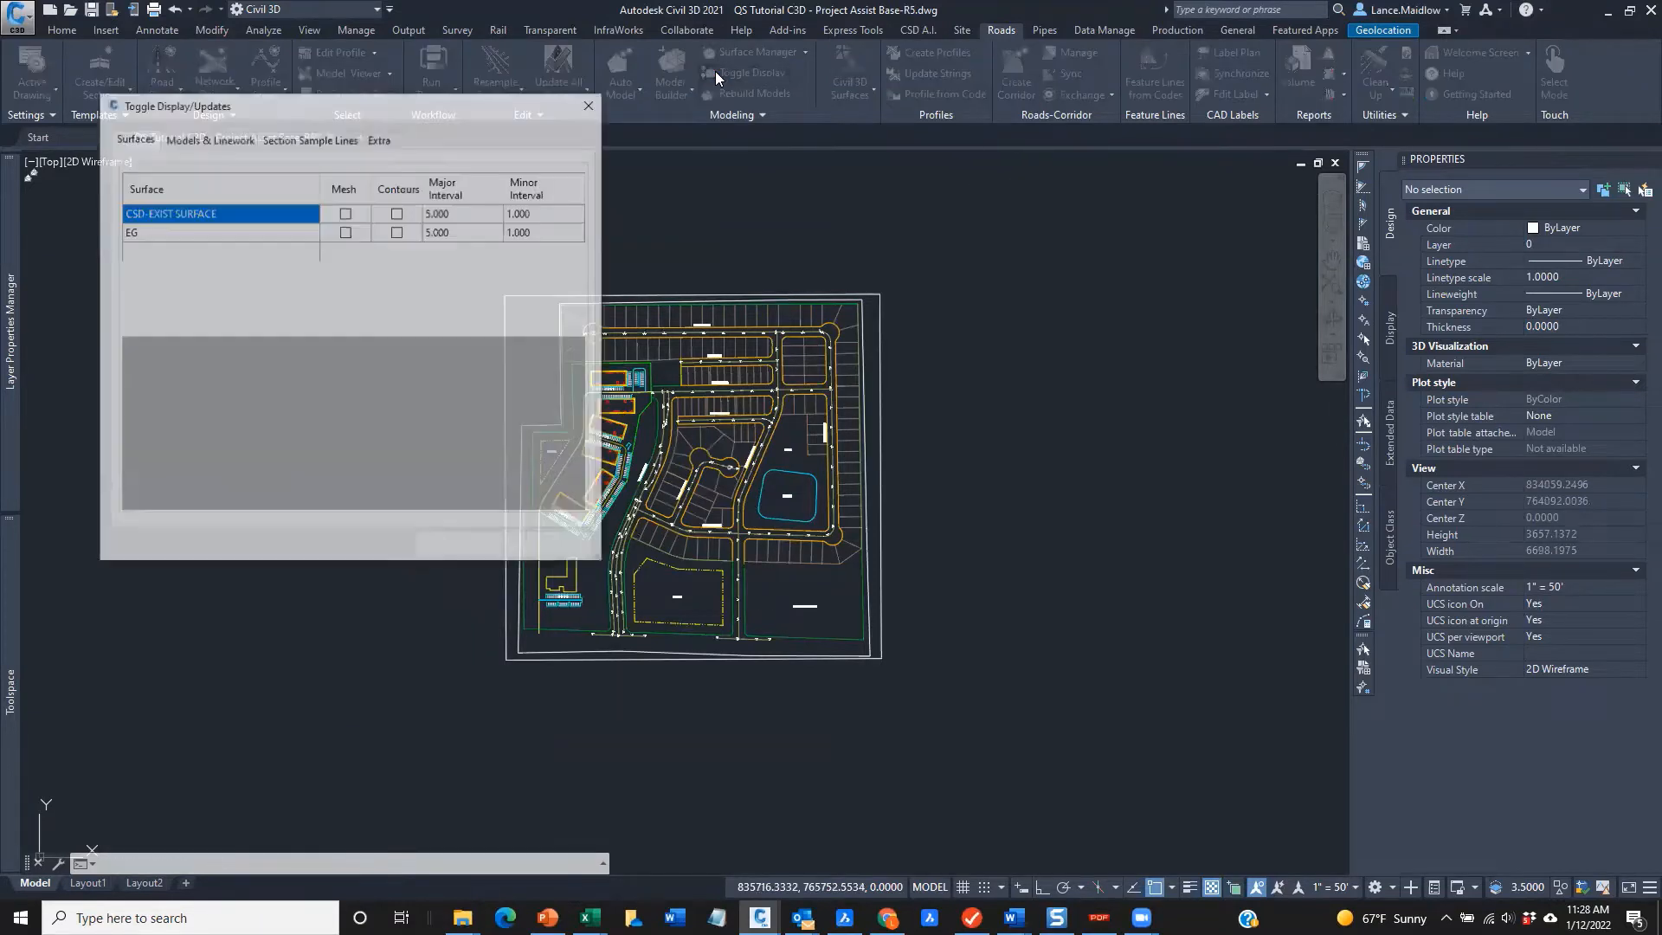
{"action": "left_click", "coordinate": [397, 213]}
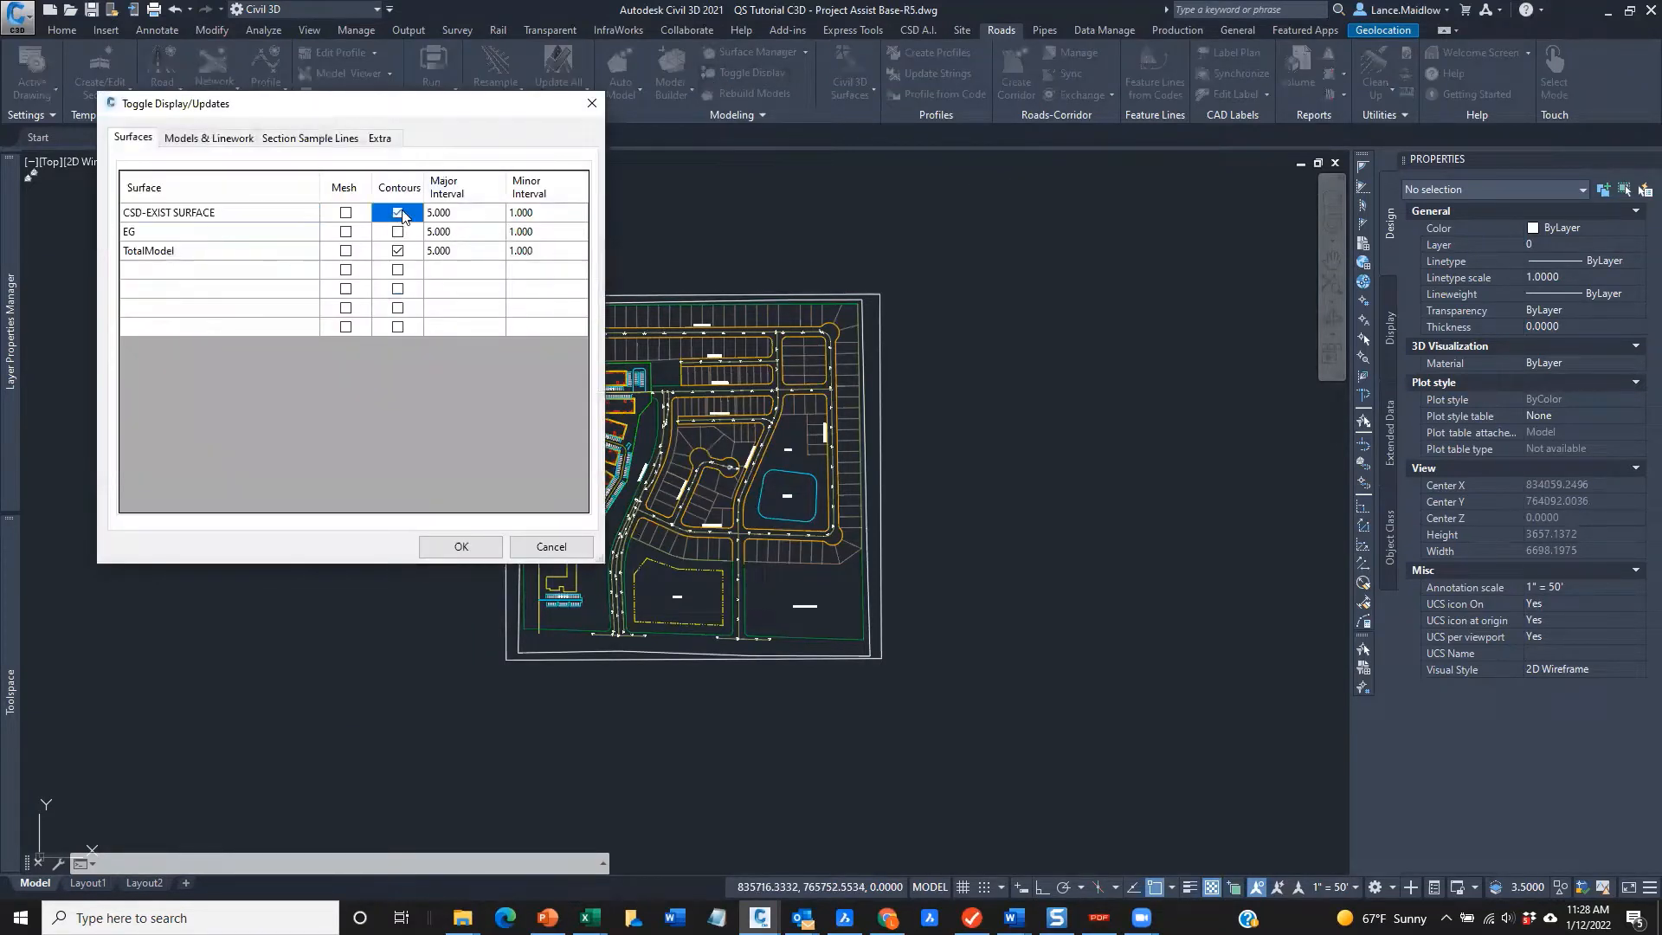
{"action": "left_click", "coordinate": [447, 549]}
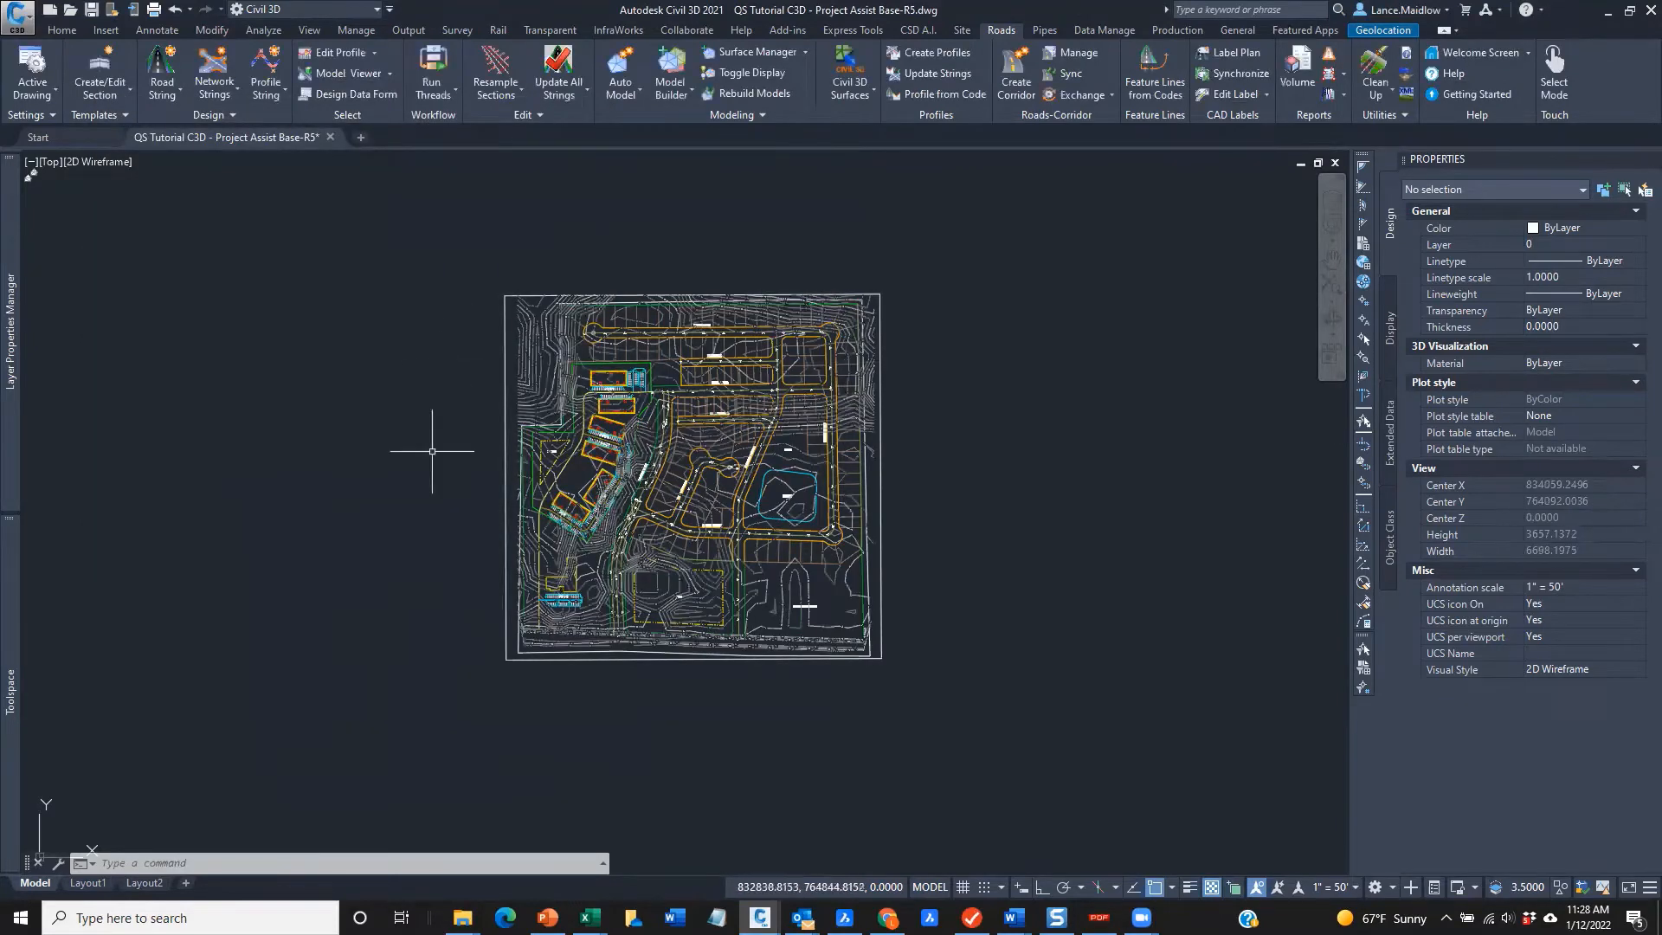
{"action": "scroll", "coordinate": [802, 446], "scroll_direction": "up", "scroll_amount": 5}
{"action": "scroll", "coordinate": [702, 546], "scroll_direction": "up", "scroll_amount": 3}
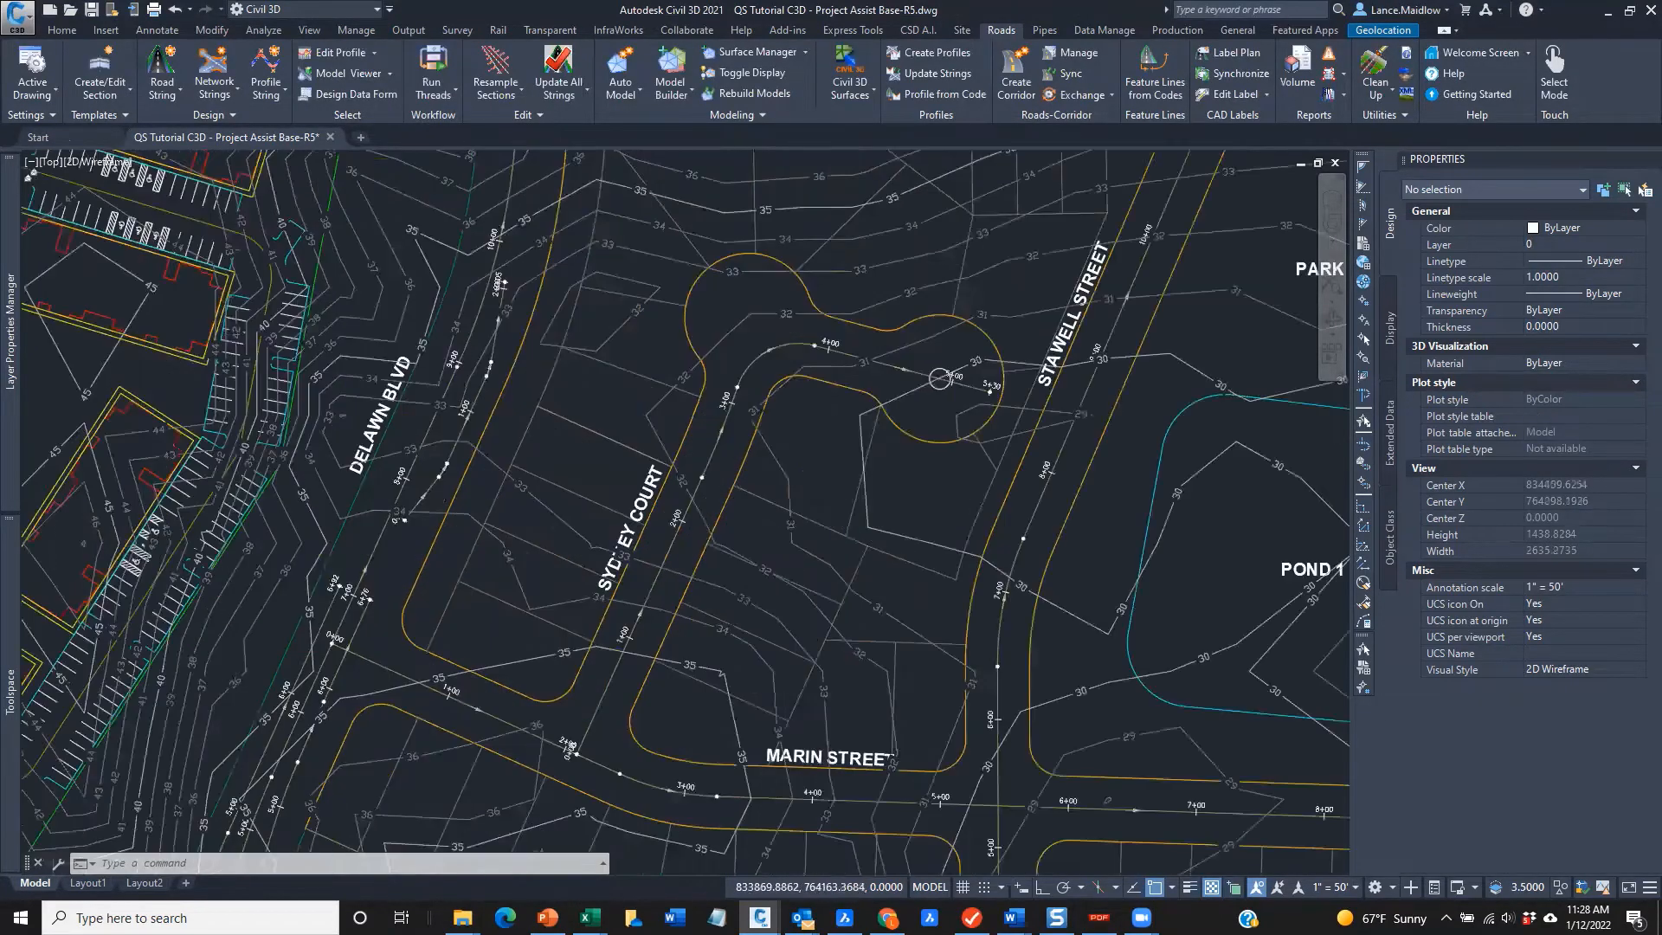
{"action": "scroll", "coordinate": [582, 560], "scroll_direction": "up", "scroll_amount": 2}
{"action": "scroll", "coordinate": [692, 577], "scroll_direction": "down", "scroll_amount": 3}
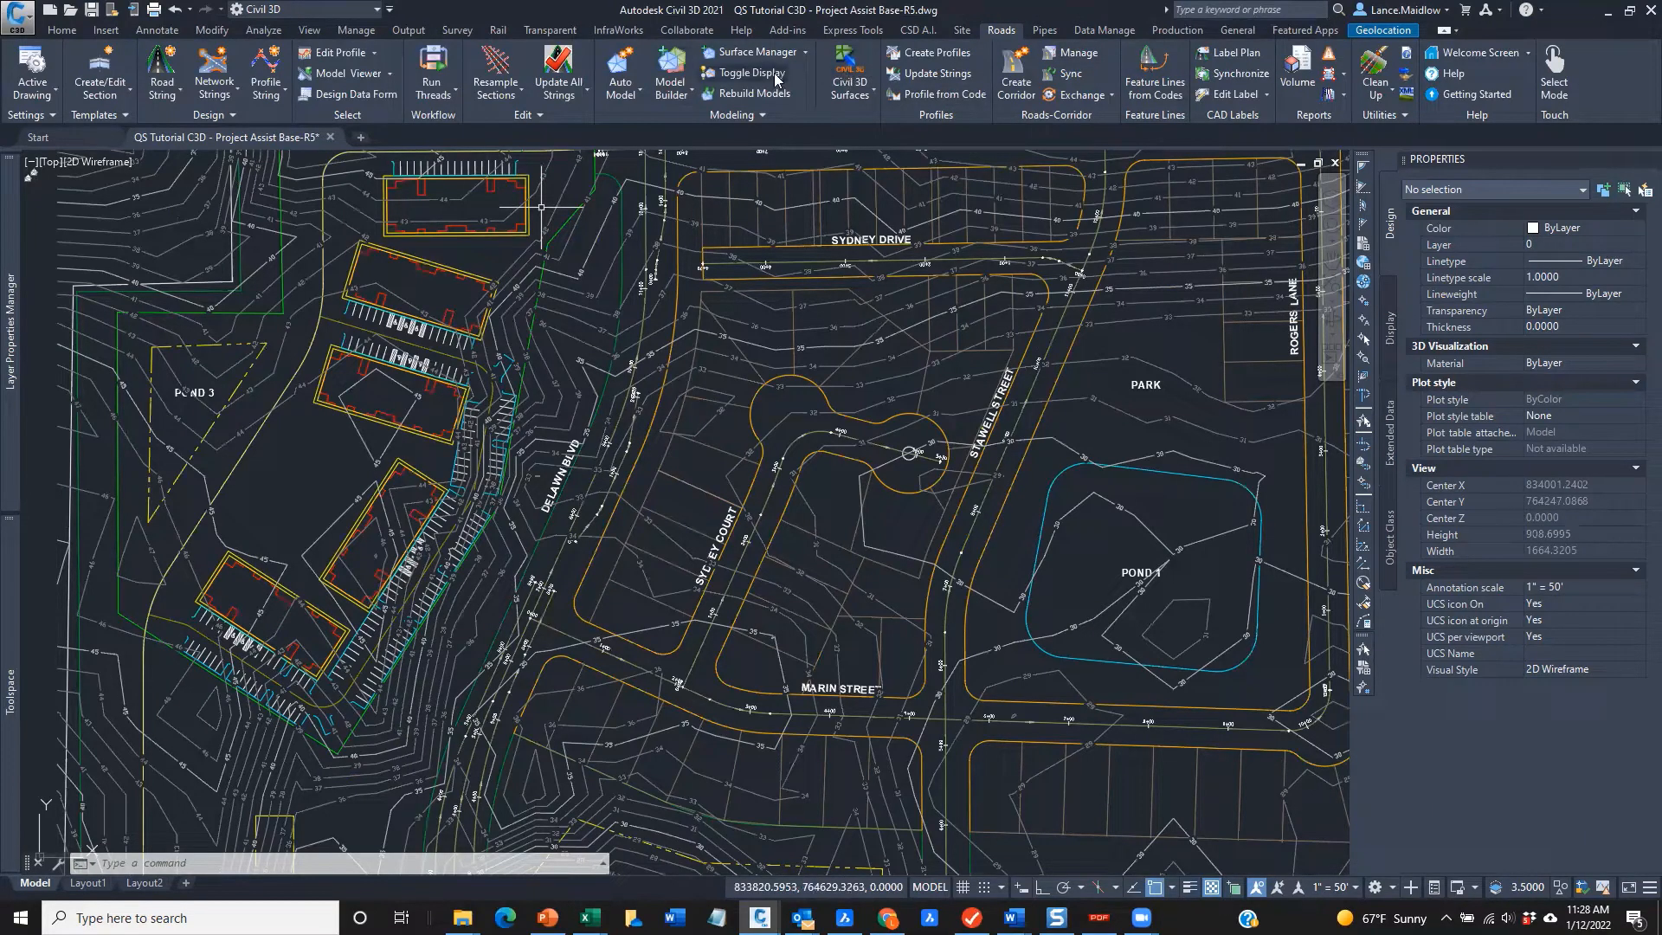
Turn off the contours of CSD-EXIST SURFACE
{"action": "left_click", "coordinate": [748, 72]}
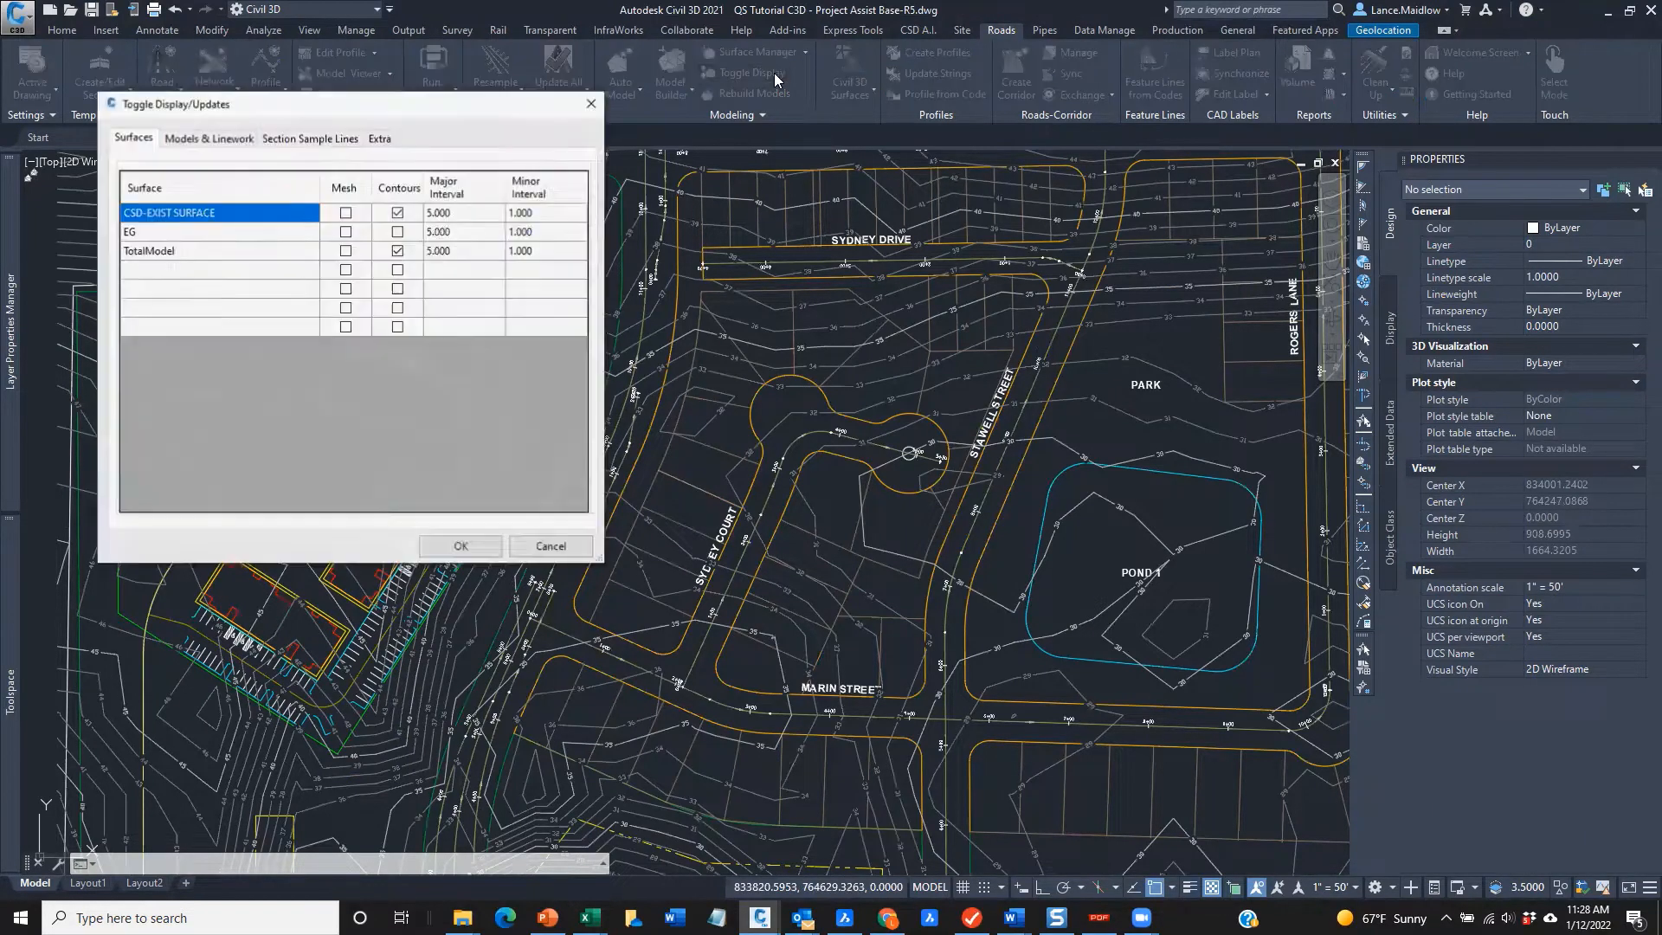
{"action": "left_click", "coordinate": [398, 213]}
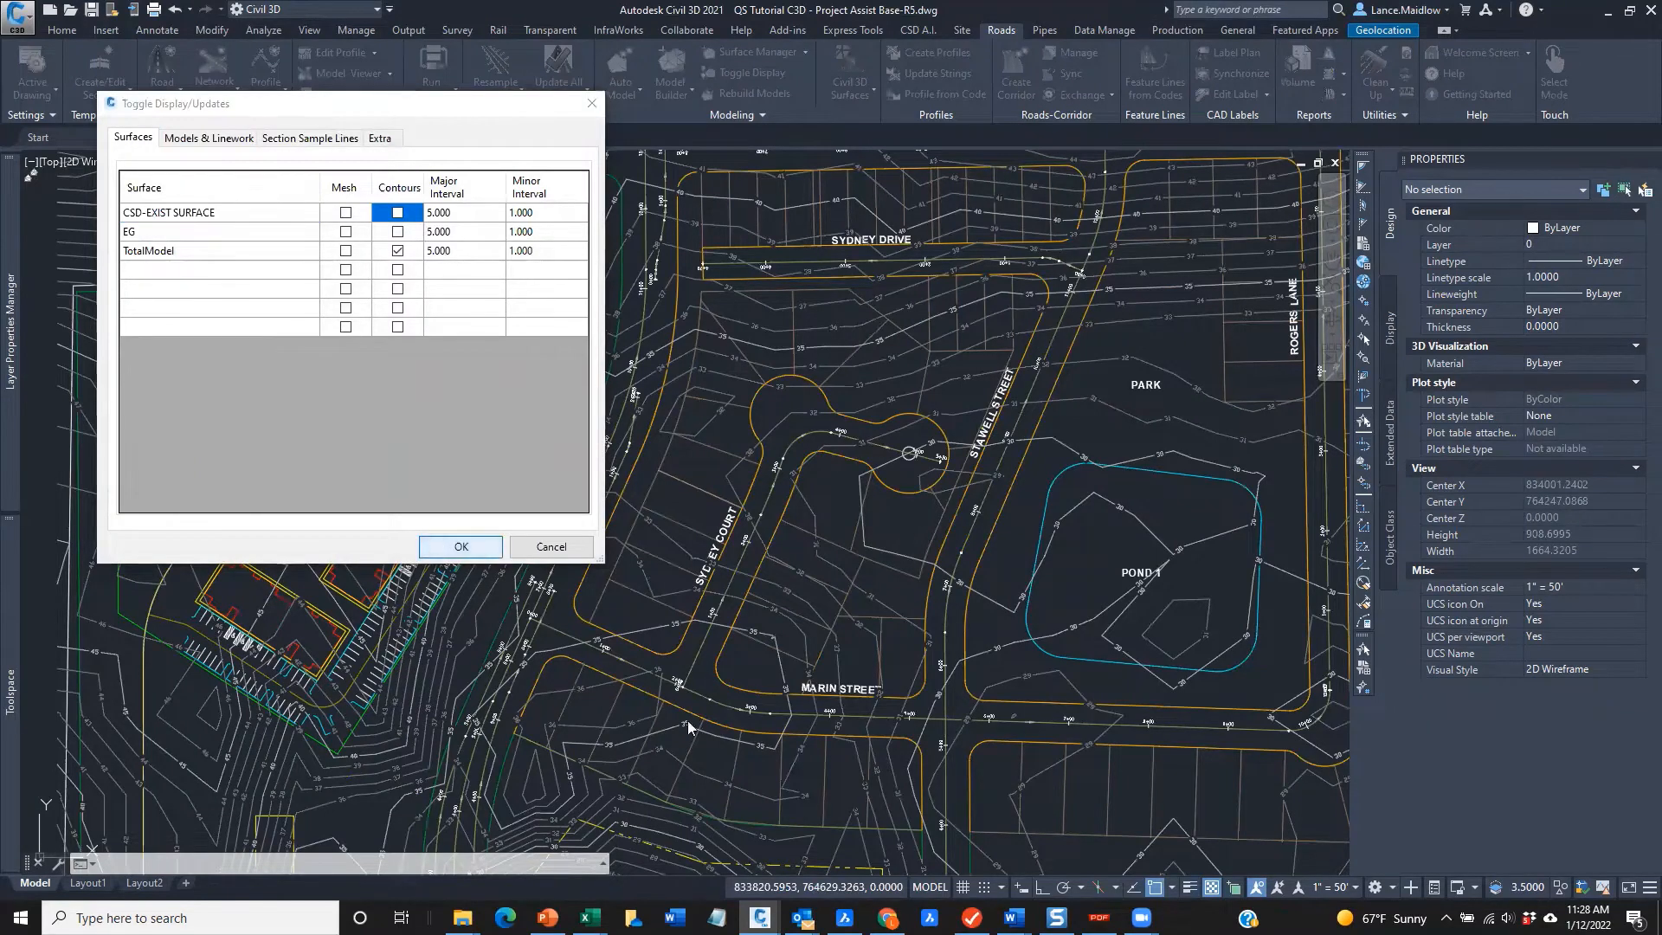
{"action": "key", "text": "Return"}
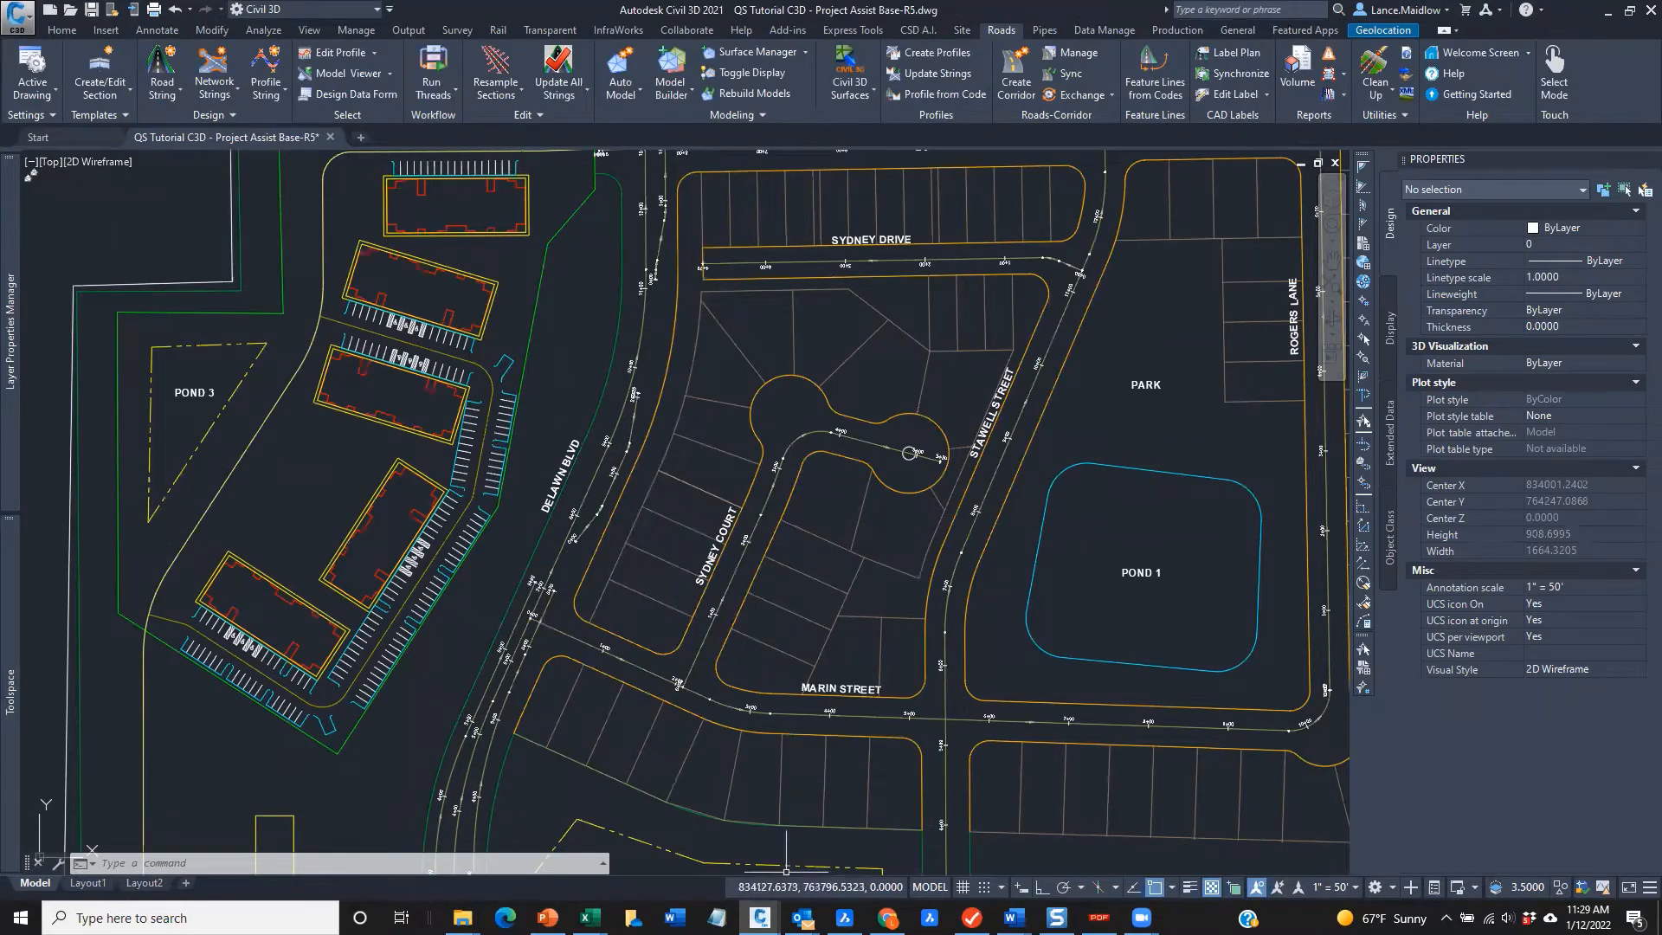
Check the names and properties of the bus bay, Sydney Court and west widening alignments, one at a time
{"action": "middle_click_drag", "start_coordinate": [744, 584], "coordinate": [761, 490]}
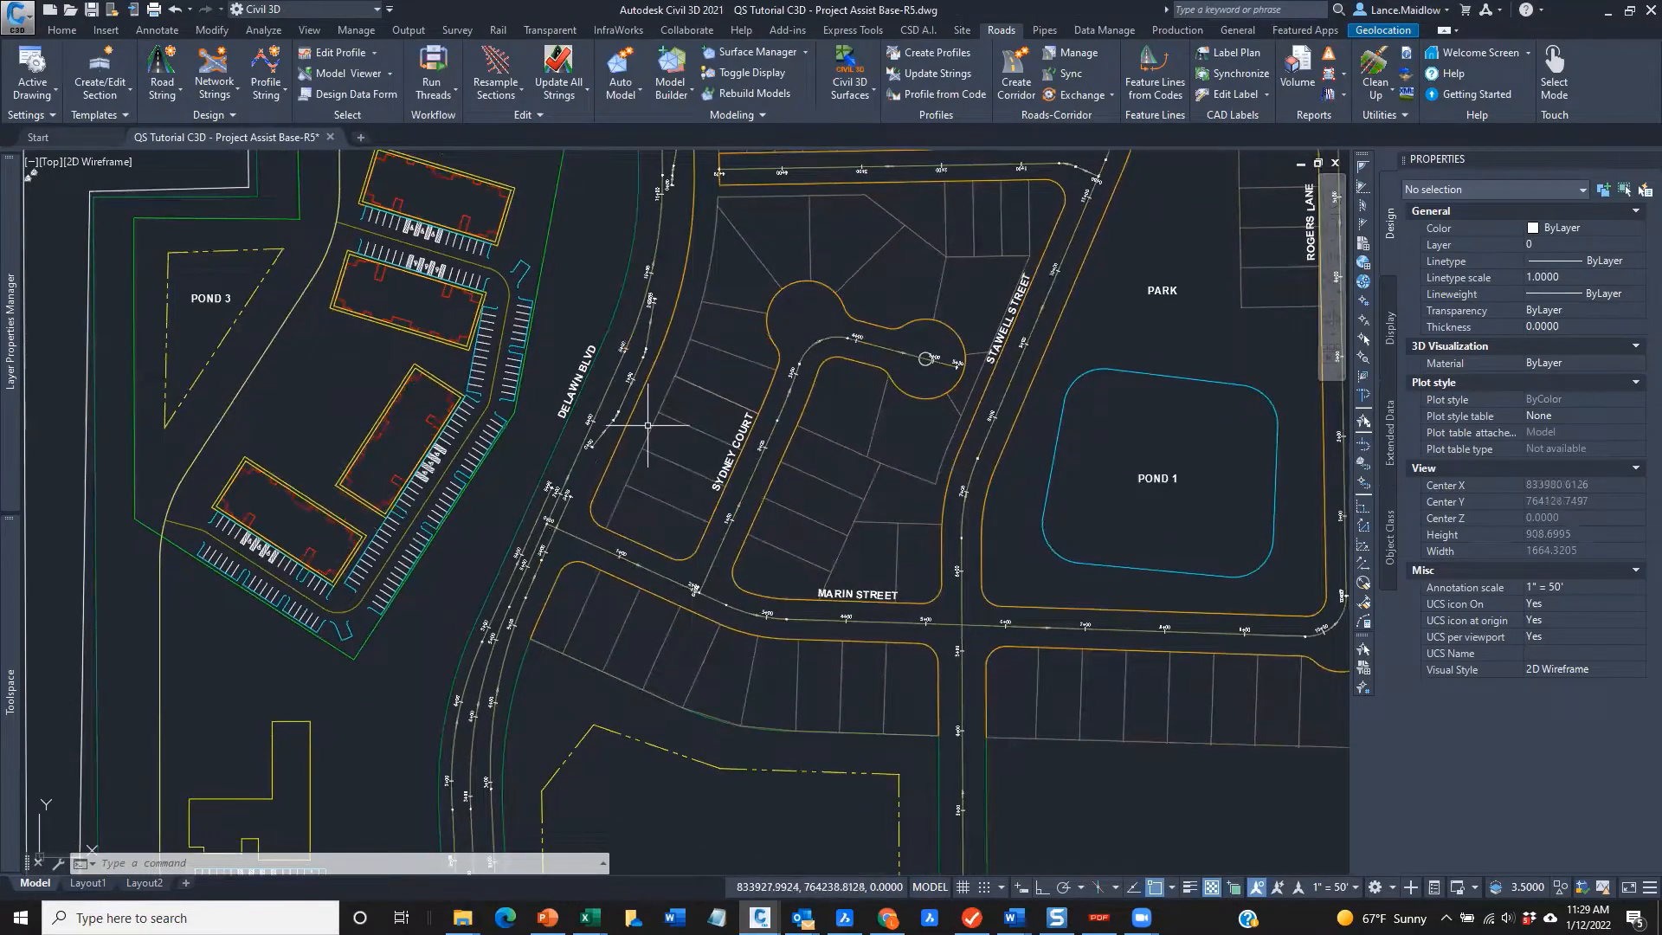
{"action": "left_click", "coordinate": [625, 399]}
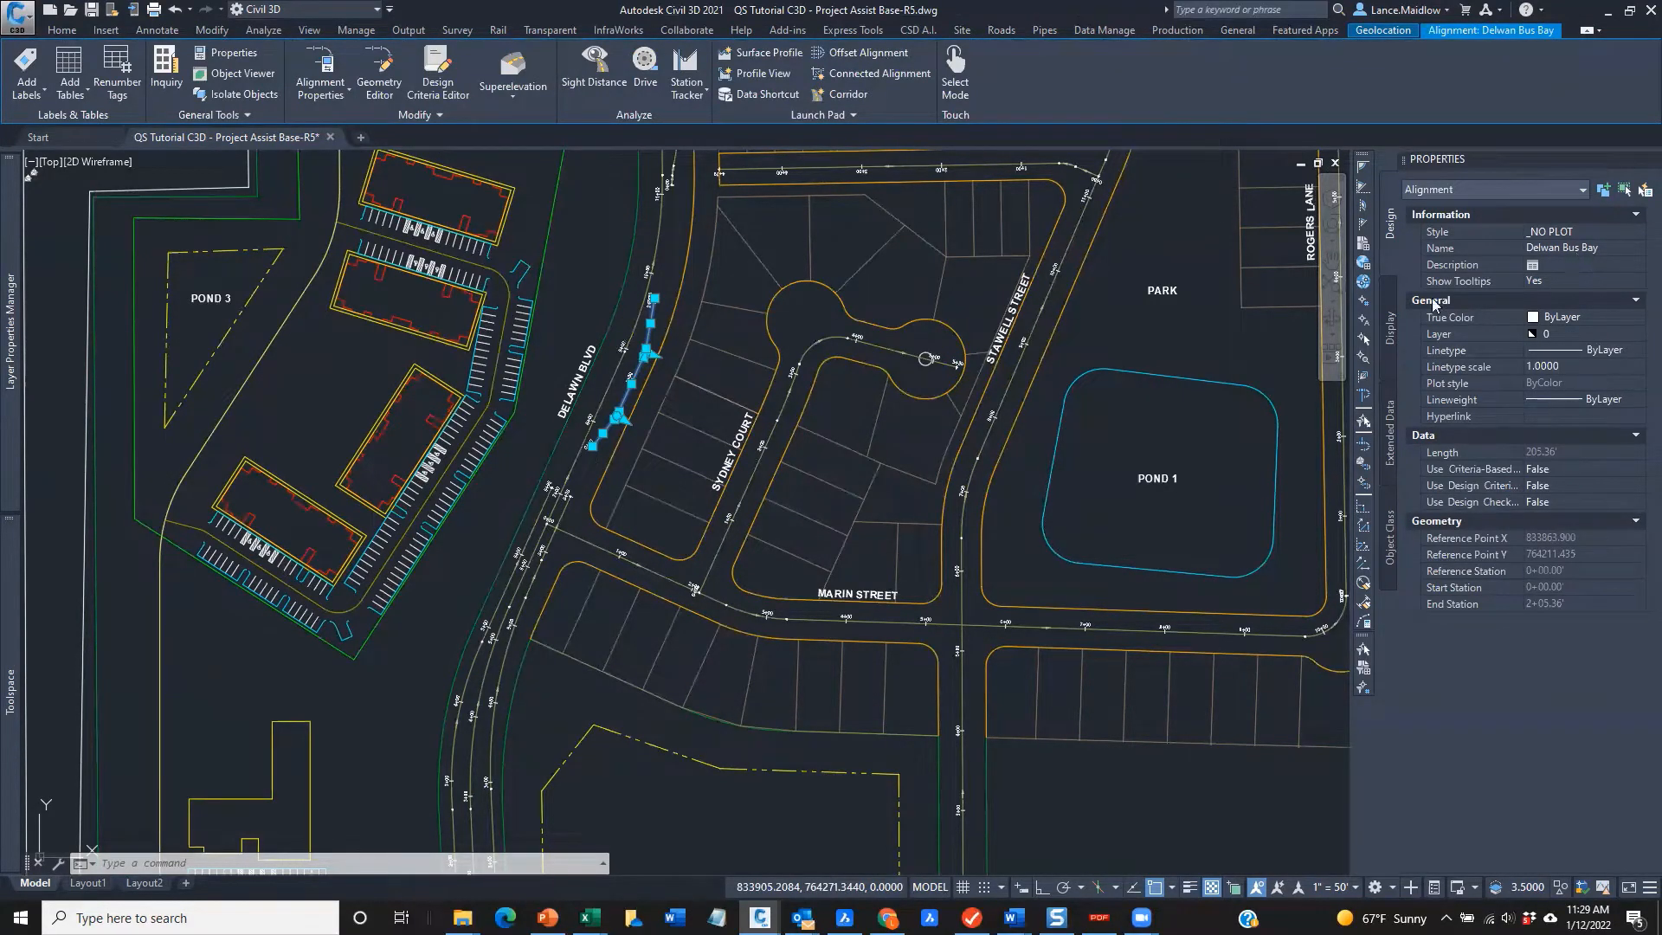
{"action": "key", "text": "Escape"}
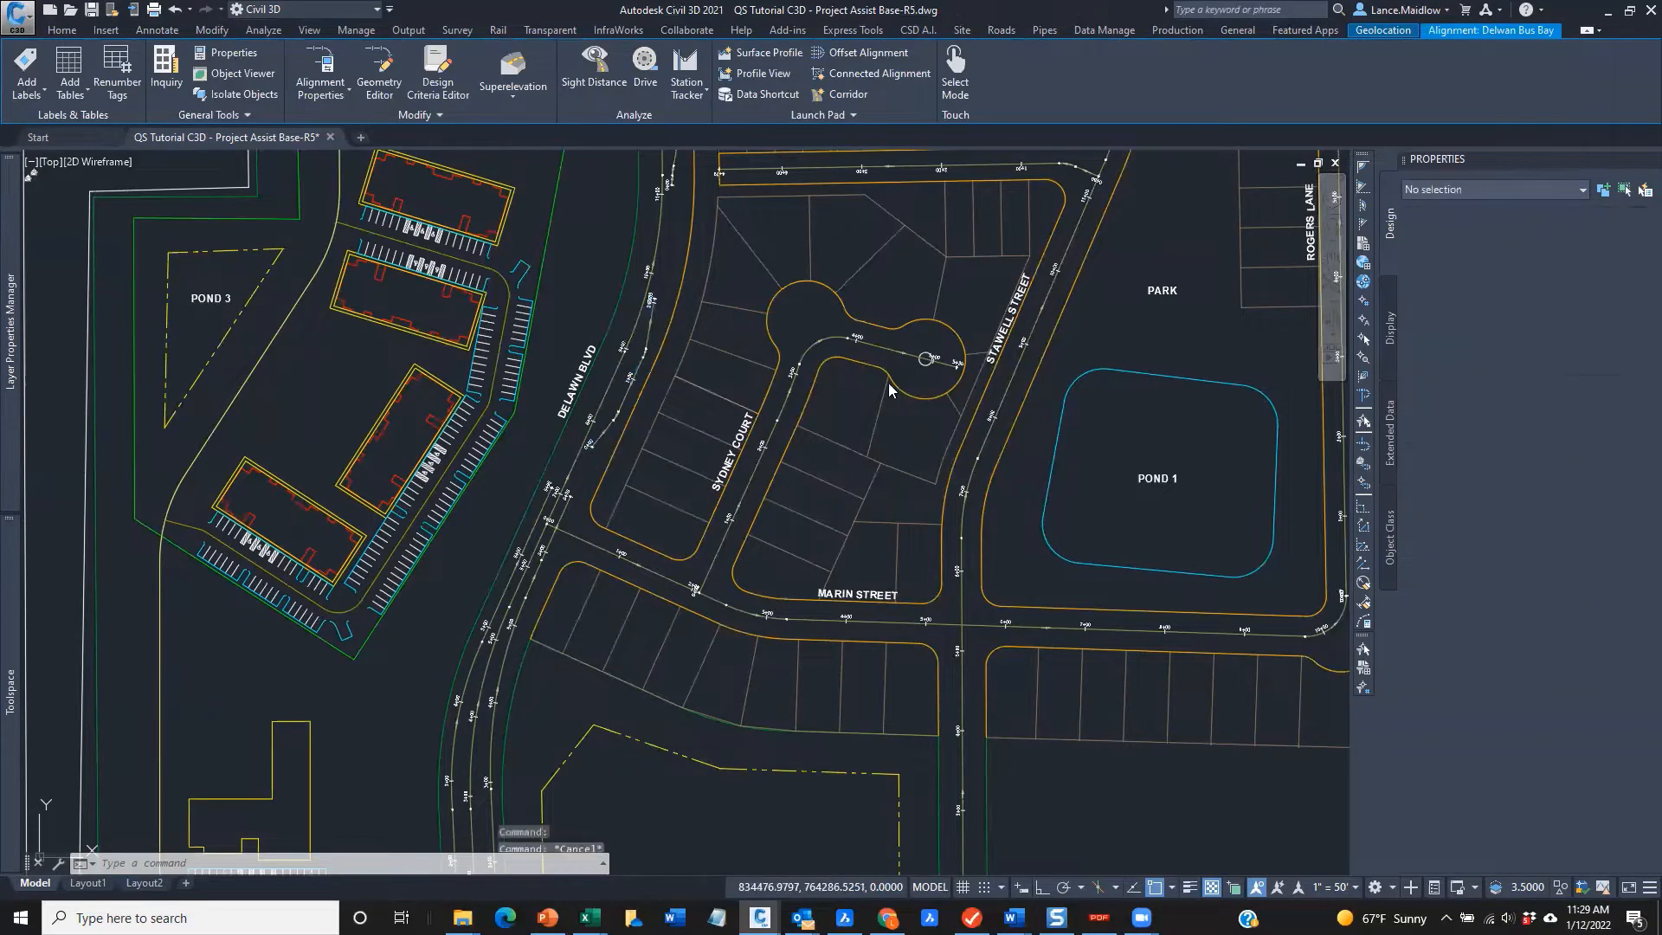
{"action": "left_click", "coordinate": [780, 409]}
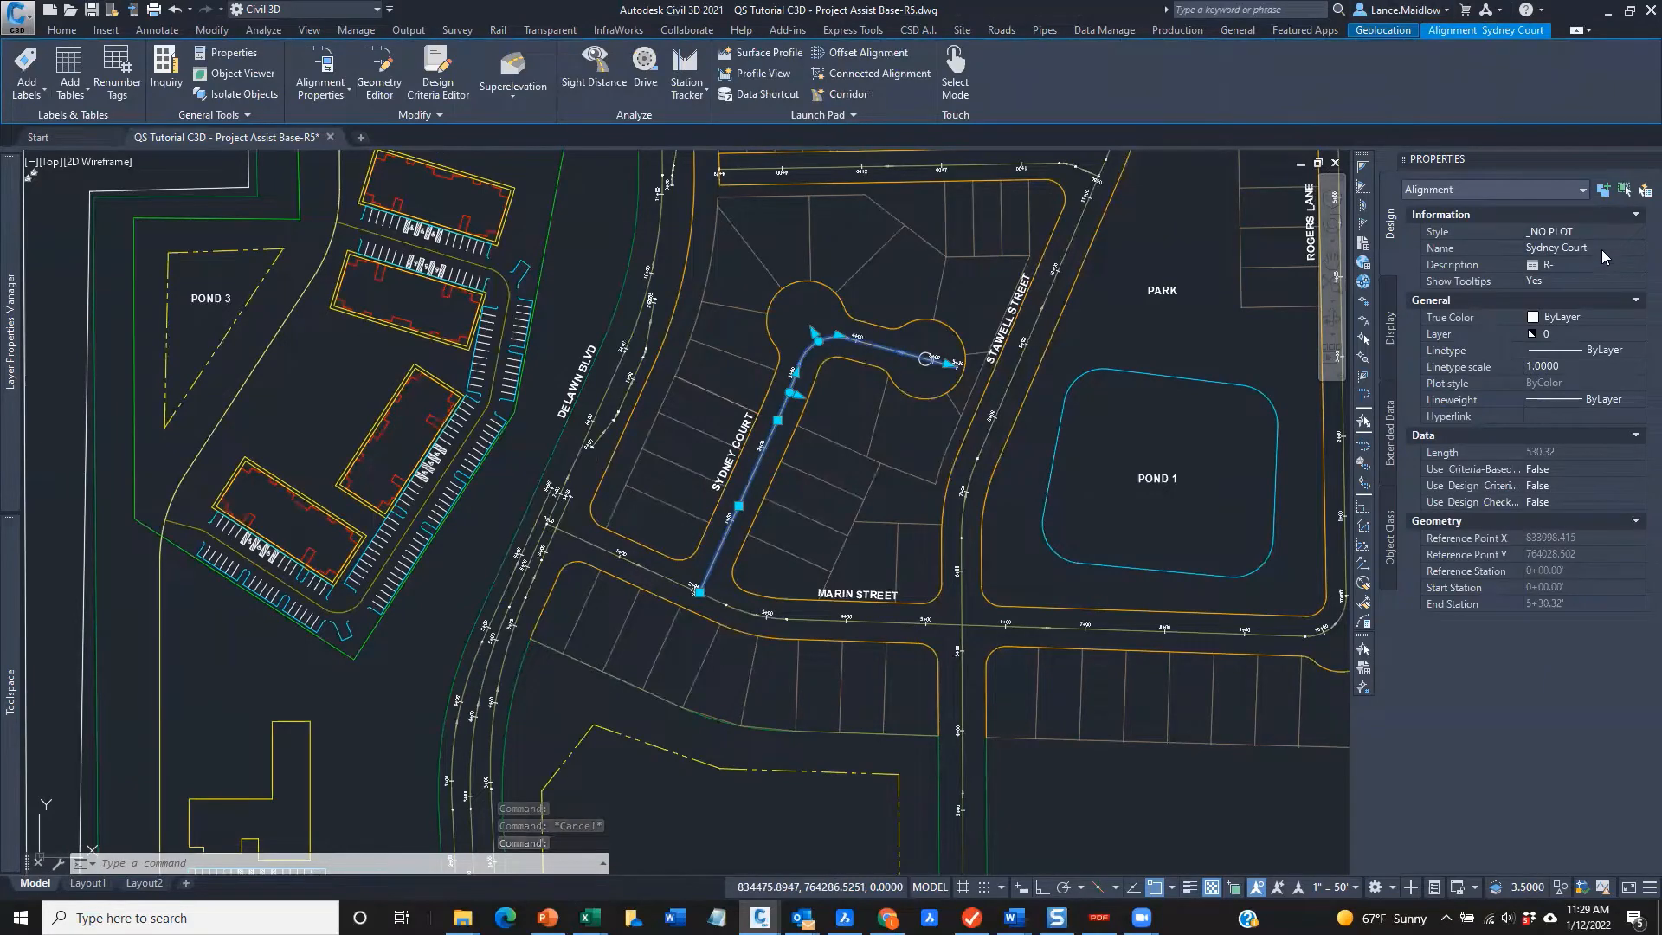
{"action": "key", "text": "Escape"}
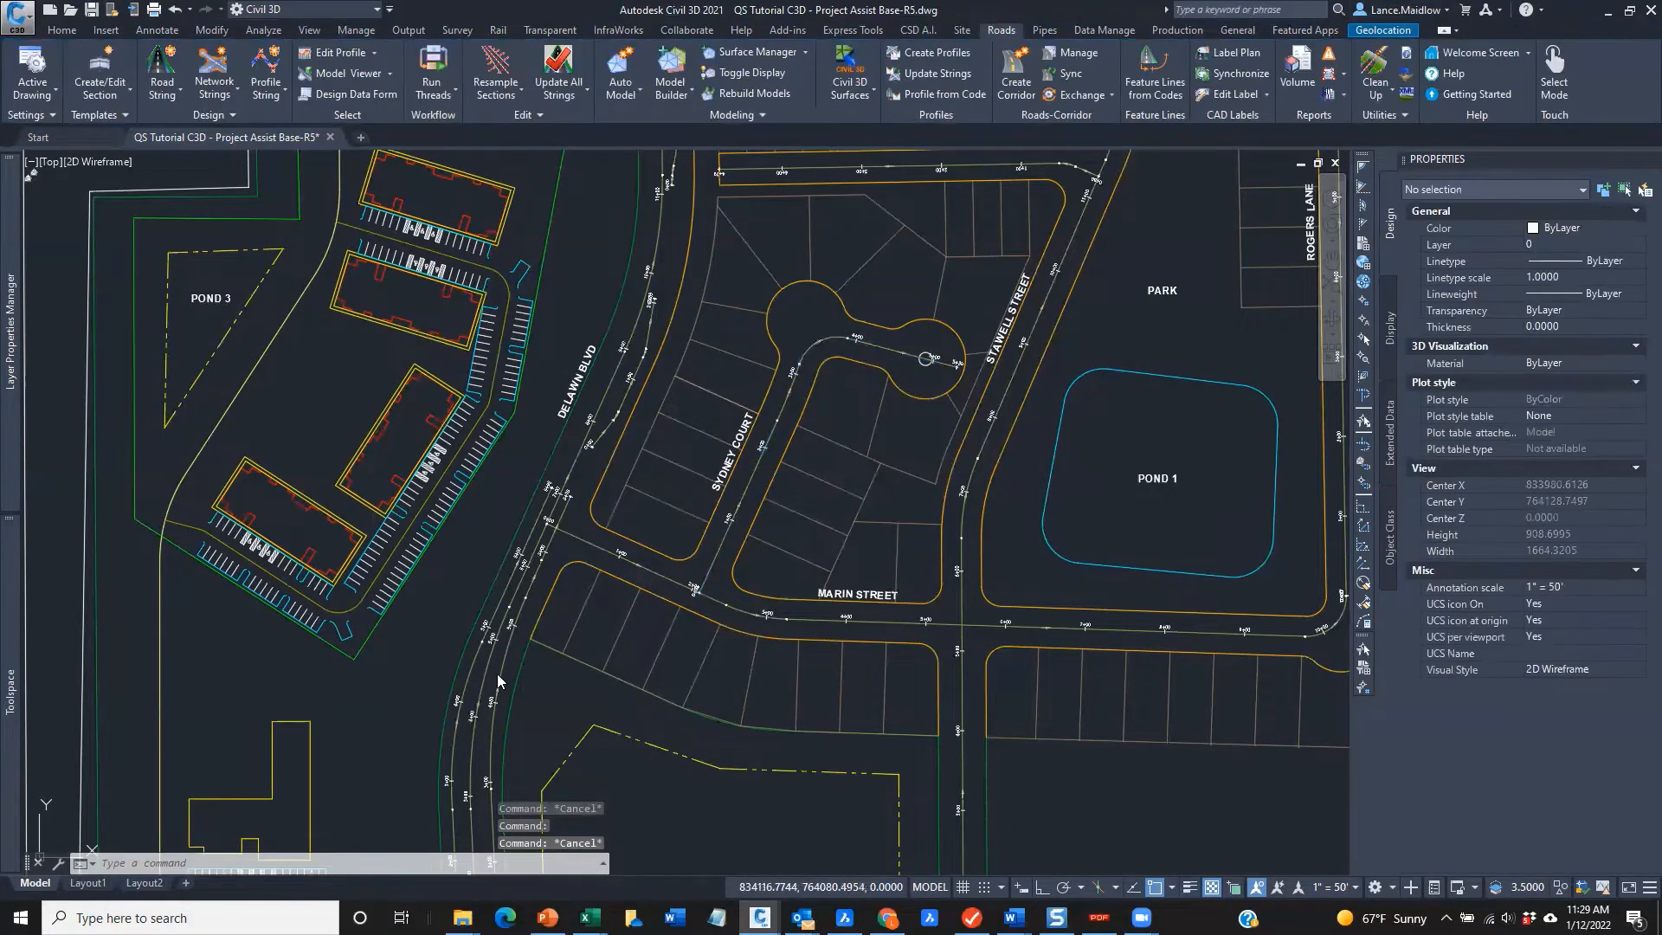
{"action": "left_click", "coordinate": [499, 682]}
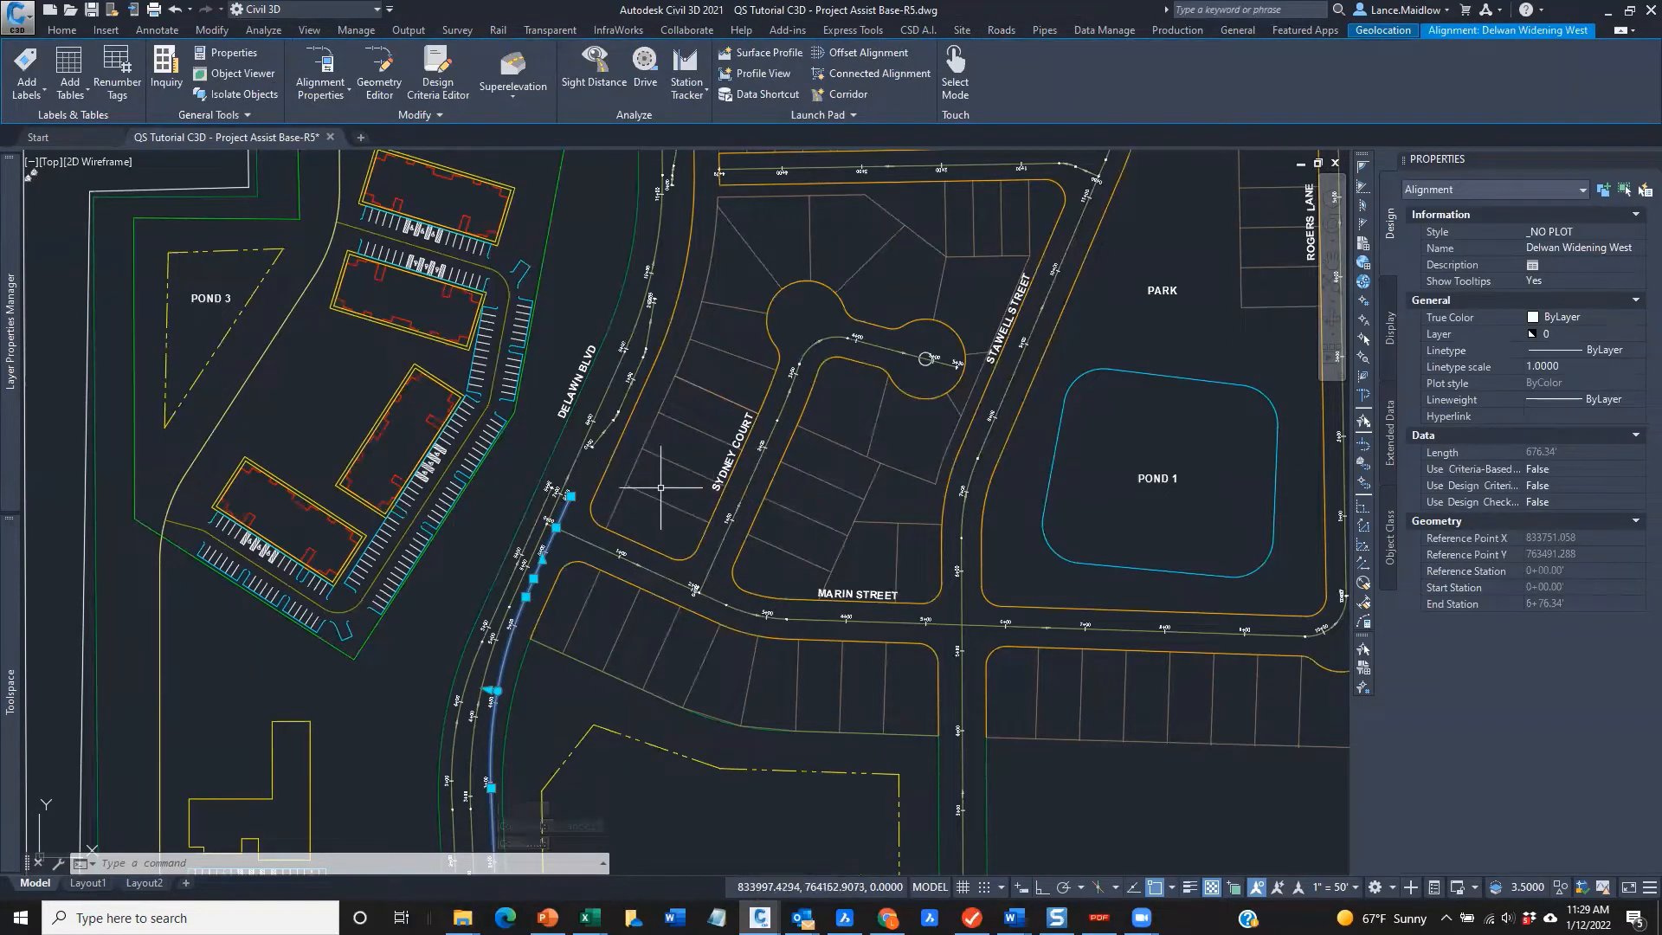
{"action": "key", "text": "Escape"}
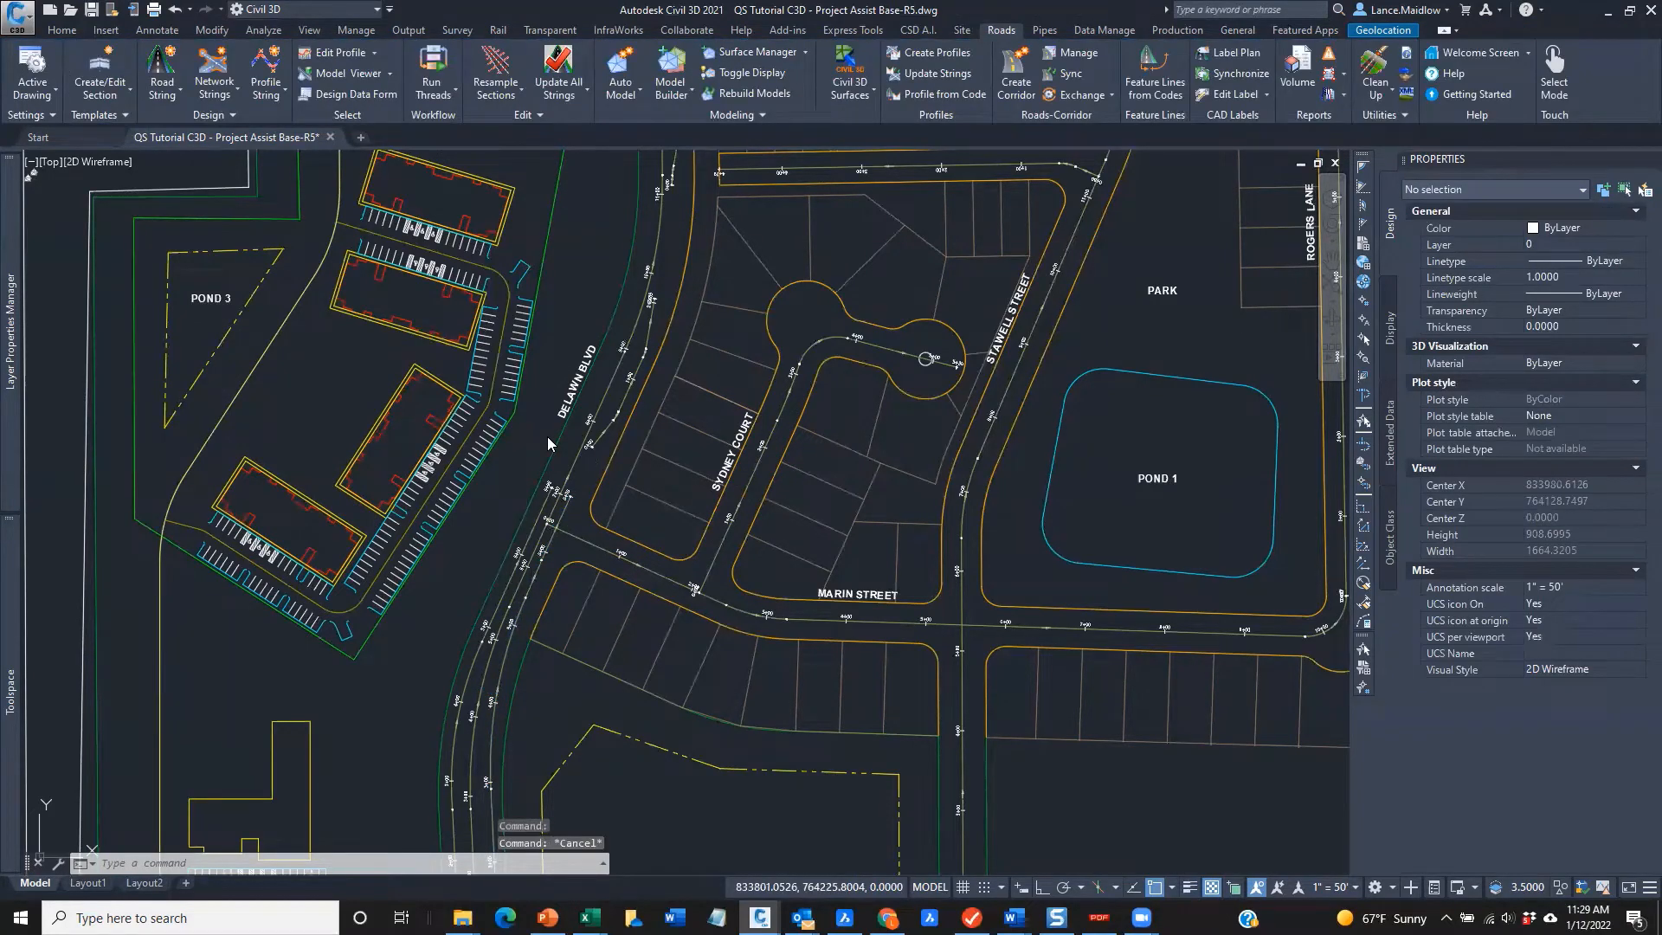
{"action": "scroll", "coordinate": [747, 480], "scroll_direction": "down", "scroll_amount": 2}
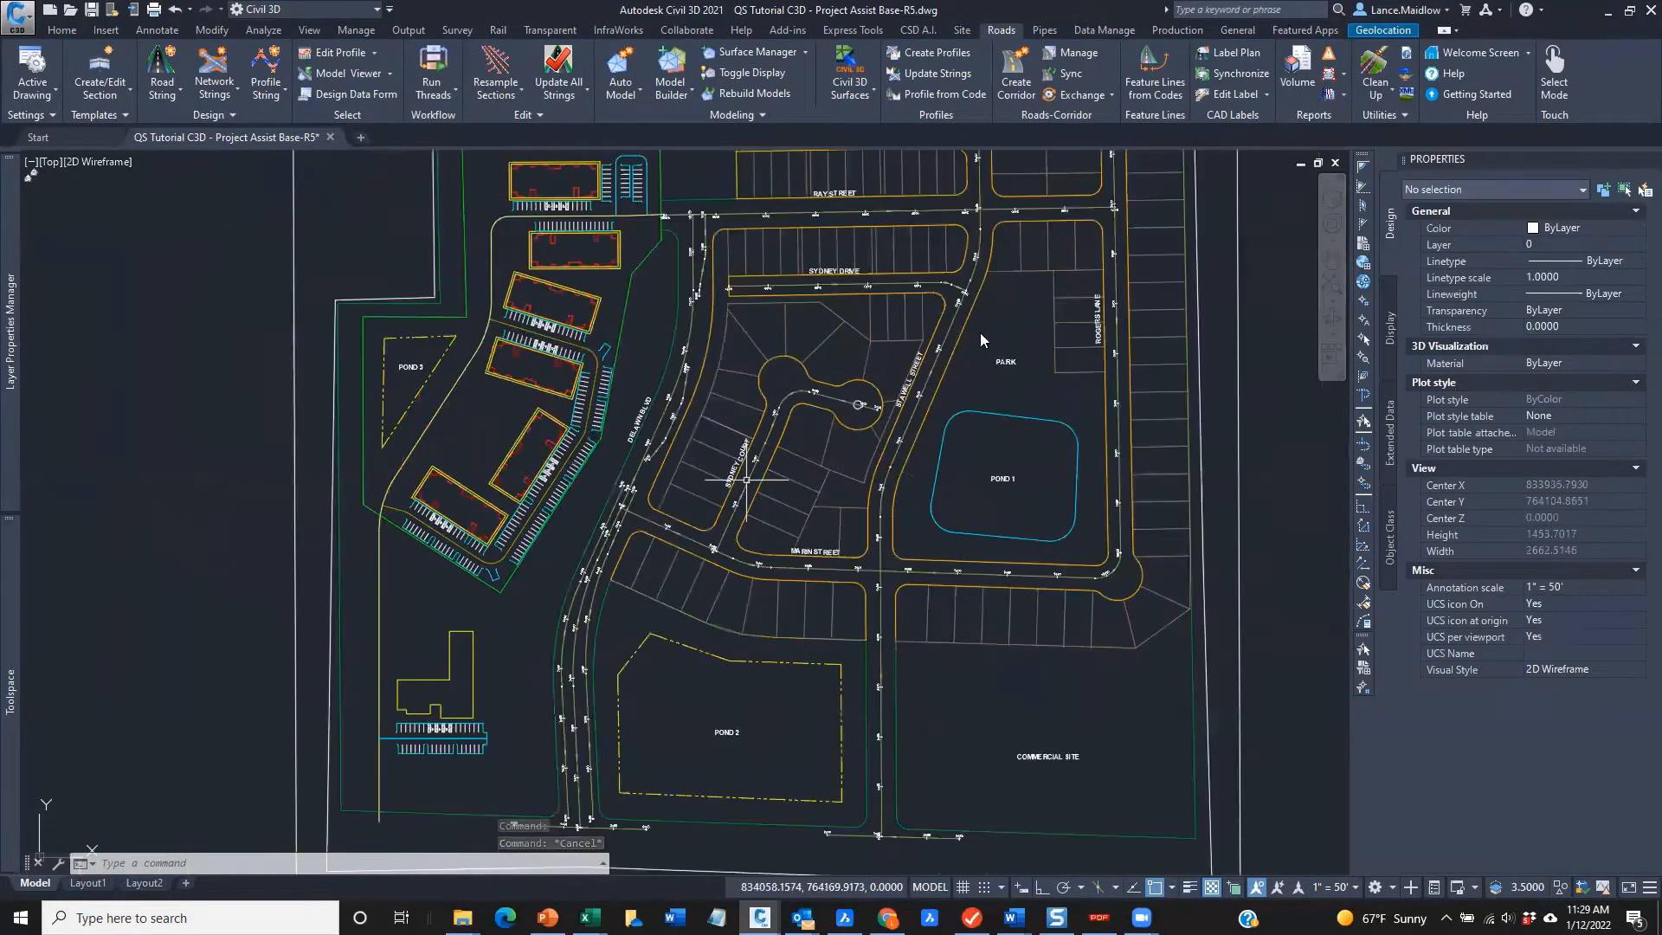
{"action": "mouse_move", "coordinate": [984, 335]}
{"action": "middle_mouse_down"}
{"action": "mouse_move", "coordinate": [915, 407]}
{"action": "mouse_move", "coordinate": [911, 379]}
{"action": "middle_mouse_up"}
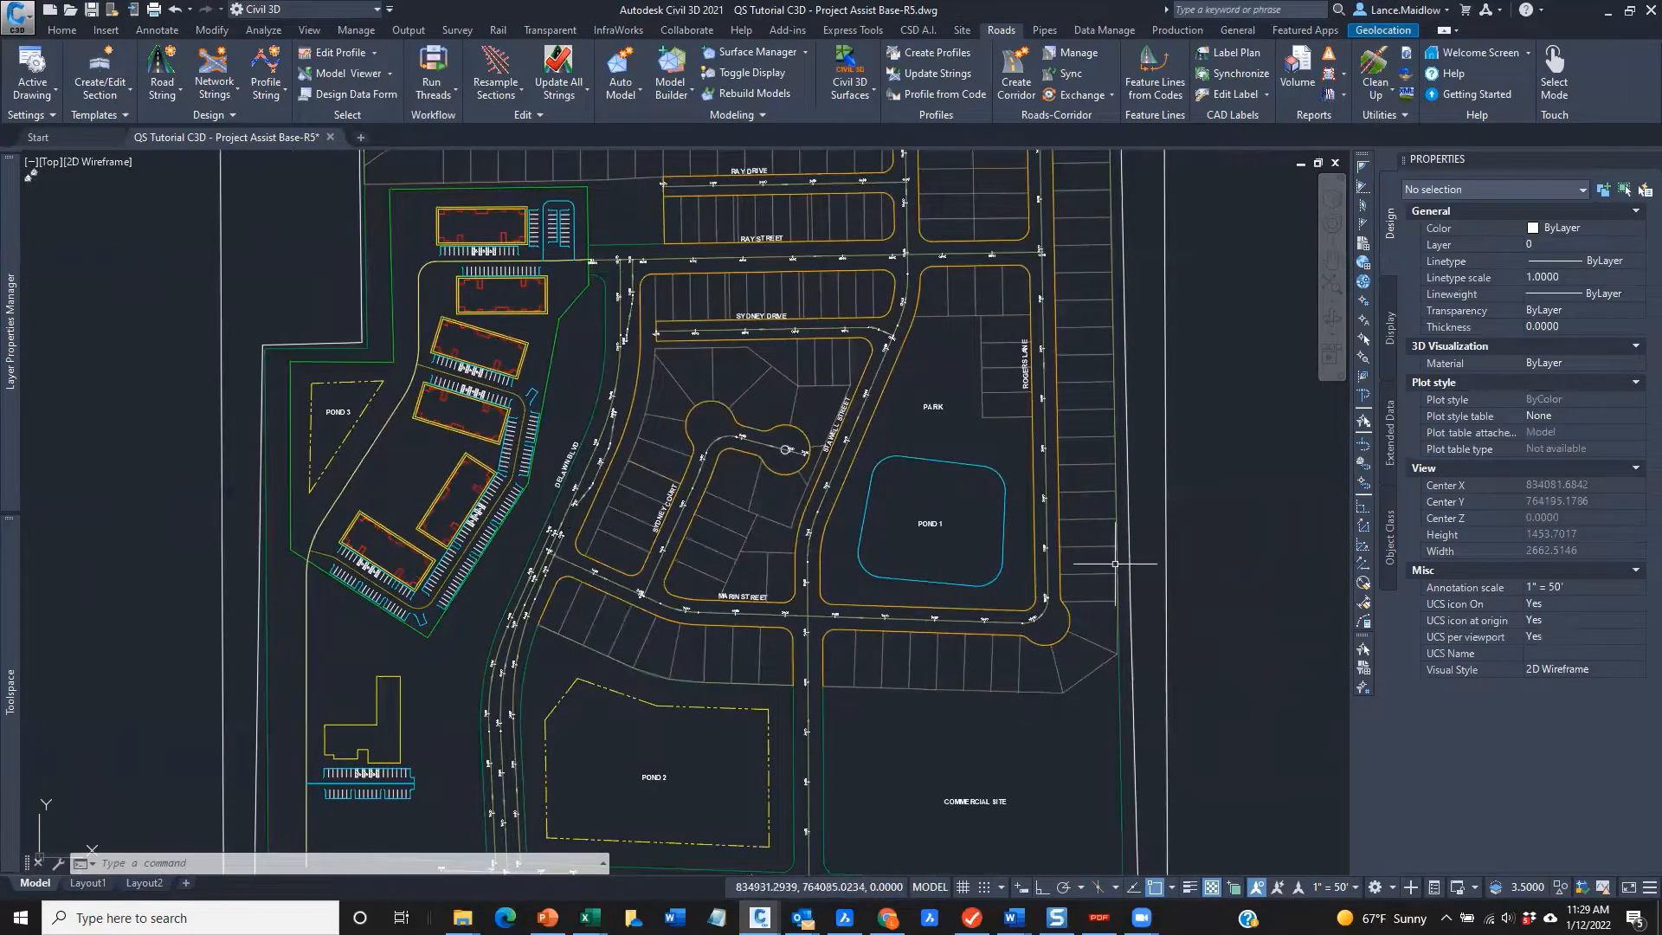
{"action": "middle_click_drag", "start_coordinate": [1221, 559], "coordinate": [1202, 552]}
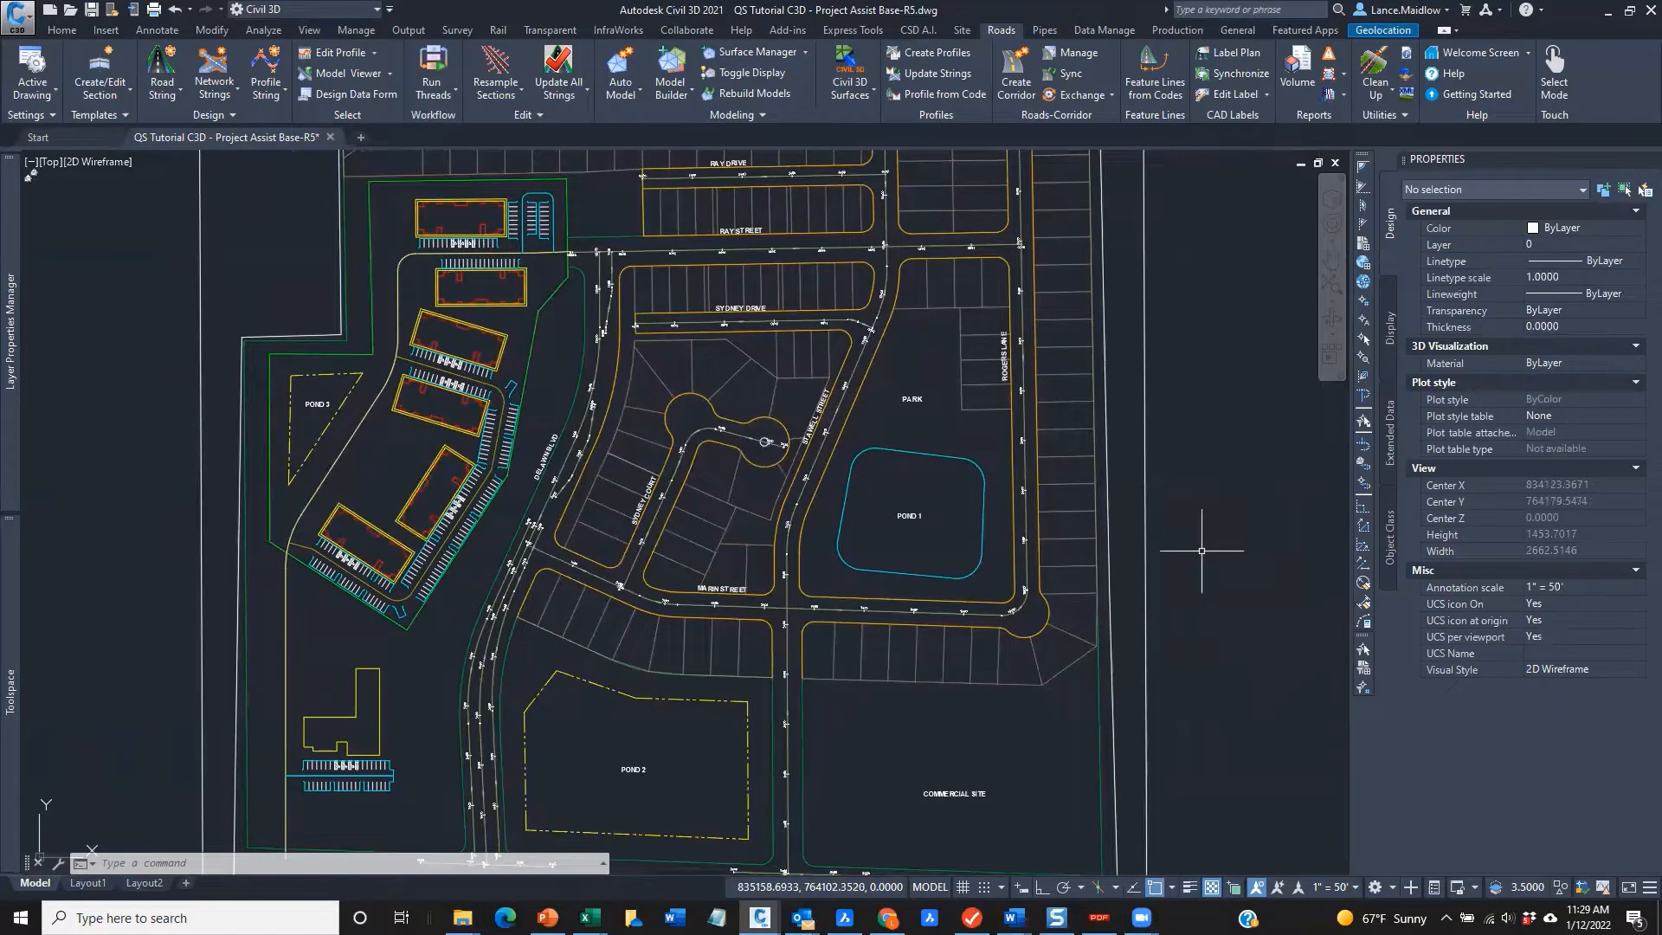
{"action": "mouse_move", "coordinate": [824, 569]}
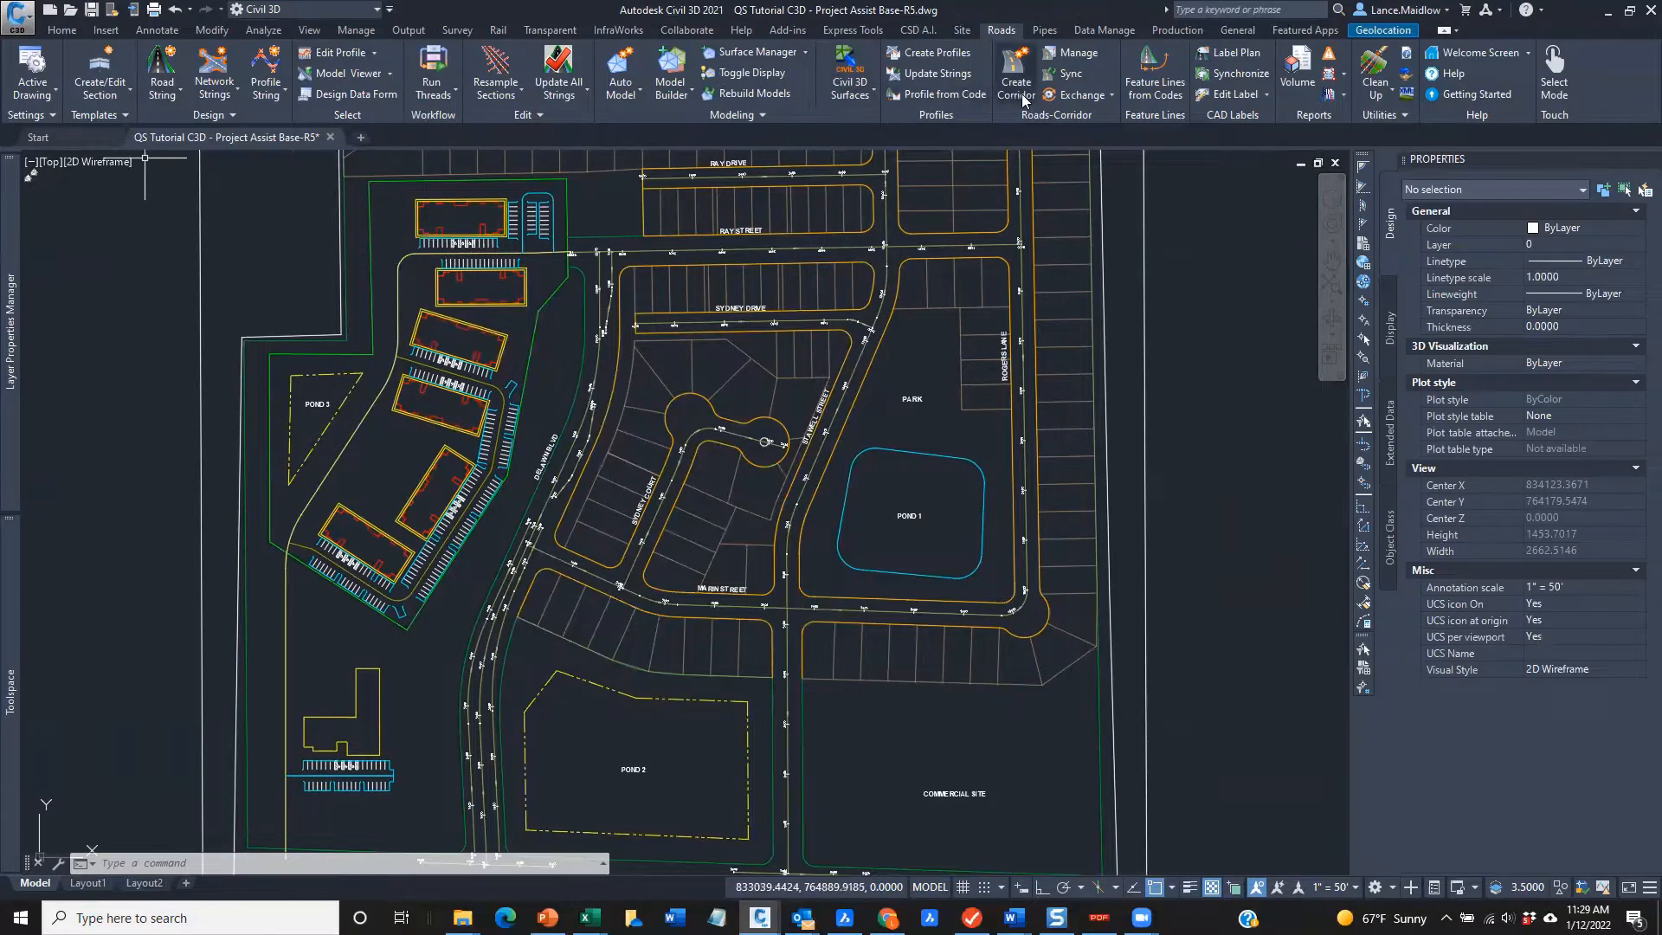
Review the Project Assist settings for default templates, codes, values and cul-de-sac, and close them without applying changes
{"action": "left_click", "coordinate": [917, 30]}
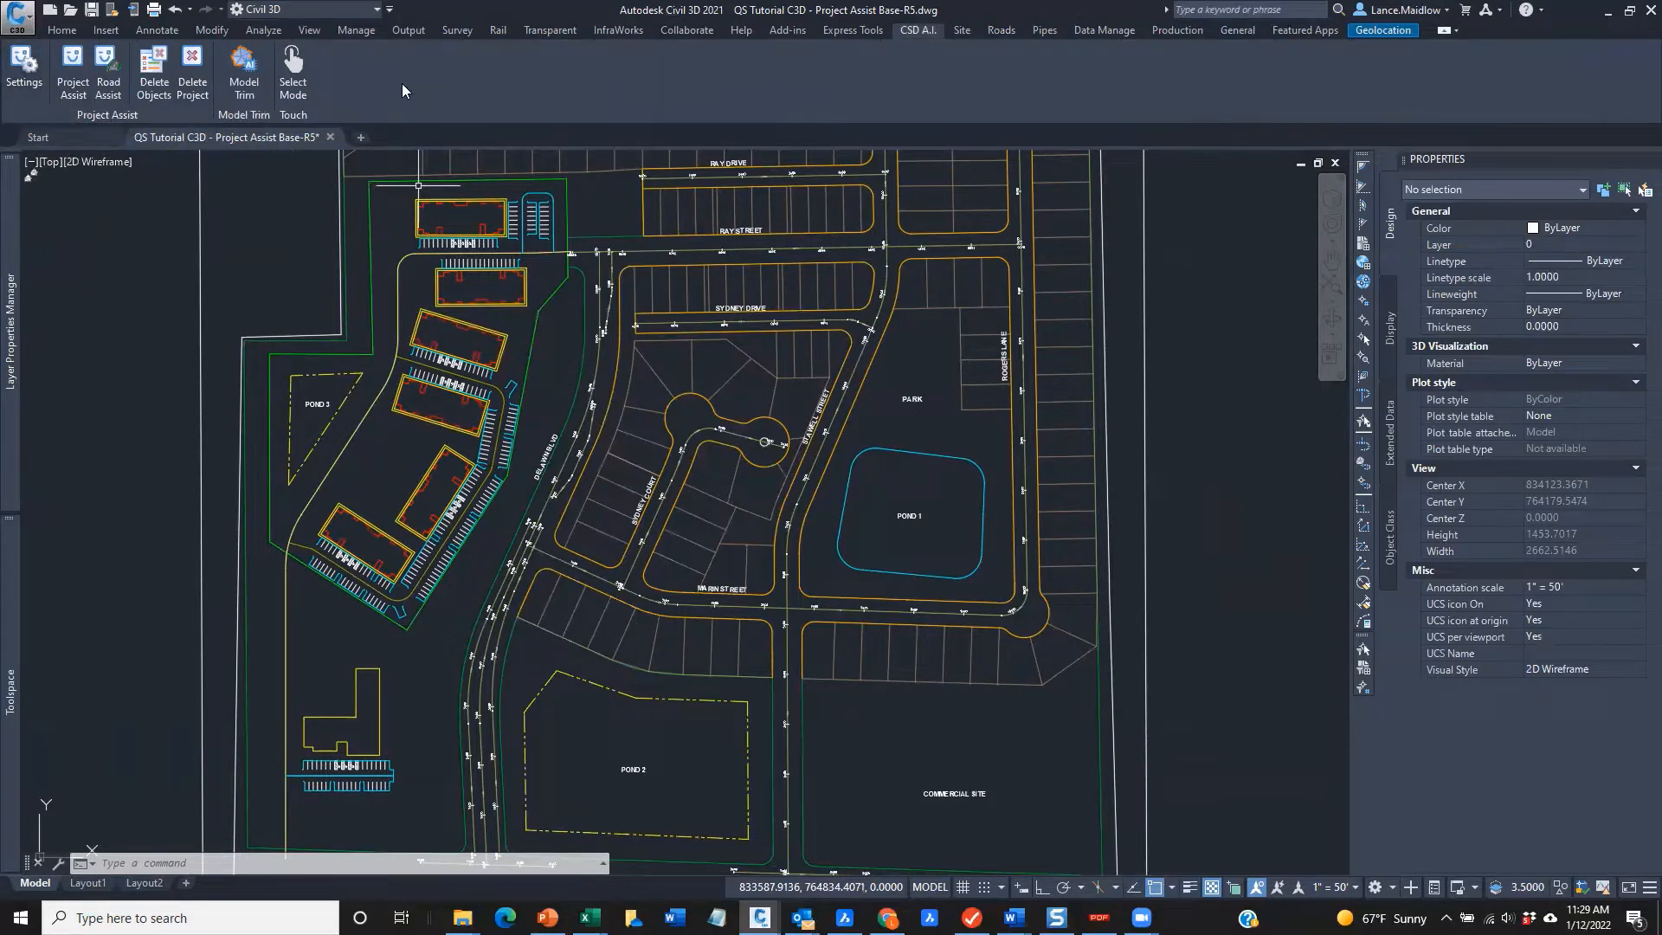
{"action": "left_click", "coordinate": [25, 73]}
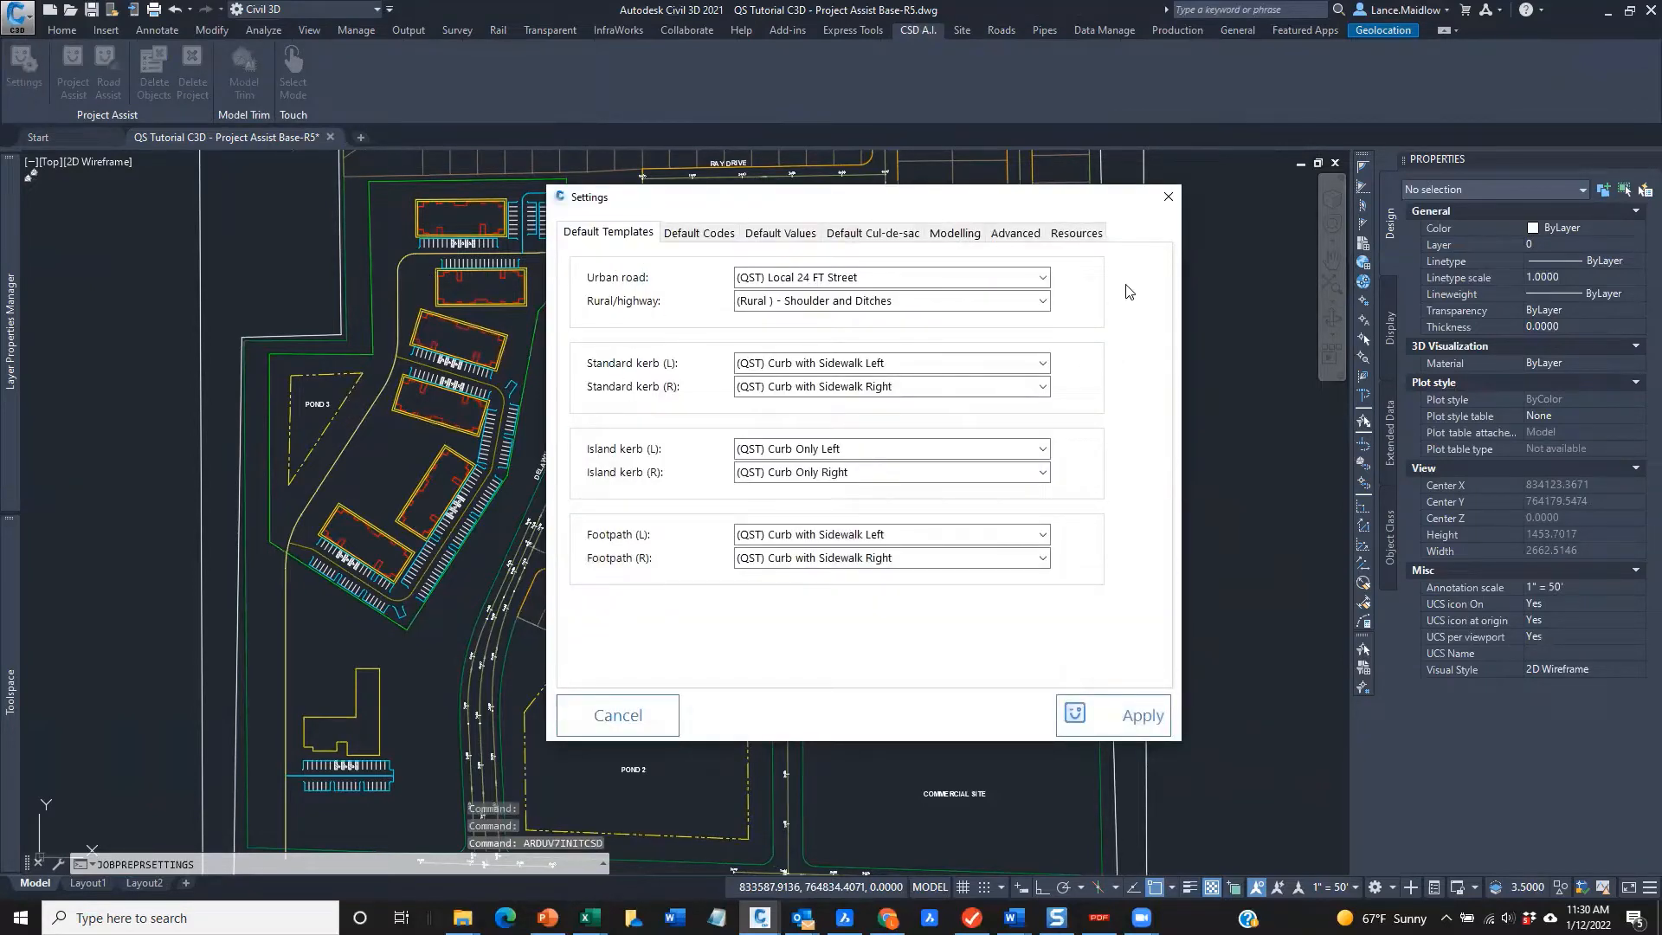
{"action": "left_click", "coordinate": [695, 236]}
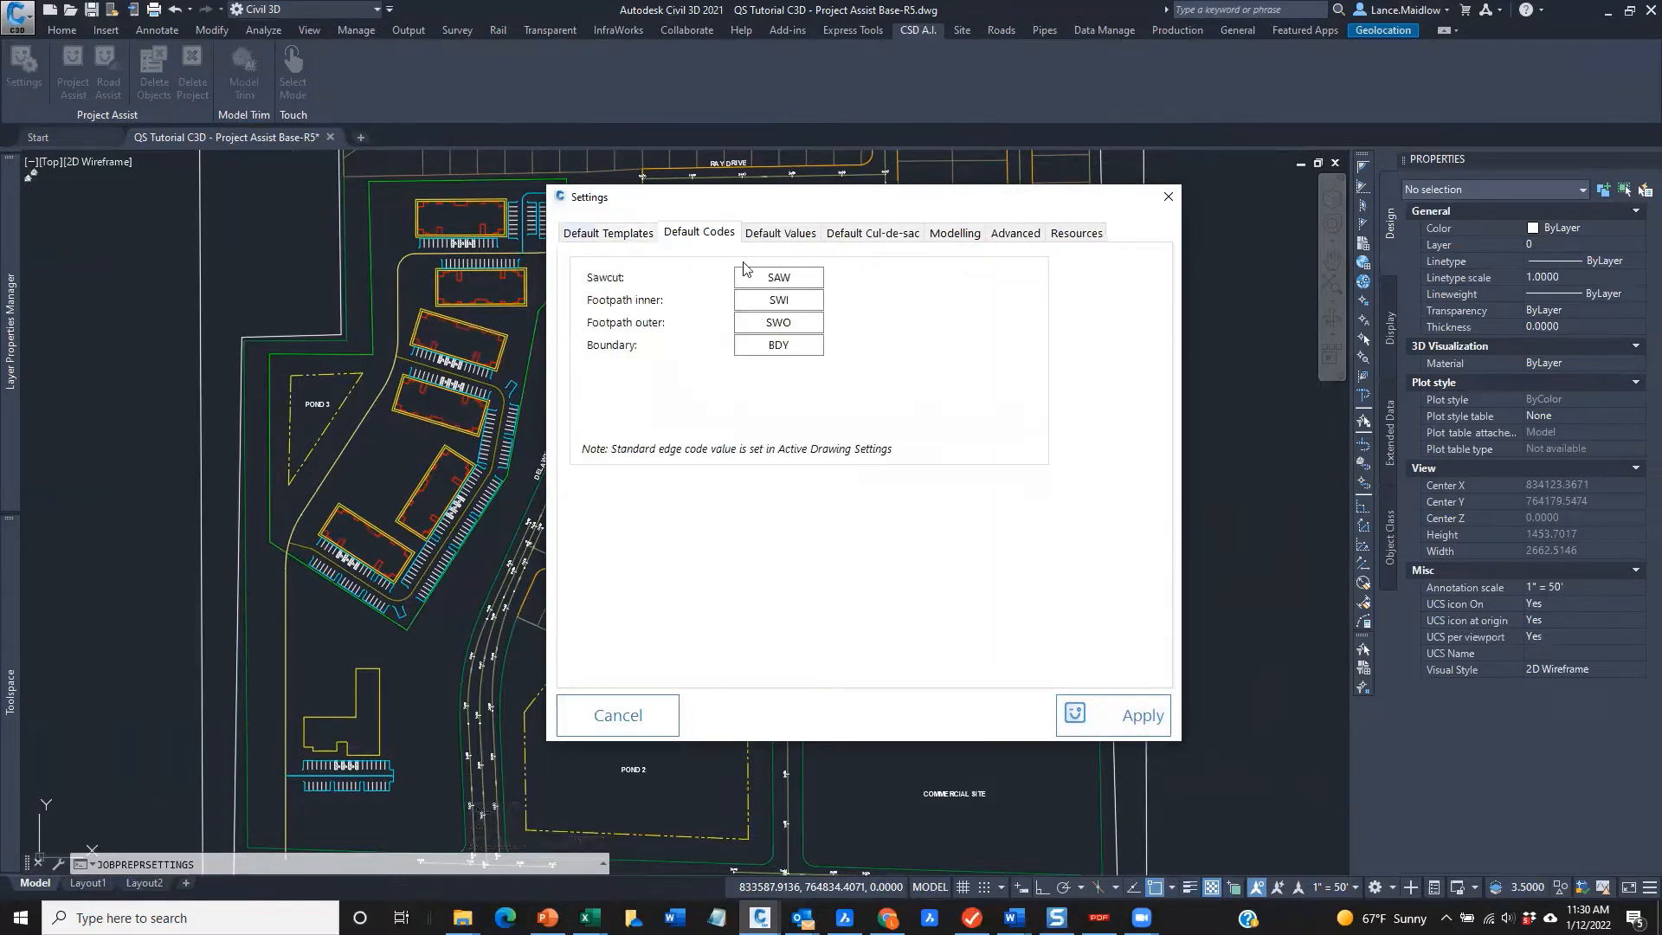
{"action": "left_click", "coordinate": [775, 234]}
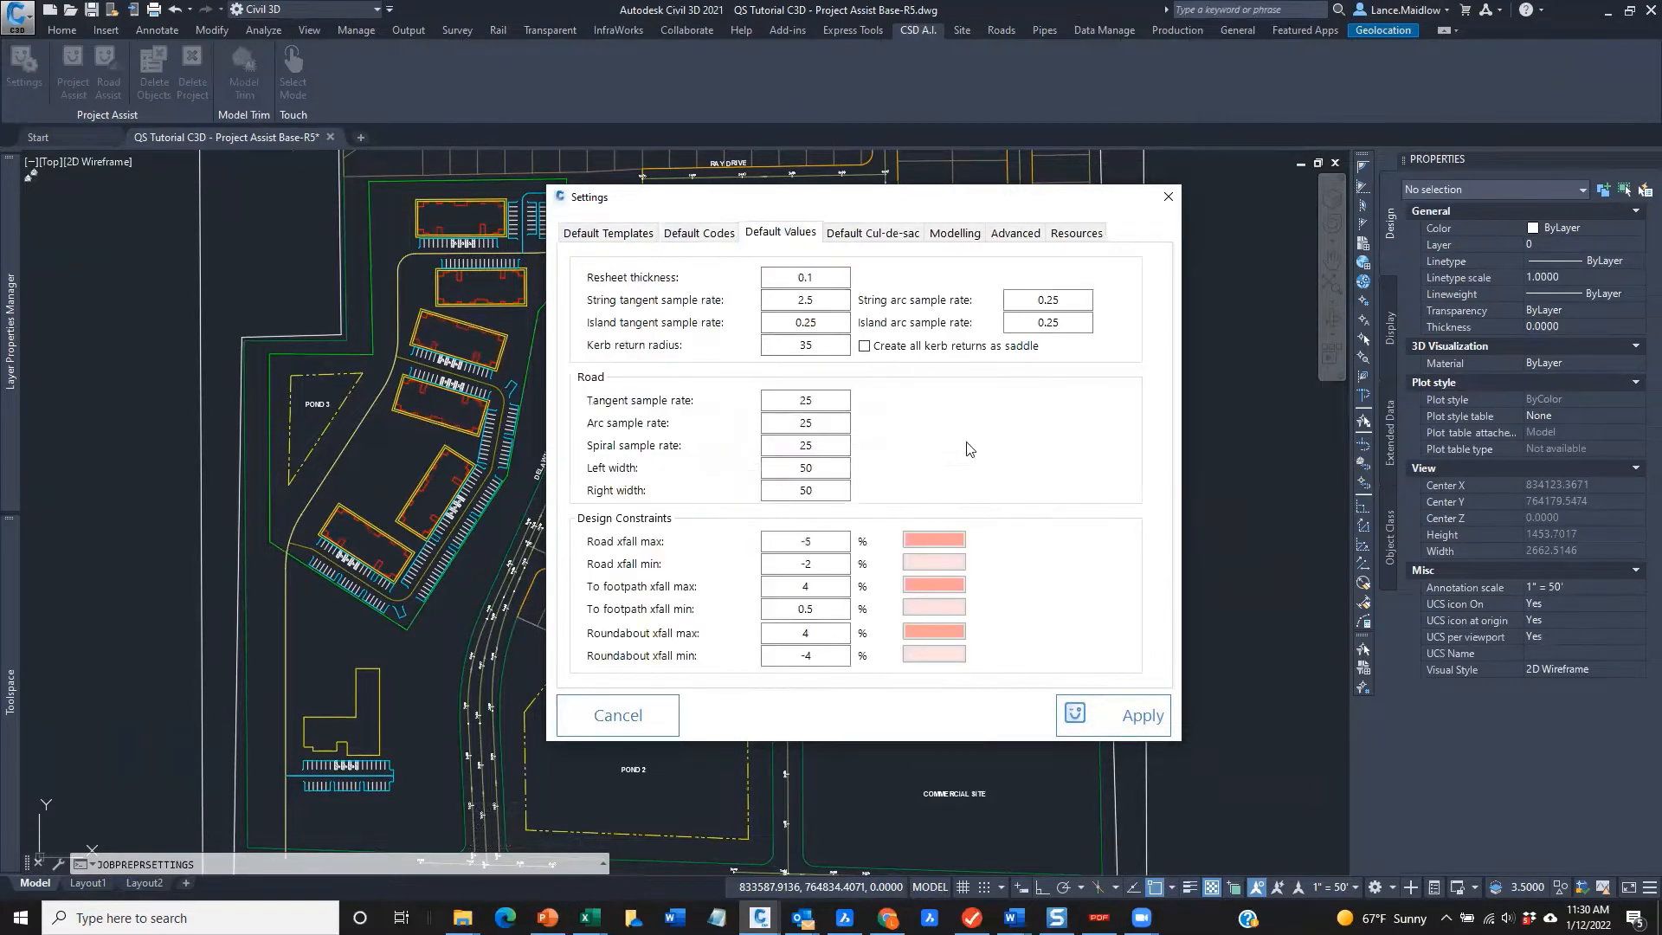
{"action": "left_click", "coordinate": [905, 234]}
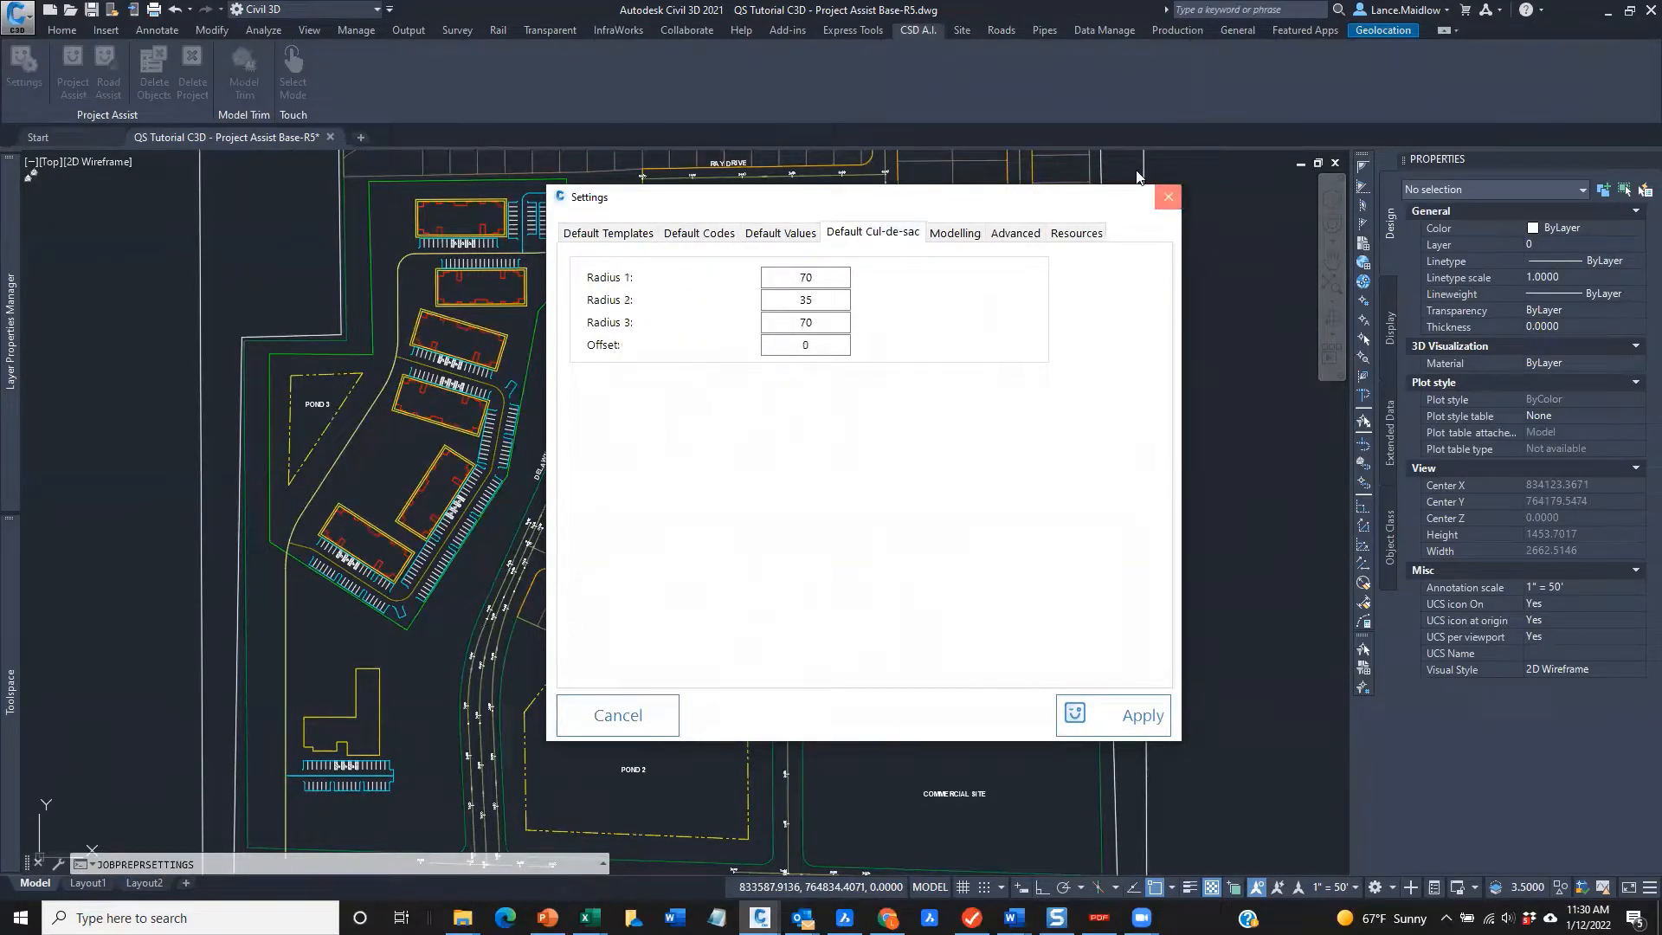
{"action": "left_click", "coordinate": [1165, 196]}
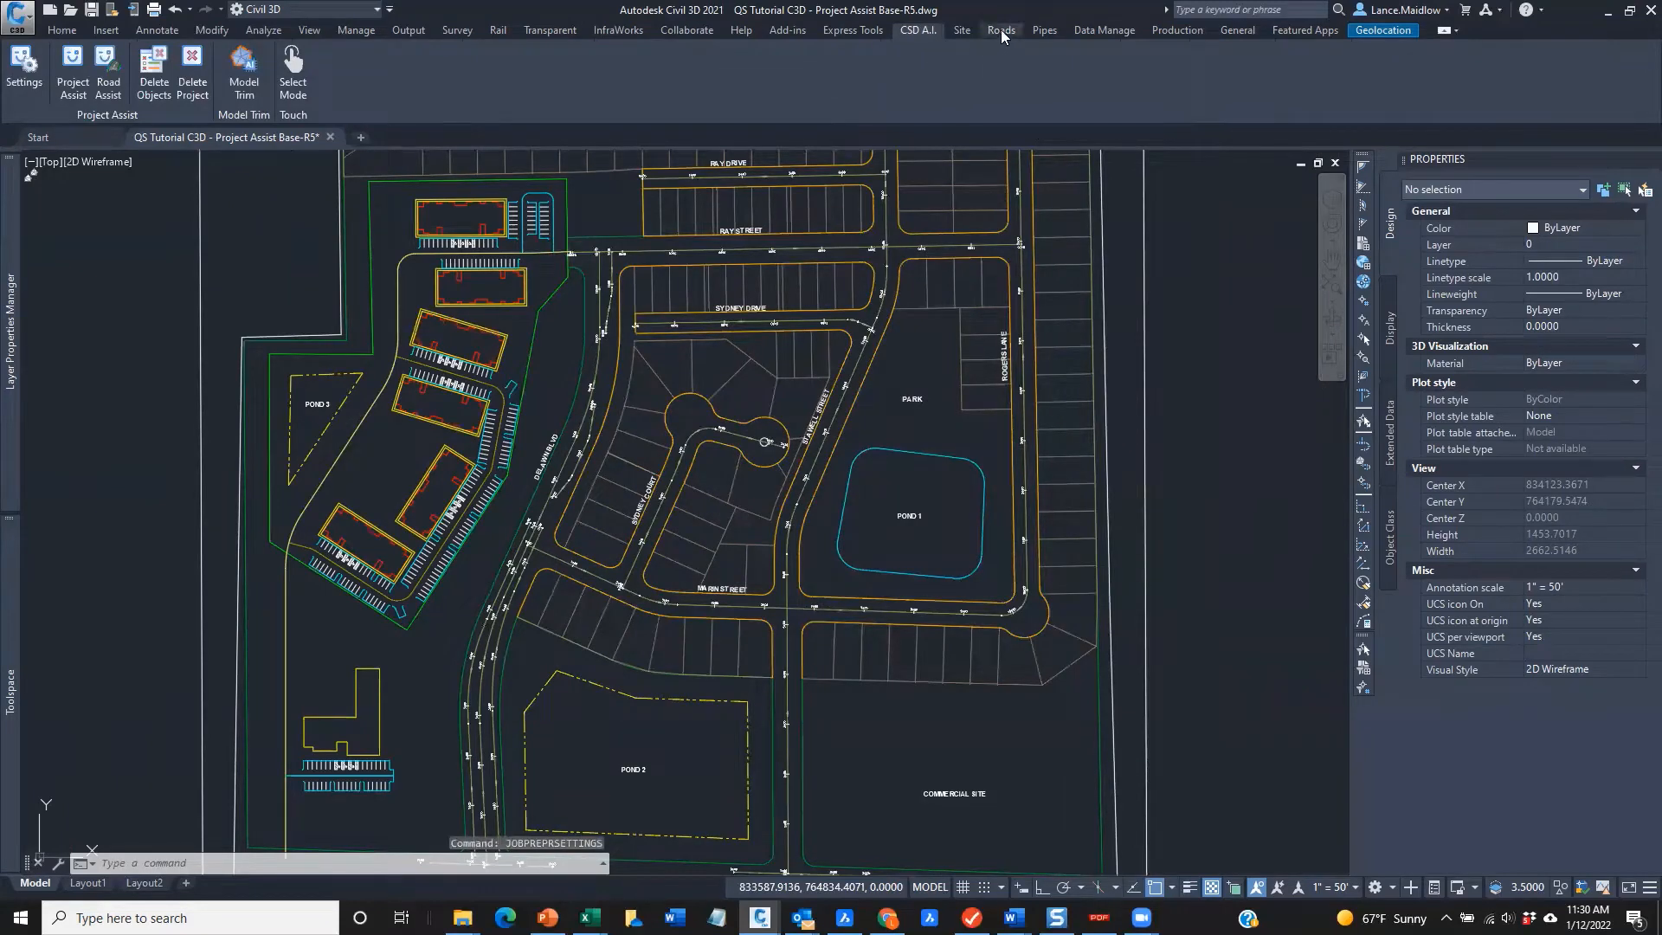
Open the road template editor and load the Local (QST) Local 24 FT Street template
{"action": "left_click", "coordinate": [1001, 29]}
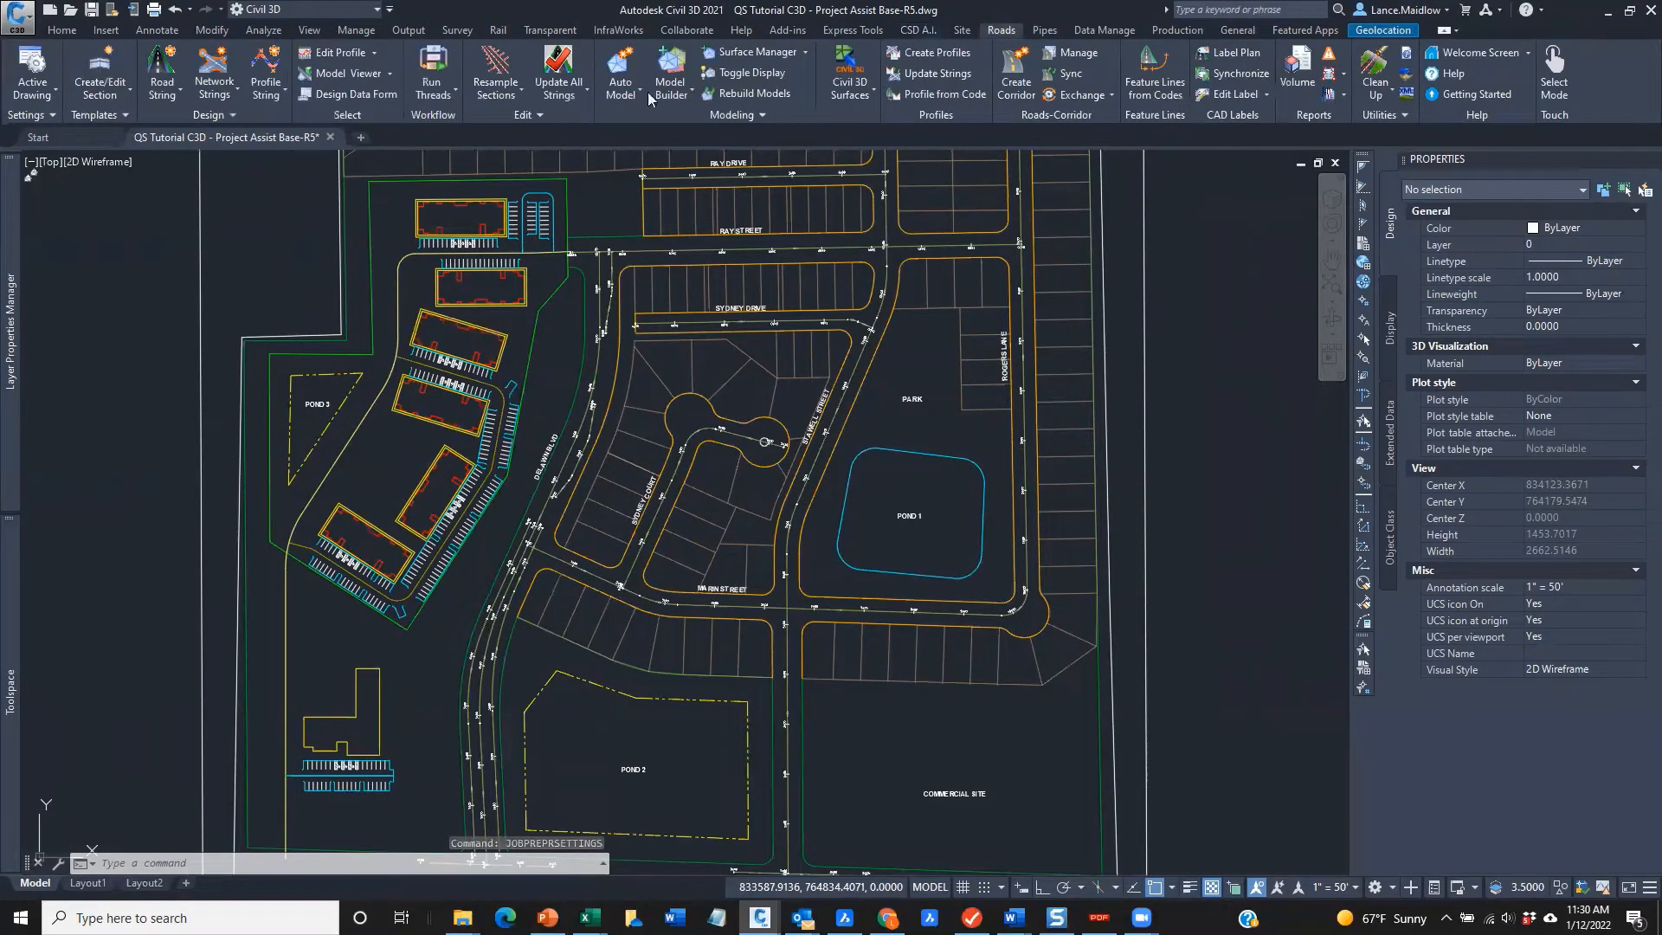
{"action": "left_click", "coordinate": [101, 78]}
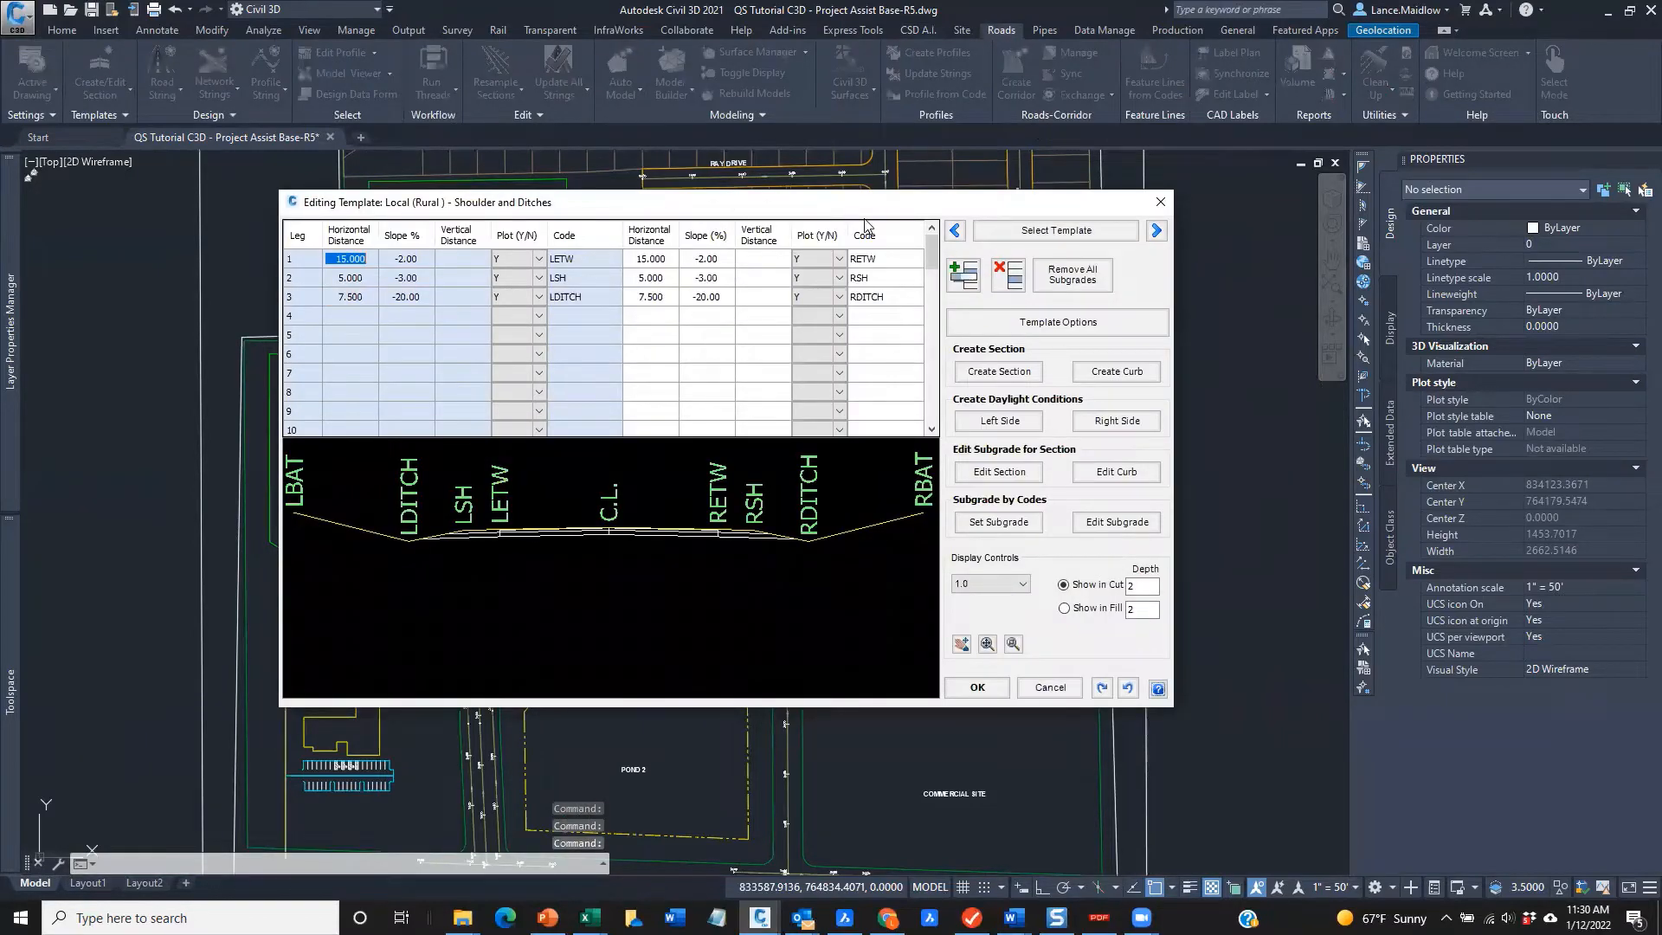
{"action": "left_click_drag", "start_coordinate": [867, 206], "coordinate": [1398, 191]}
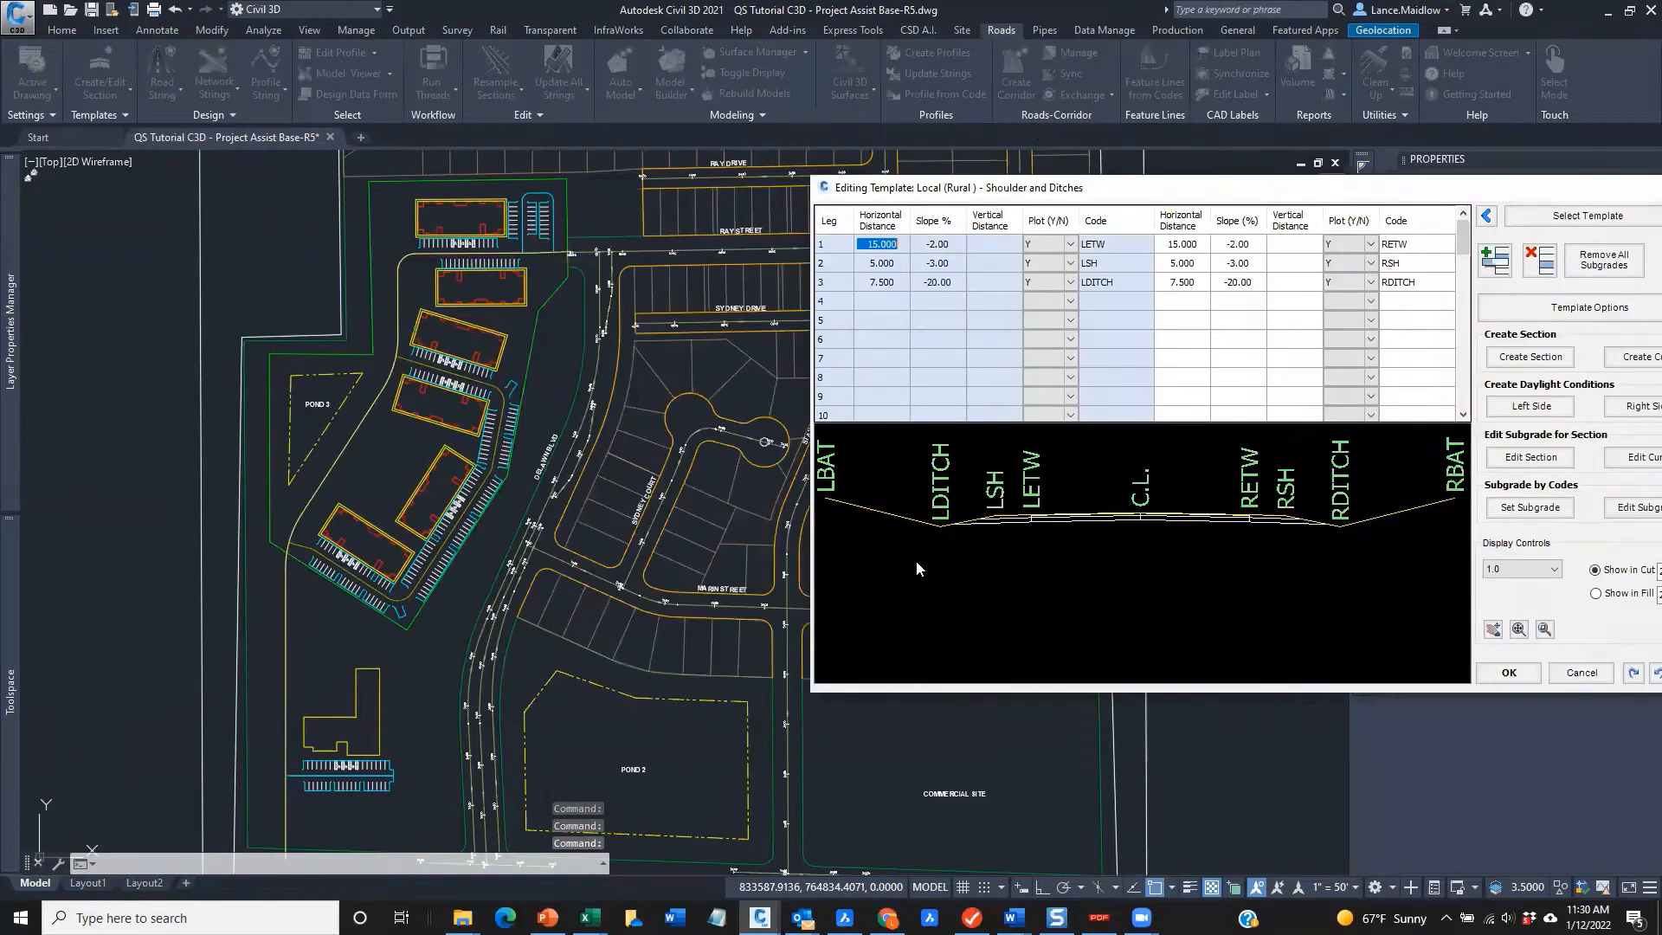
{"action": "left_click", "coordinate": [1577, 216]}
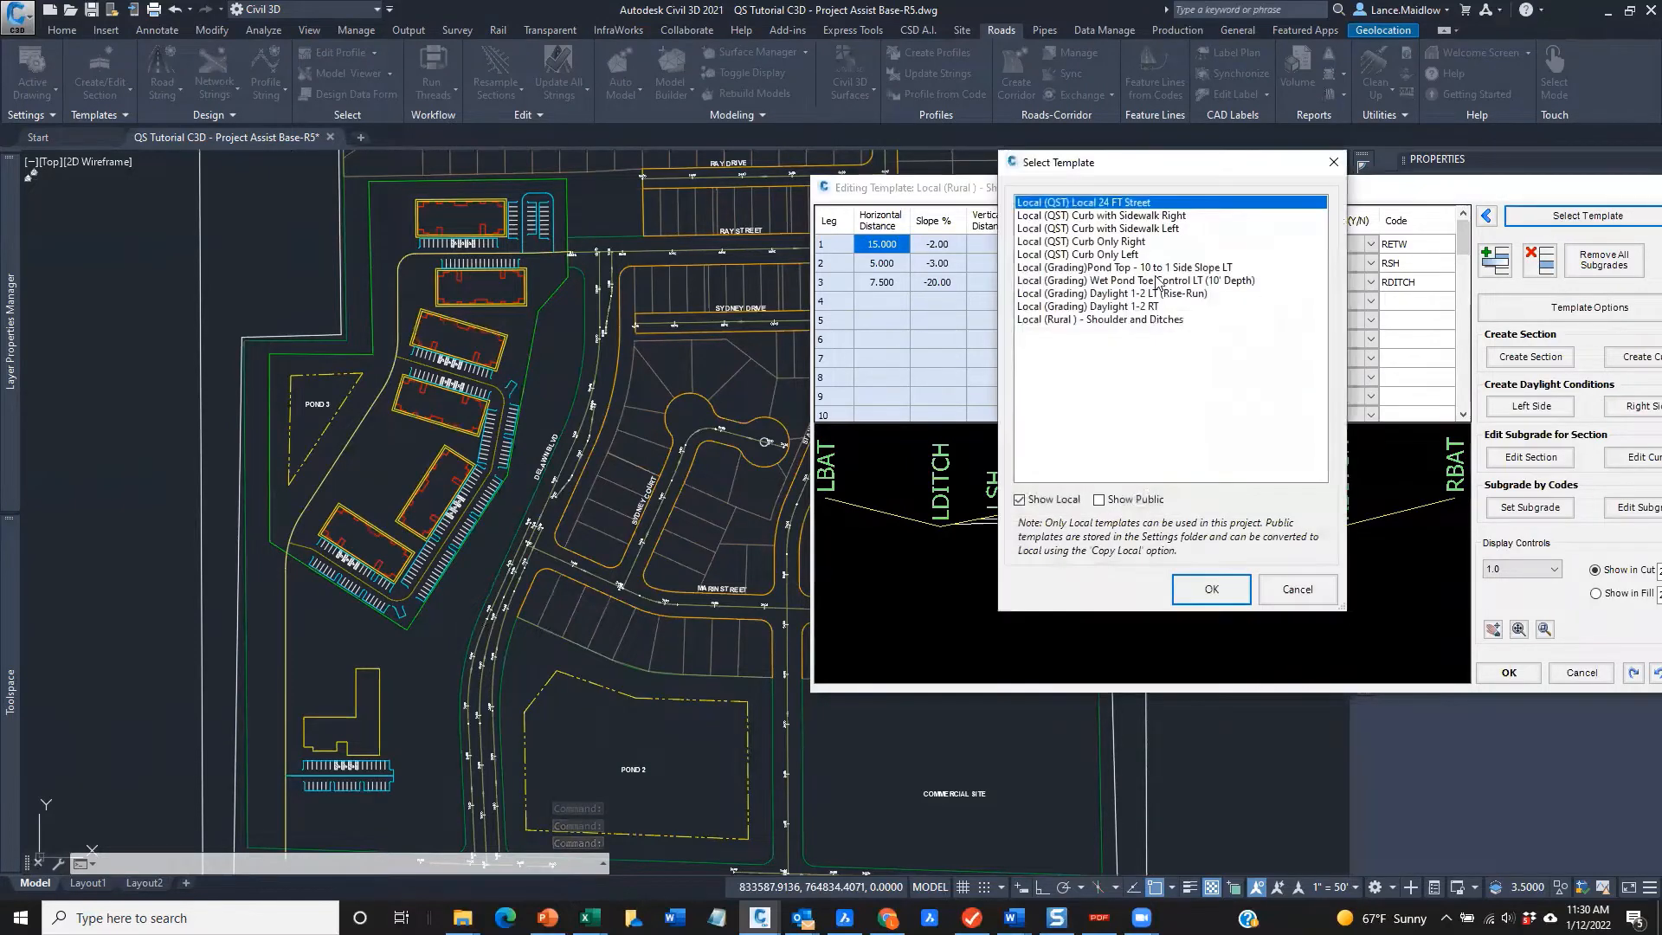
{"action": "left_click", "coordinate": [1195, 597]}
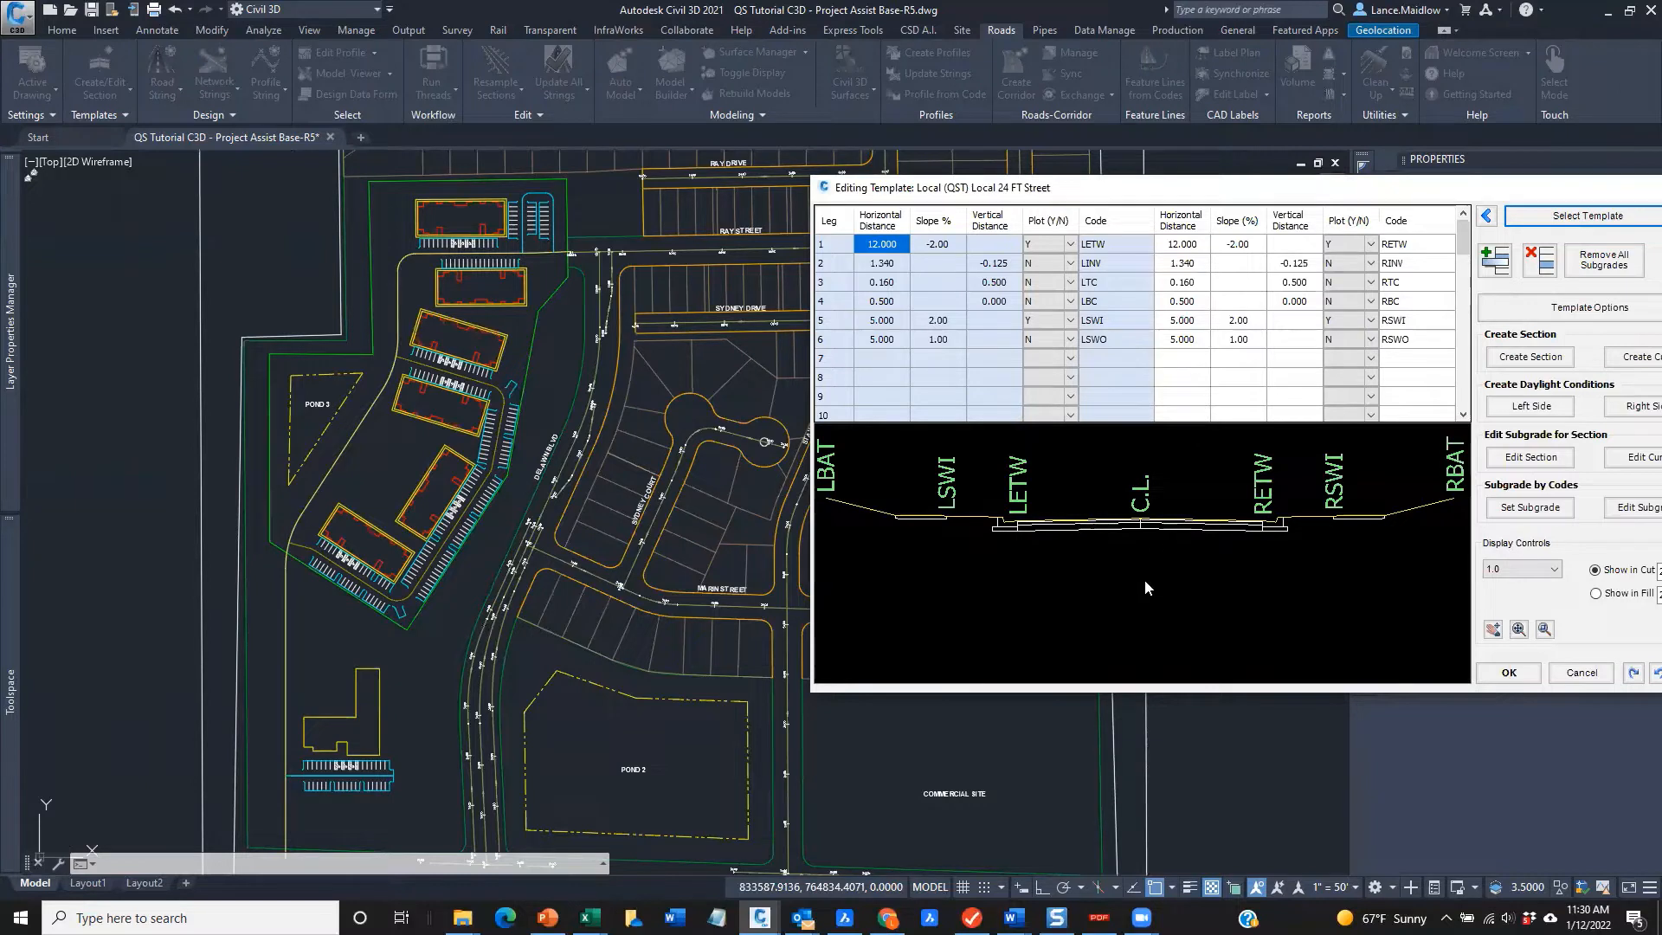
Check the lane edge, invert, curb and sidewalk codes of the Local 24 FT Street template and close the template editor
{"action": "left_click", "coordinate": [955, 246]}
{"action": "left_click", "coordinate": [1121, 240]}
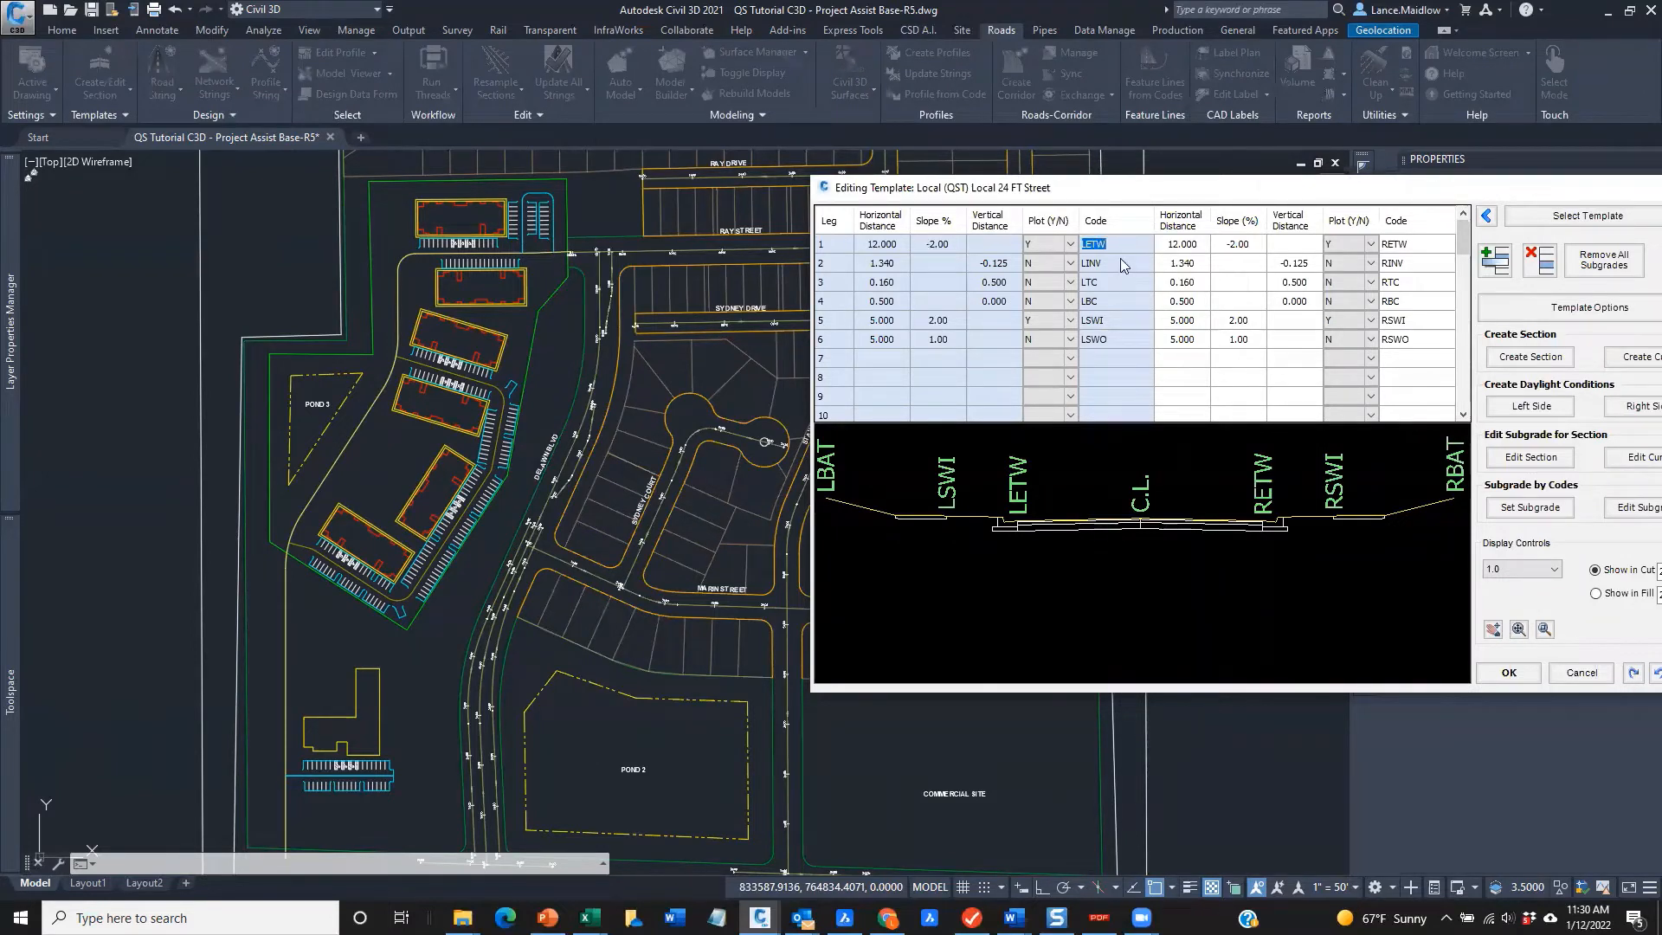
{"action": "left_click", "coordinate": [1094, 264]}
{"action": "left_click", "coordinate": [1099, 283]}
{"action": "left_click", "coordinate": [1096, 320]}
{"action": "left_click_drag", "start_coordinate": [1197, 191], "coordinate": [988, 173]}
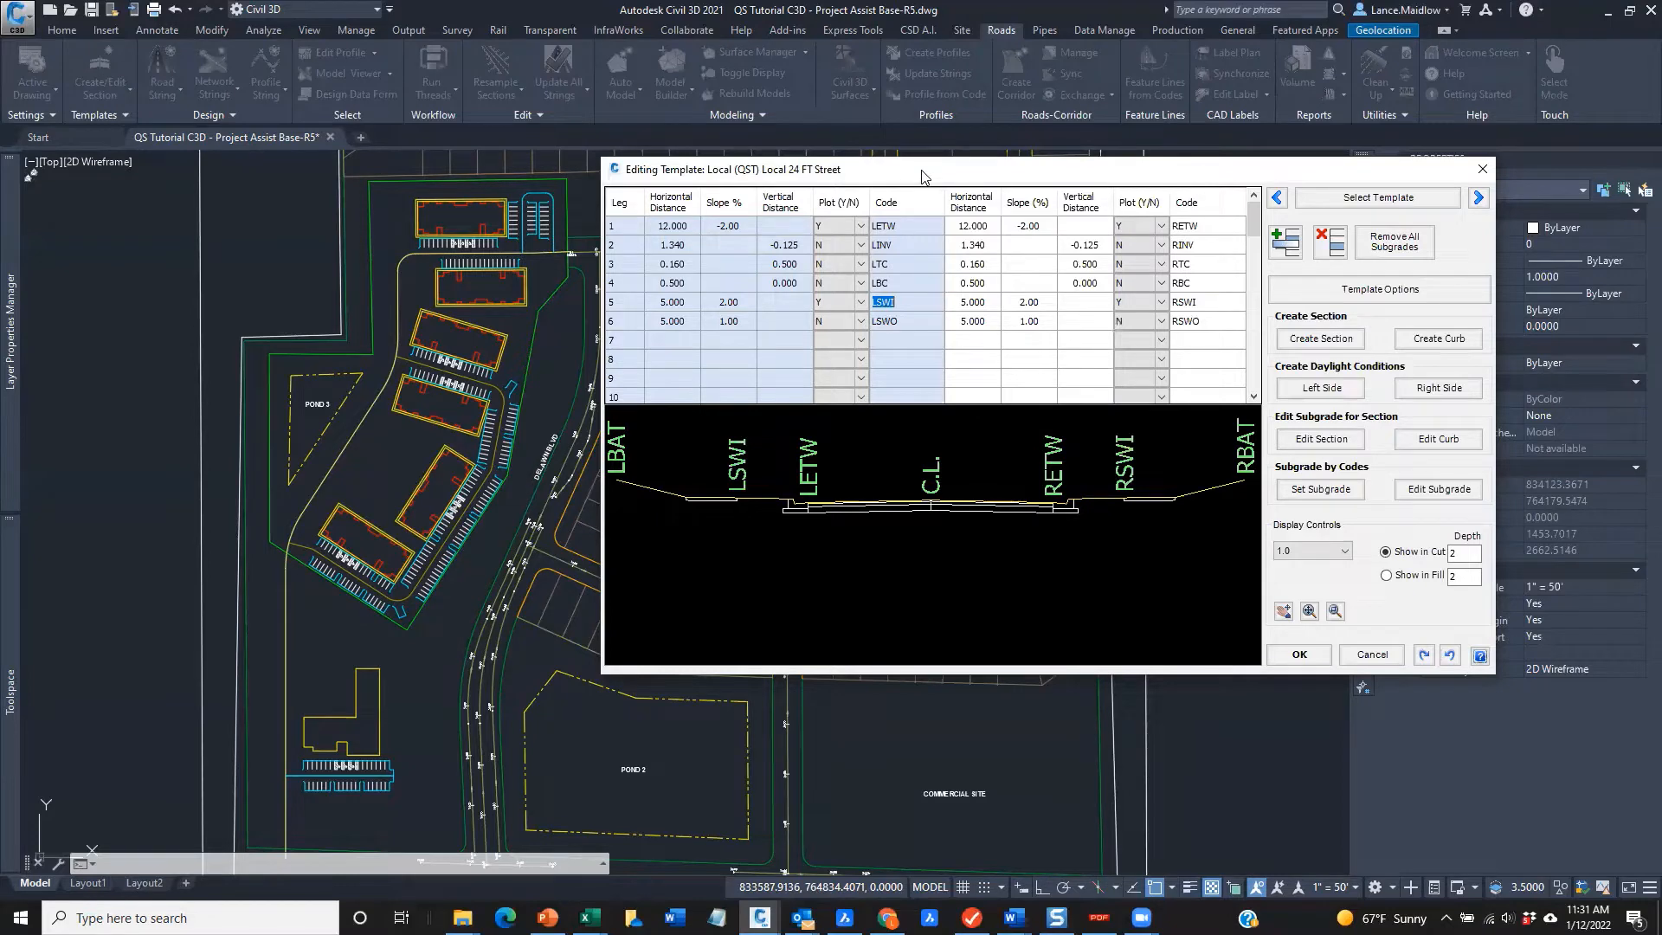
{"action": "left_click_drag", "start_coordinate": [922, 171], "coordinate": [927, 240]}
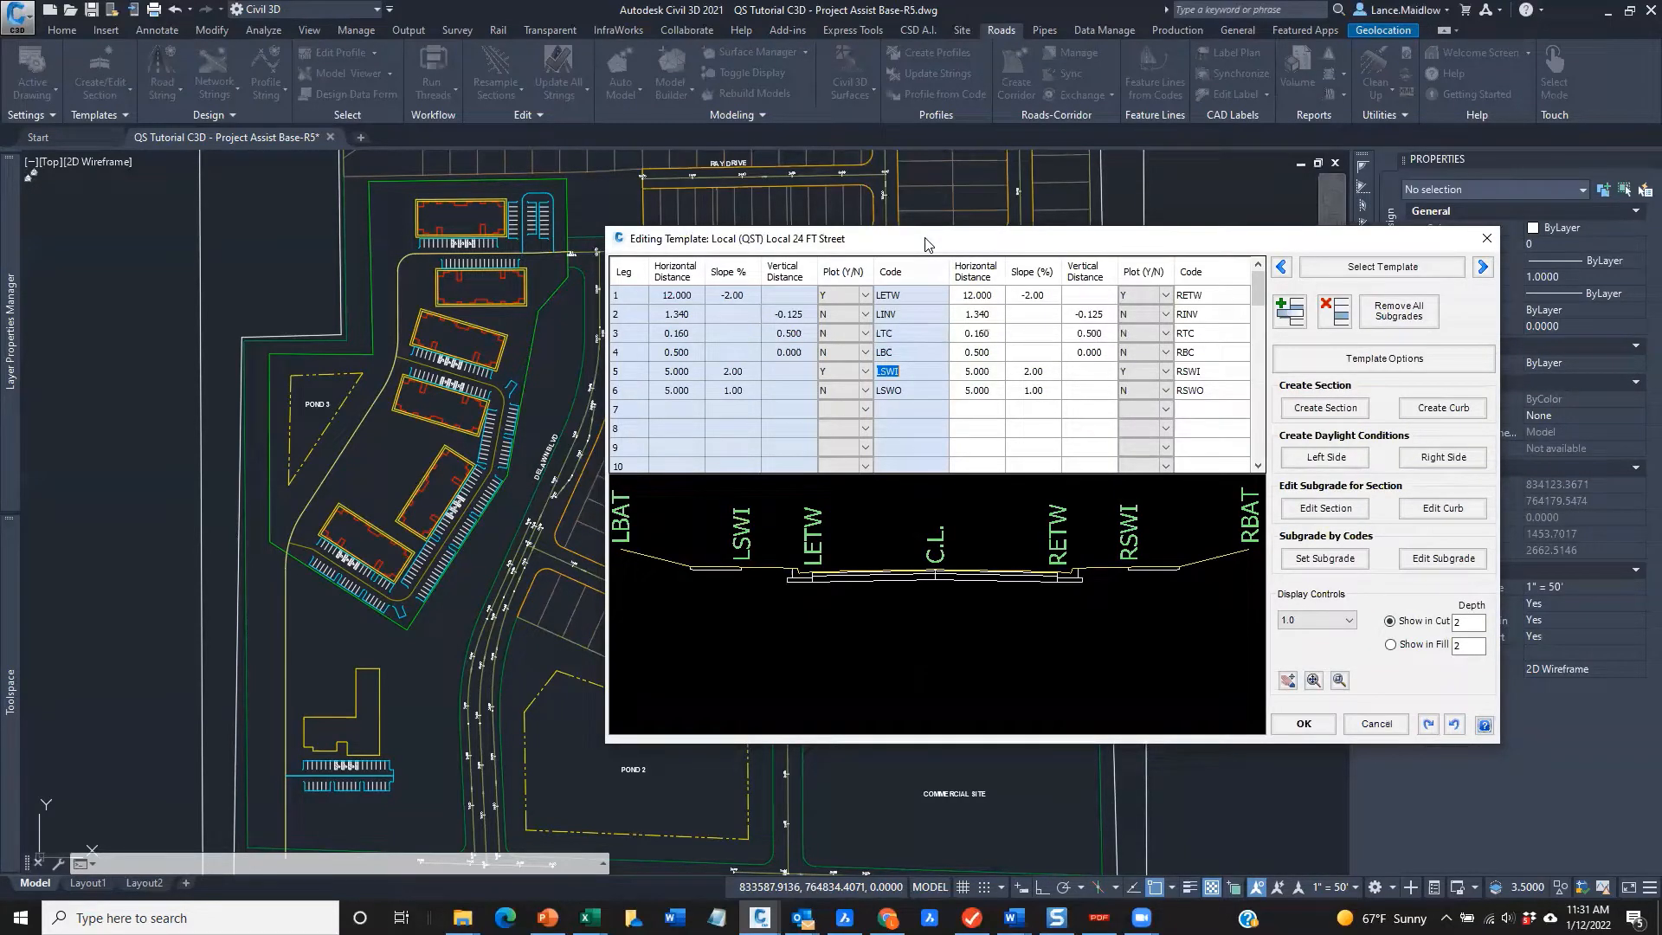
{"action": "left_click", "coordinate": [1486, 240]}
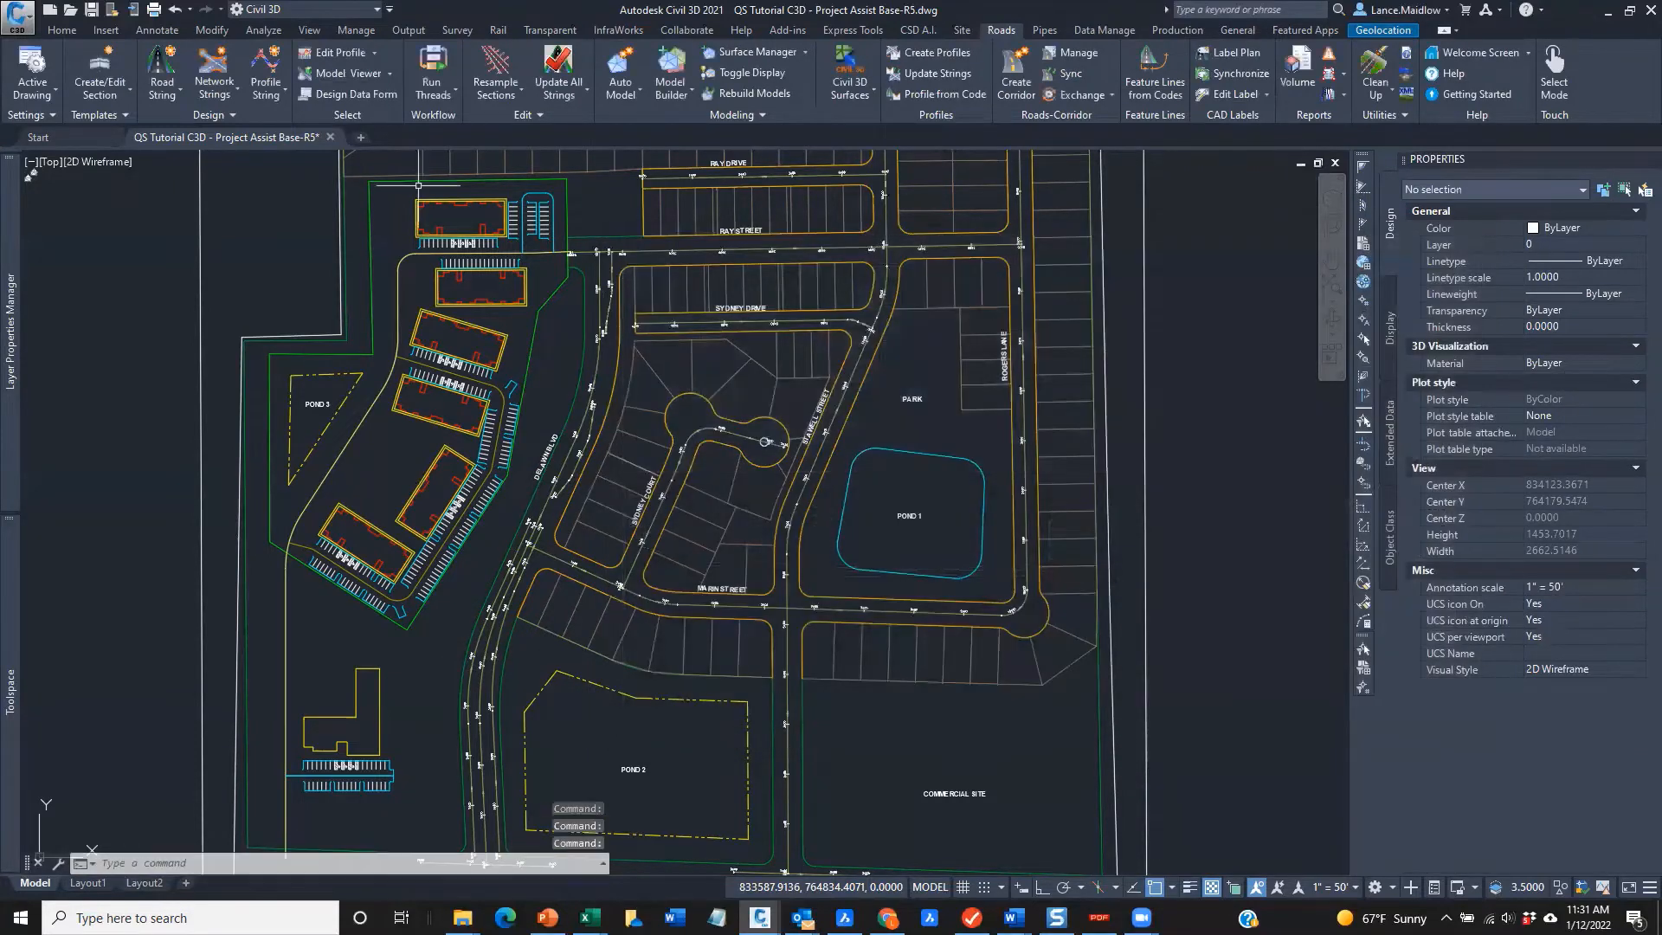
Start Project Assist for the whole project and review the predicted usage types of the alignments
{"action": "left_click", "coordinate": [10, 334]}
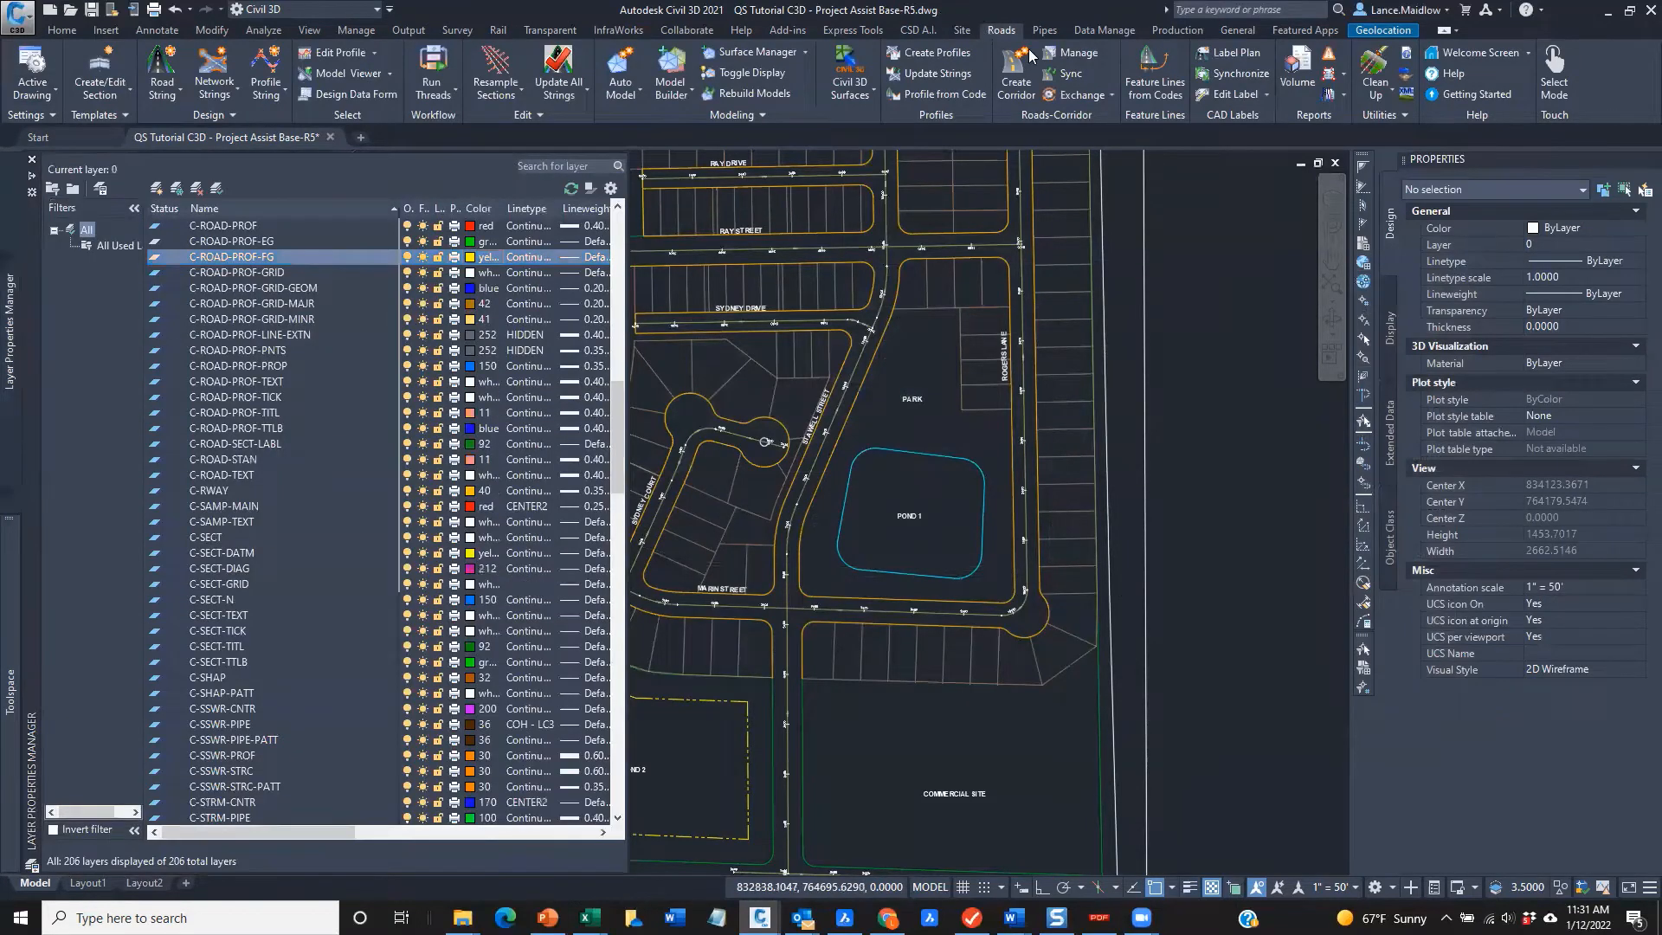
{"action": "left_click", "coordinate": [918, 29]}
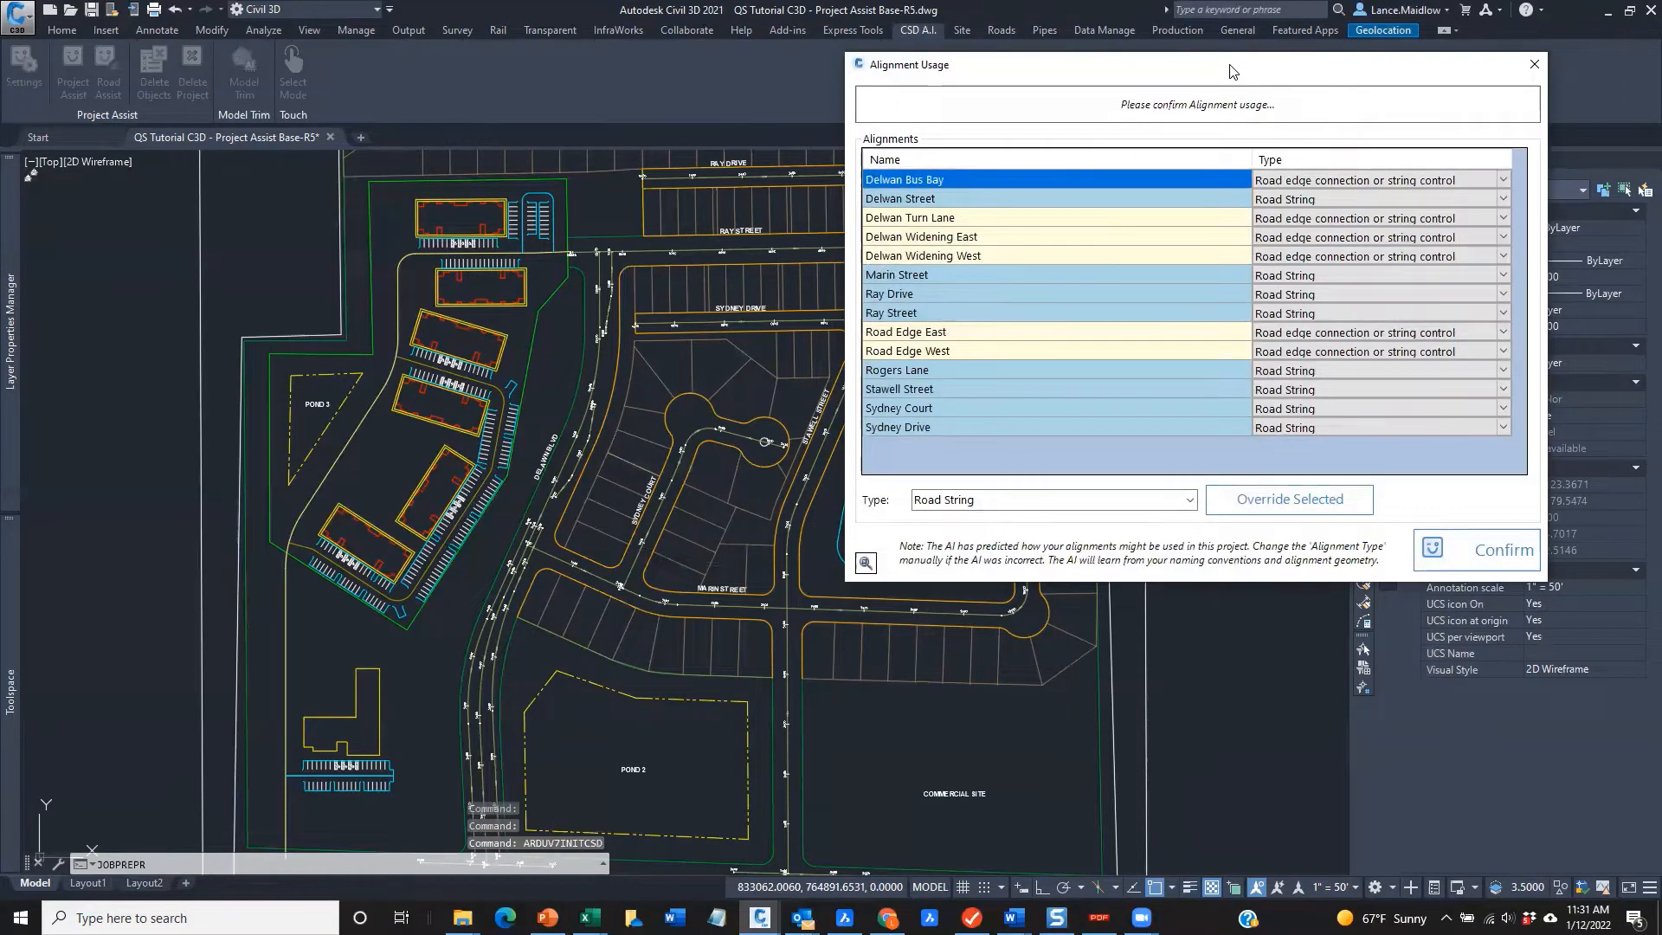
{"action": "left_click_drag", "start_coordinate": [1233, 71], "coordinate": [1309, 98]}
{"action": "left_click", "coordinate": [1121, 210]}
{"action": "key", "text": "ctrl"}
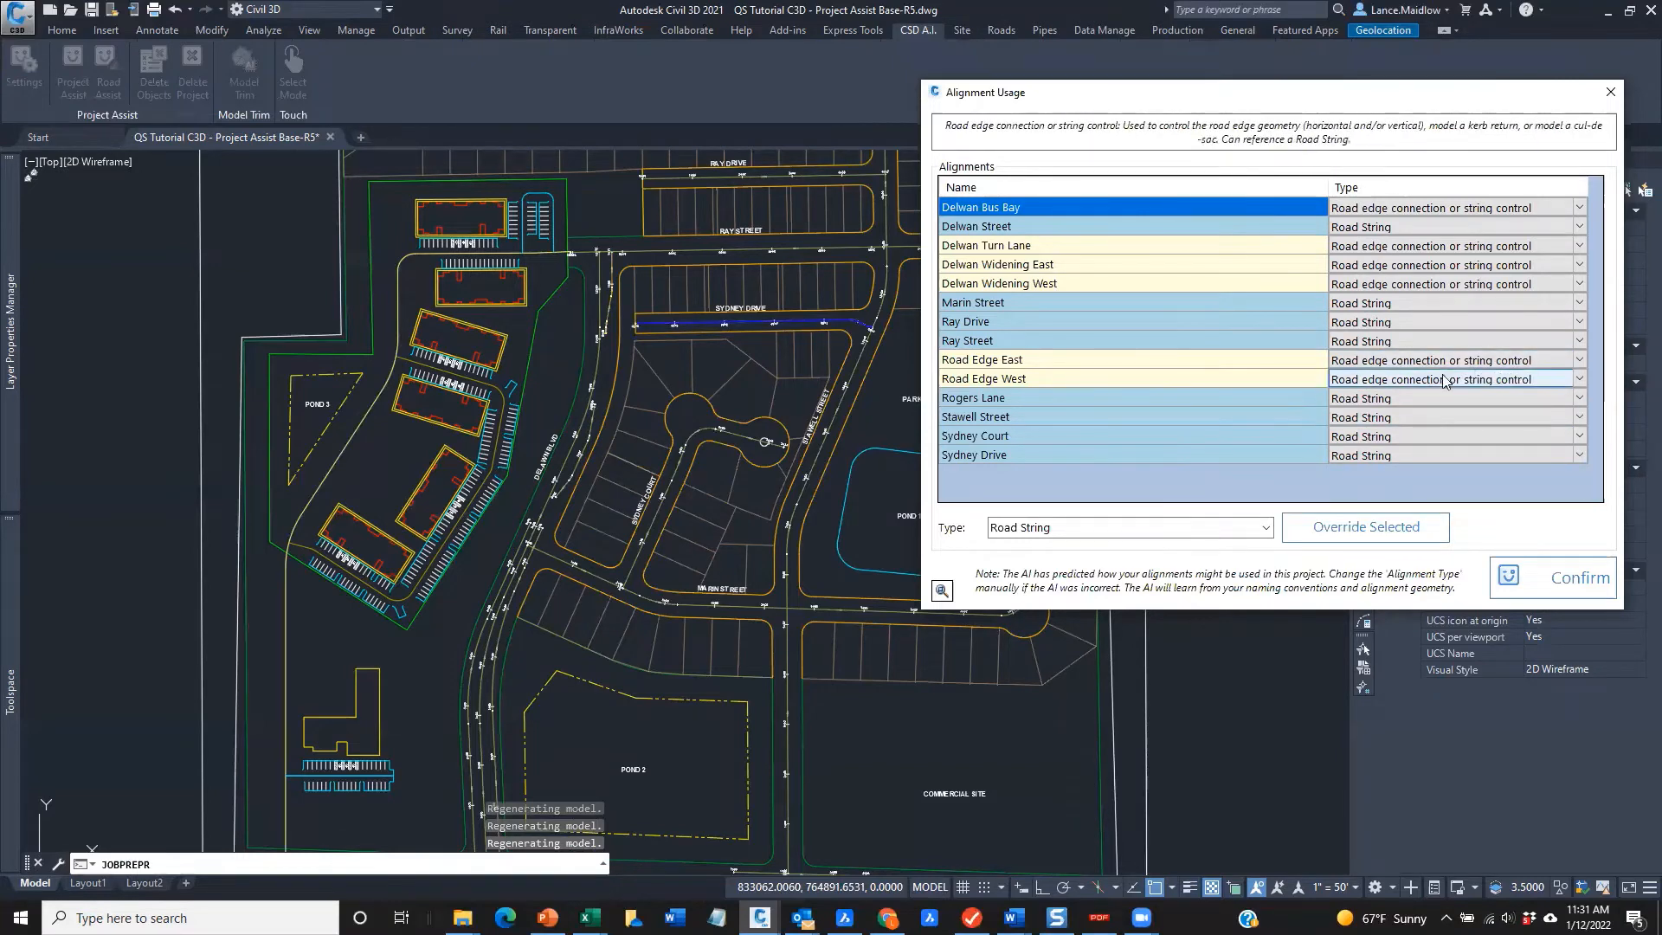
Set the Road Edge East and Road Edge West alignments to Existing (no design) Road Edge control and confirm the alignment usage
{"action": "left_click", "coordinate": [1581, 361]}
{"action": "left_click", "coordinate": [1580, 361]}
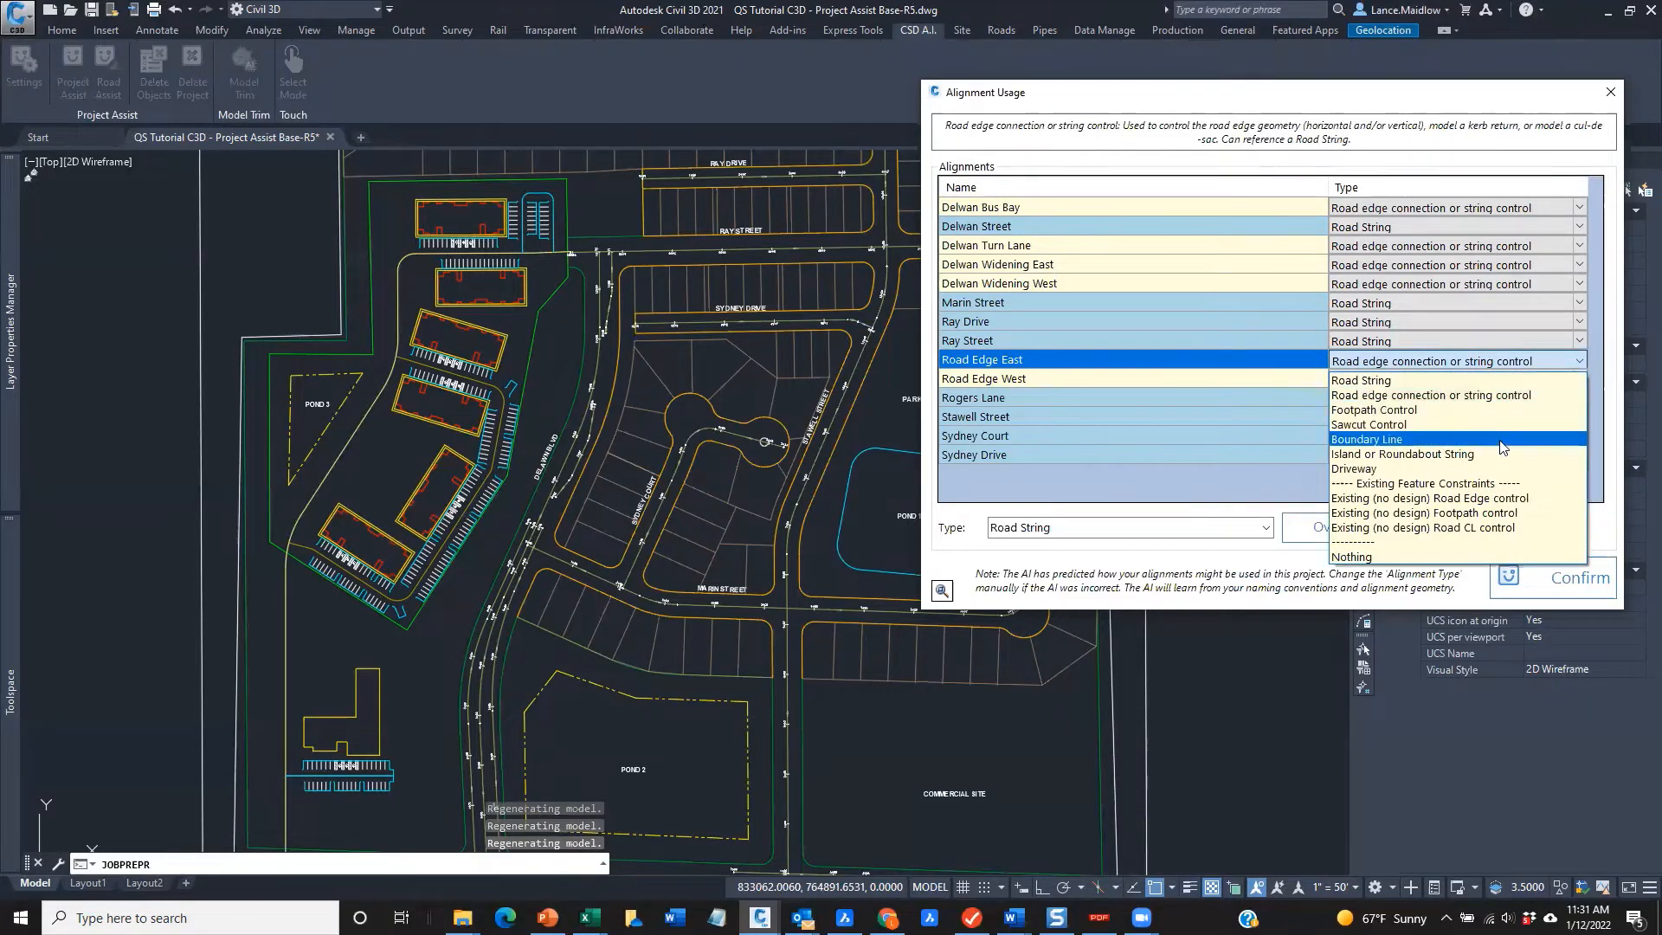
{"action": "left_click", "coordinate": [1499, 502]}
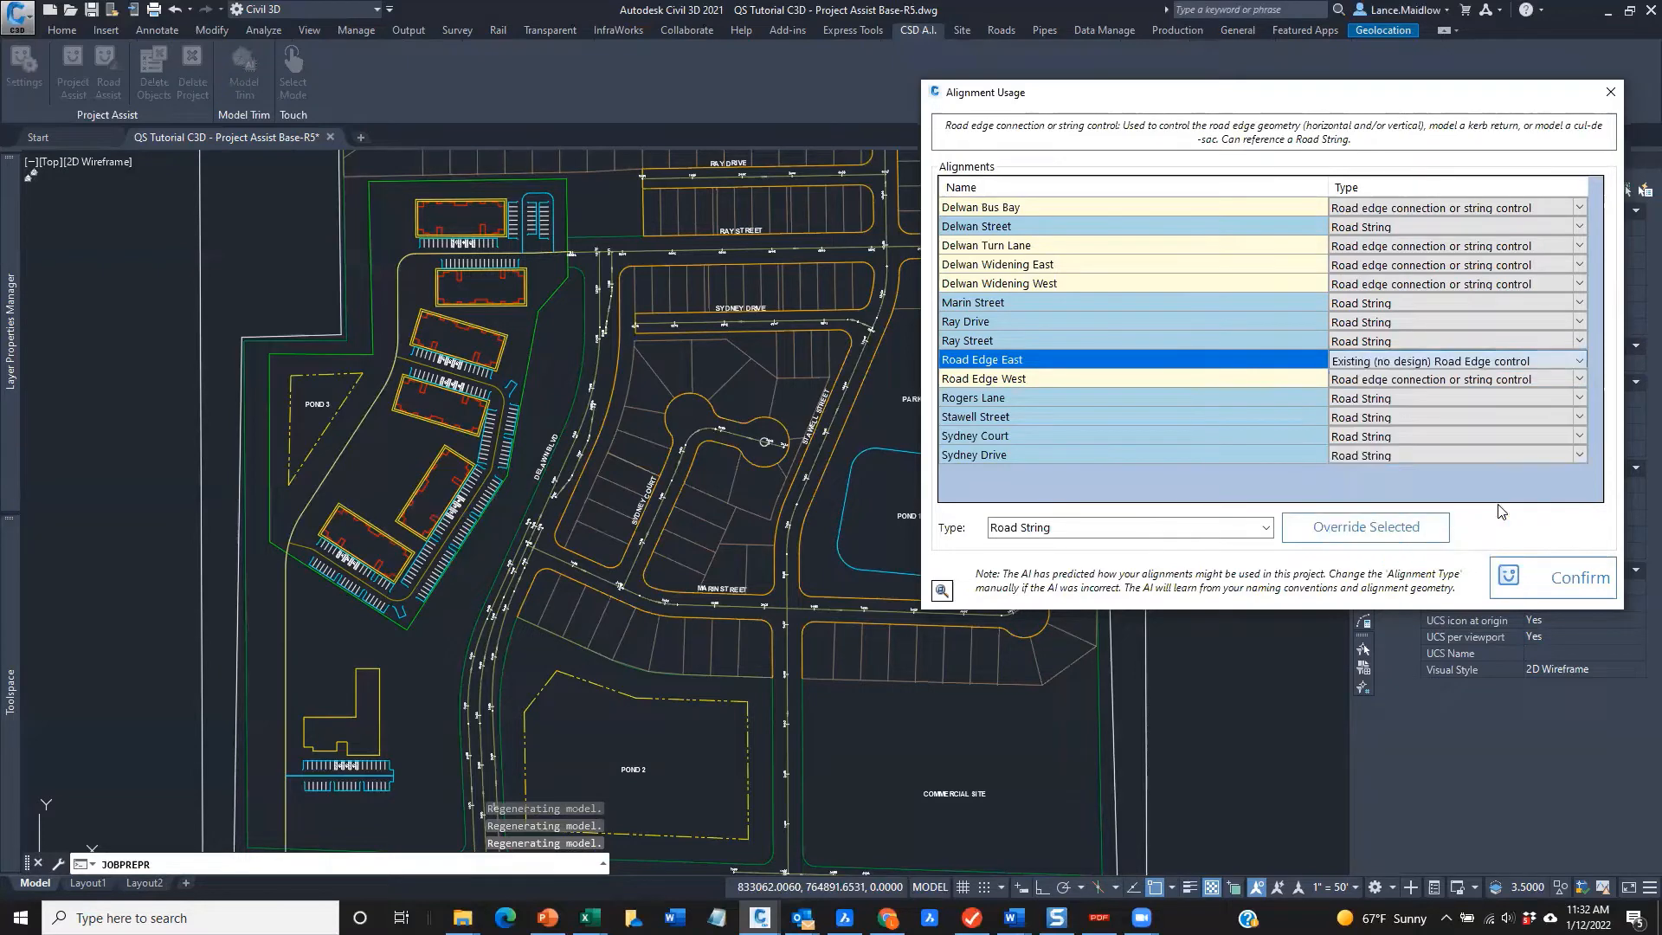
{"action": "left_click", "coordinate": [1581, 386]}
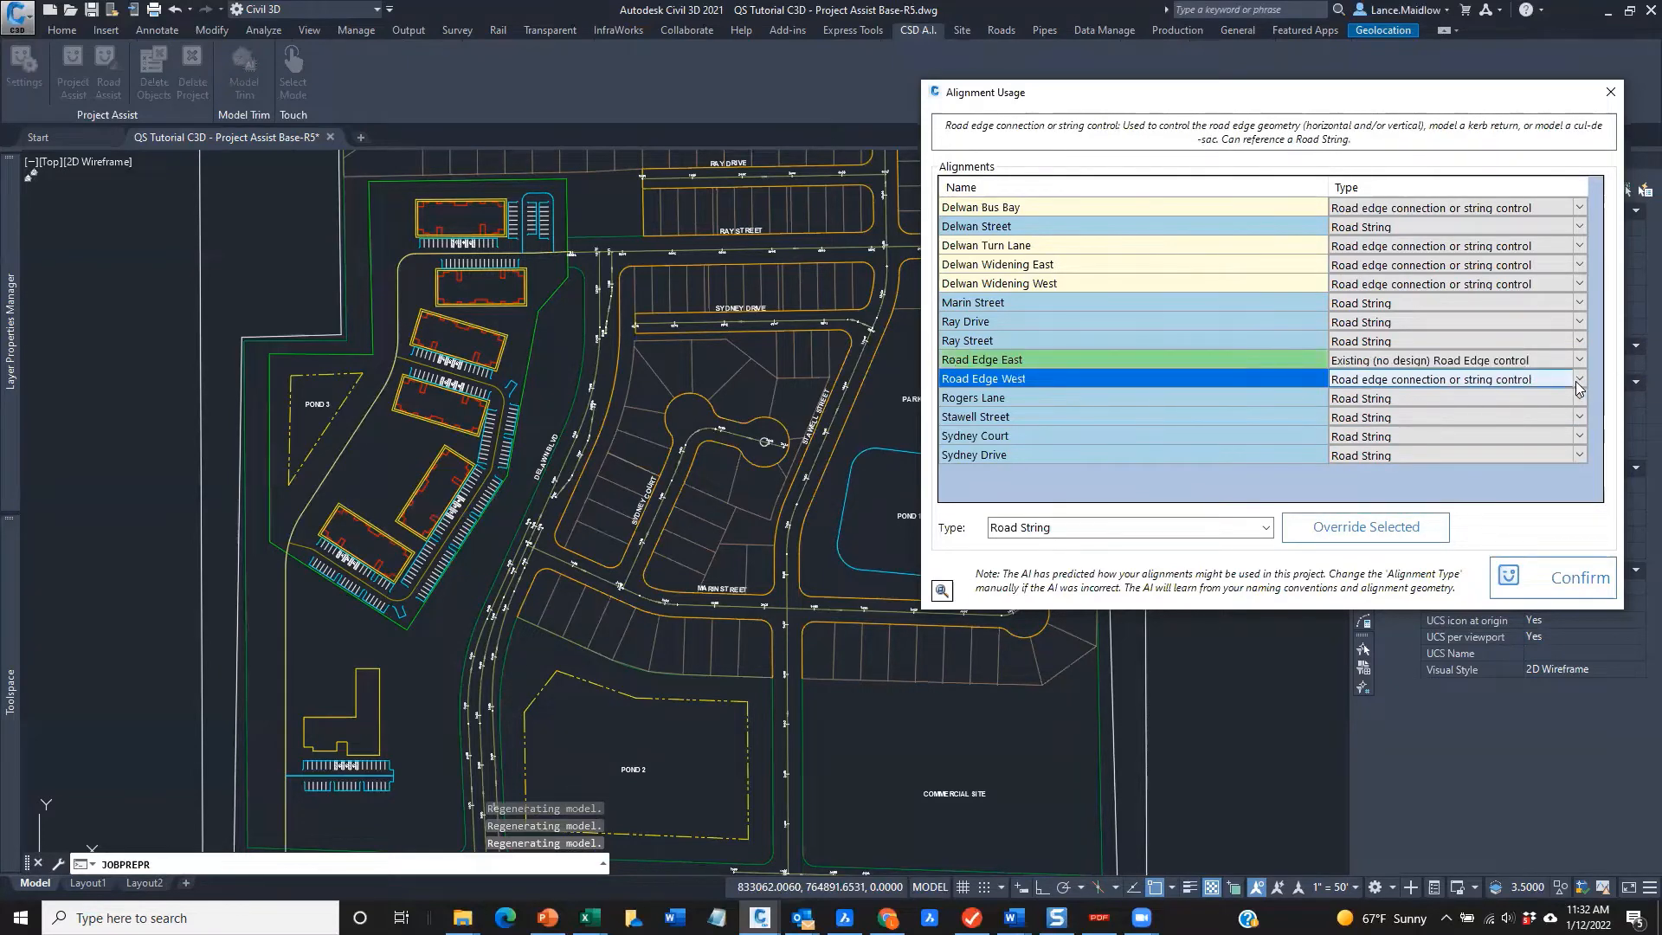
{"action": "left_click", "coordinate": [1578, 382]}
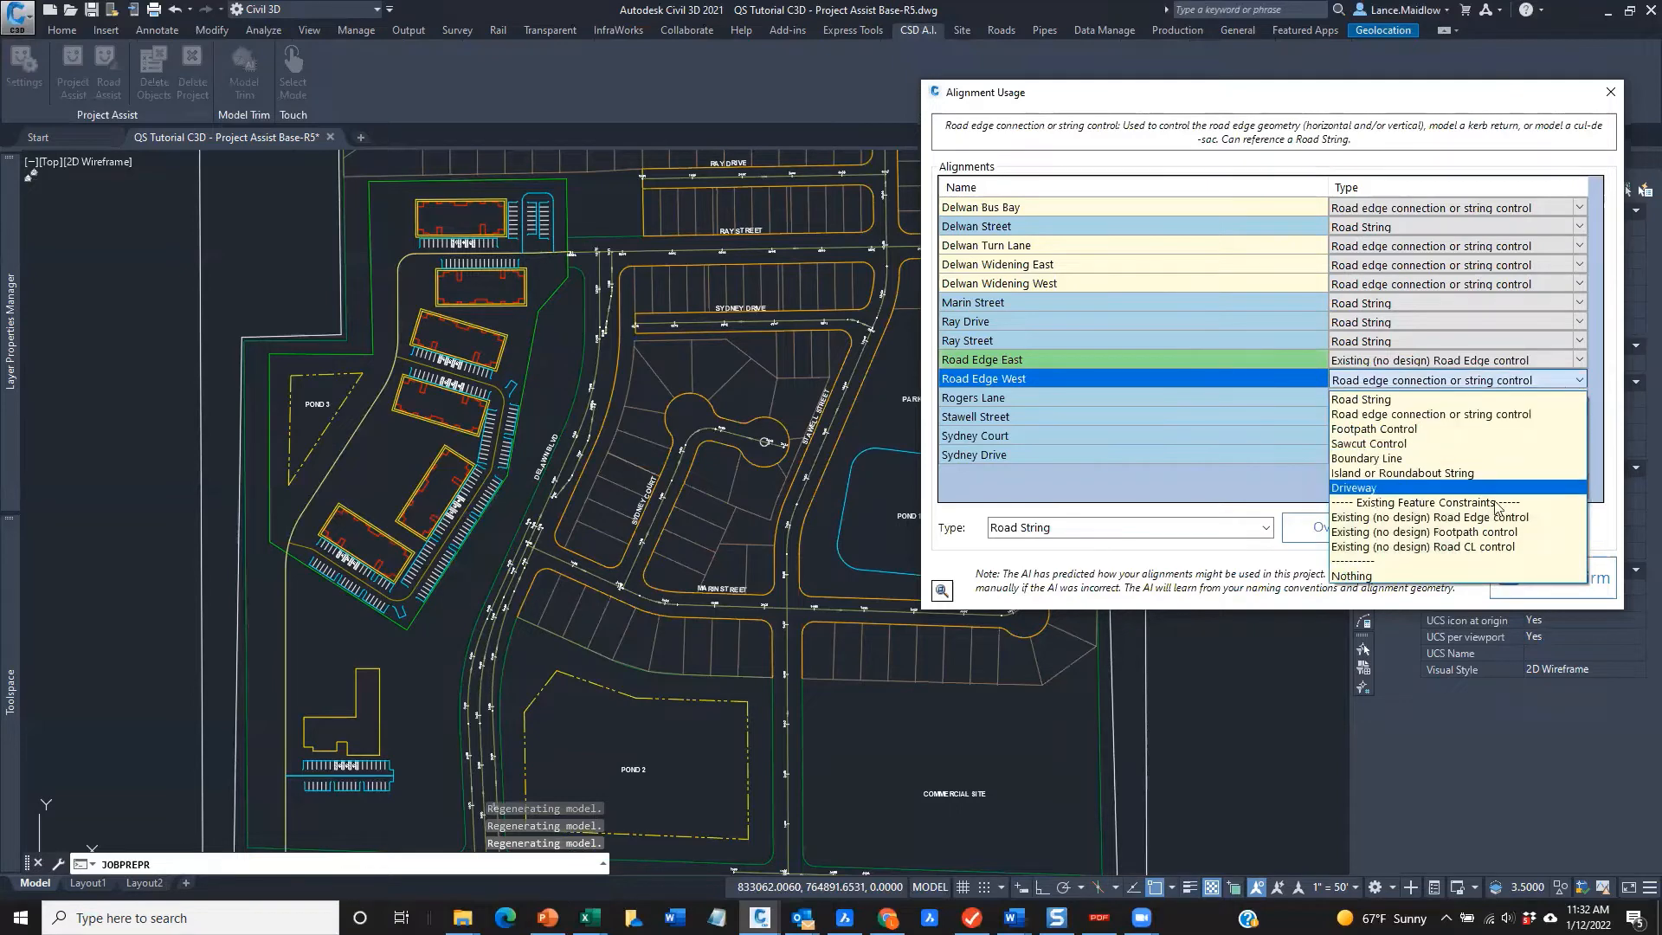
{"action": "left_click", "coordinate": [1454, 518]}
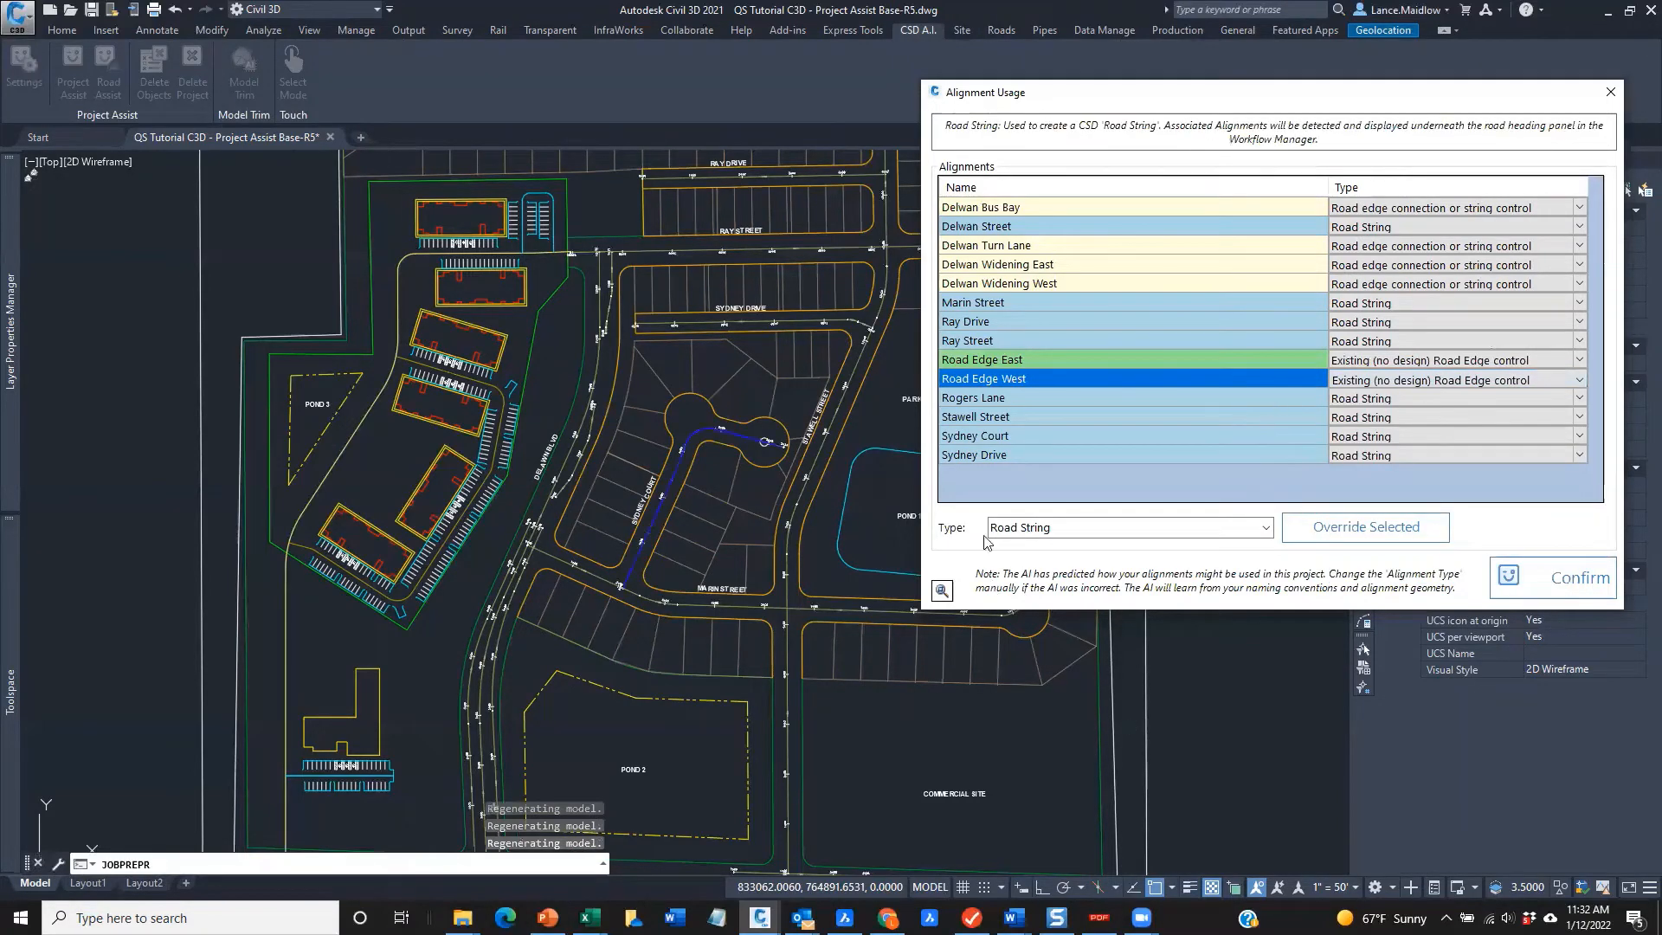
{"action": "left_click", "coordinate": [1179, 399]}
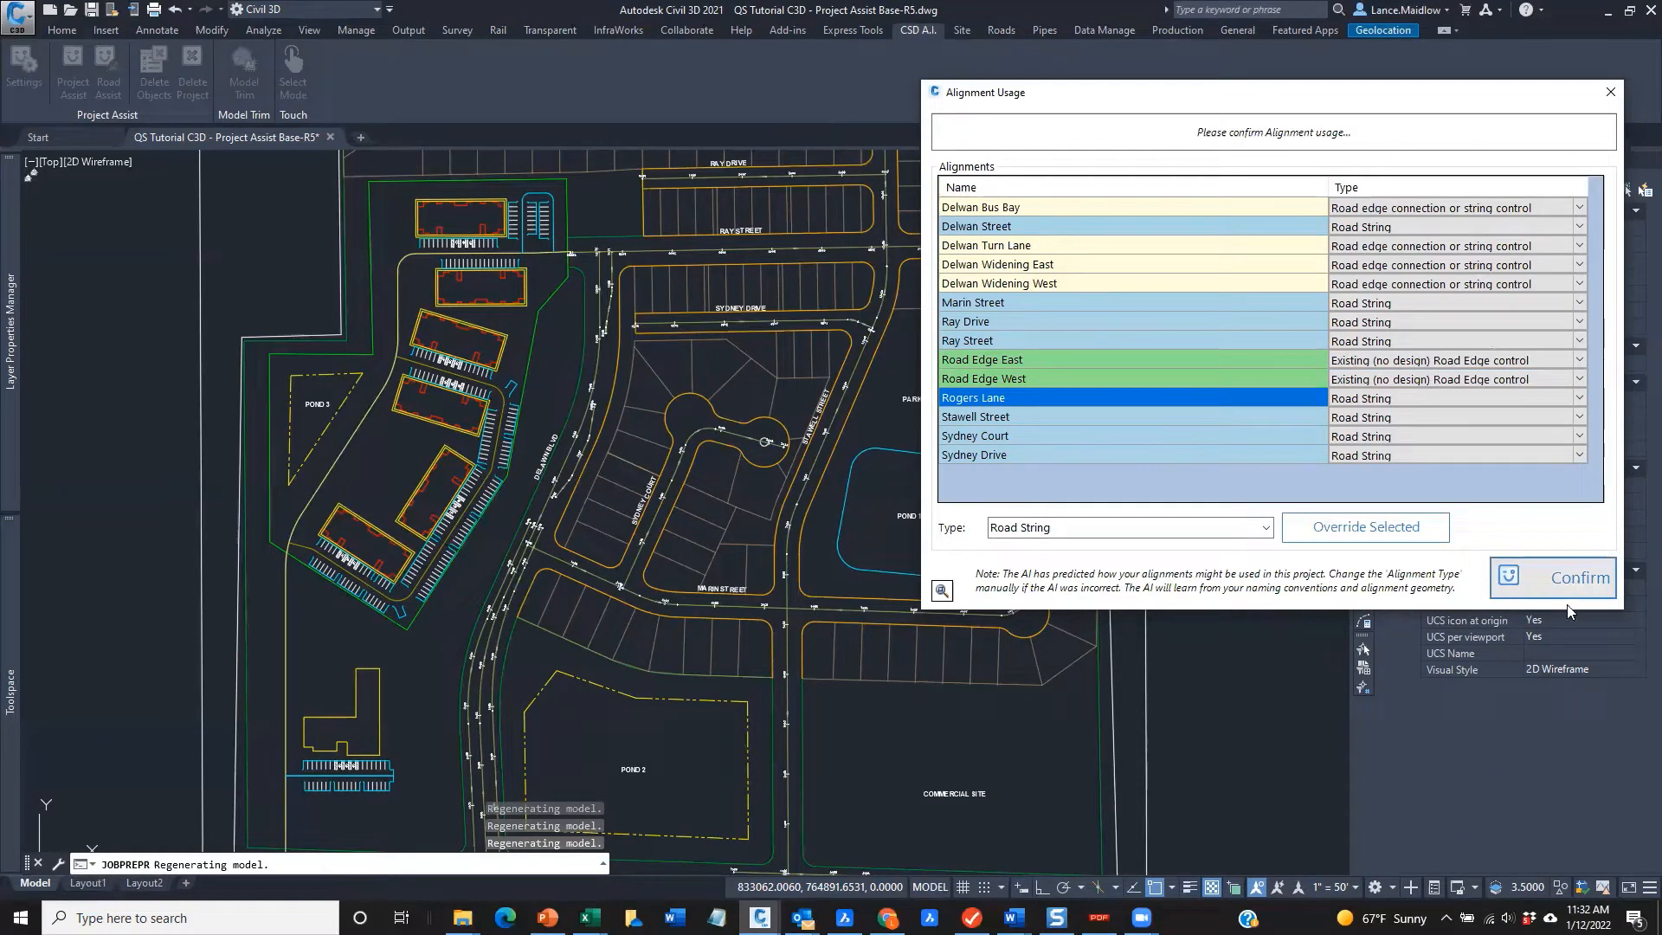
{"action": "left_click", "coordinate": [1566, 603]}
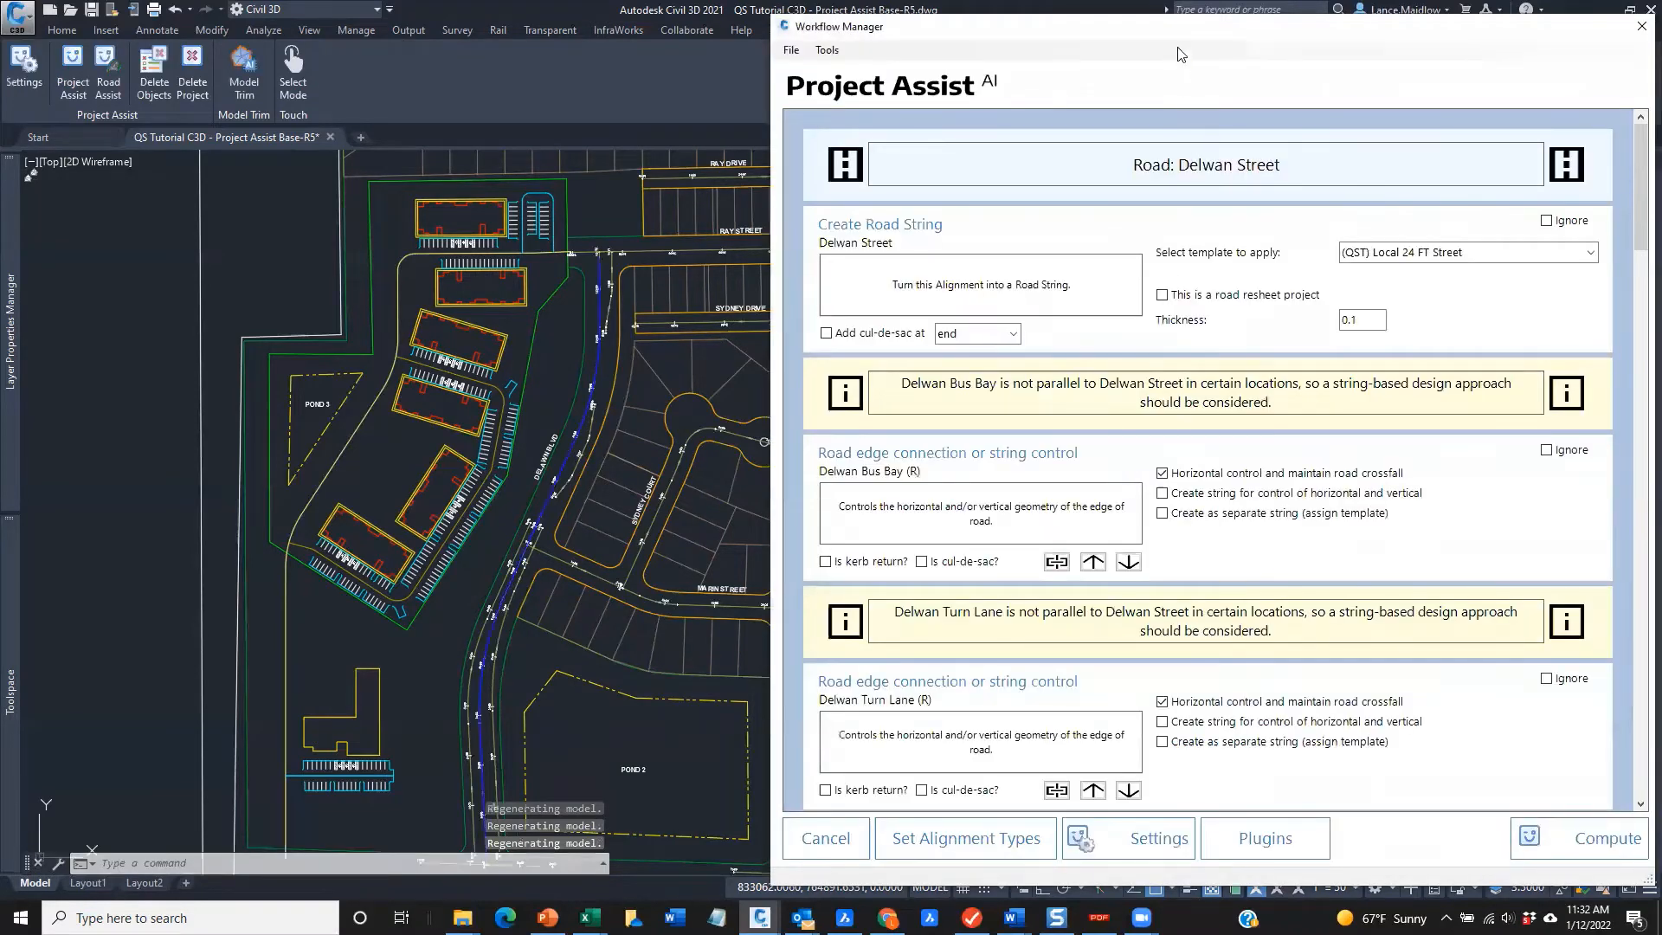
Review the road strings, templates, widenings, cul-de-sacs, existing road edges and standard actions proposed in the Workflow Manager
{"action": "left_click_drag", "start_coordinate": [1177, 27], "coordinate": [1199, 21]}
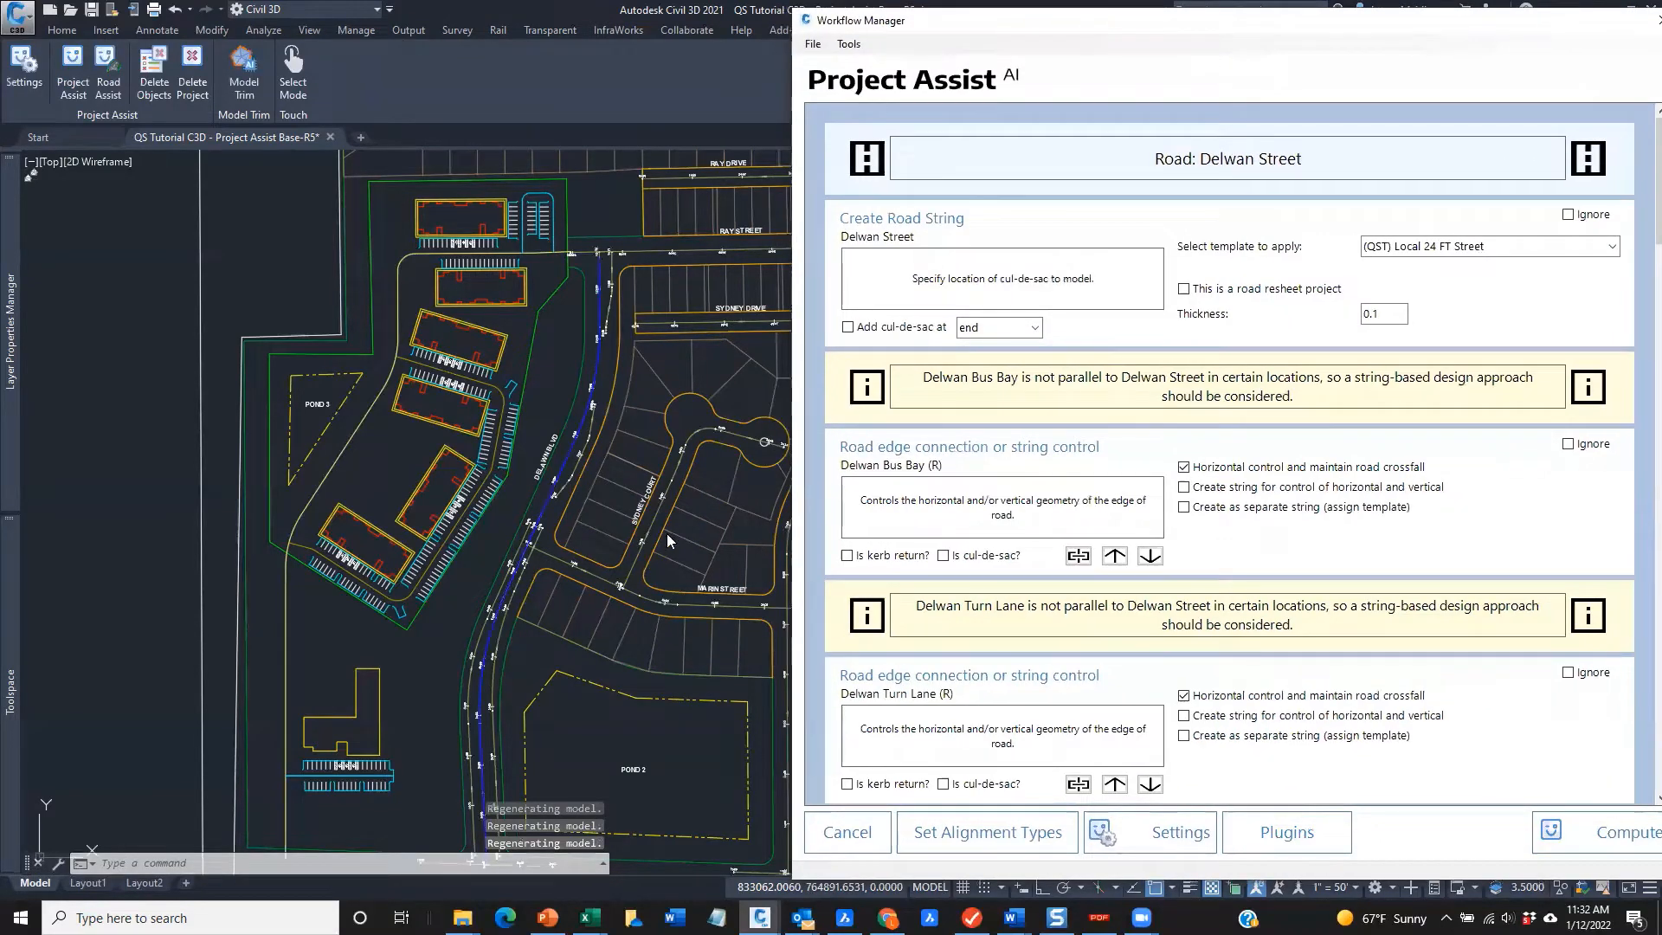
{"action": "mouse_move", "coordinate": [711, 525]}
{"action": "middle_mouse_down"}
{"action": "mouse_move", "coordinate": [443, 578]}
{"action": "mouse_move", "coordinate": [451, 558]}
{"action": "middle_mouse_up"}
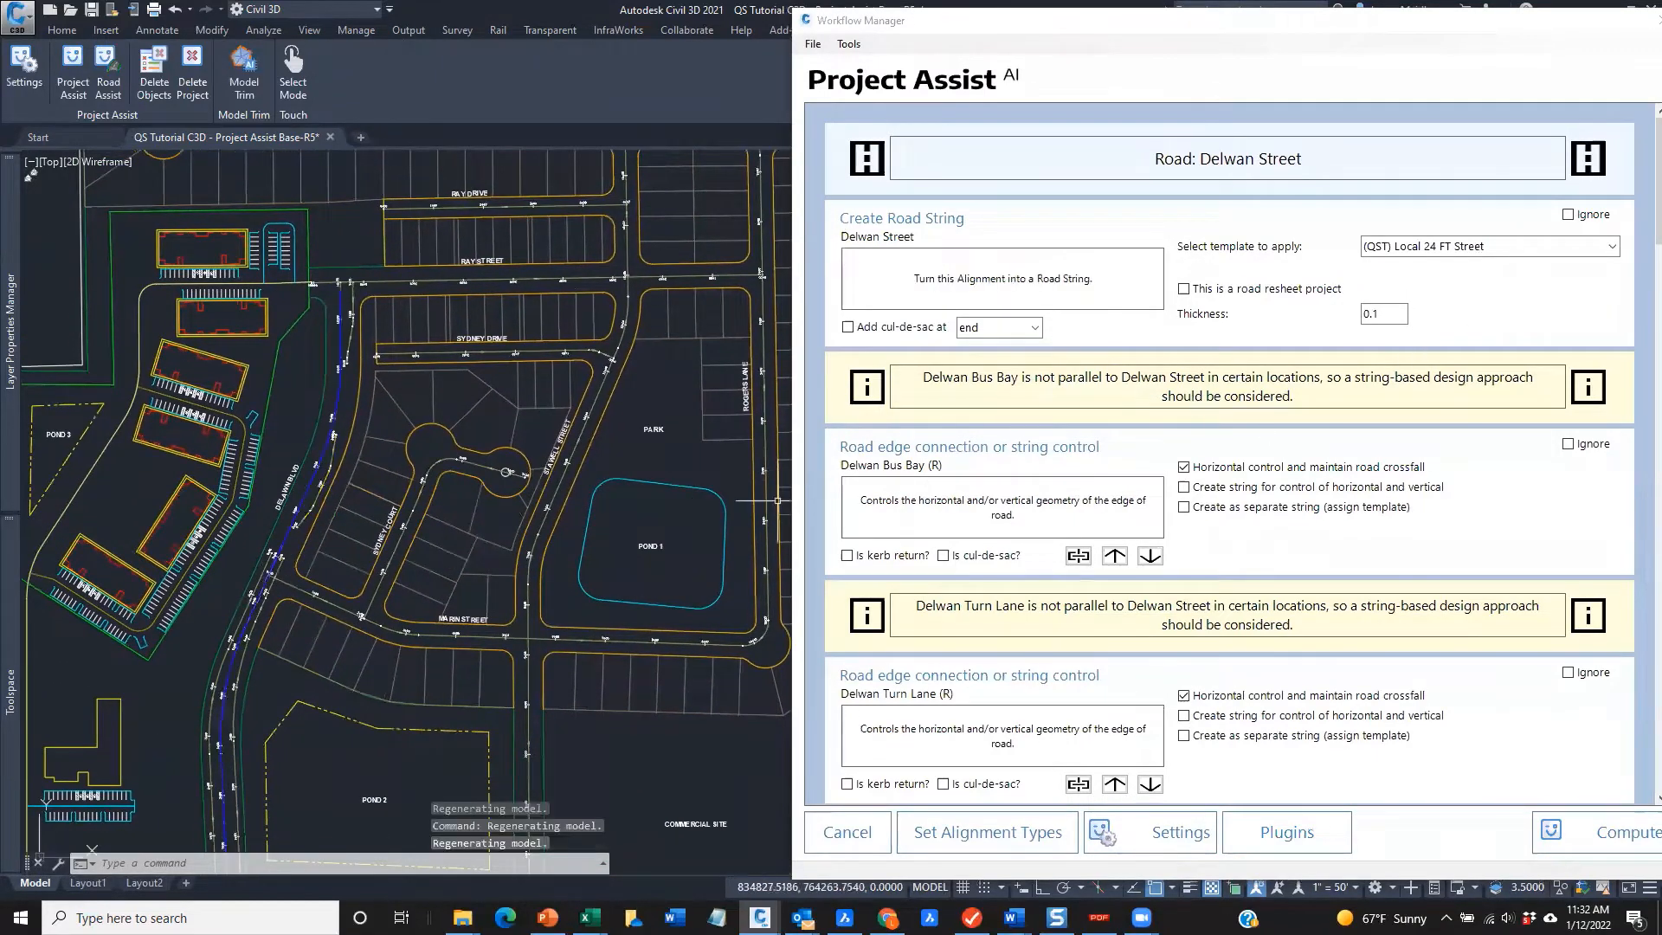
{"action": "scroll", "coordinate": [604, 456], "scroll_direction": "down", "scroll_amount": 2}
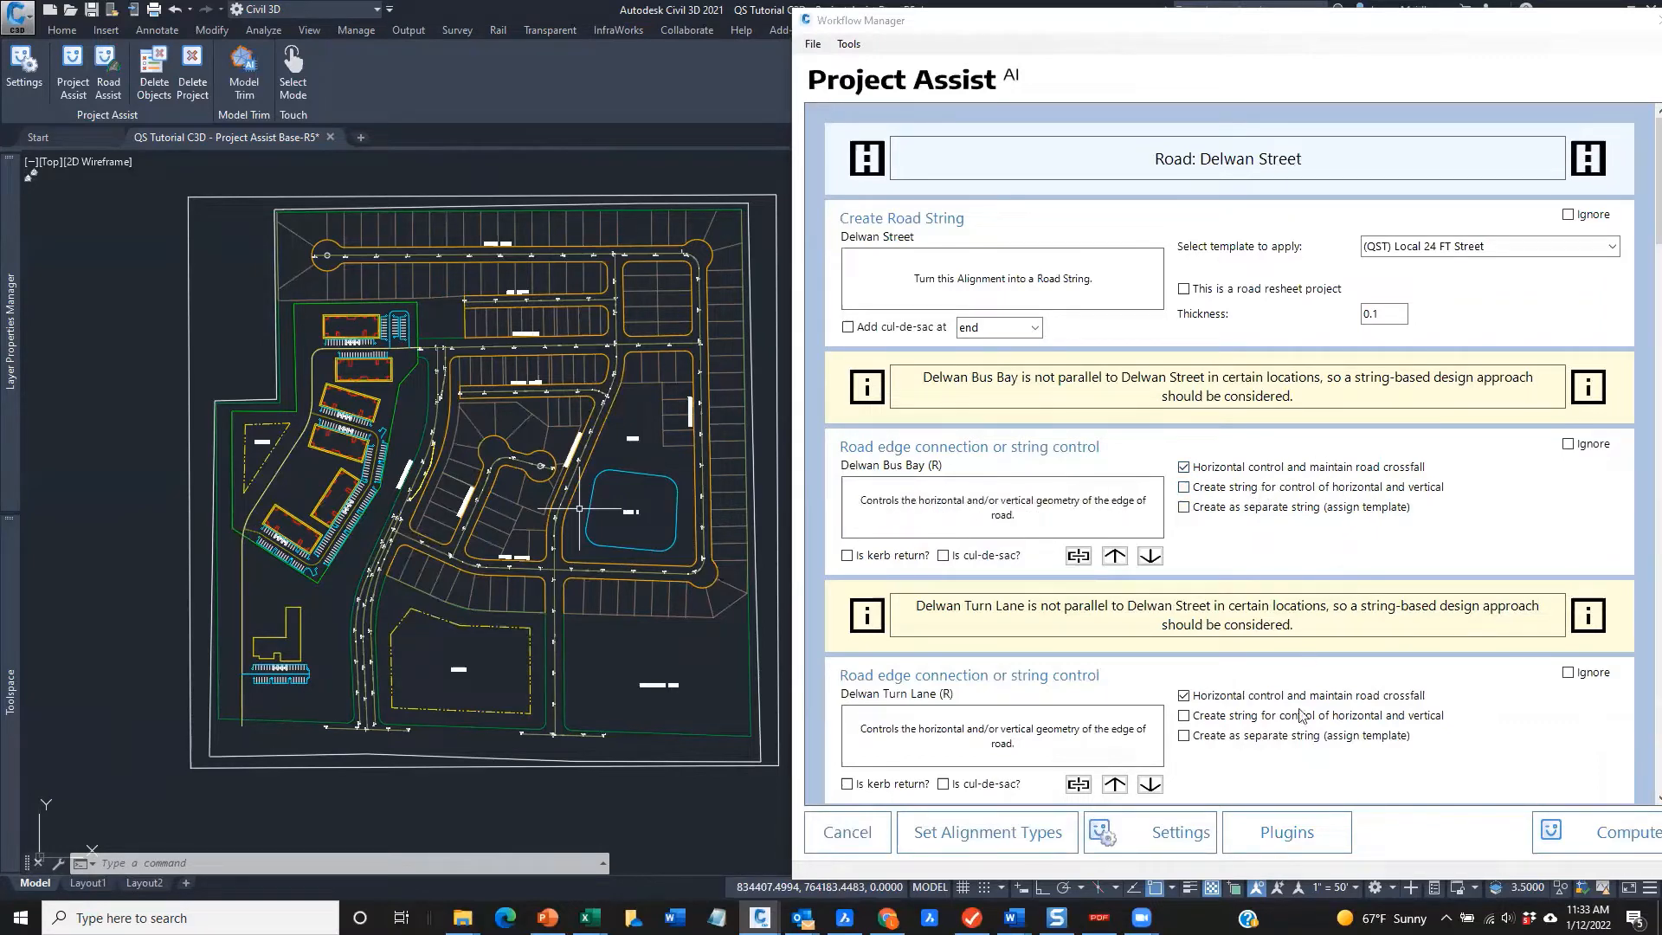
{"action": "scroll", "coordinate": [1176, 690], "scroll_direction": "down", "scroll_amount": 1}
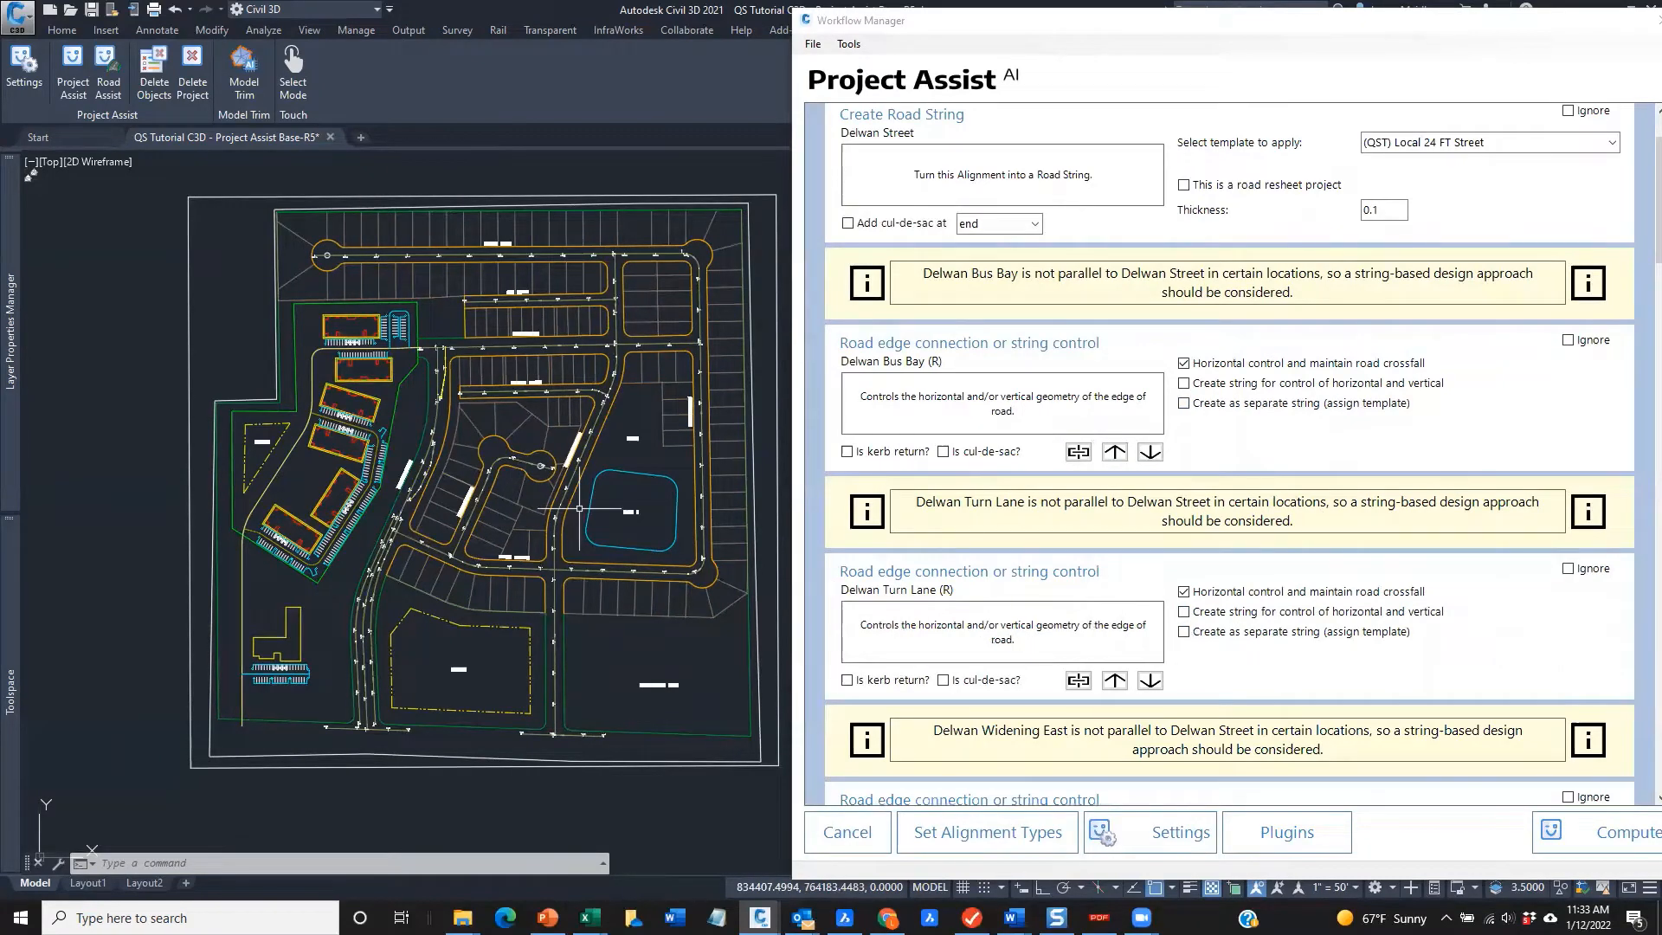
{"action": "scroll", "coordinate": [1182, 636], "scroll_direction": "down", "scroll_amount": 2}
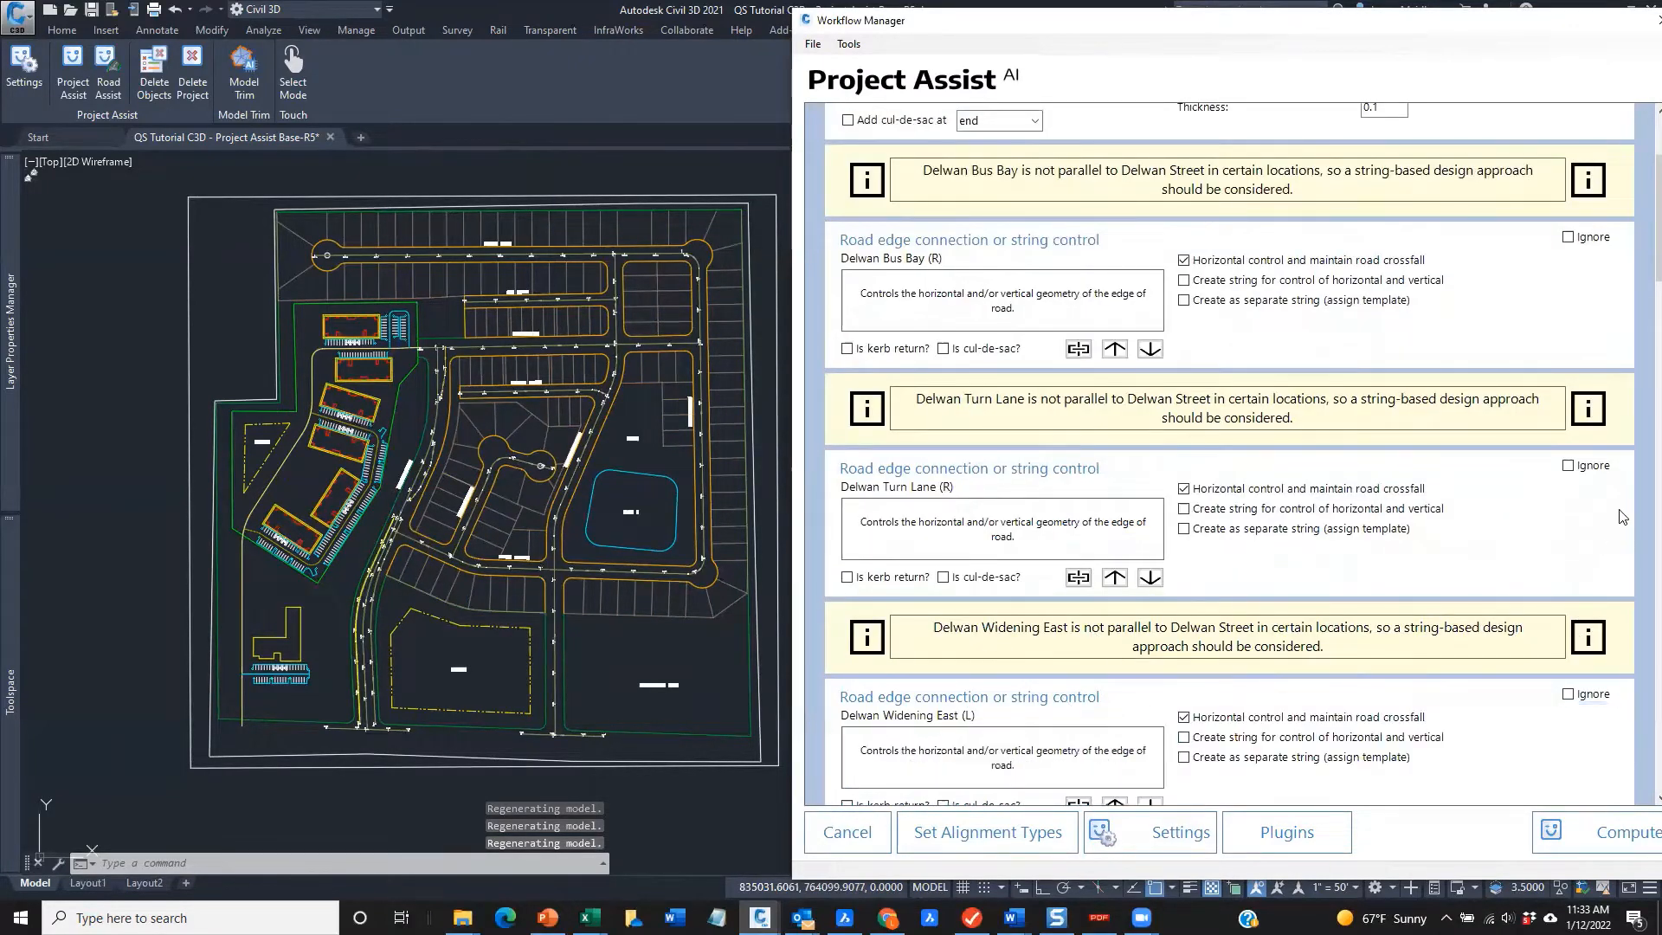
{"action": "left_click_drag", "start_coordinate": [1401, 30], "coordinate": [1359, 24]}
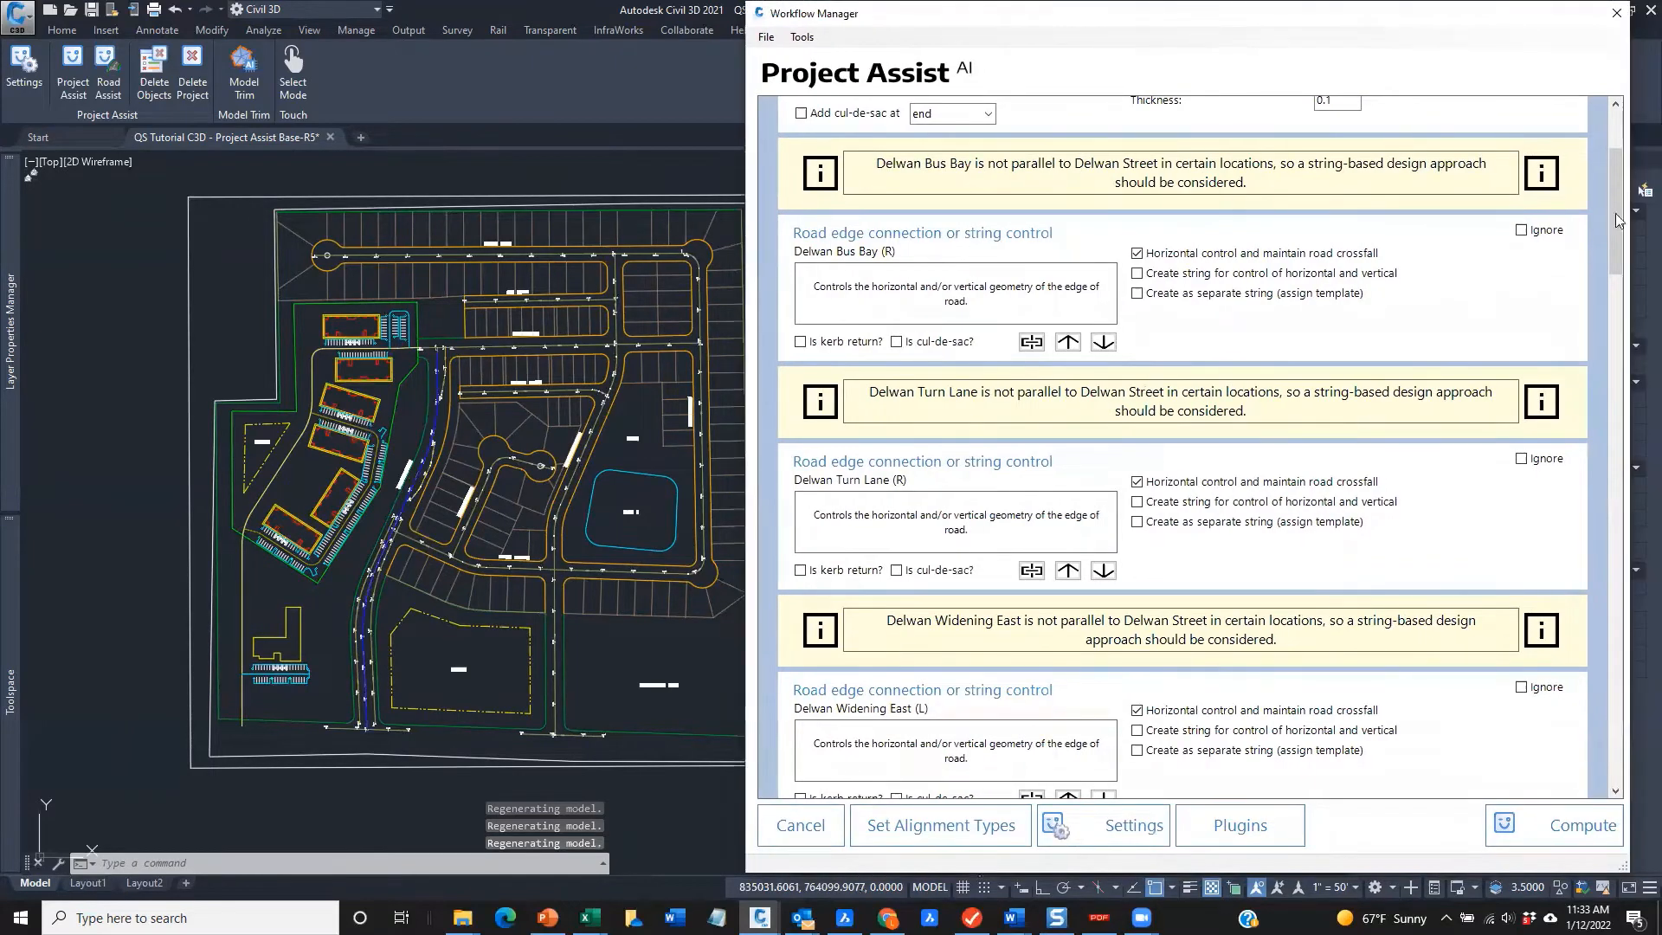
{"action": "left_click_drag", "start_coordinate": [1623, 219], "coordinate": [1639, 458]}
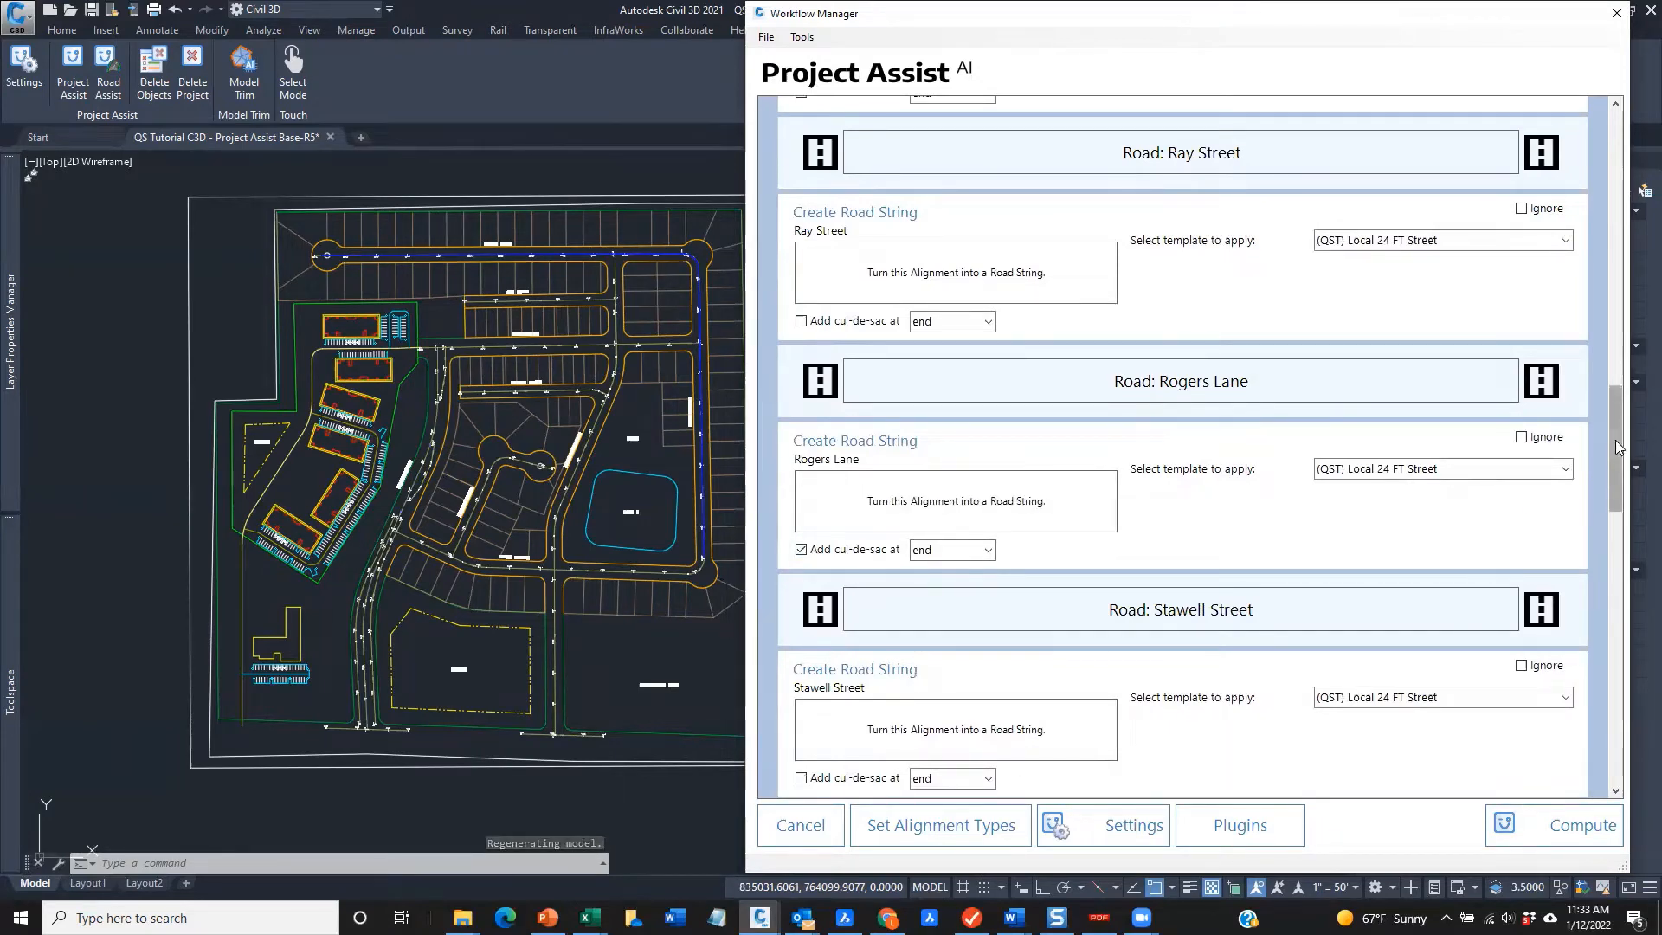
{"action": "left_click_drag", "start_coordinate": [1615, 440], "coordinate": [1633, 560]}
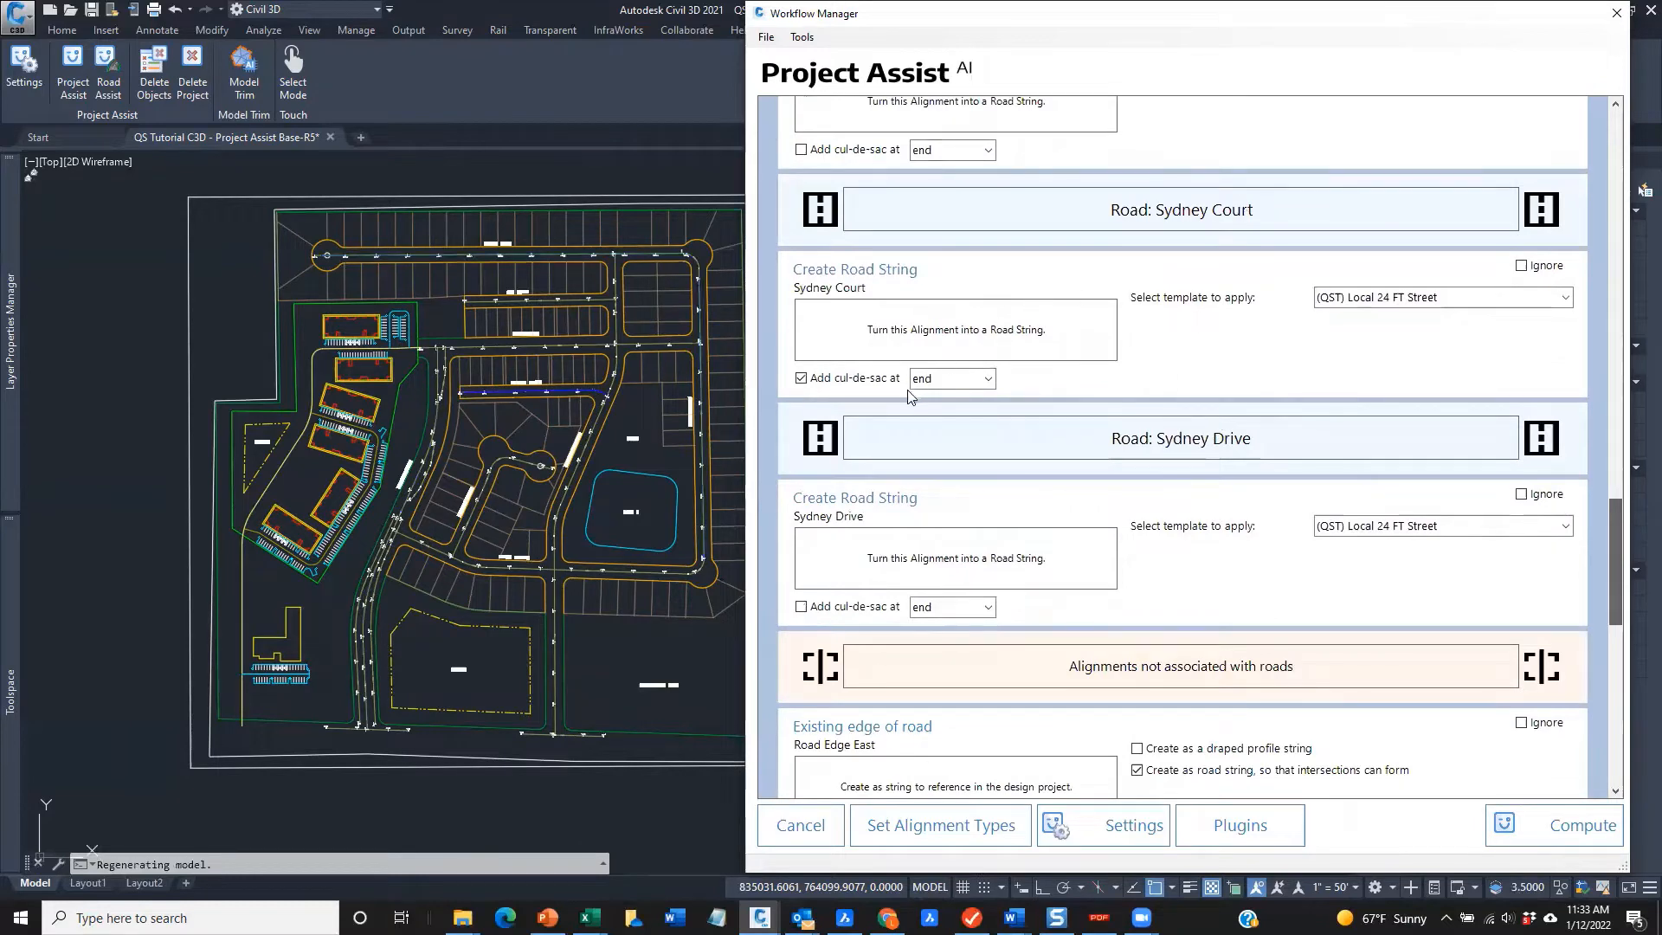
{"action": "left_click_drag", "start_coordinate": [1621, 549], "coordinate": [1621, 697]}
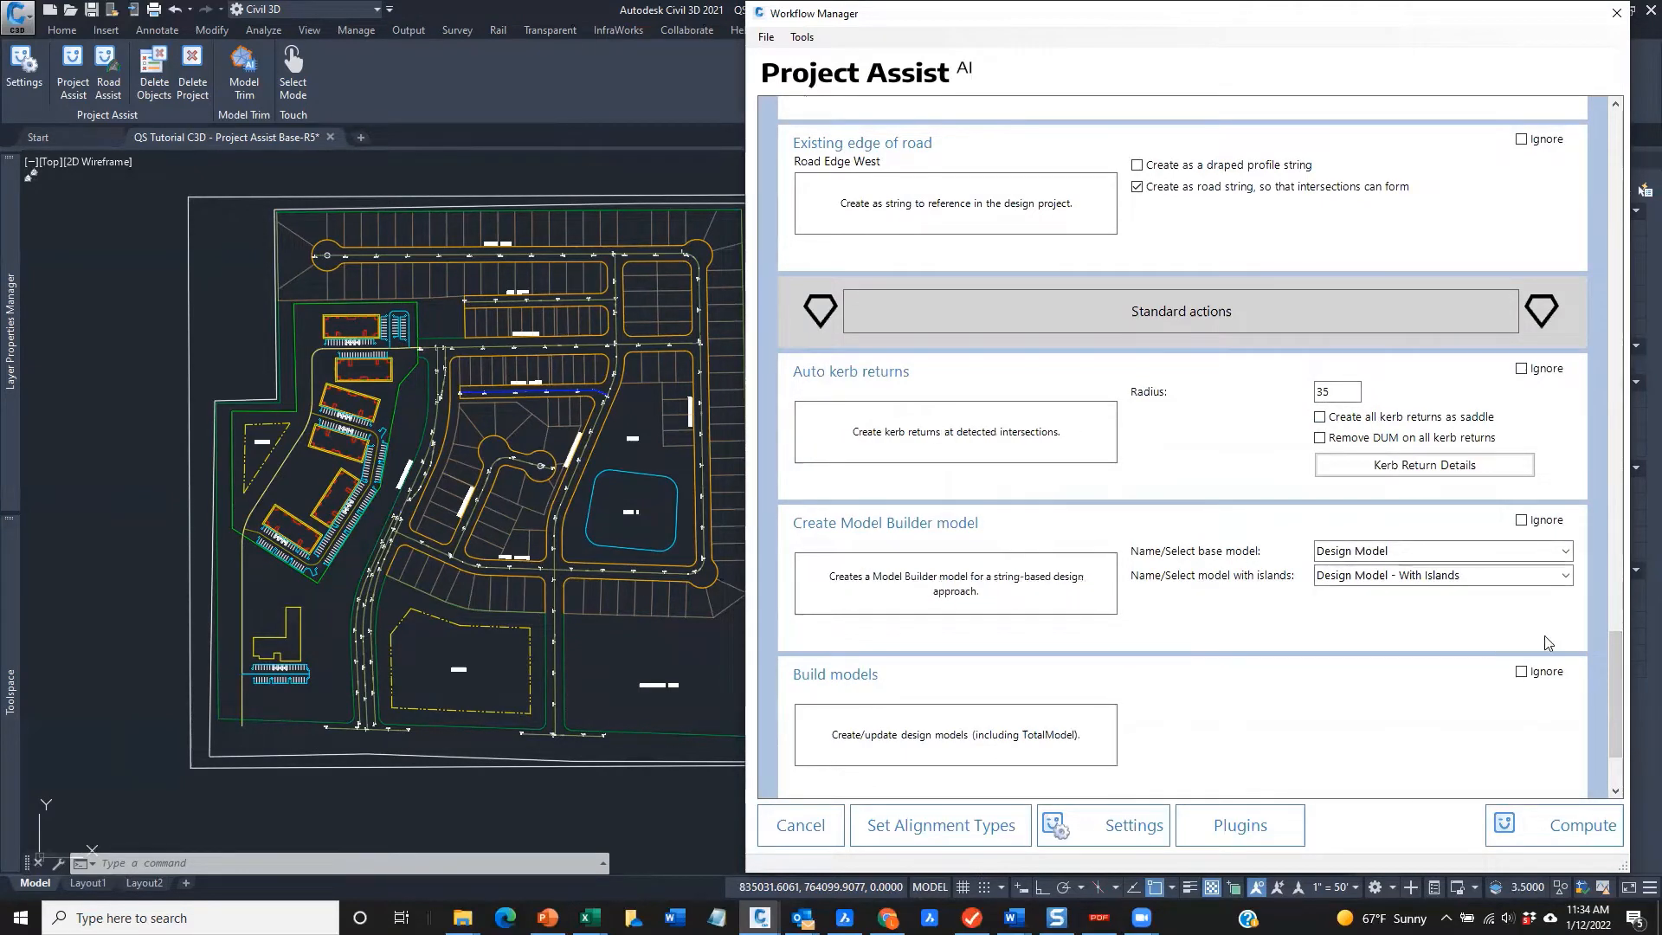
{"action": "left_click_drag", "start_coordinate": [1615, 665], "coordinate": [1615, 688]}
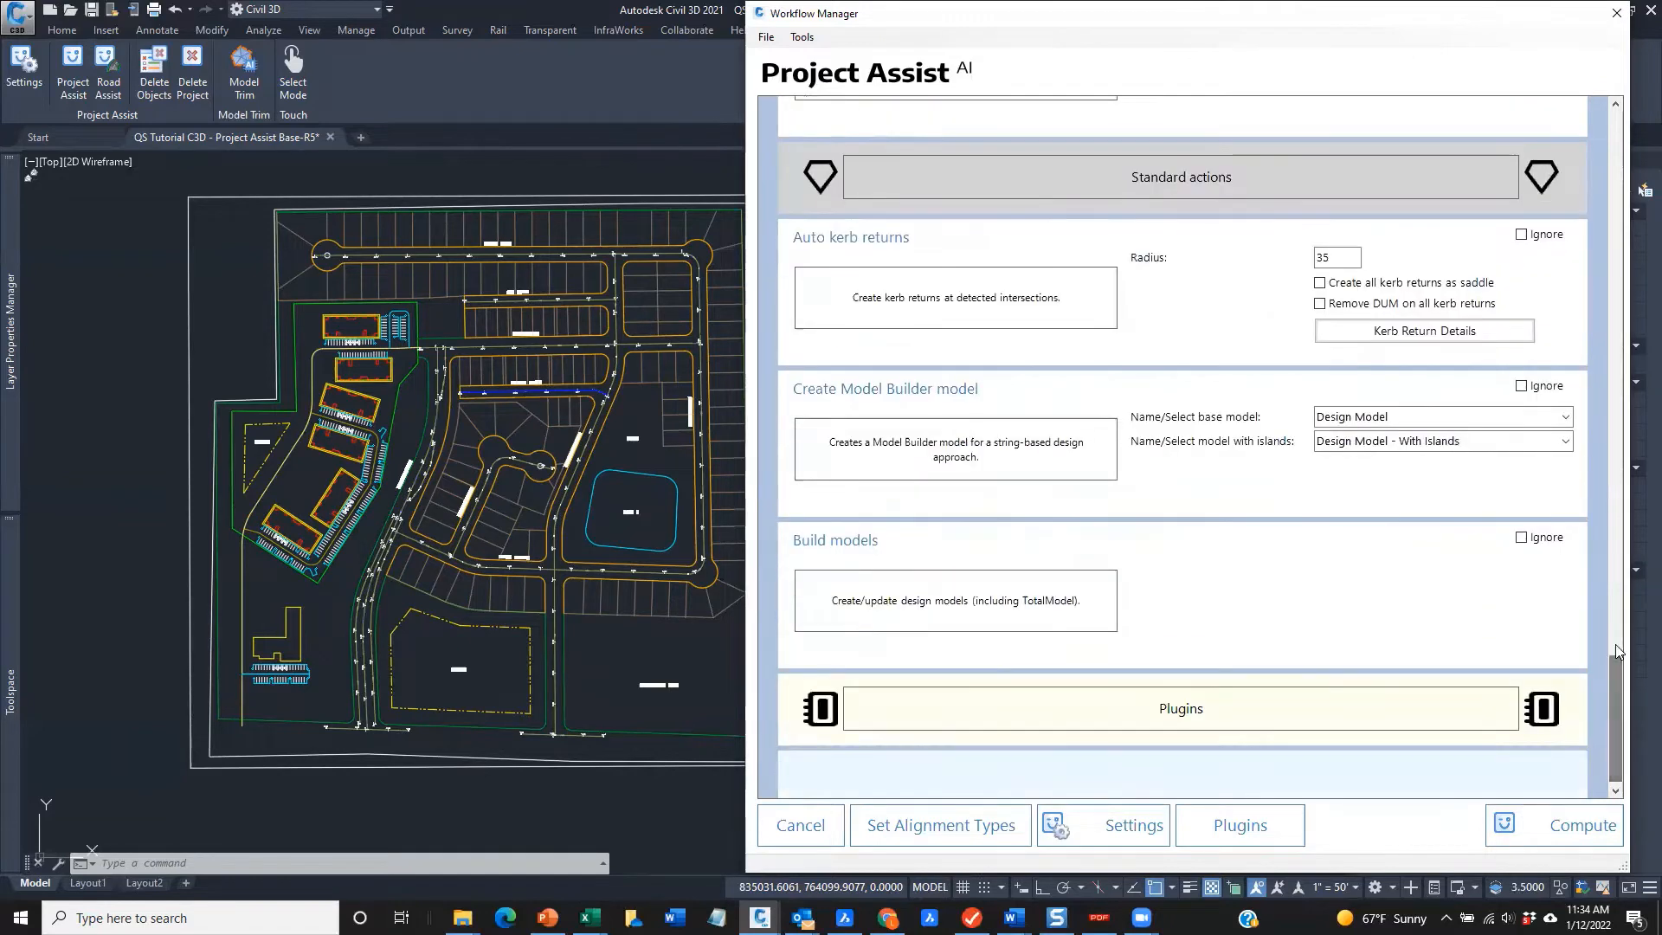
Ignore the Create Model Builder model and Build models actions, and compute the Project Assist workflow
{"action": "left_click", "coordinate": [1522, 385]}
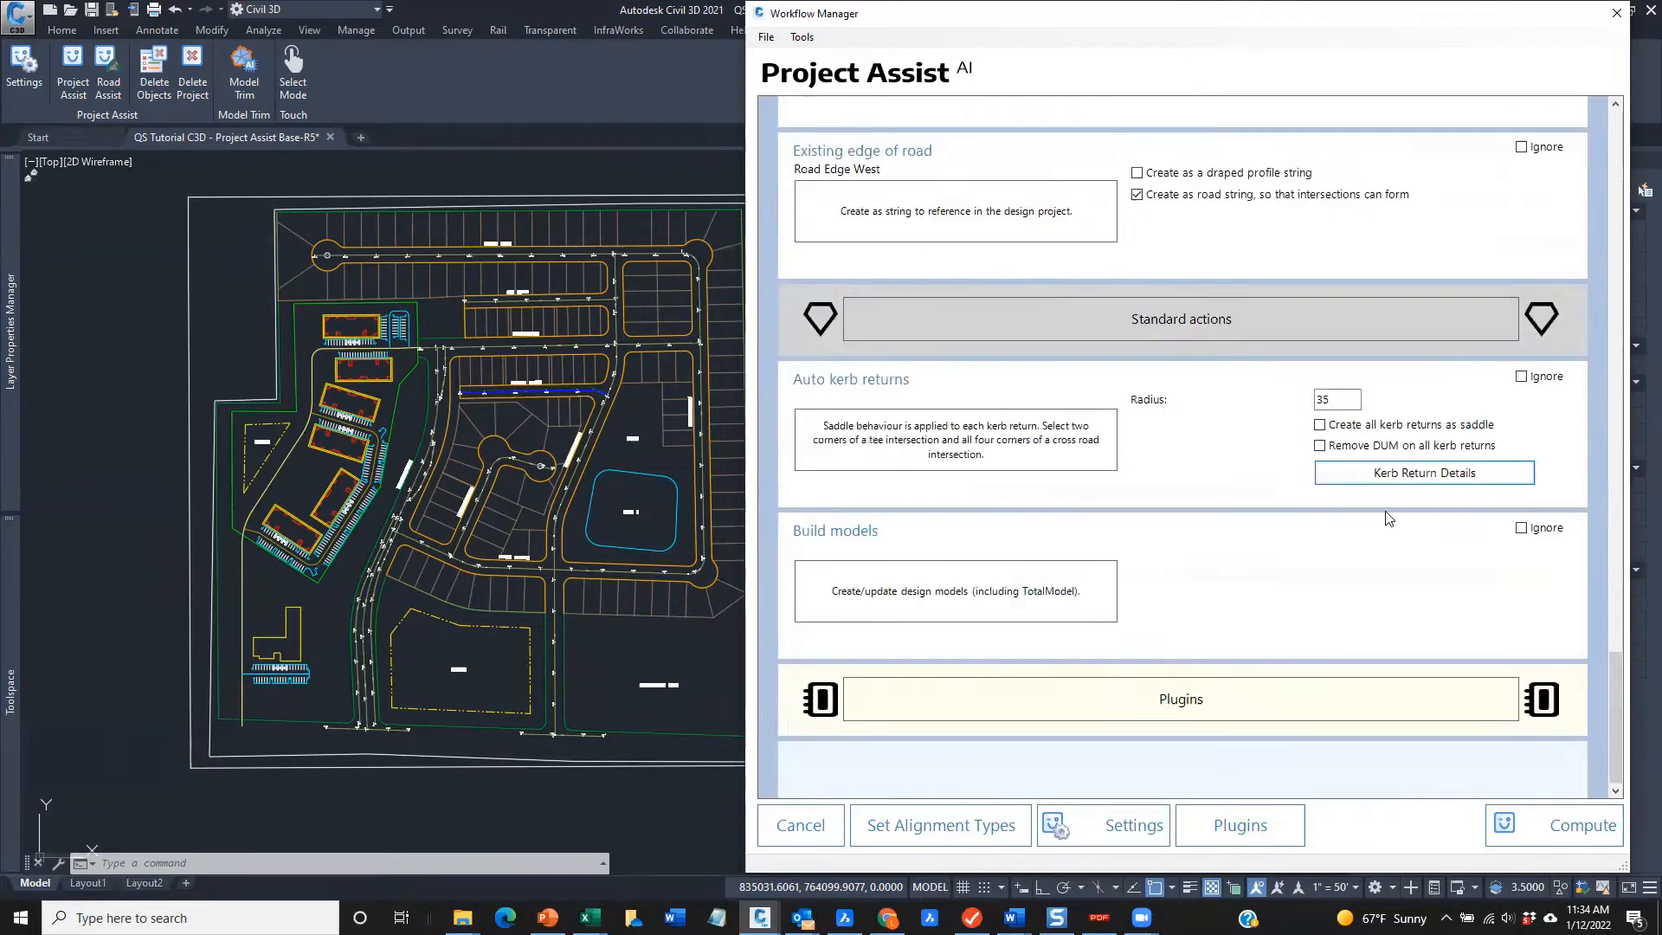
{"action": "left_click", "coordinate": [1521, 528]}
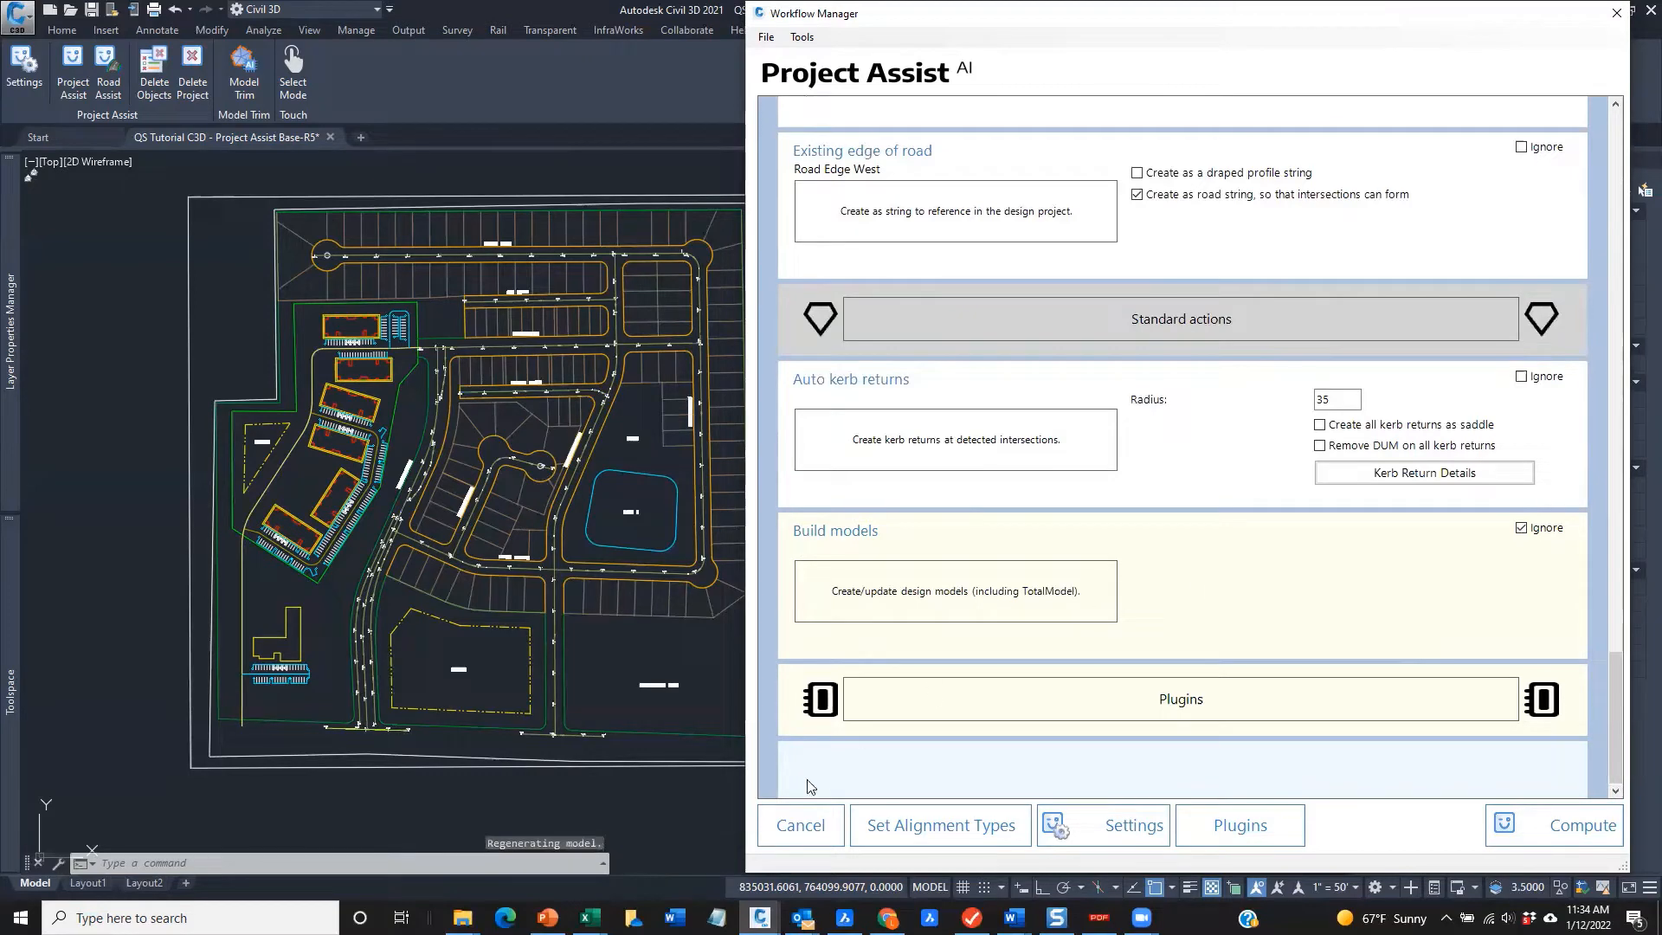
{"action": "left_click", "coordinate": [1574, 828]}
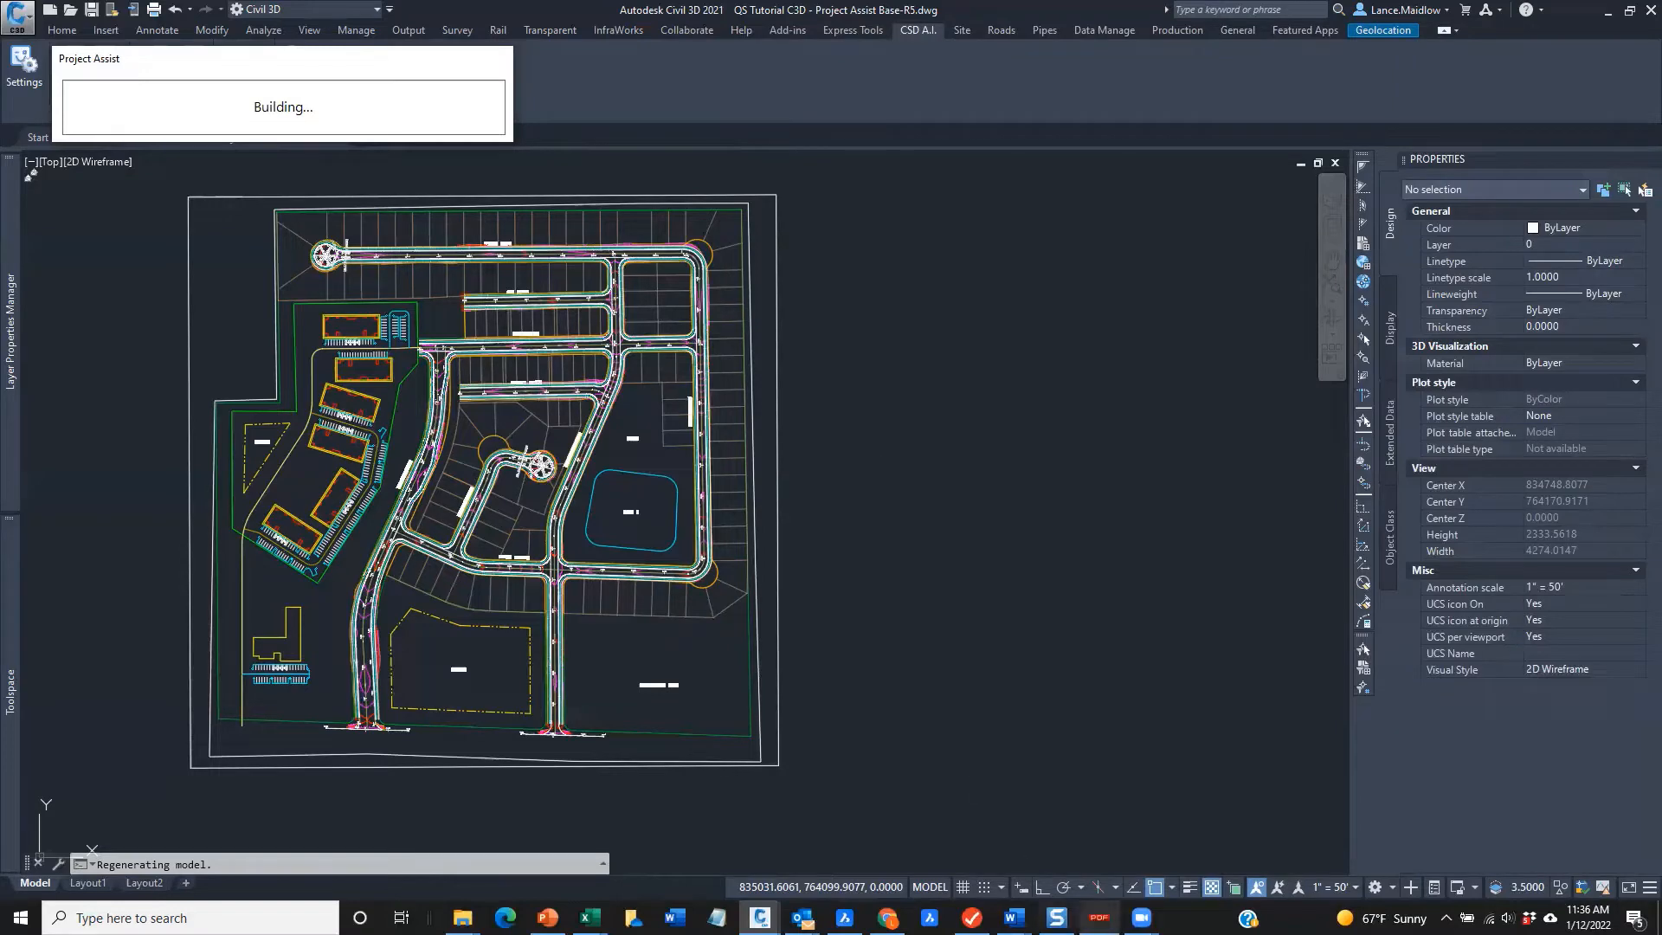
Switch to PDF Pro and read the Delwan Street entries on the first page of the Project Assist report
{"action": "mouse_move", "coordinate": [1099, 917]}
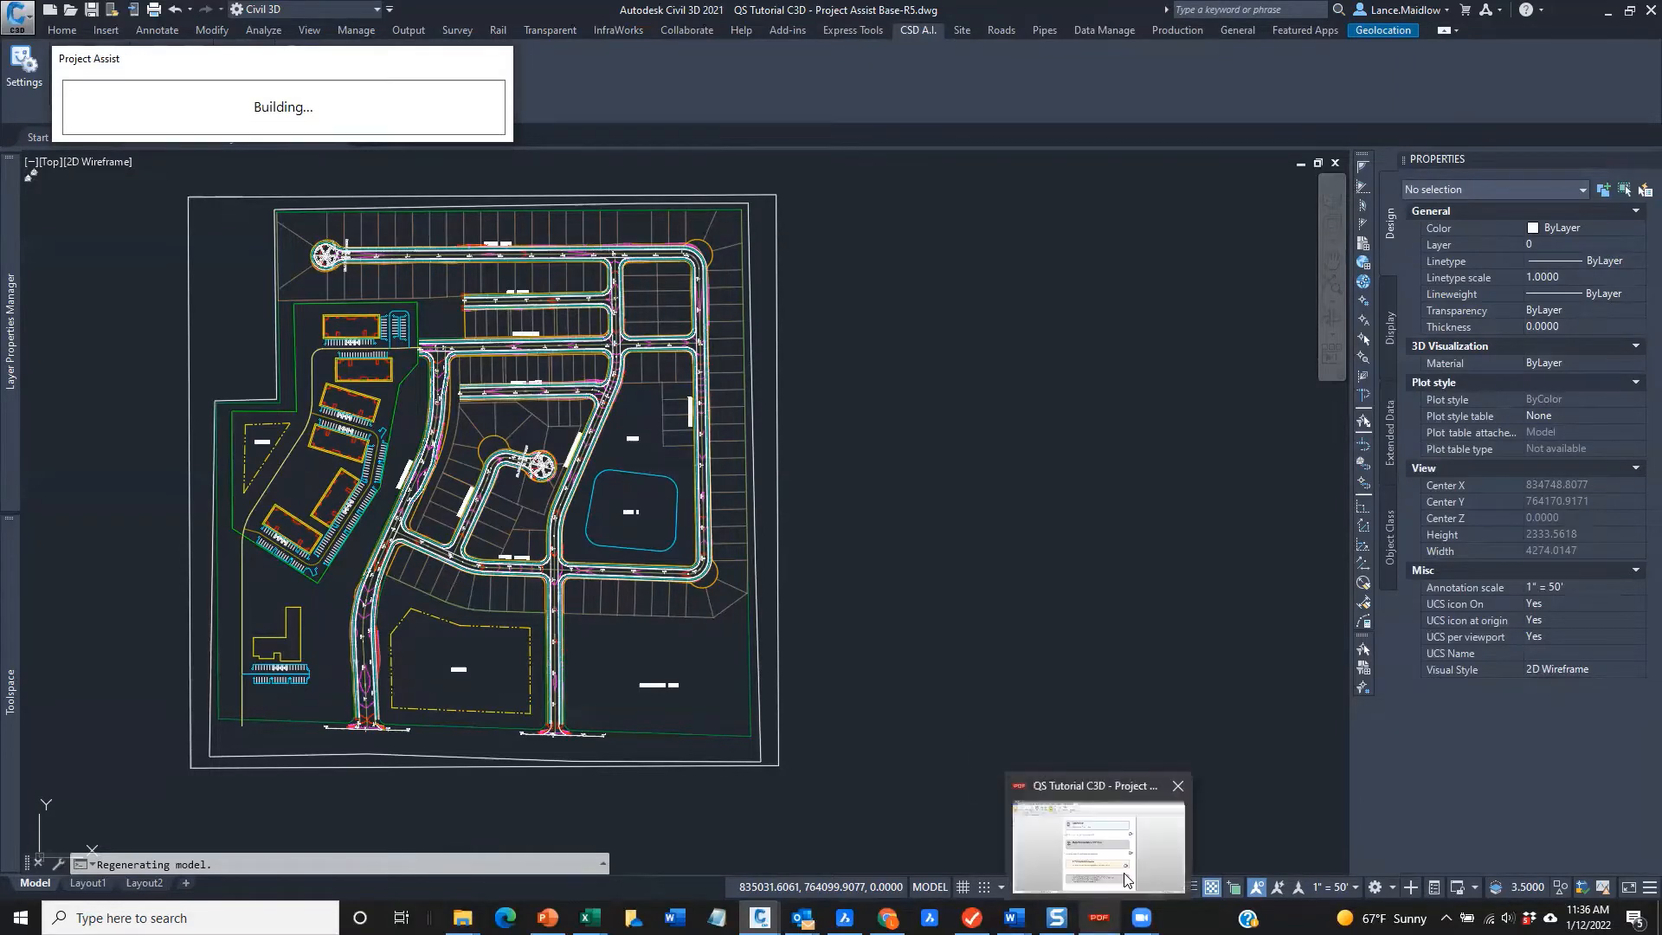
{"action": "left_click", "coordinate": [1099, 848]}
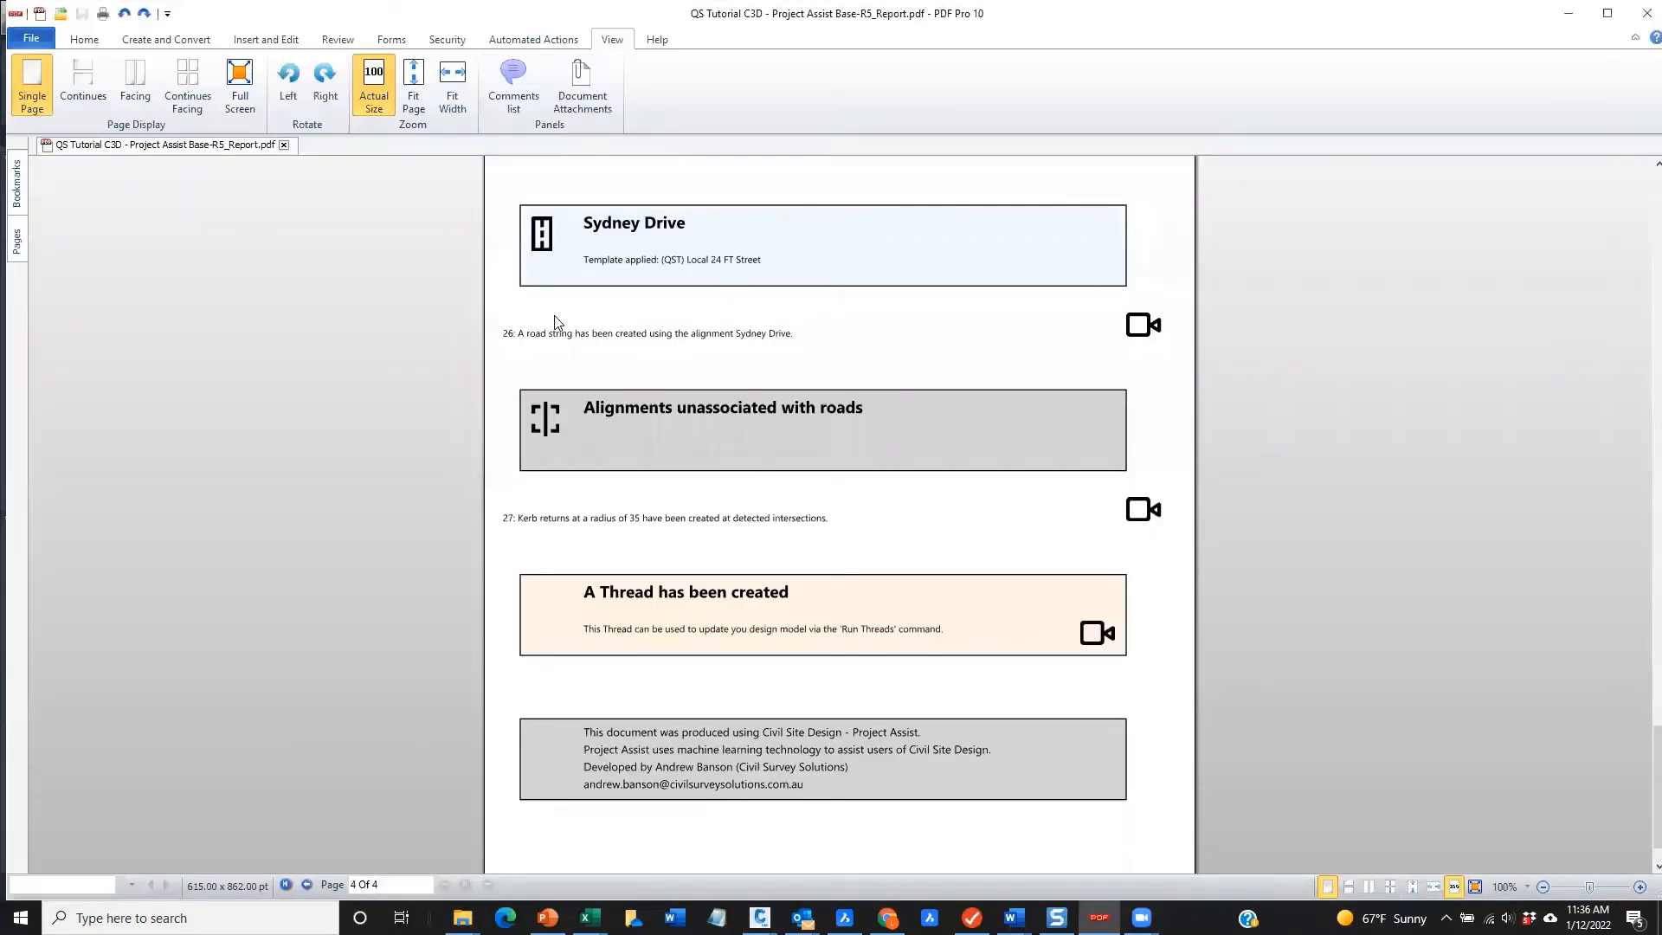
{"action": "scroll", "coordinate": [683, 305], "scroll_direction": "up", "scroll_amount": 10}
{"action": "scroll", "coordinate": [689, 304], "scroll_direction": "up", "scroll_amount": 15}
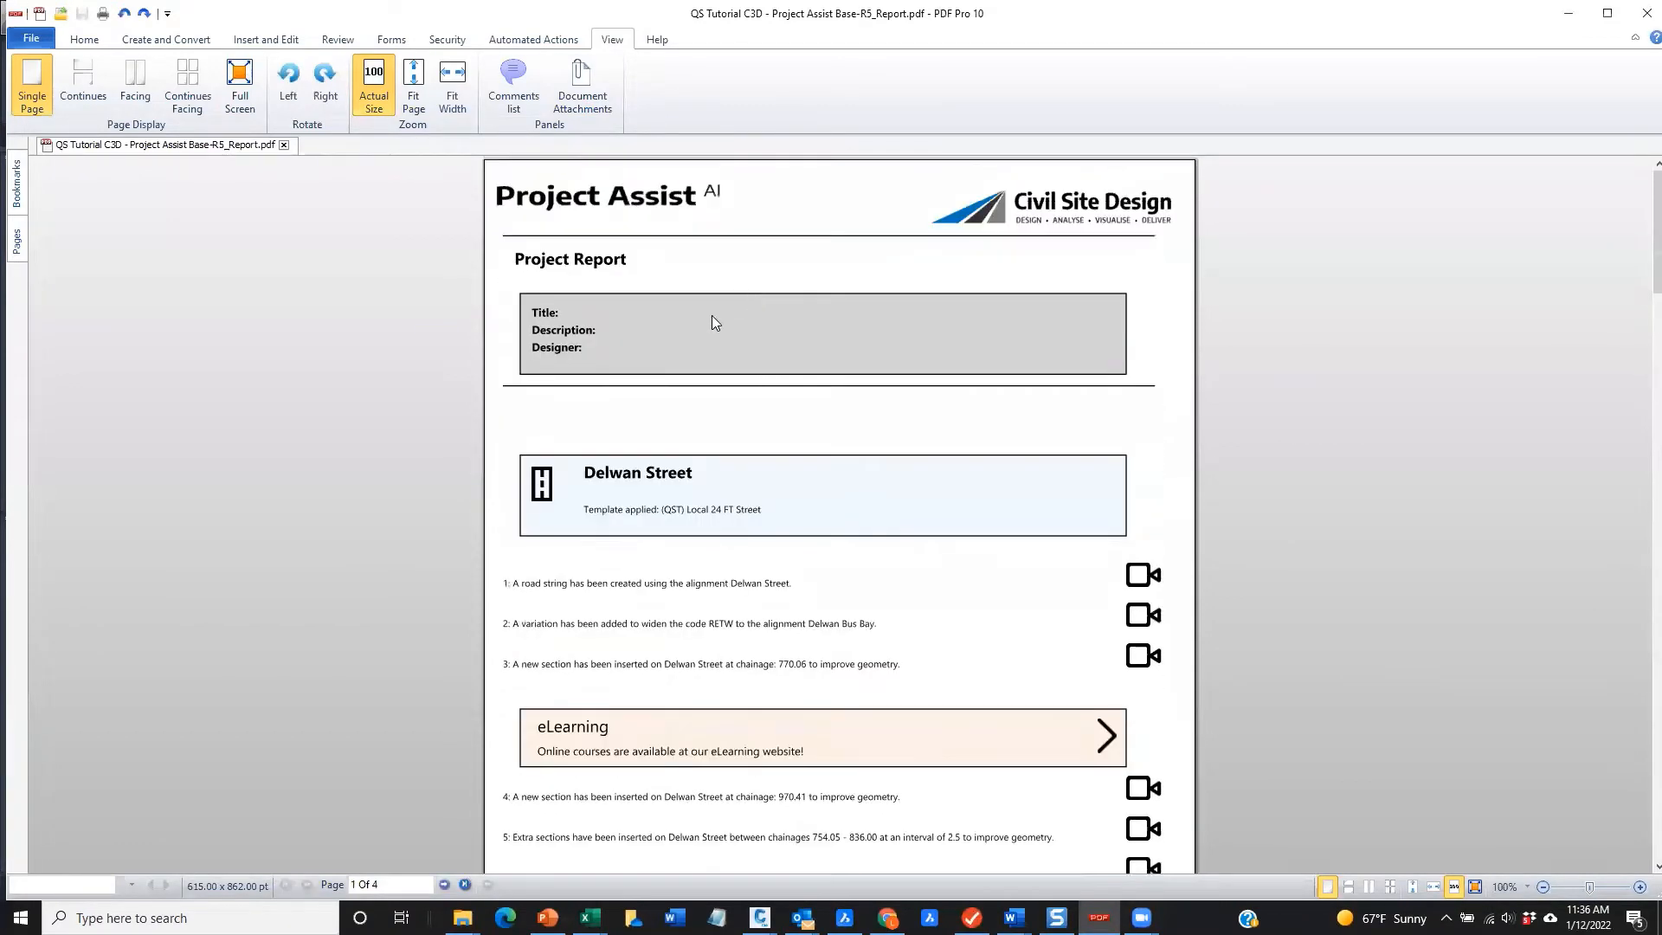
{"action": "scroll", "coordinate": [606, 320], "scroll_direction": "down", "scroll_amount": 2}
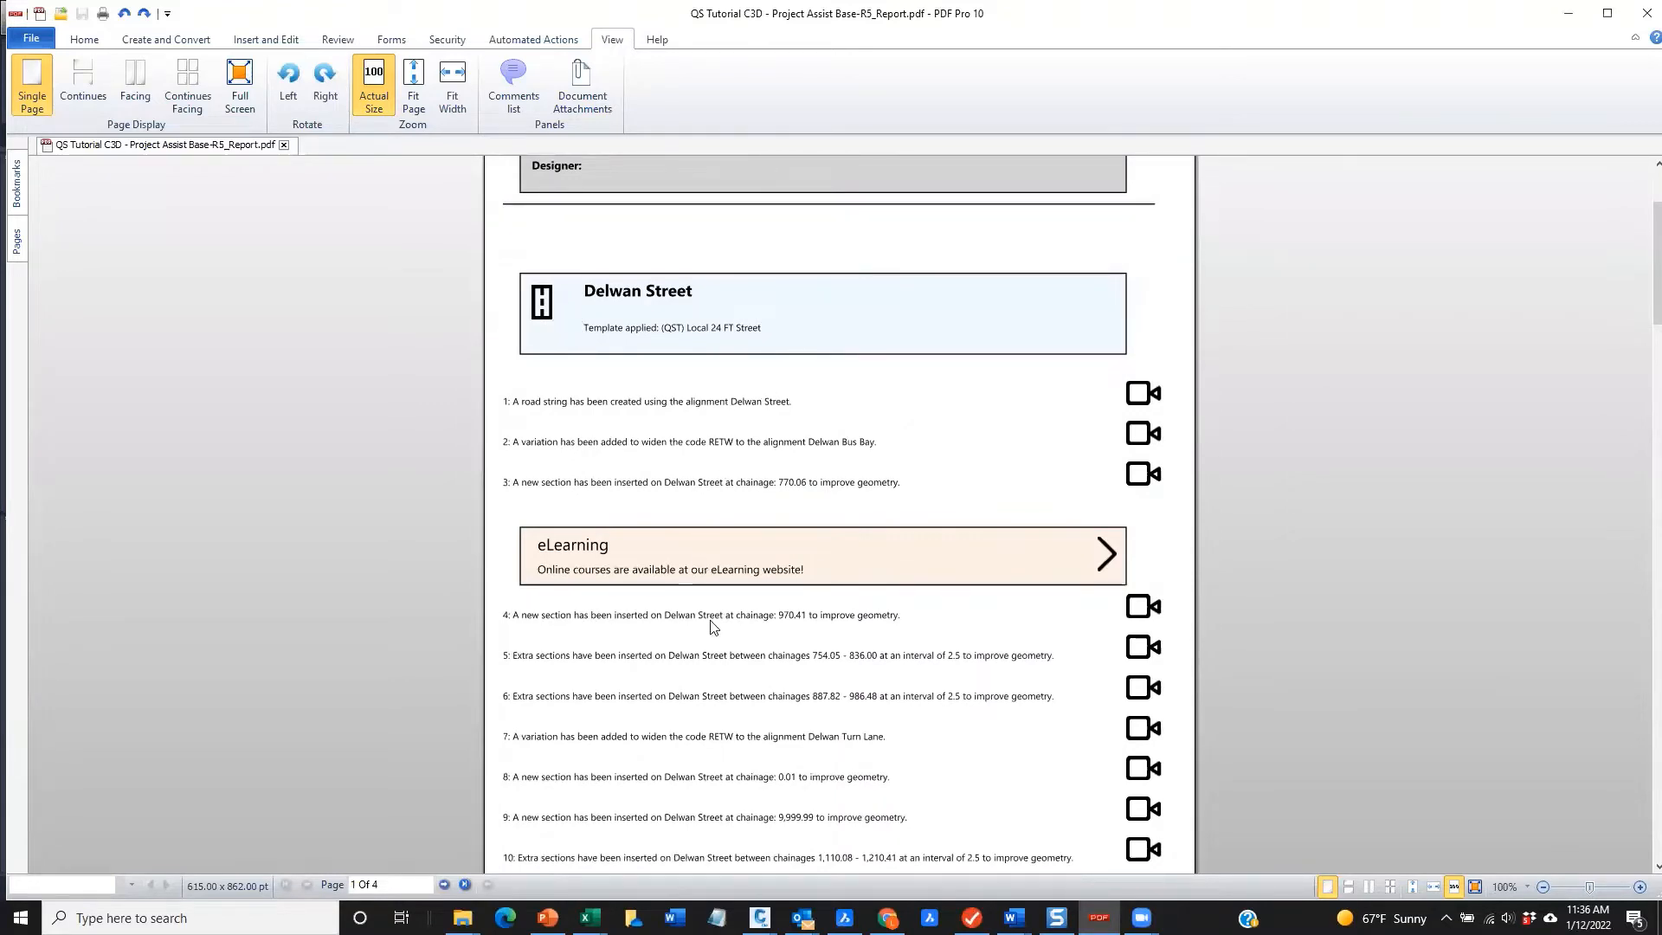
{"action": "scroll", "coordinate": [715, 624], "scroll_direction": "down", "scroll_amount": 1}
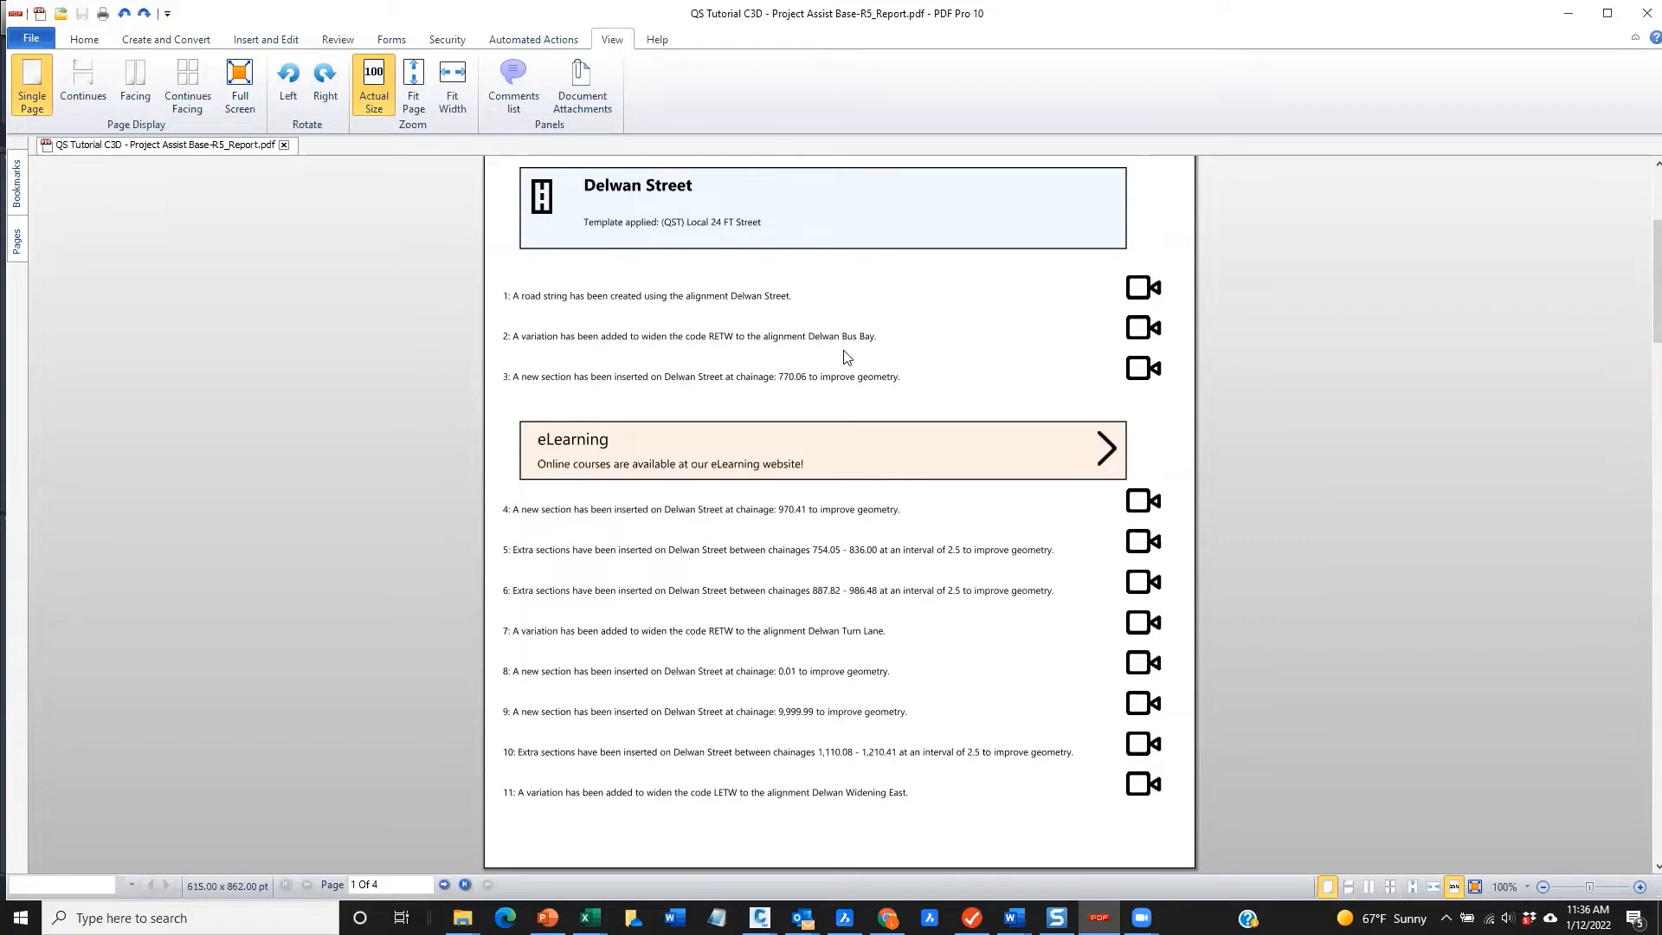
Open the video linked to the report's Delwan Bus Bay variation entry, allowing the connection, and play it
{"action": "left_click", "coordinate": [1142, 333]}
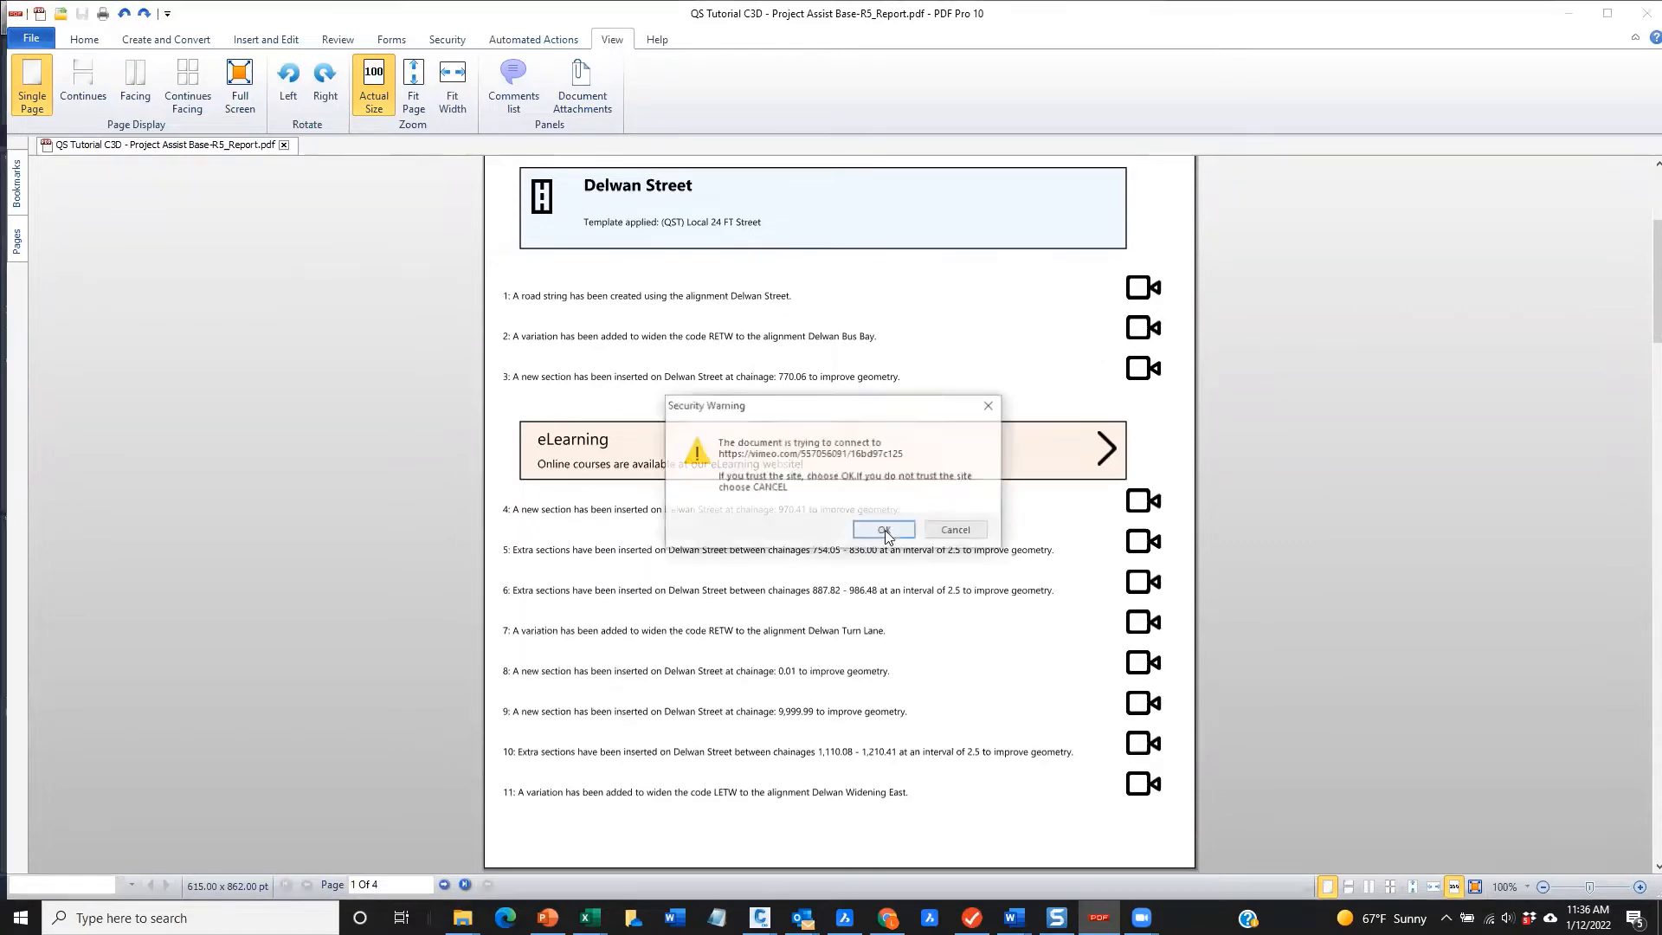
{"action": "left_click", "coordinate": [878, 535]}
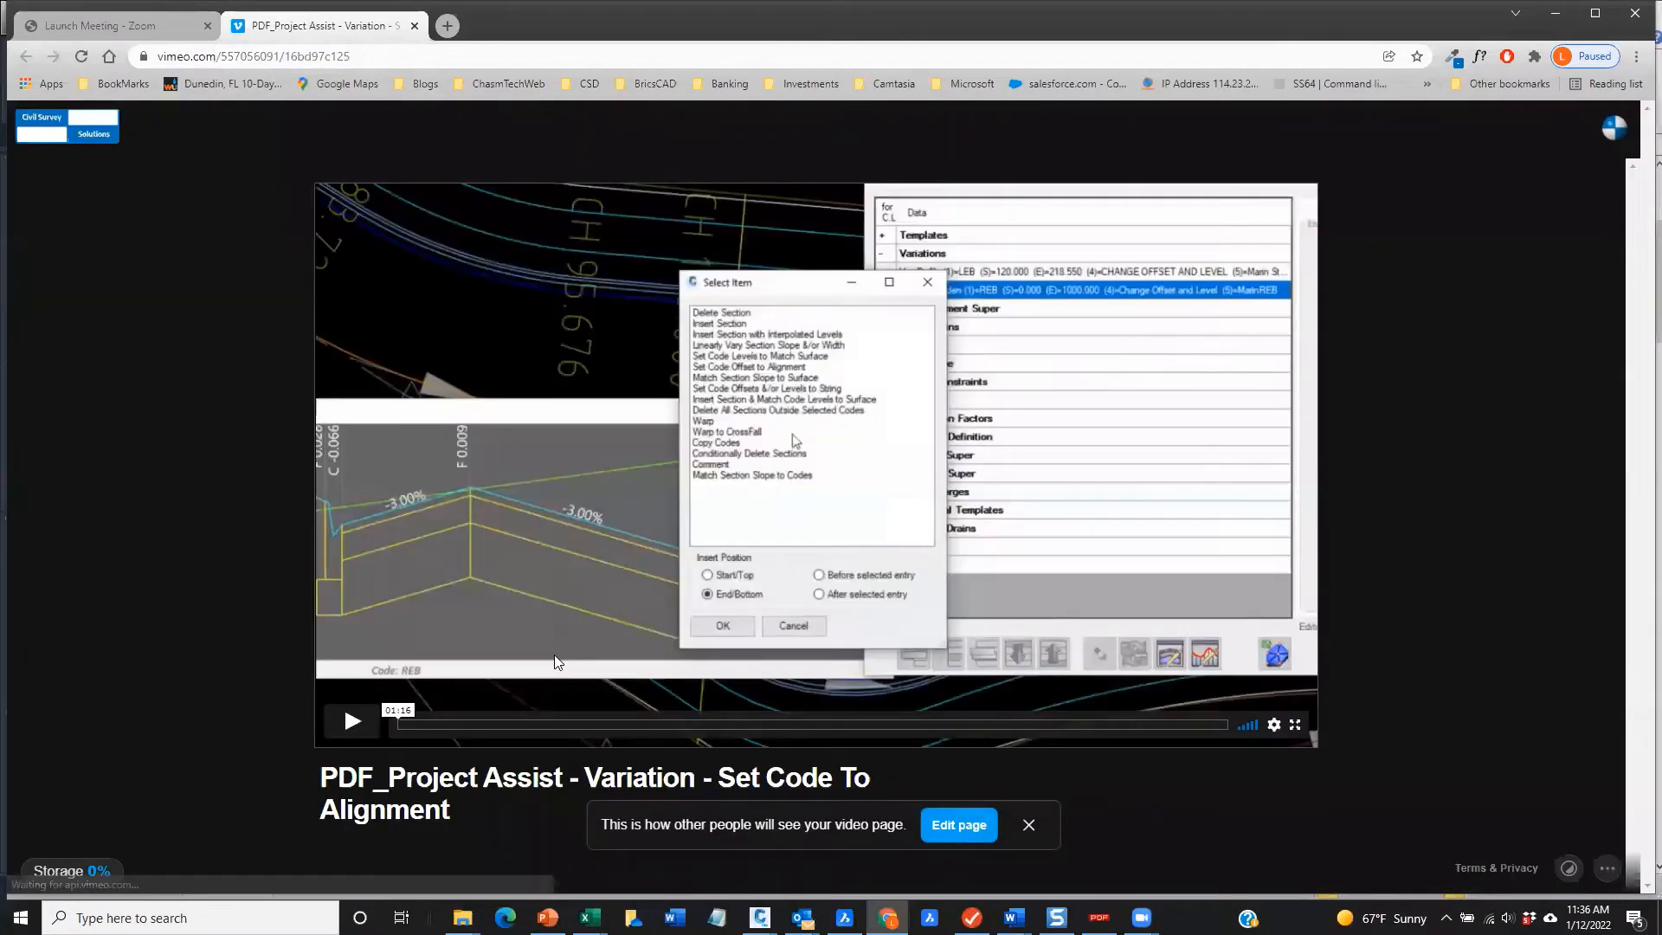
{"action": "left_click", "coordinate": [353, 719]}
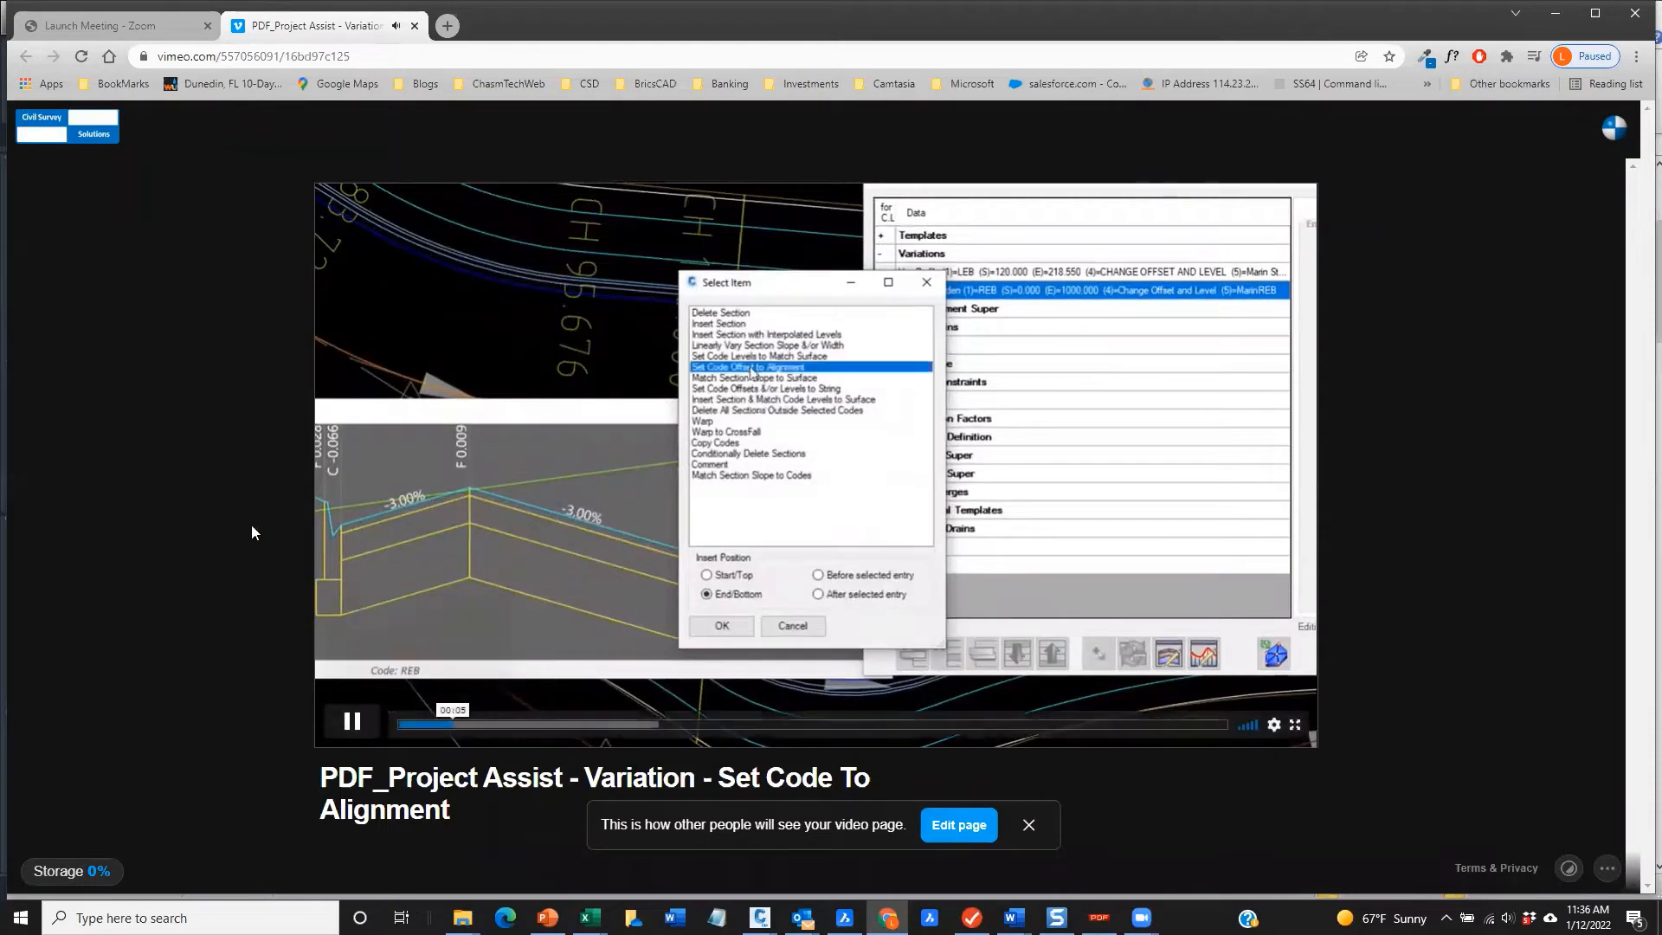
Pause the variation video, return to the Project Assist report in PDF Pro and skim the remaining entries through page 4
{"action": "left_click", "coordinate": [358, 725]}
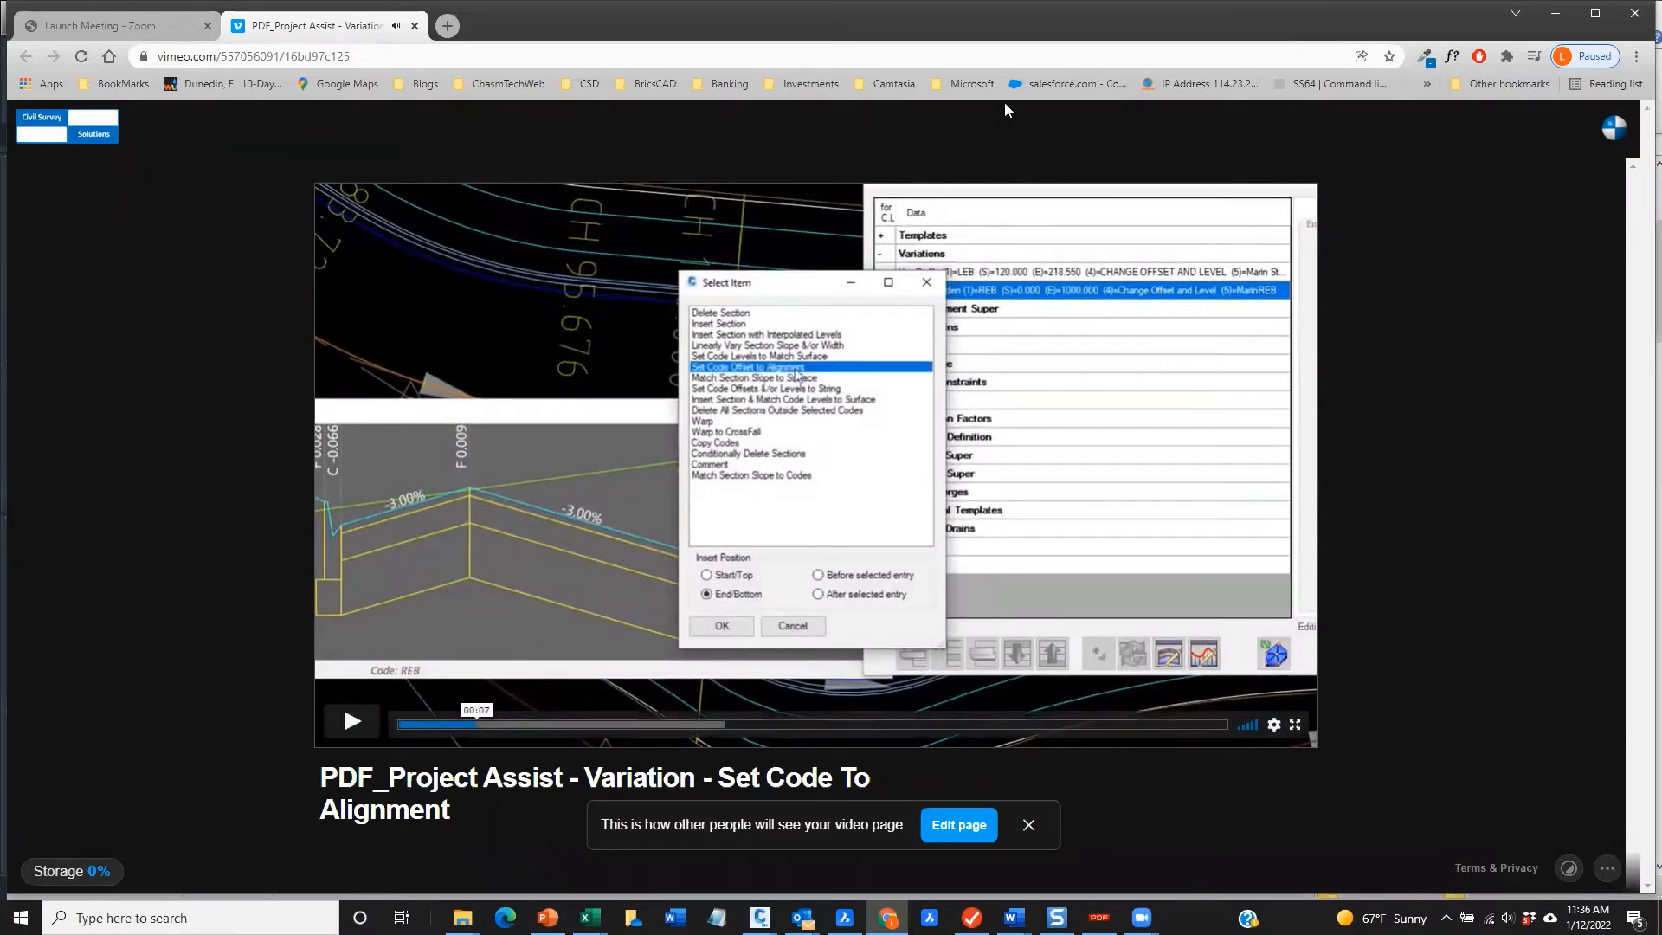
{"action": "left_click", "coordinate": [1557, 19]}
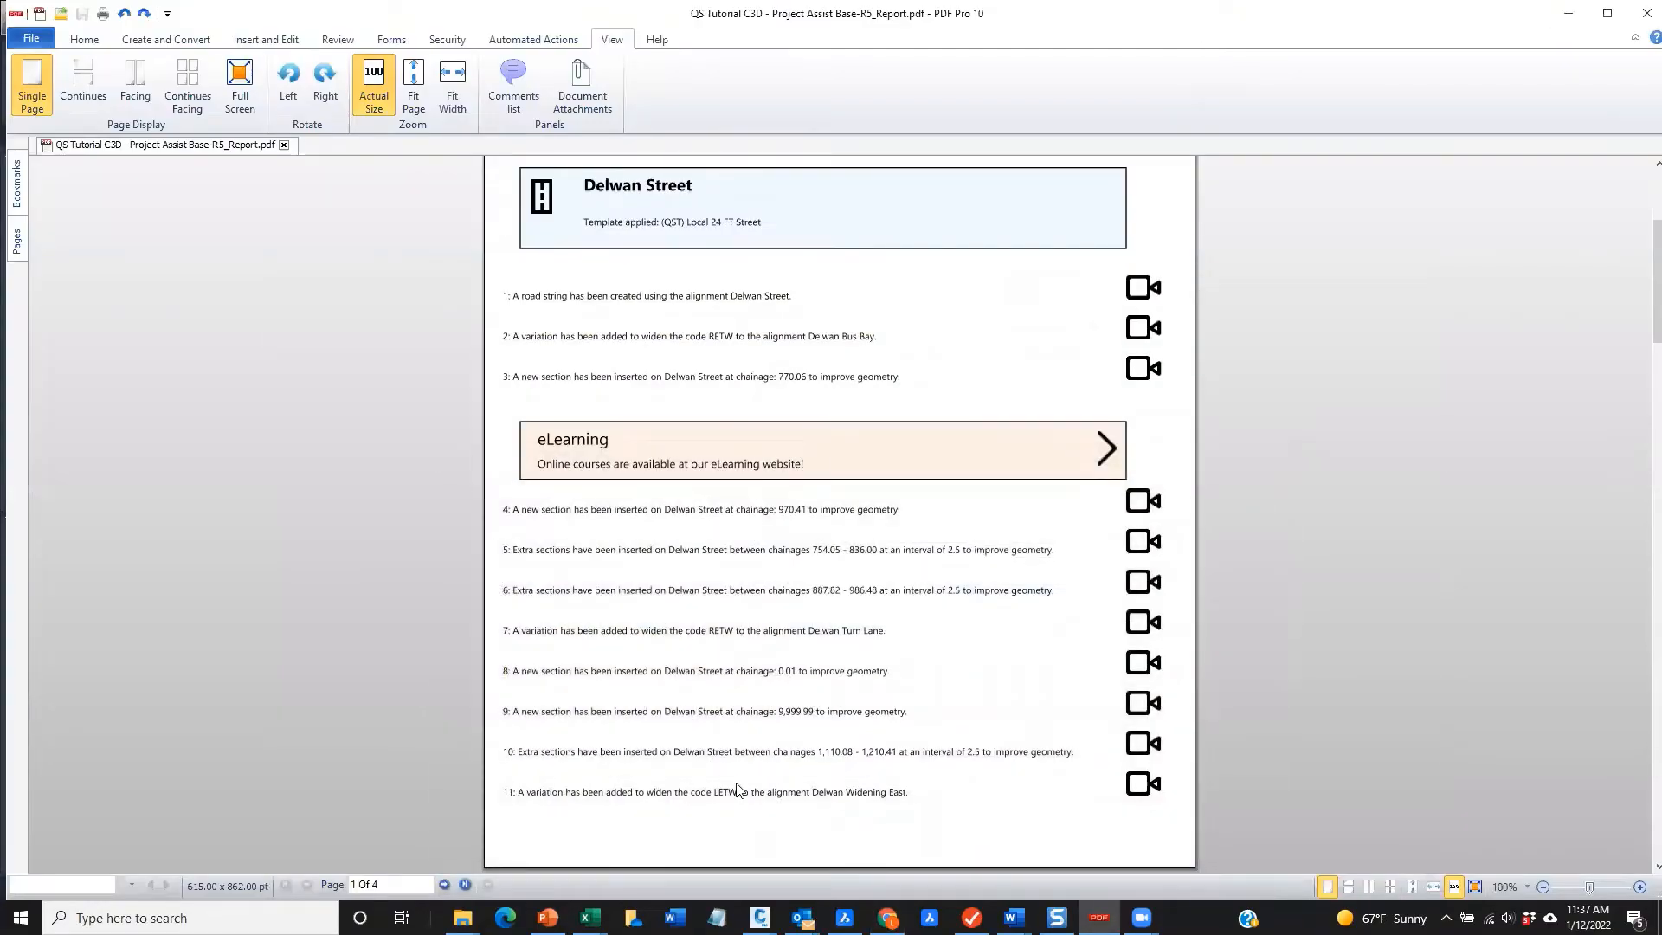
{"action": "scroll", "coordinate": [768, 724], "scroll_direction": "down", "scroll_amount": 15}
{"action": "scroll", "coordinate": [772, 723], "scroll_direction": "down", "scroll_amount": 12}
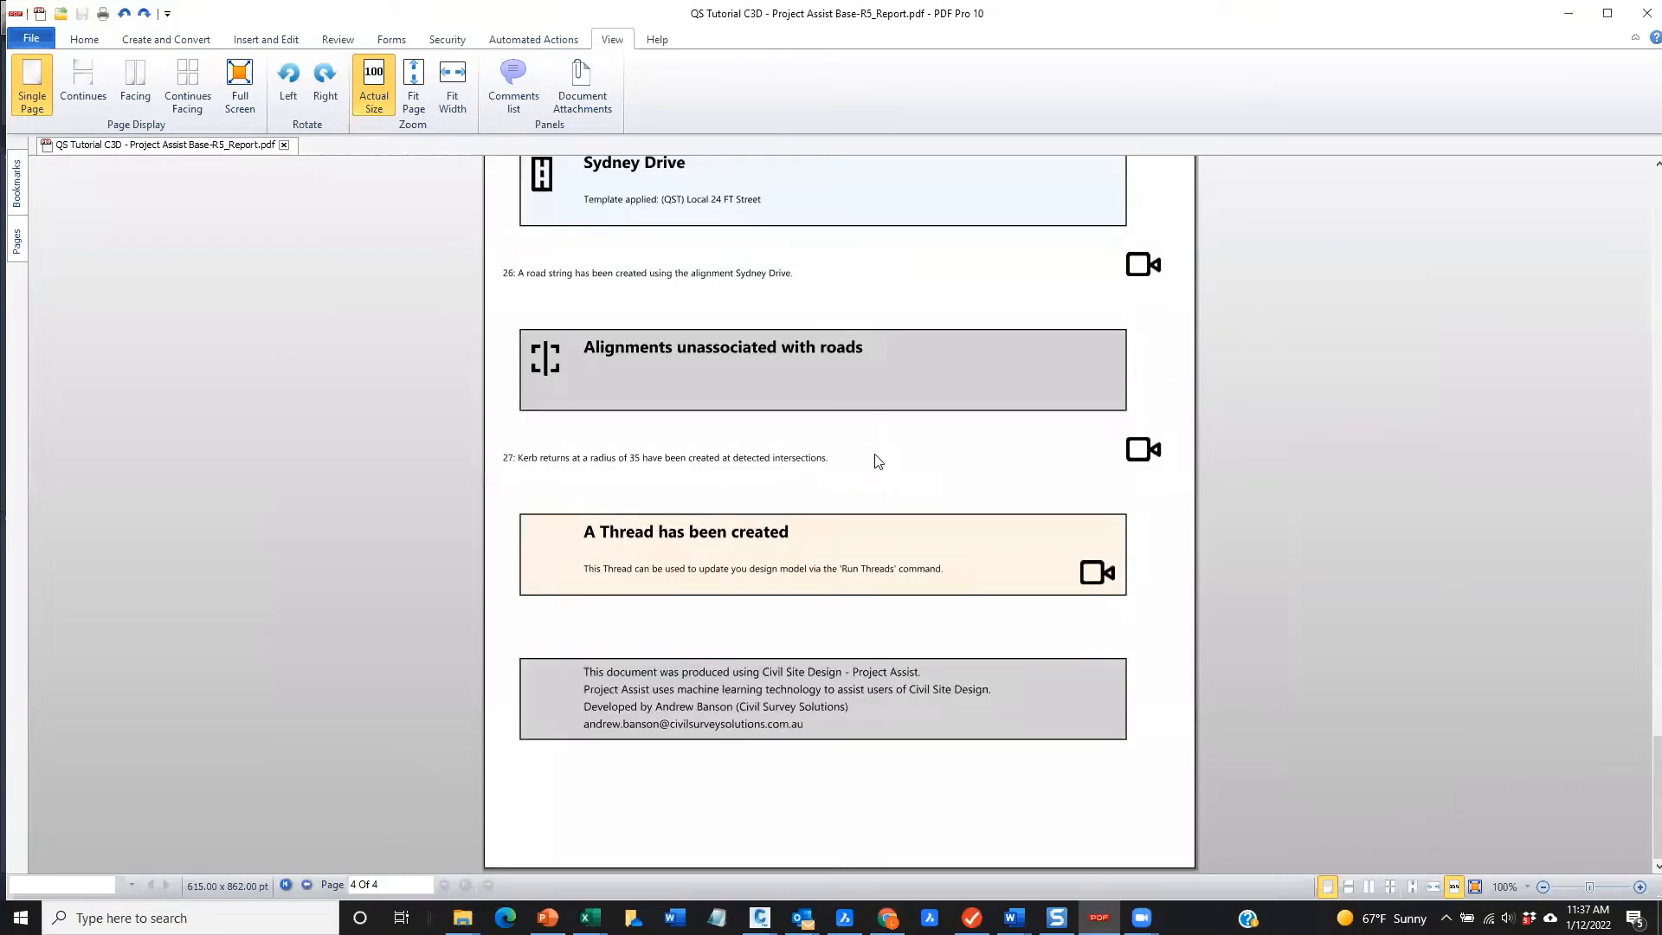
{"action": "scroll", "coordinate": [875, 459], "scroll_direction": "up", "scroll_amount": 12}
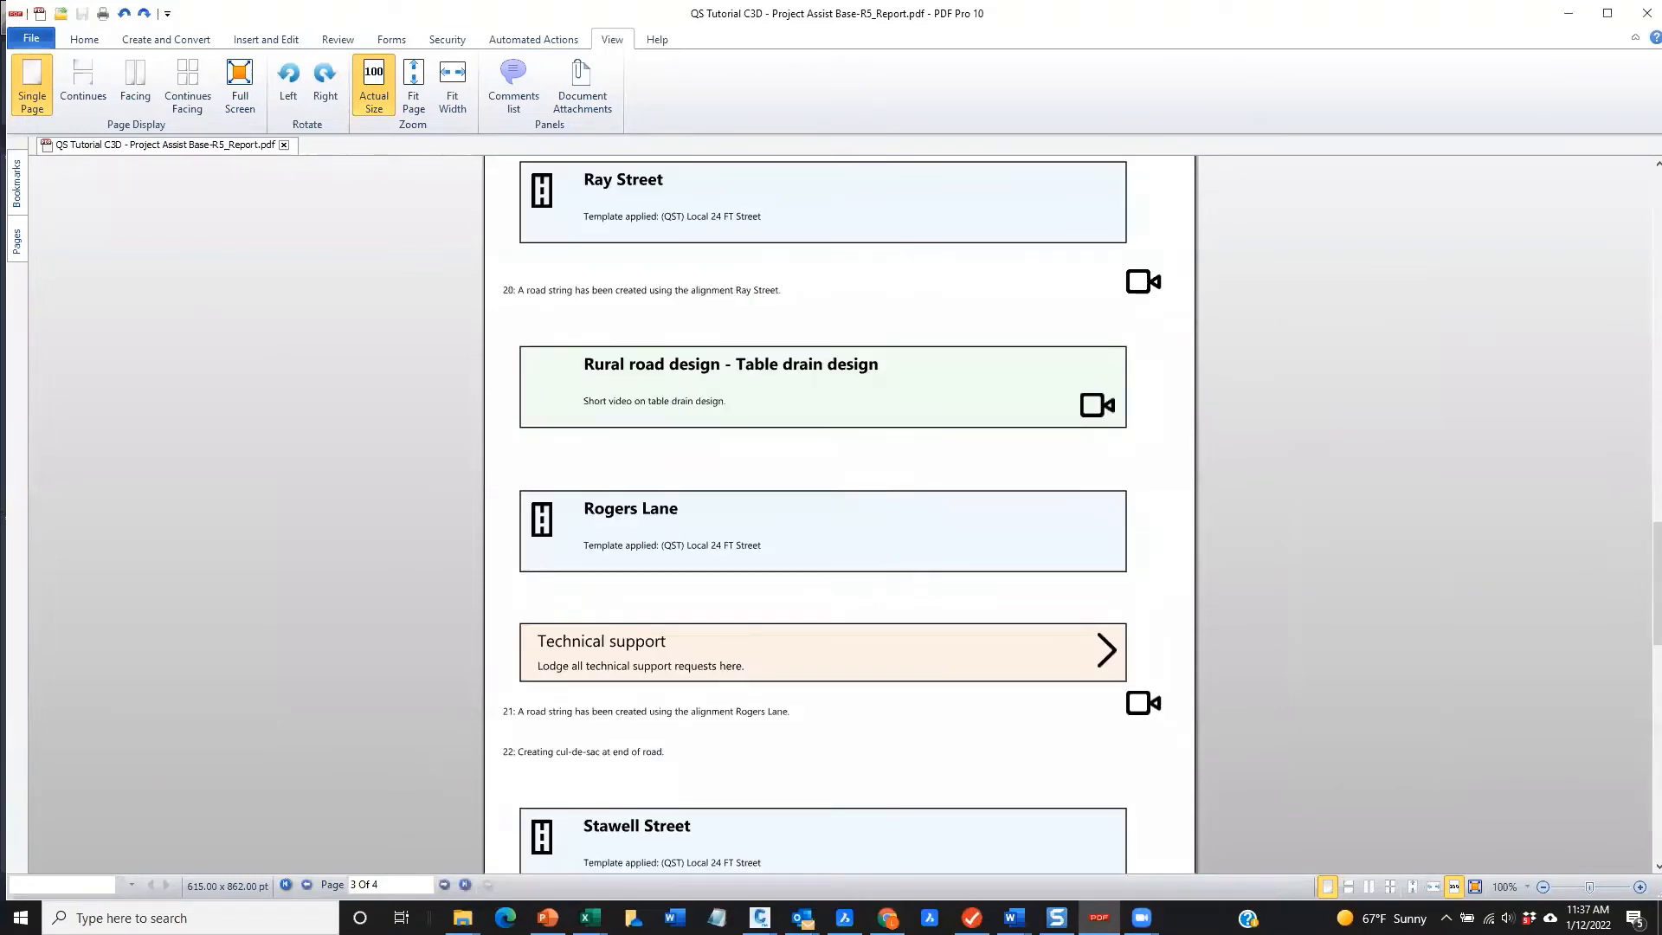
Close the open report so Project Assist can save its PDF, acknowledge the save message and close the regenerated report
{"action": "left_click", "coordinate": [1647, 13]}
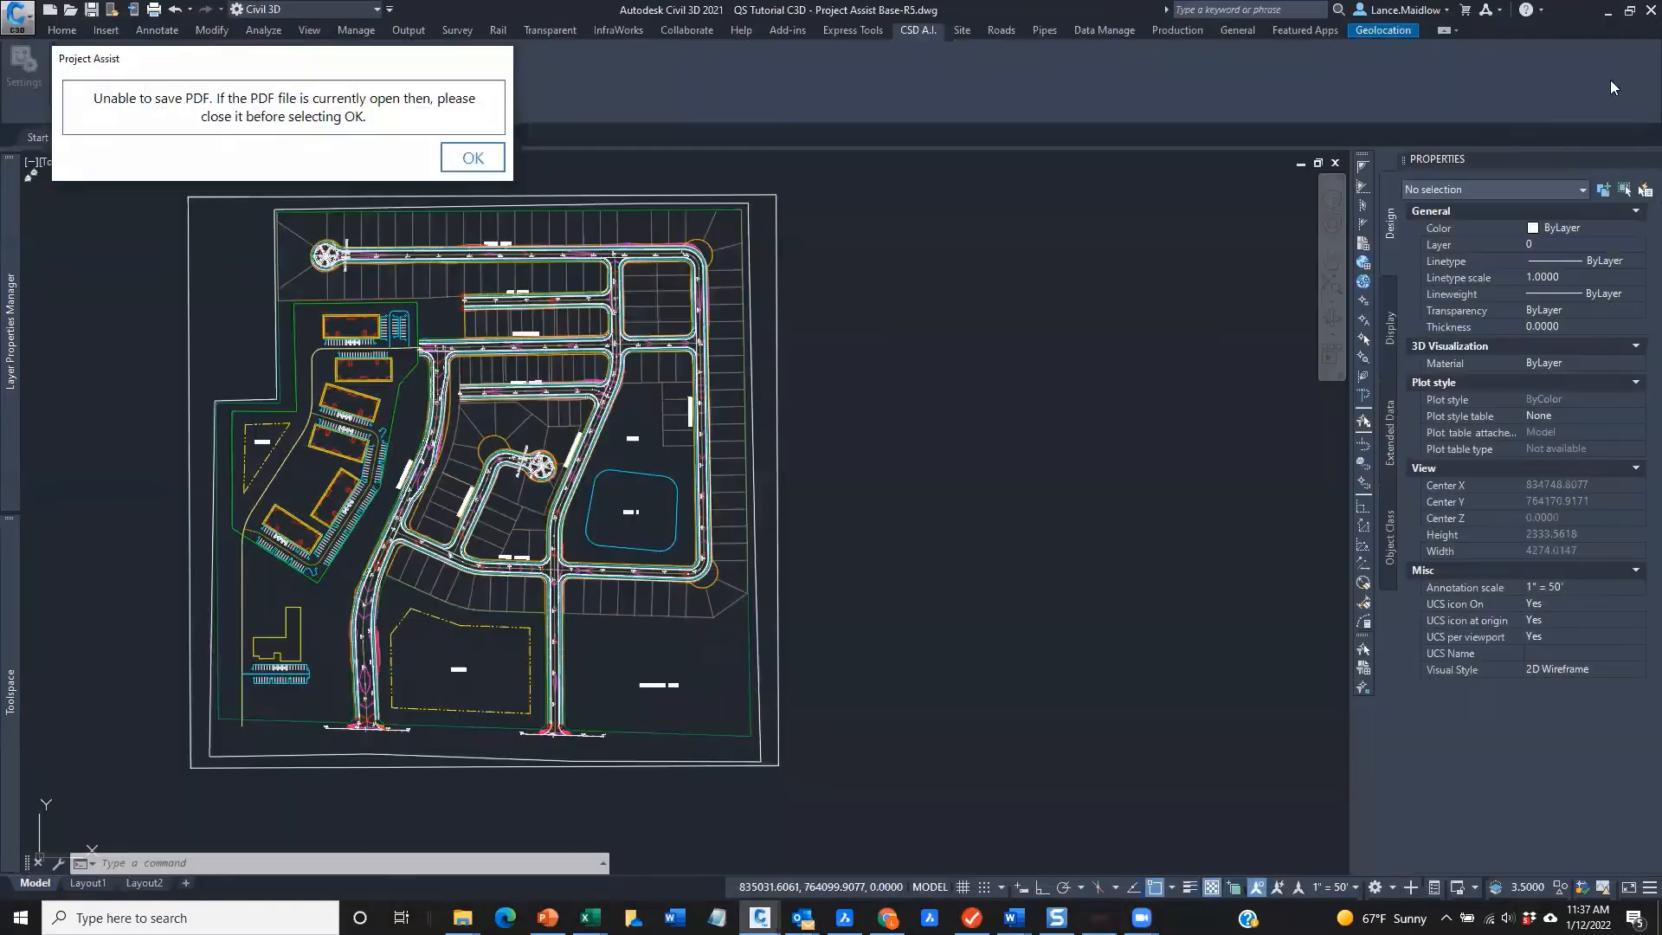
{"action": "left_click", "coordinate": [472, 158]}
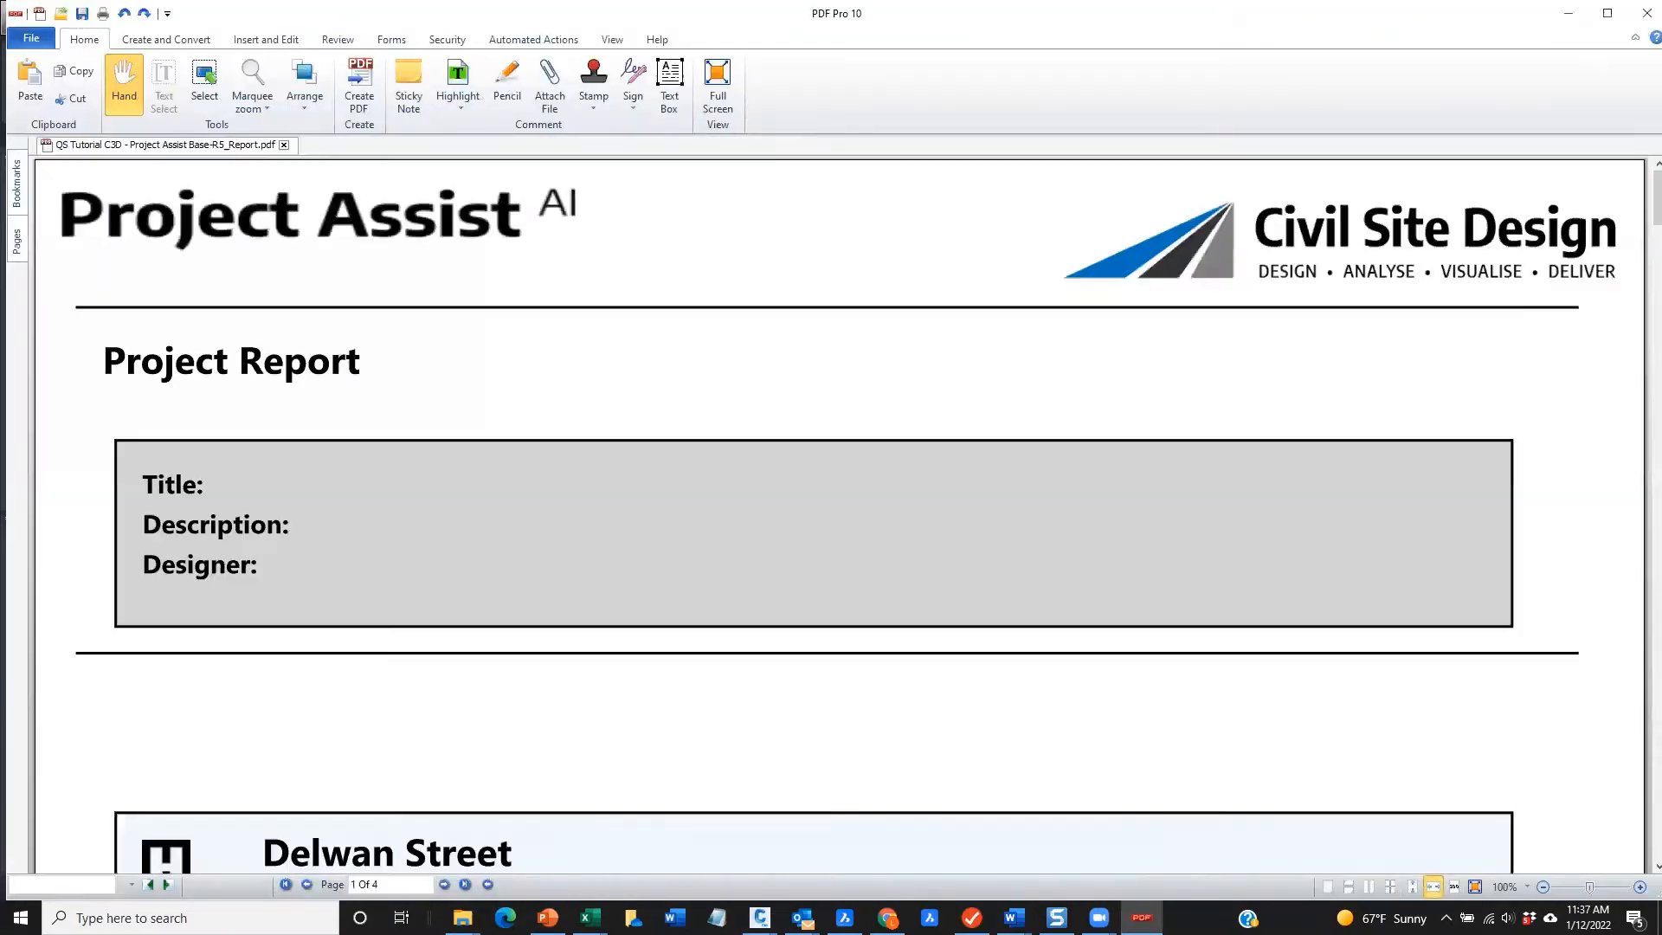
{"action": "left_click", "coordinate": [1644, 13]}
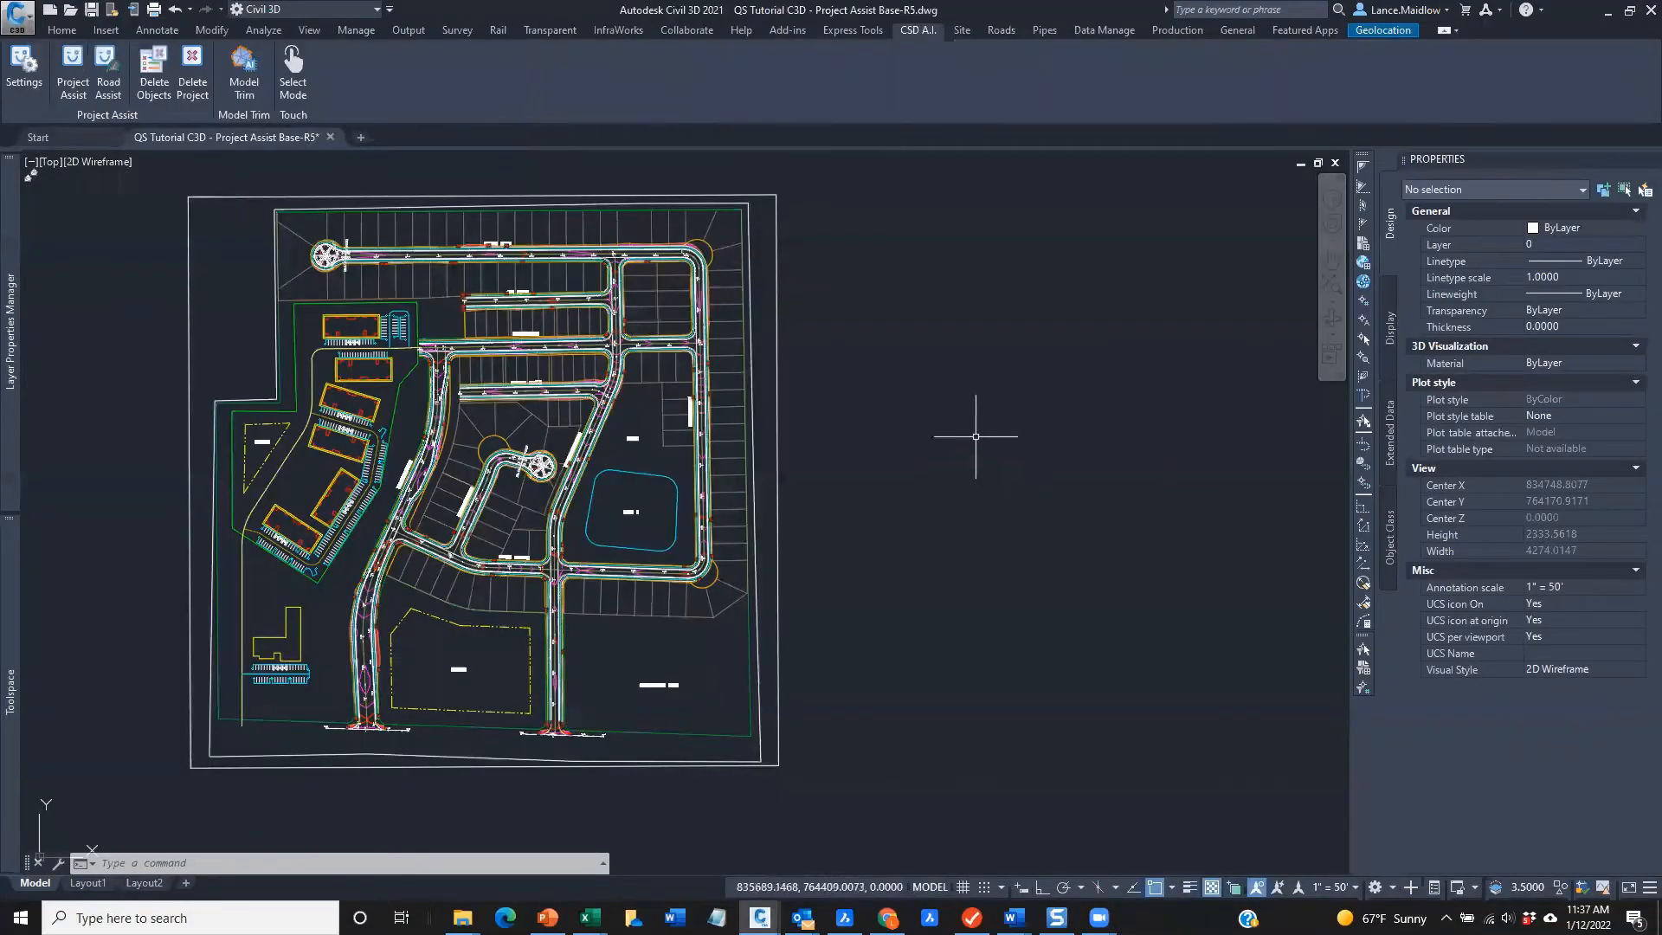
Open the Delwan Street profile for editing and set its vertical exaggeration to 20
{"action": "mouse_move", "coordinate": [860, 542]}
{"action": "middle_mouse_down"}
{"action": "mouse_move", "coordinate": [1056, 583]}
{"action": "mouse_move", "coordinate": [1013, 559]}
{"action": "mouse_move", "coordinate": [970, 577]}
{"action": "middle_mouse_up"}
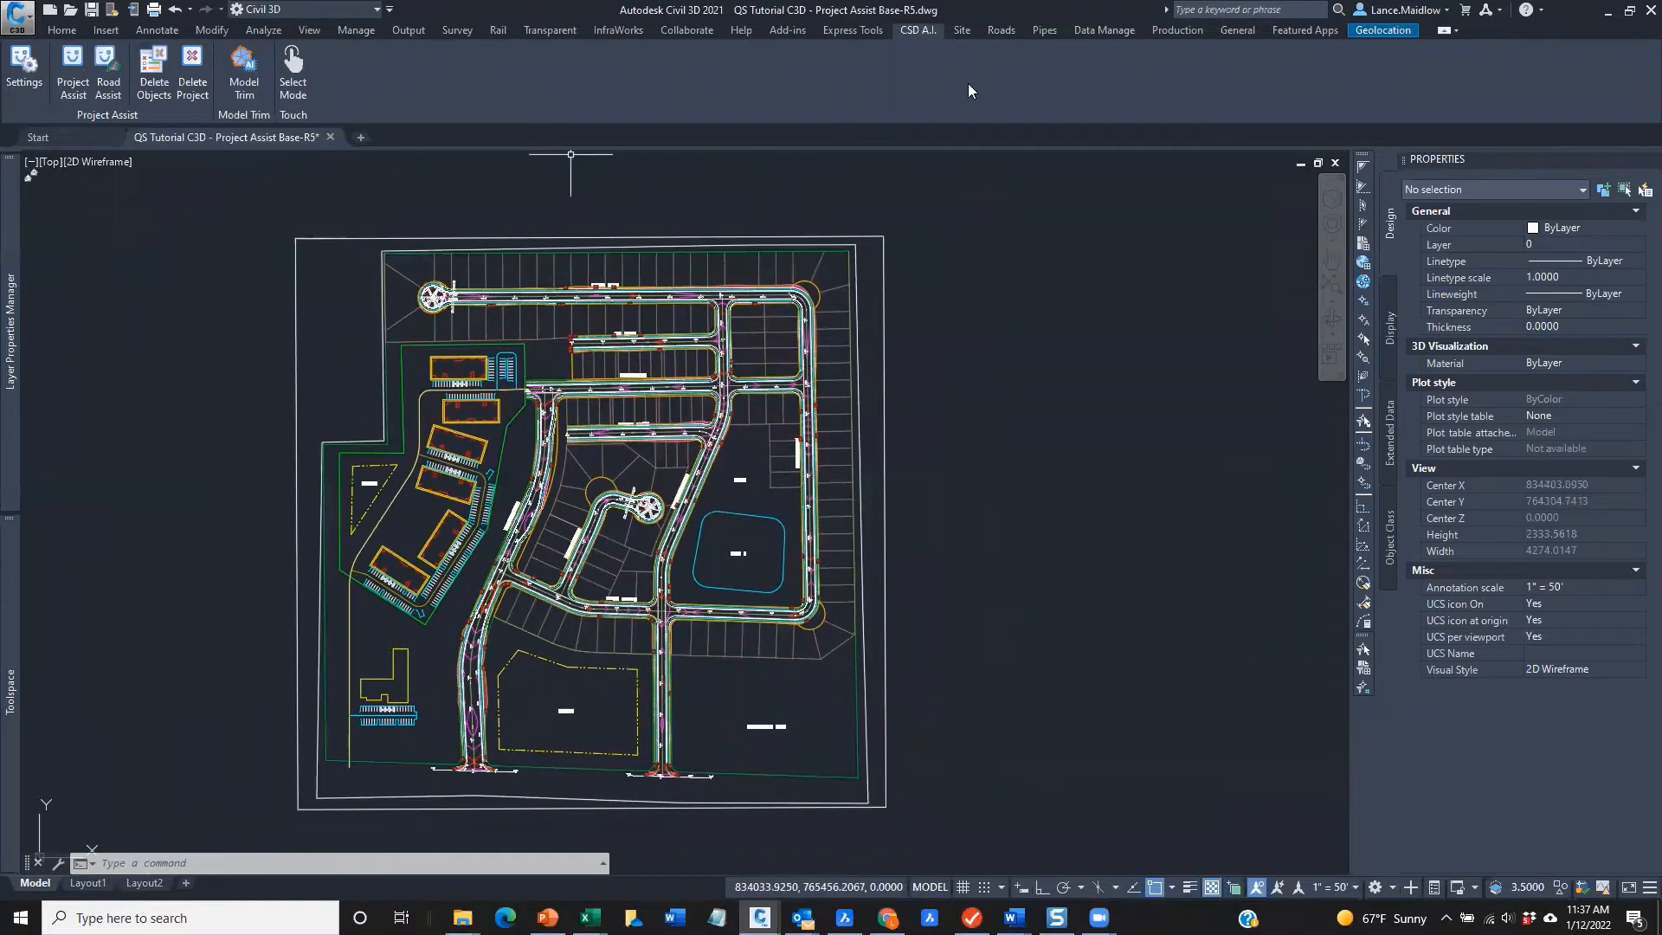
{"action": "left_click", "coordinate": [1002, 30]}
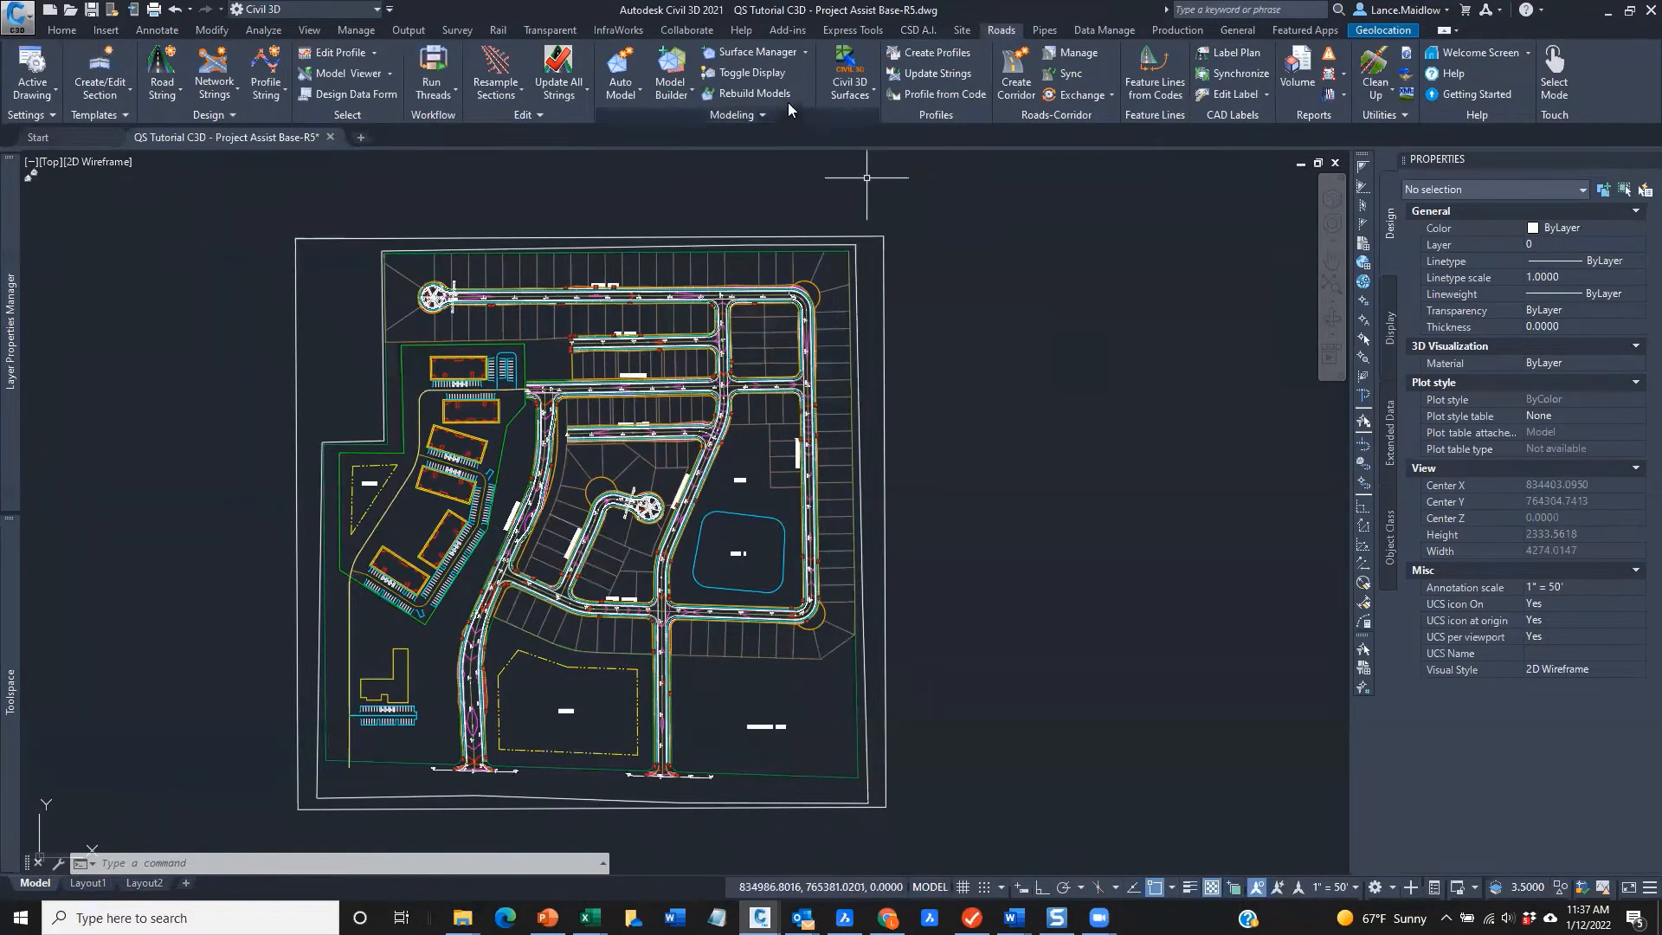
{"action": "left_click", "coordinate": [313, 57]}
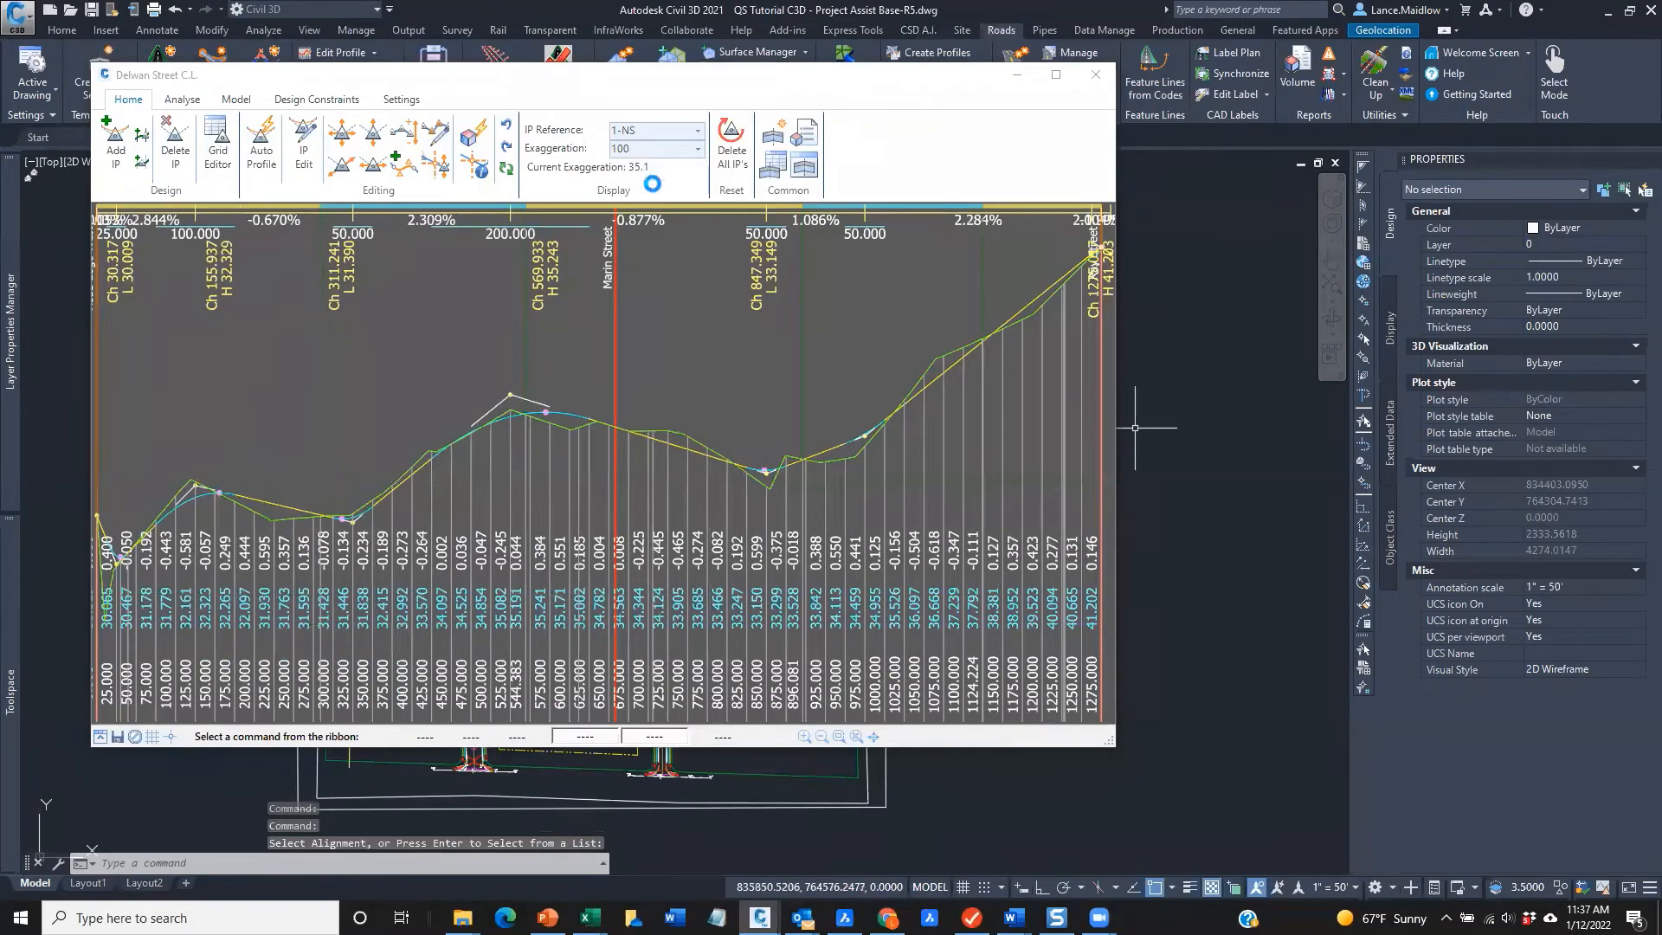
{"action": "left_click", "coordinate": [698, 149]}
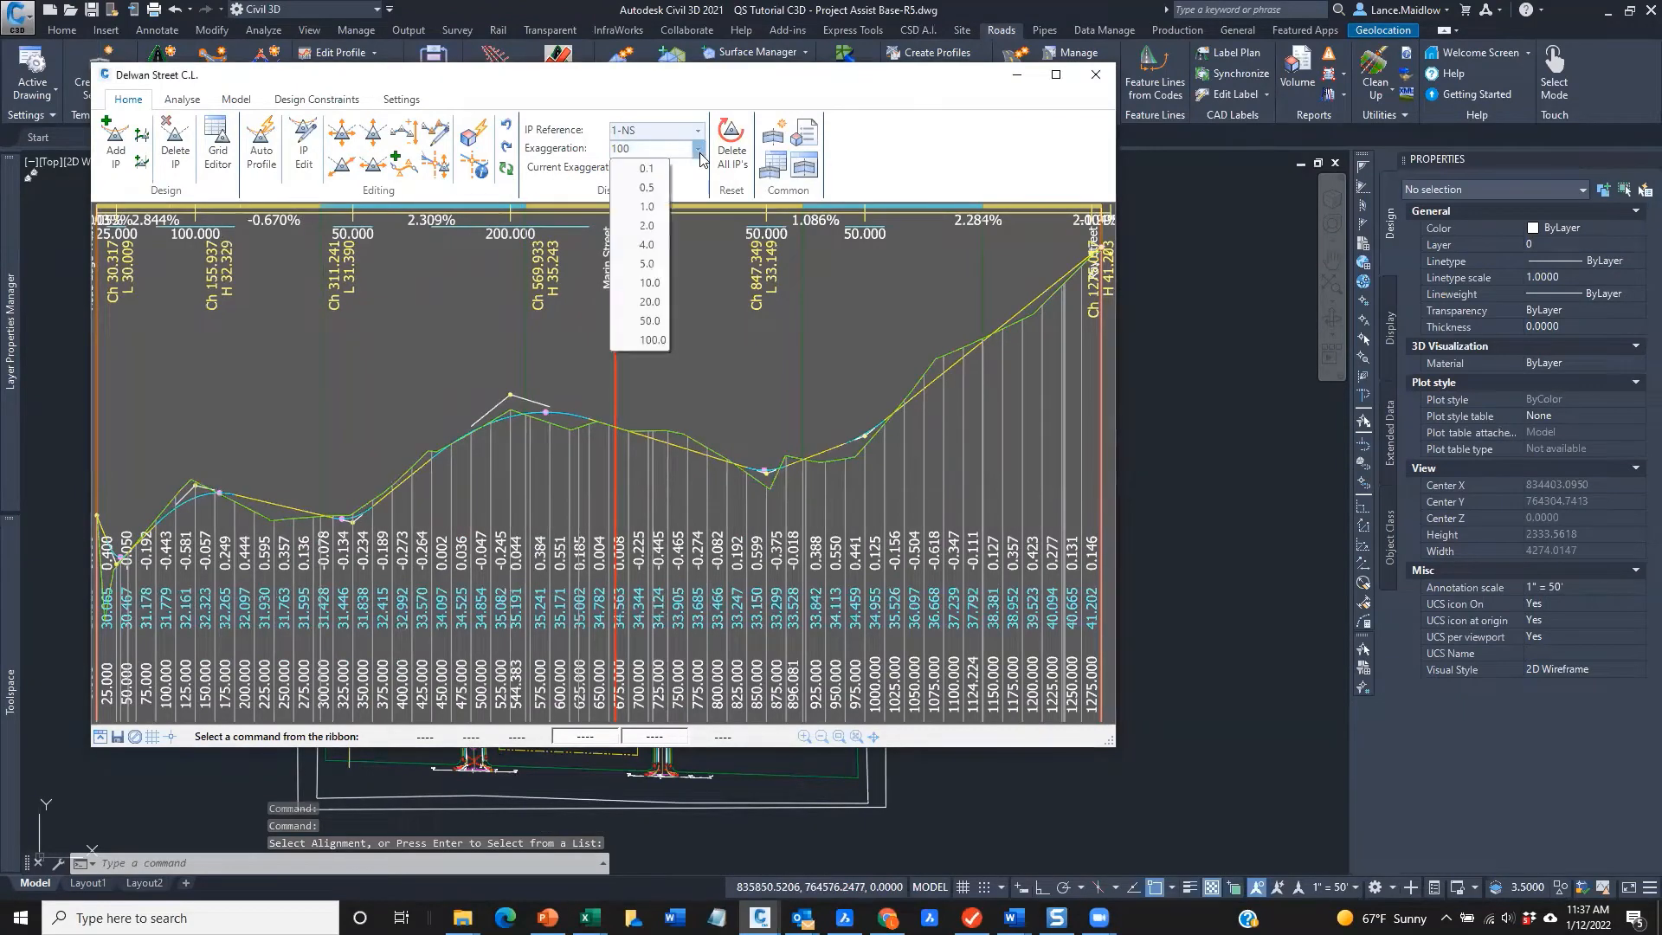
{"action": "left_click", "coordinate": [649, 301]}
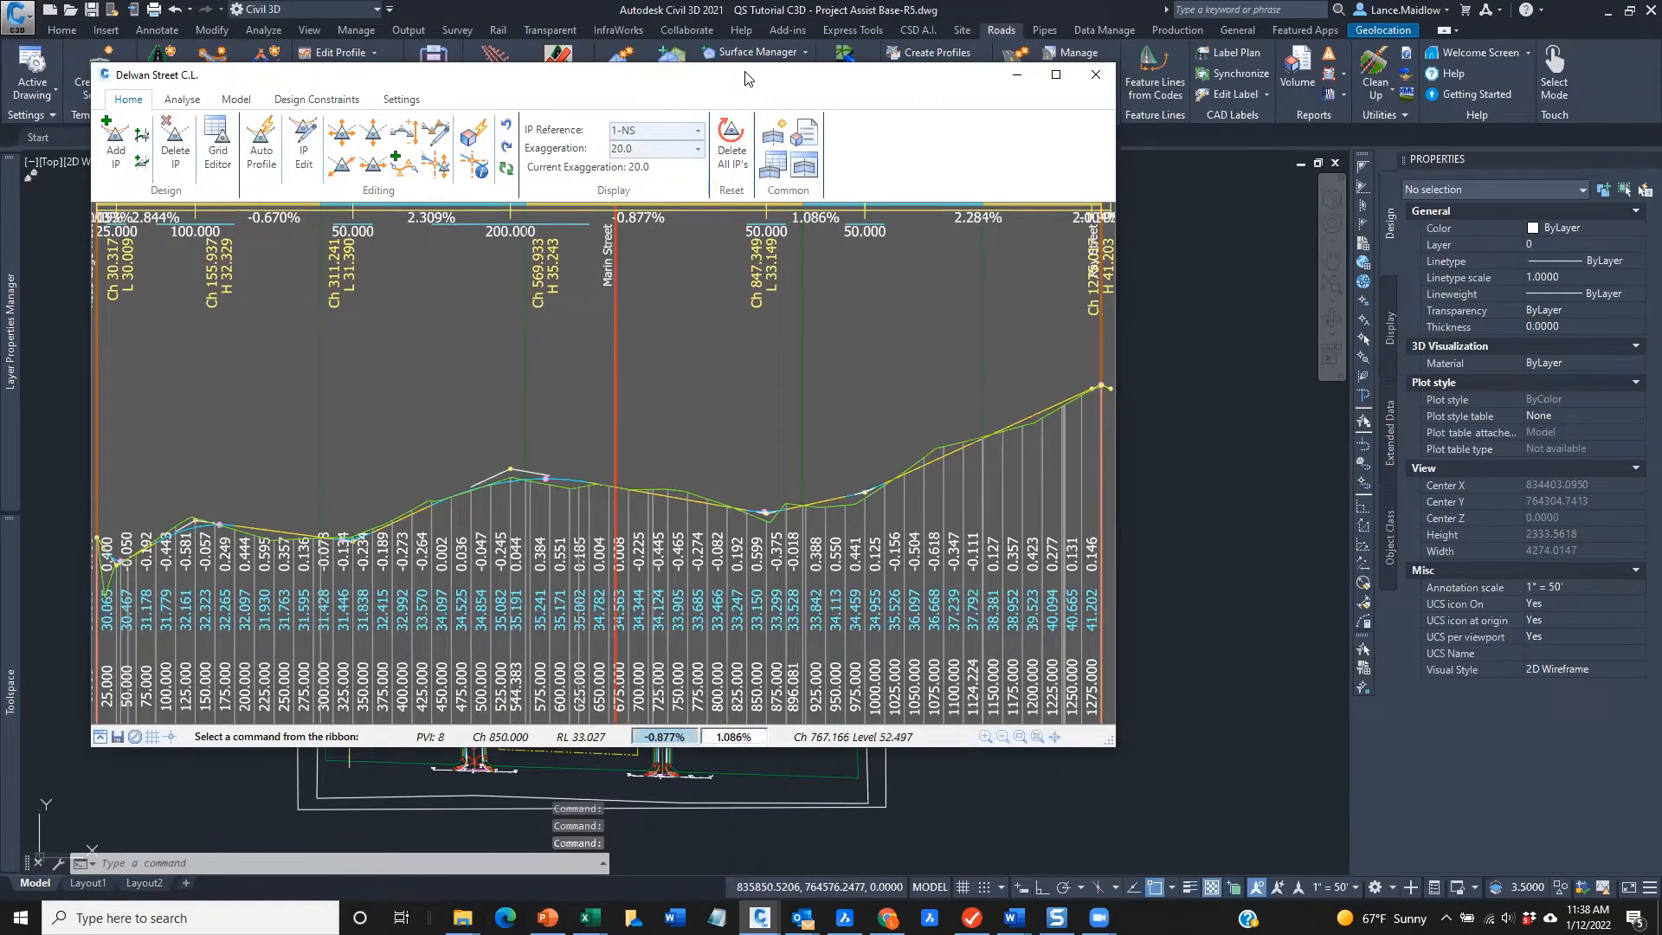
Shrink the Delwan Street profile window and balance the profile's volumes with a required volume of 0
{"action": "left_click_drag", "start_coordinate": [745, 78], "coordinate": [830, 68]}
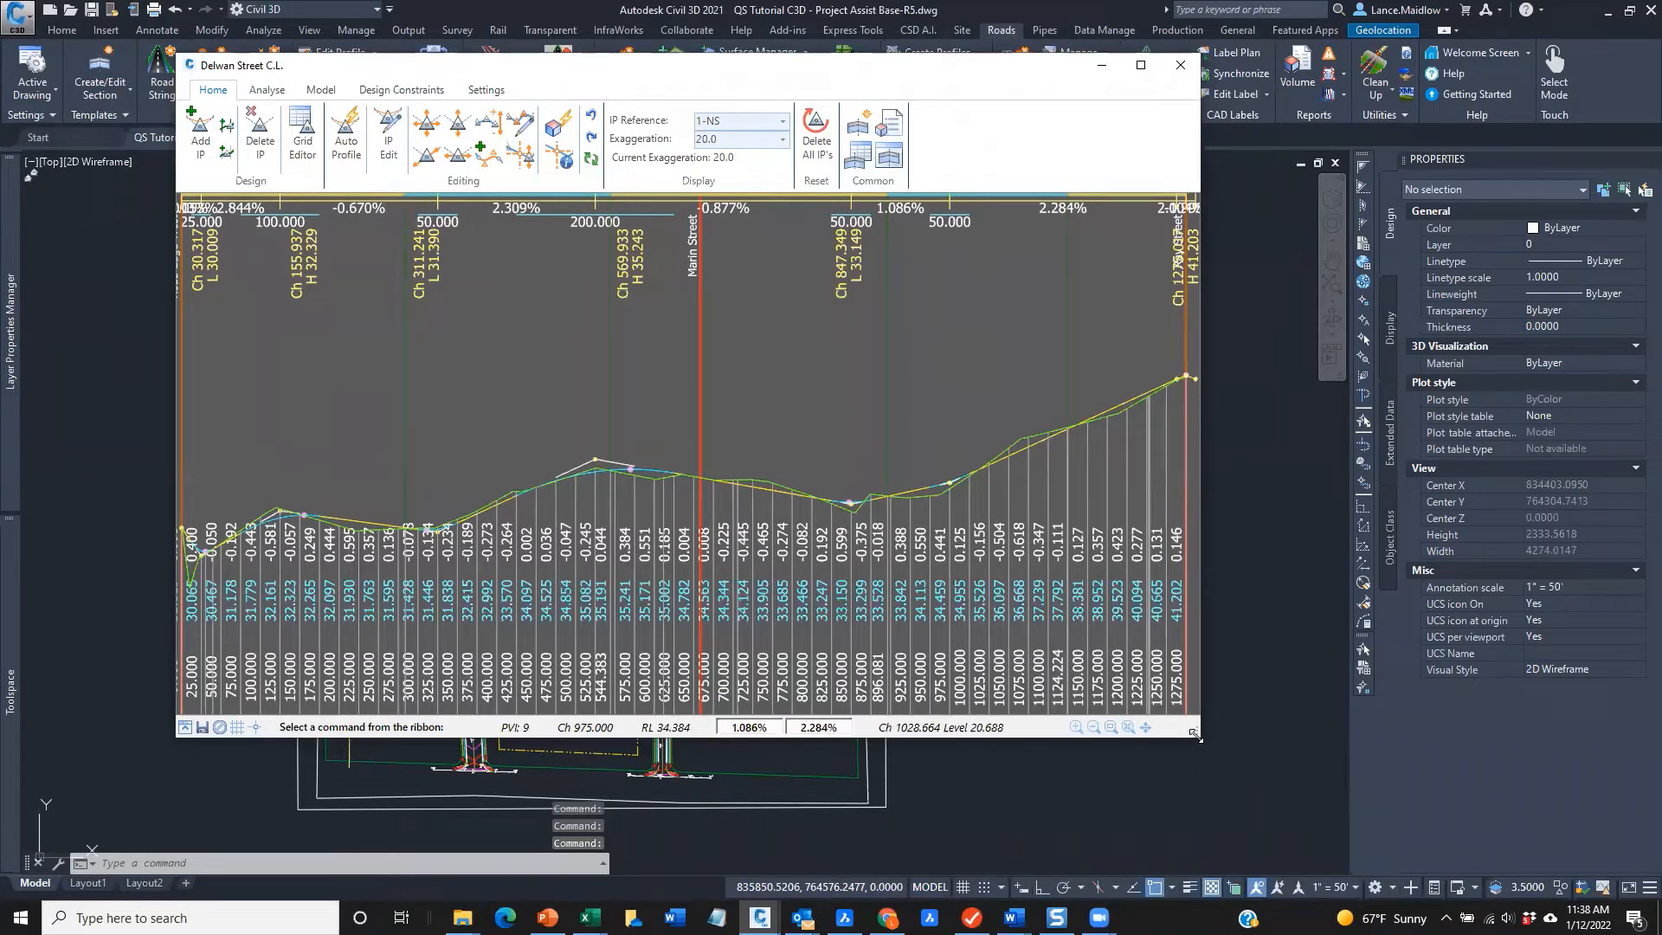
{"action": "left_click_drag", "start_coordinate": [1195, 734], "coordinate": [1143, 637]}
{"action": "left_click", "coordinate": [260, 138]}
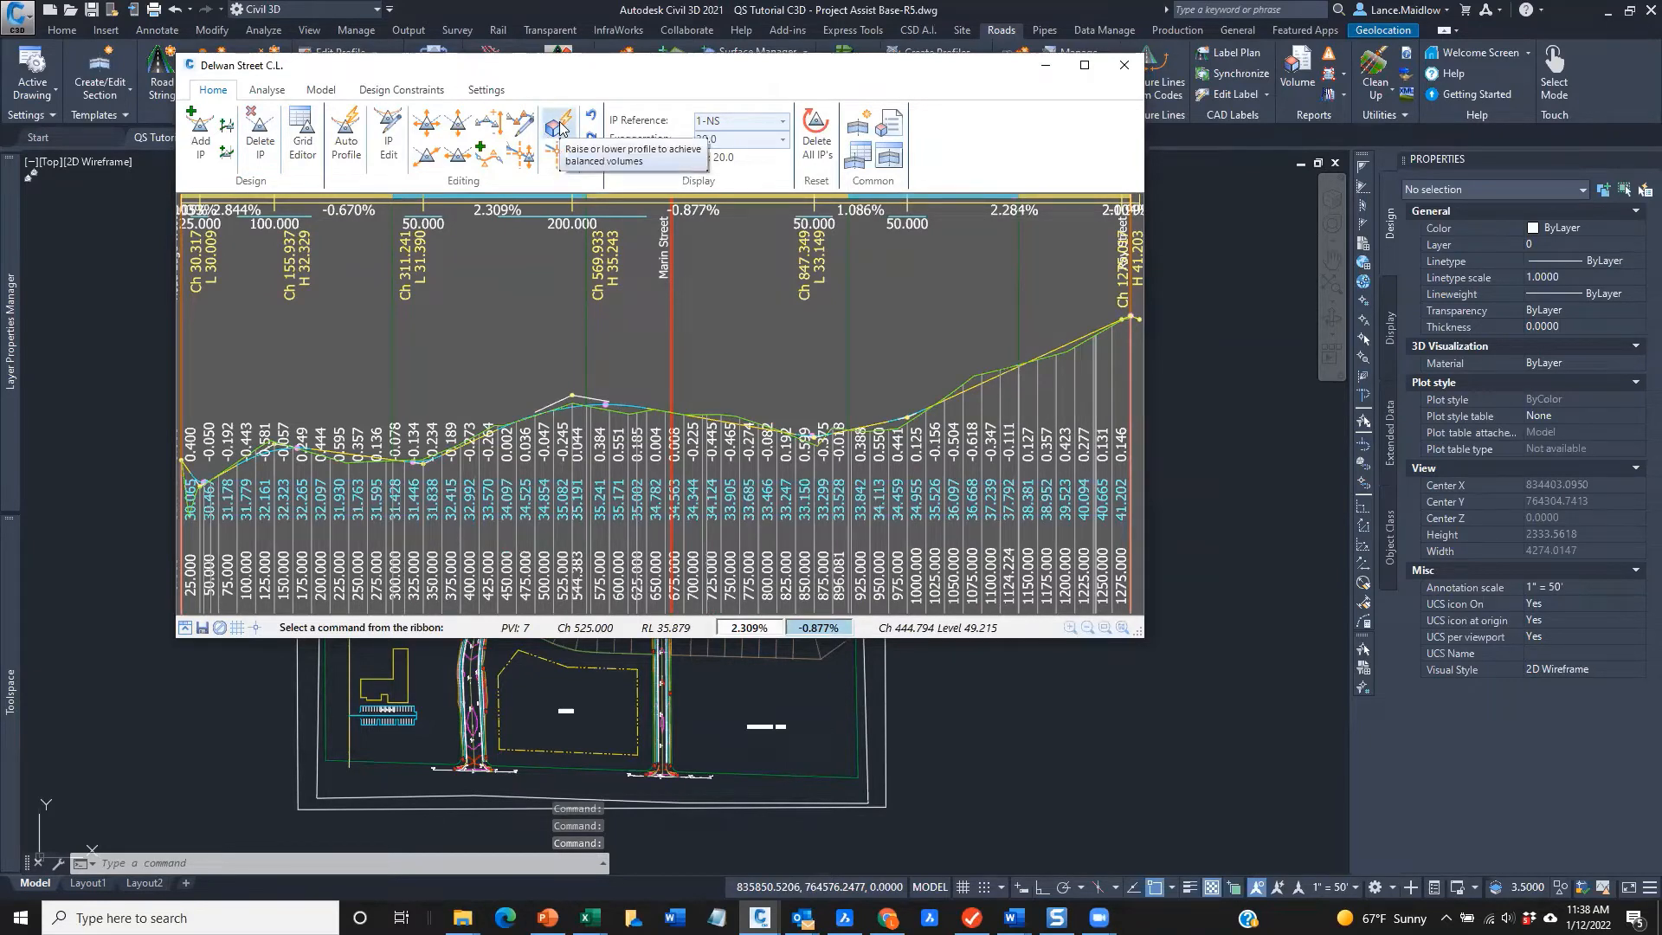
{"action": "left_click", "coordinate": [556, 127]}
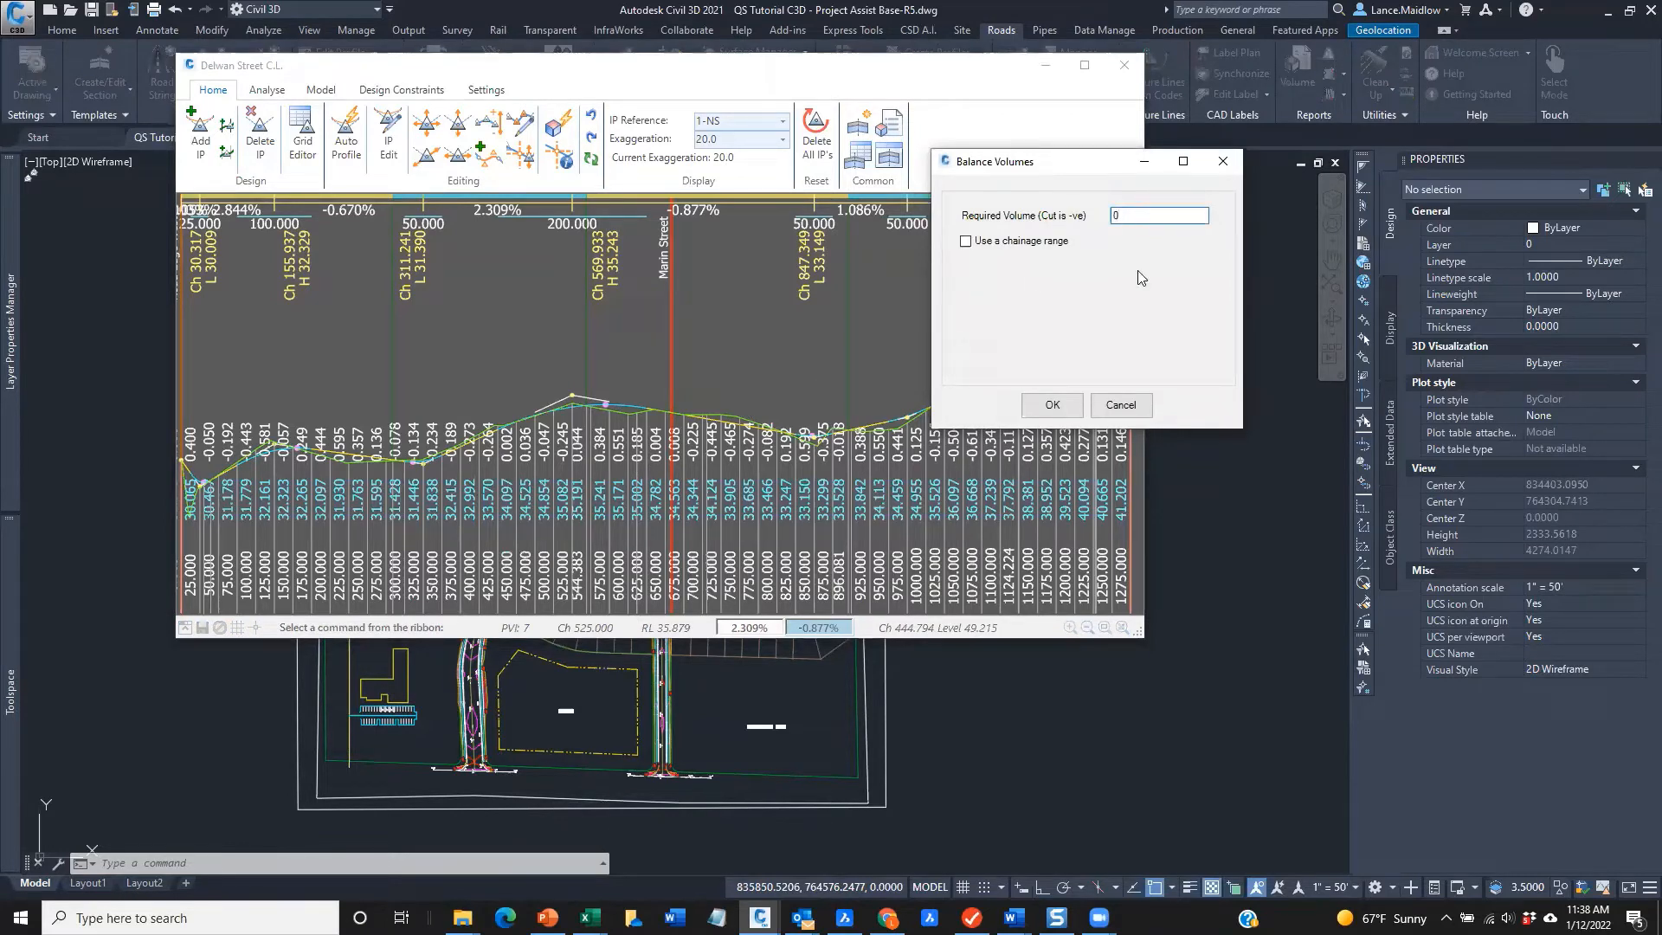
{"action": "left_click", "coordinate": [1056, 403]}
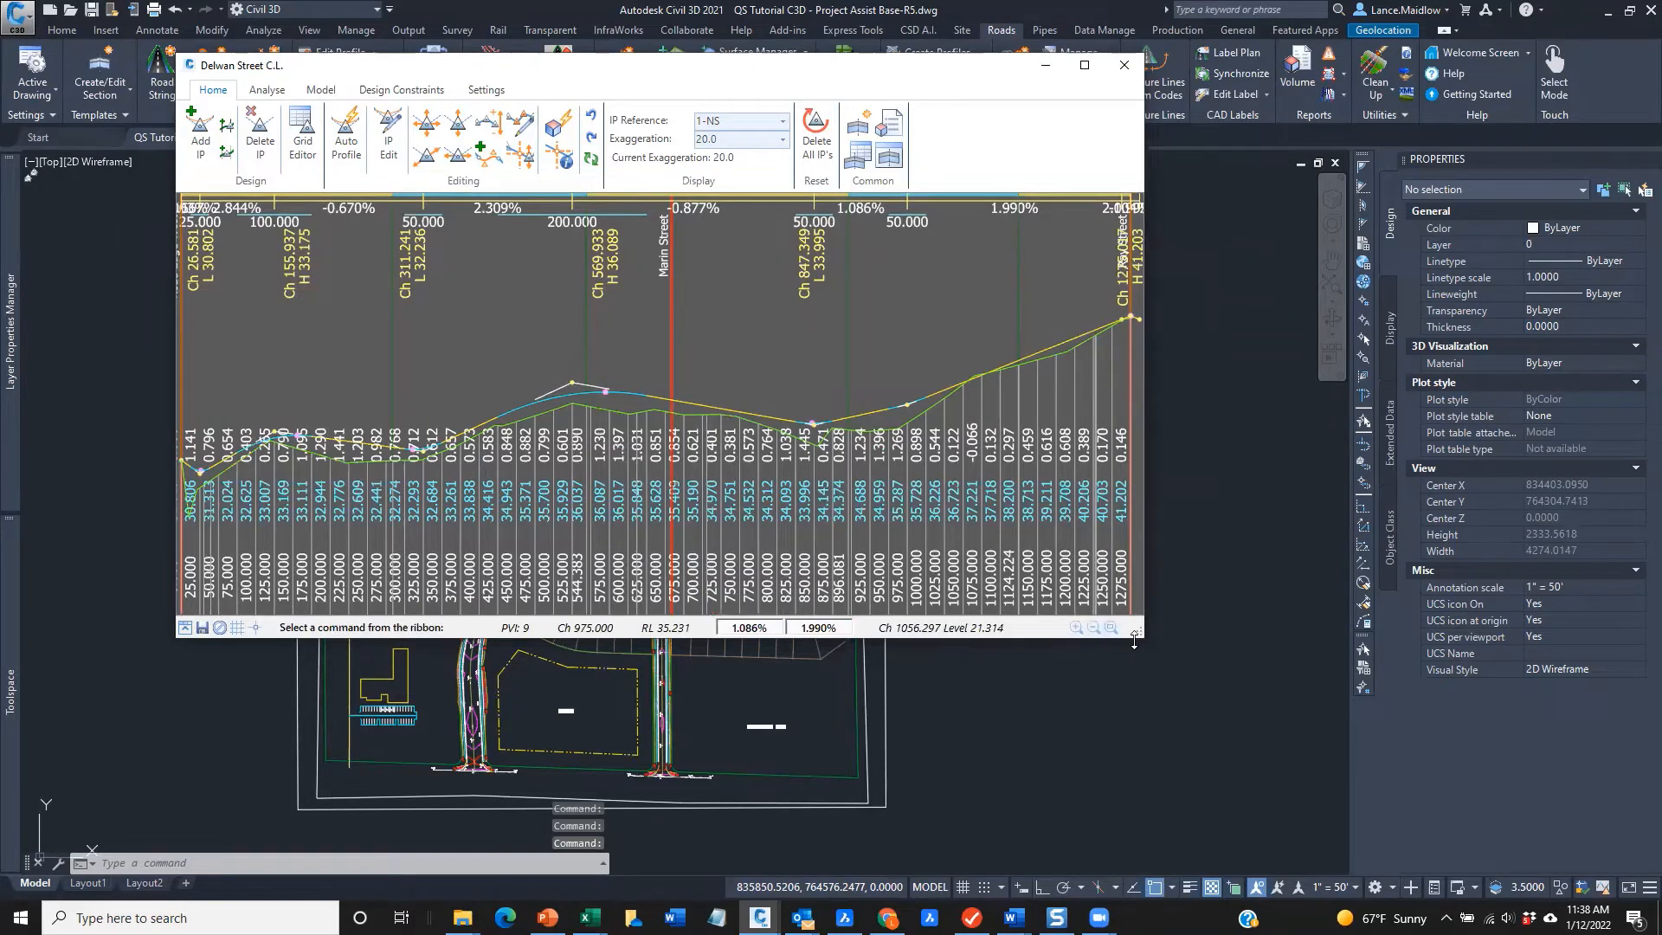
Show the Delwan Street volumes in the IP Editor, then shrink and move the profile window to uncover the drawing's lower part
{"action": "left_click", "coordinate": [1122, 606]}
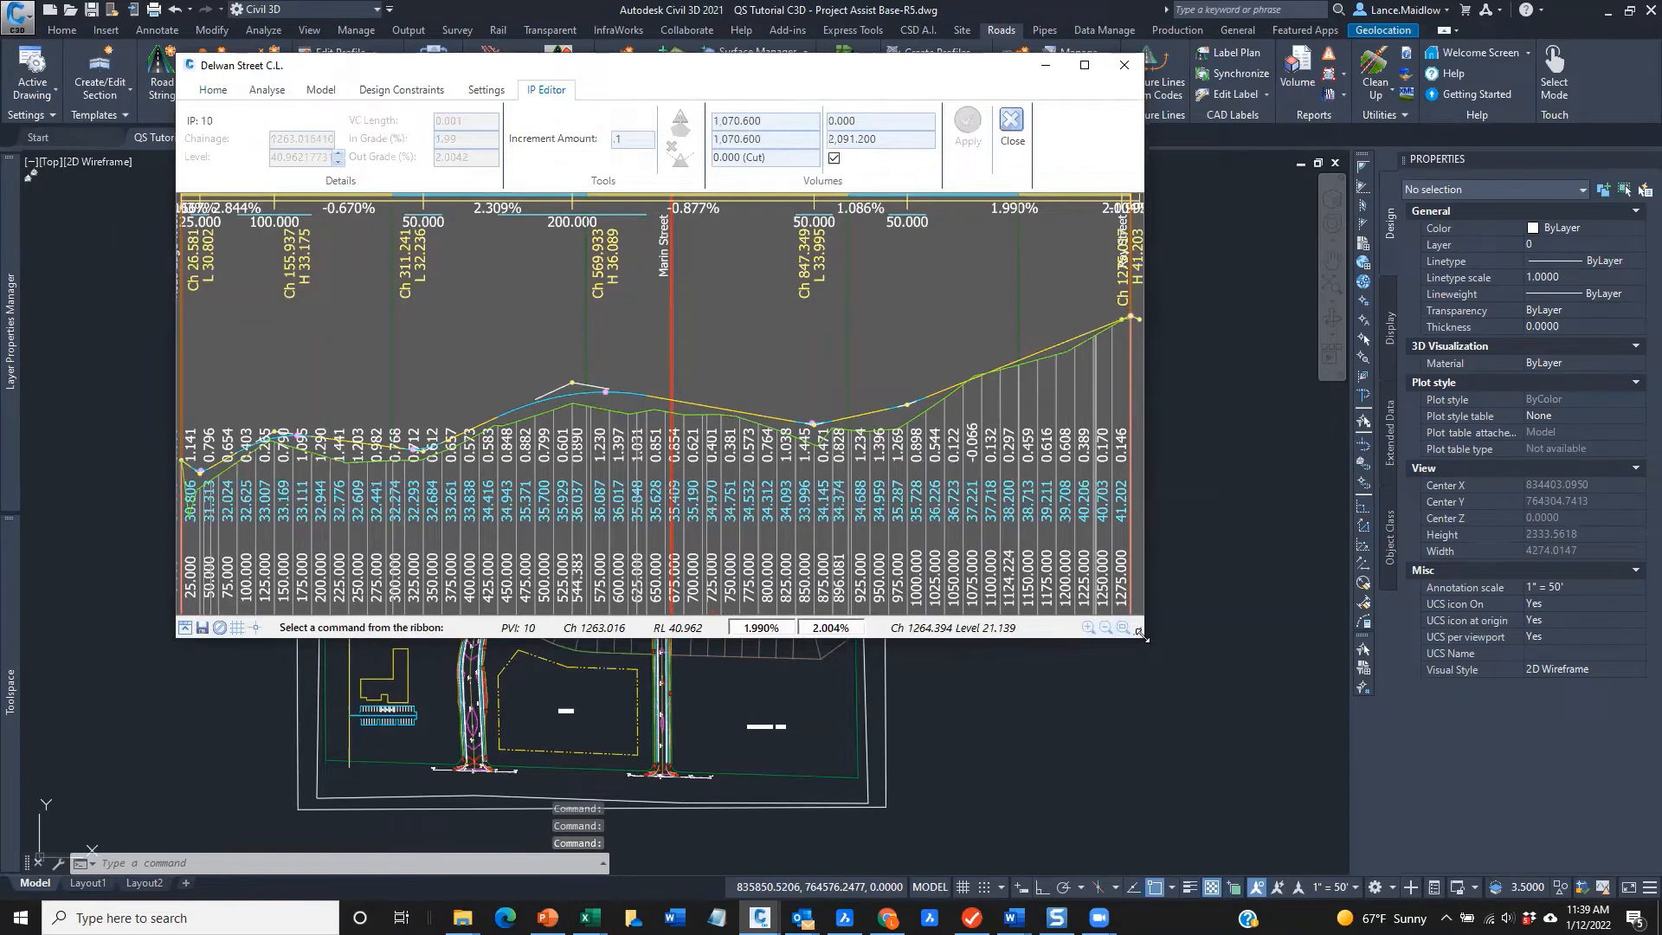
{"action": "left_click_drag", "start_coordinate": [1143, 637], "coordinate": [1151, 574]}
{"action": "left_click_drag", "start_coordinate": [696, 70], "coordinate": [657, 26]}
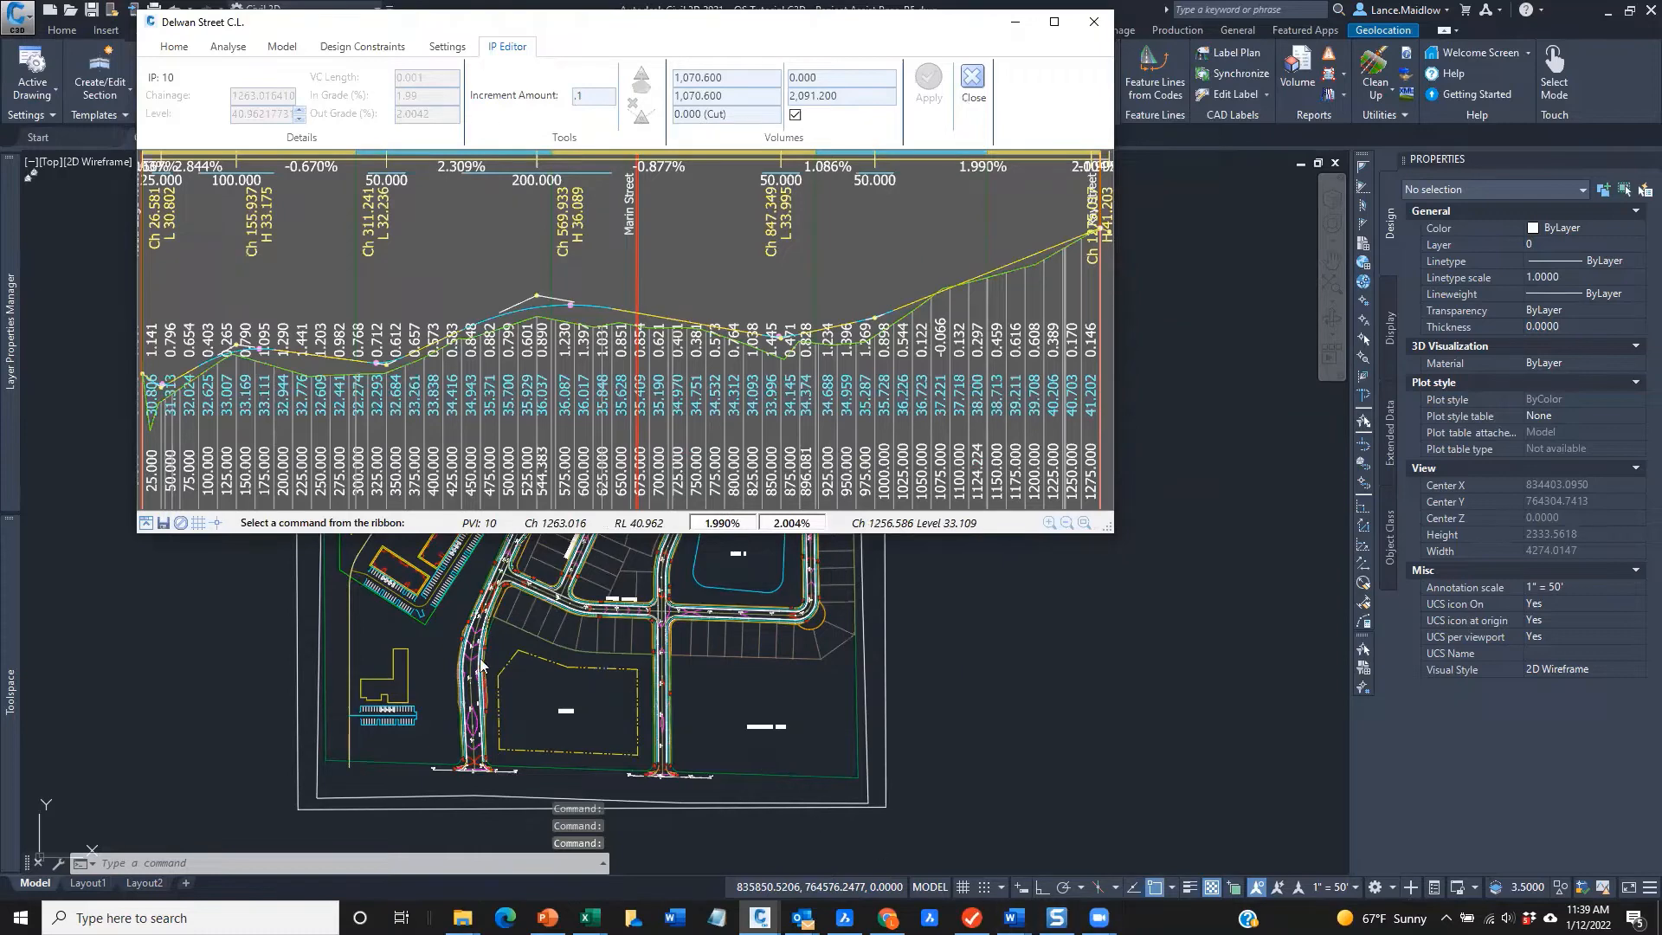
{"action": "left_click_drag", "start_coordinate": [574, 25], "coordinate": [847, 27]}
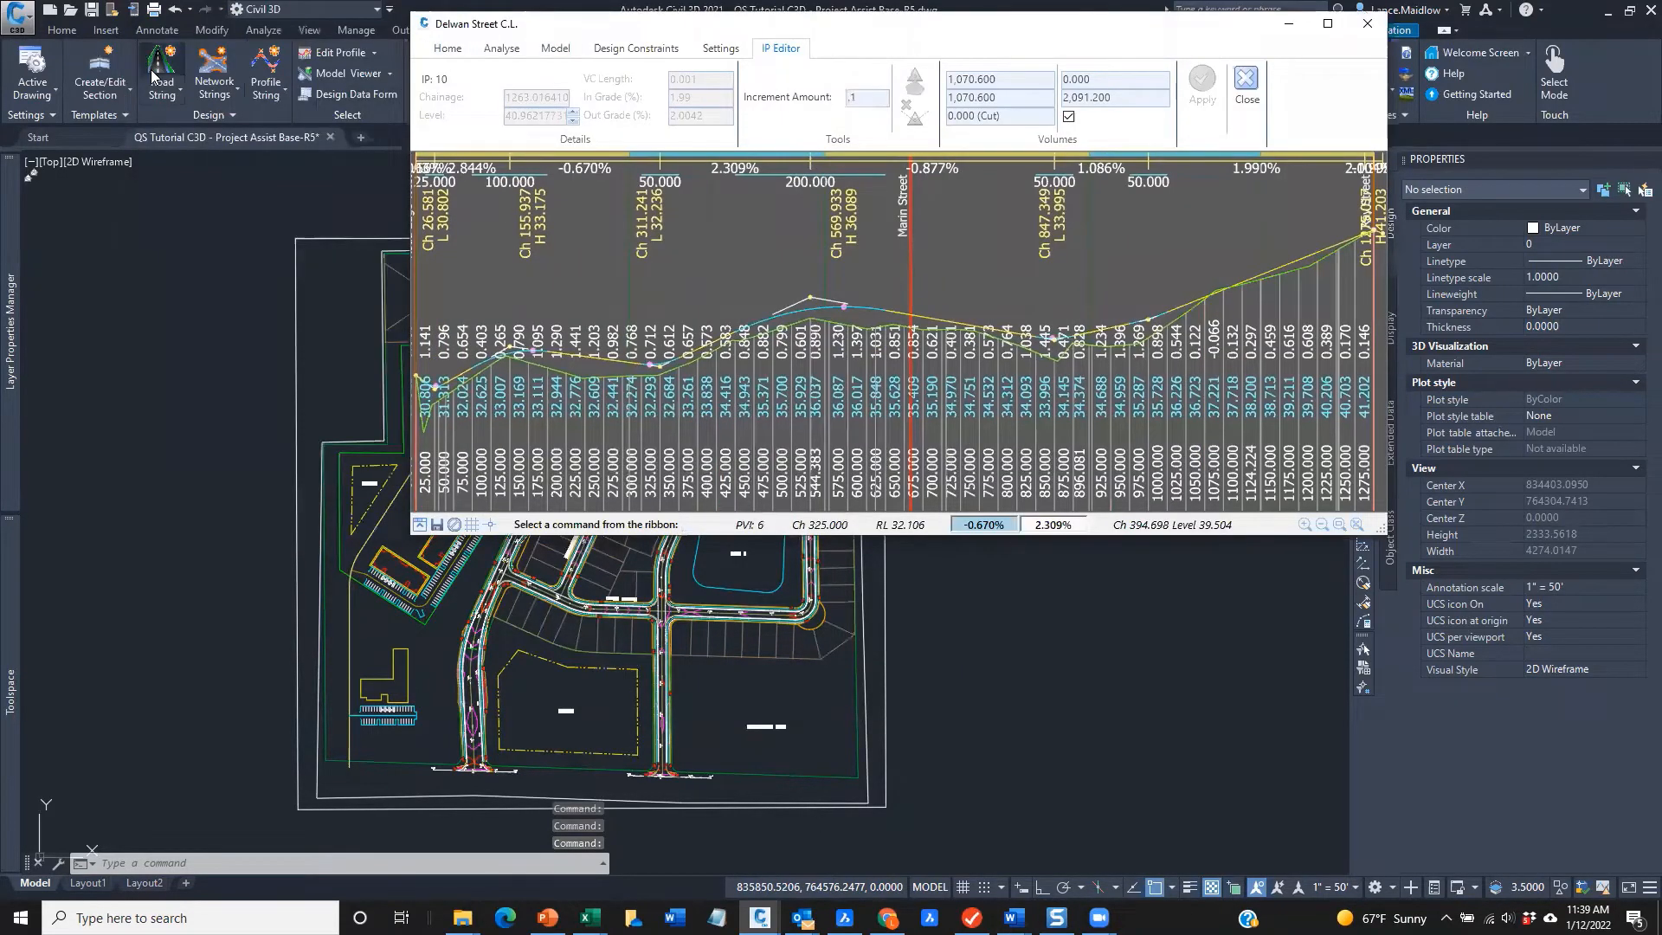
Open the Marin Street profile from the road list, shrink its window and place it below the Delwan Street profile
{"action": "left_click", "coordinate": [594, 609]}
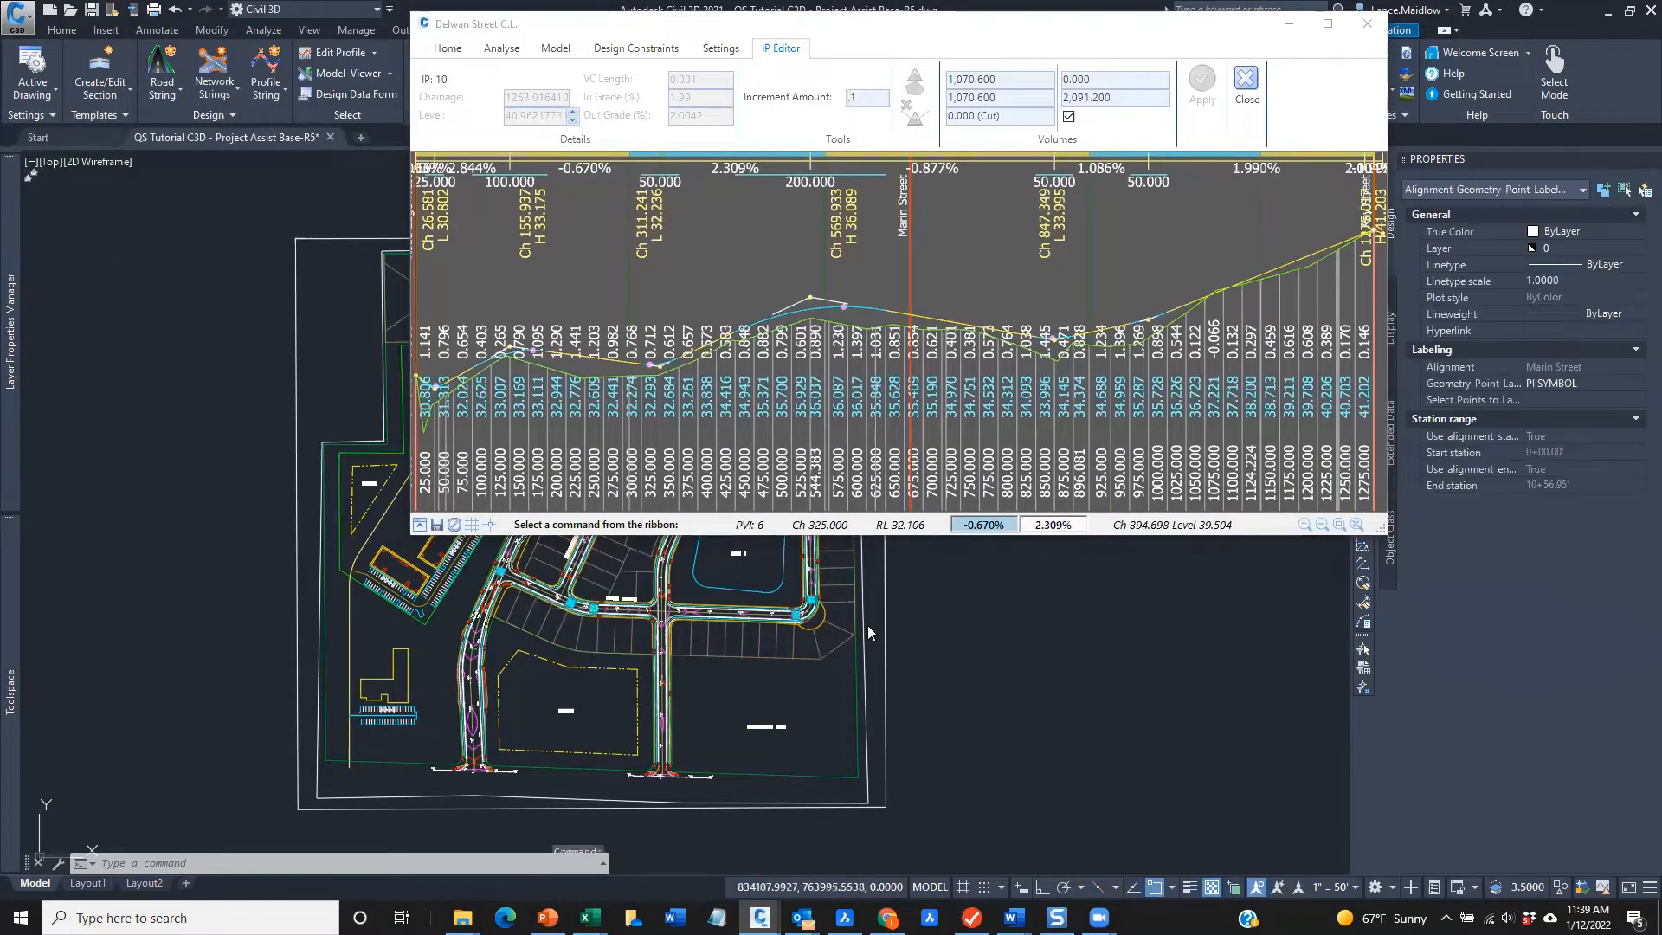
{"action": "key", "text": "Escape"}
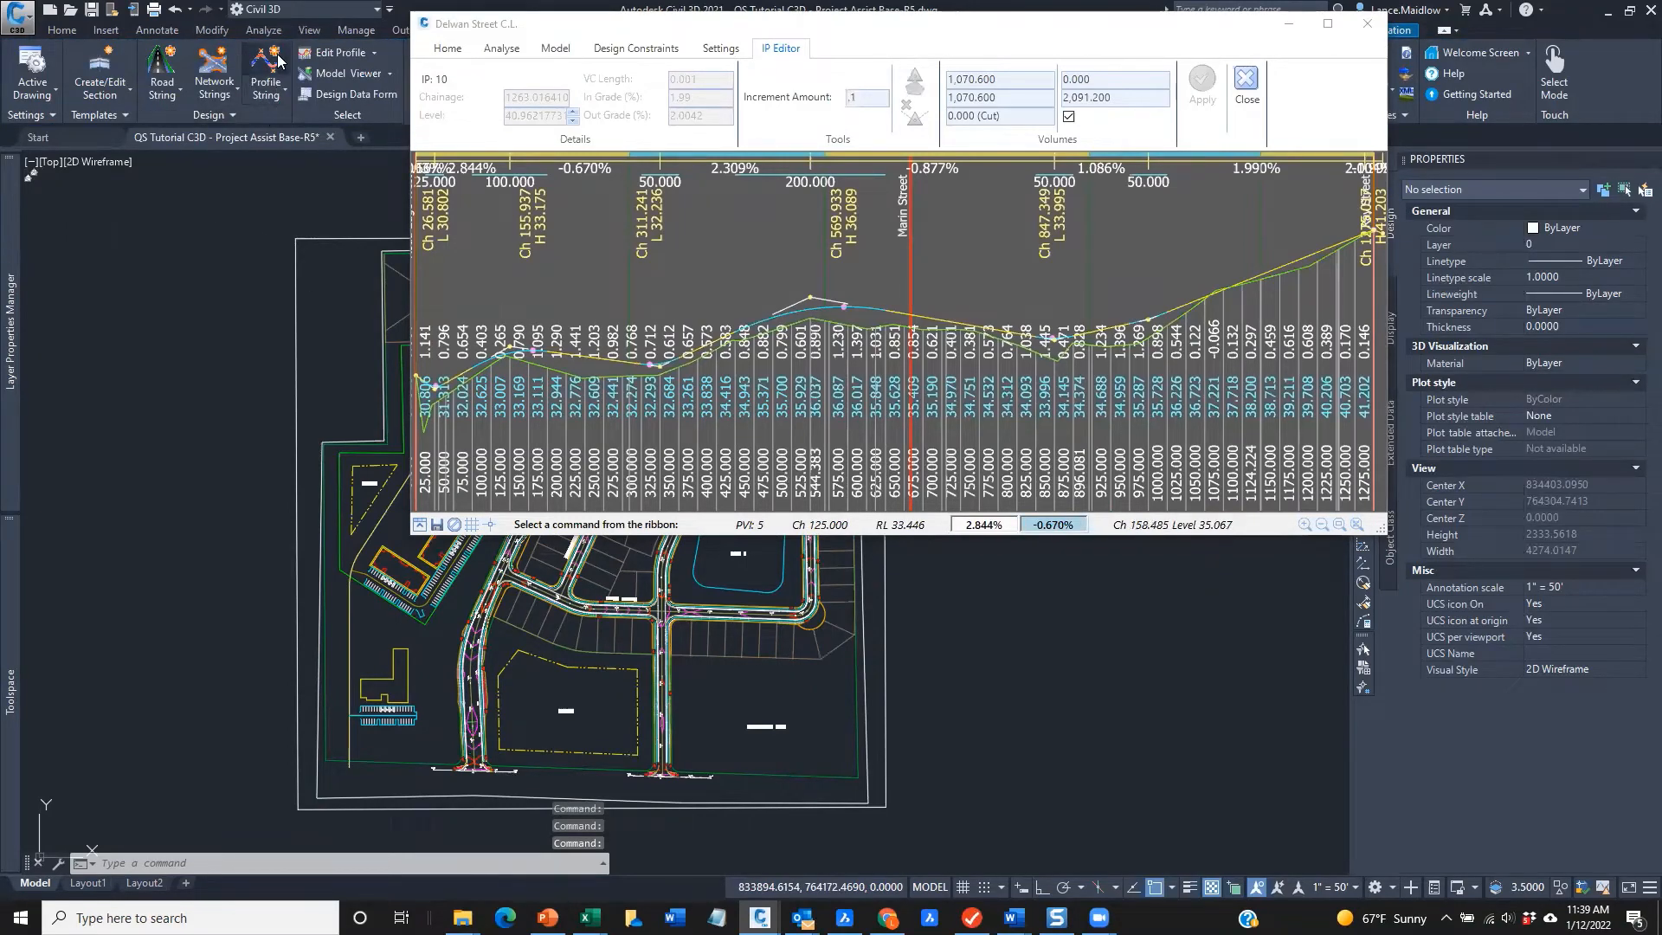
{"action": "left_click", "coordinate": [346, 53]}
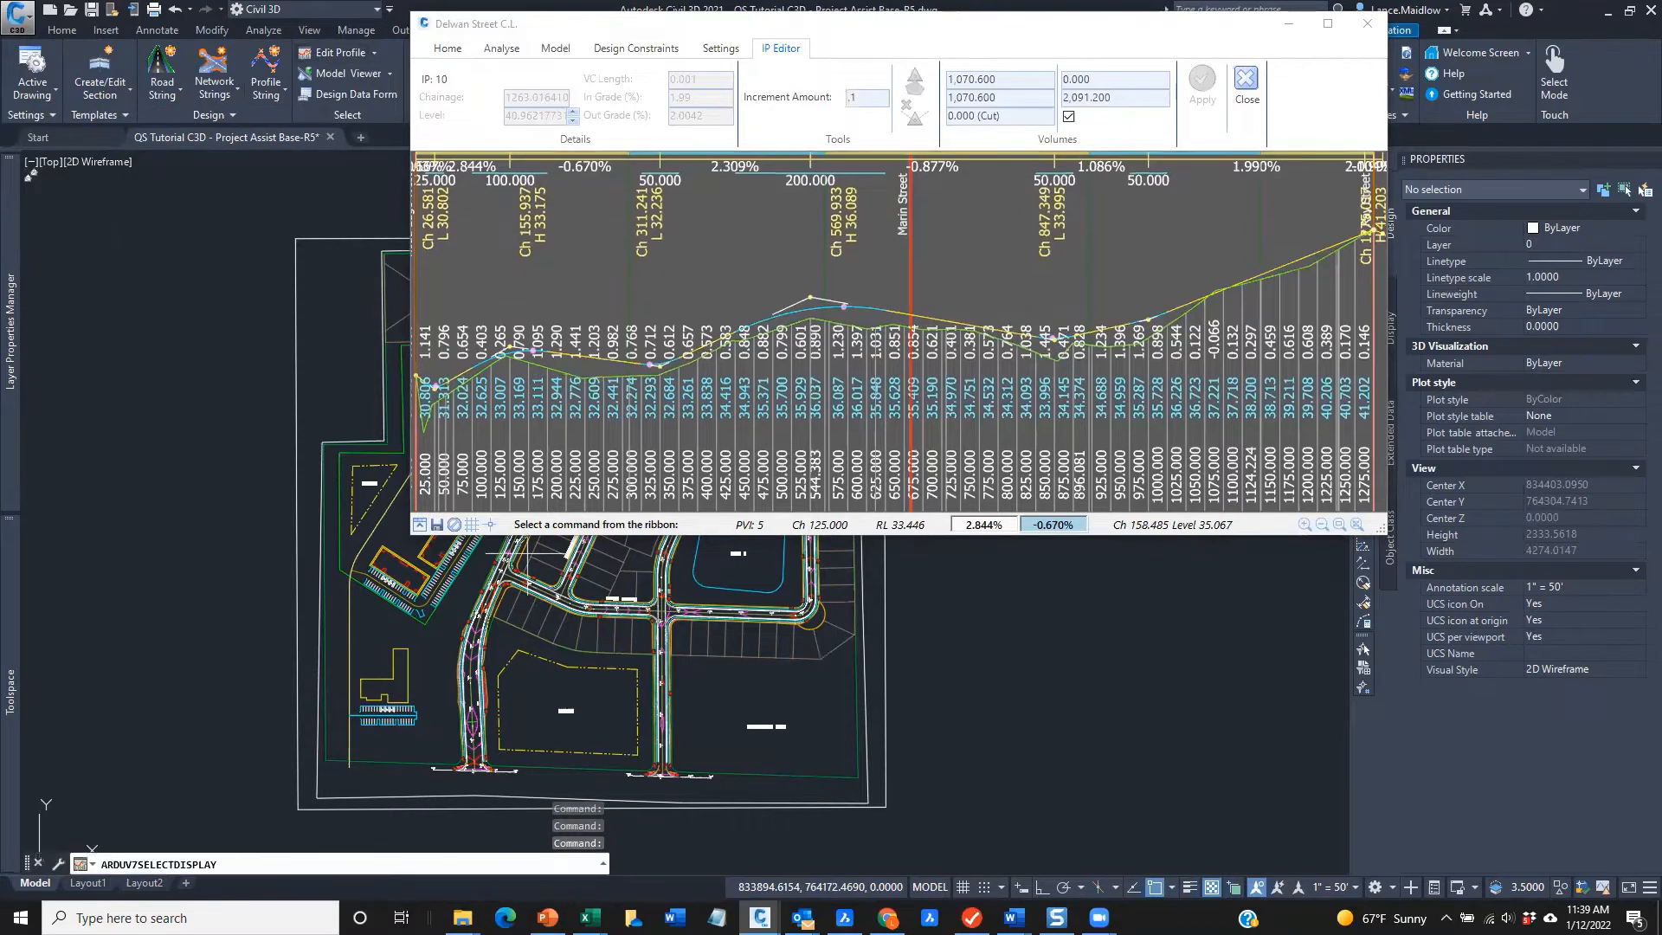
{"action": "key", "text": "Return"}
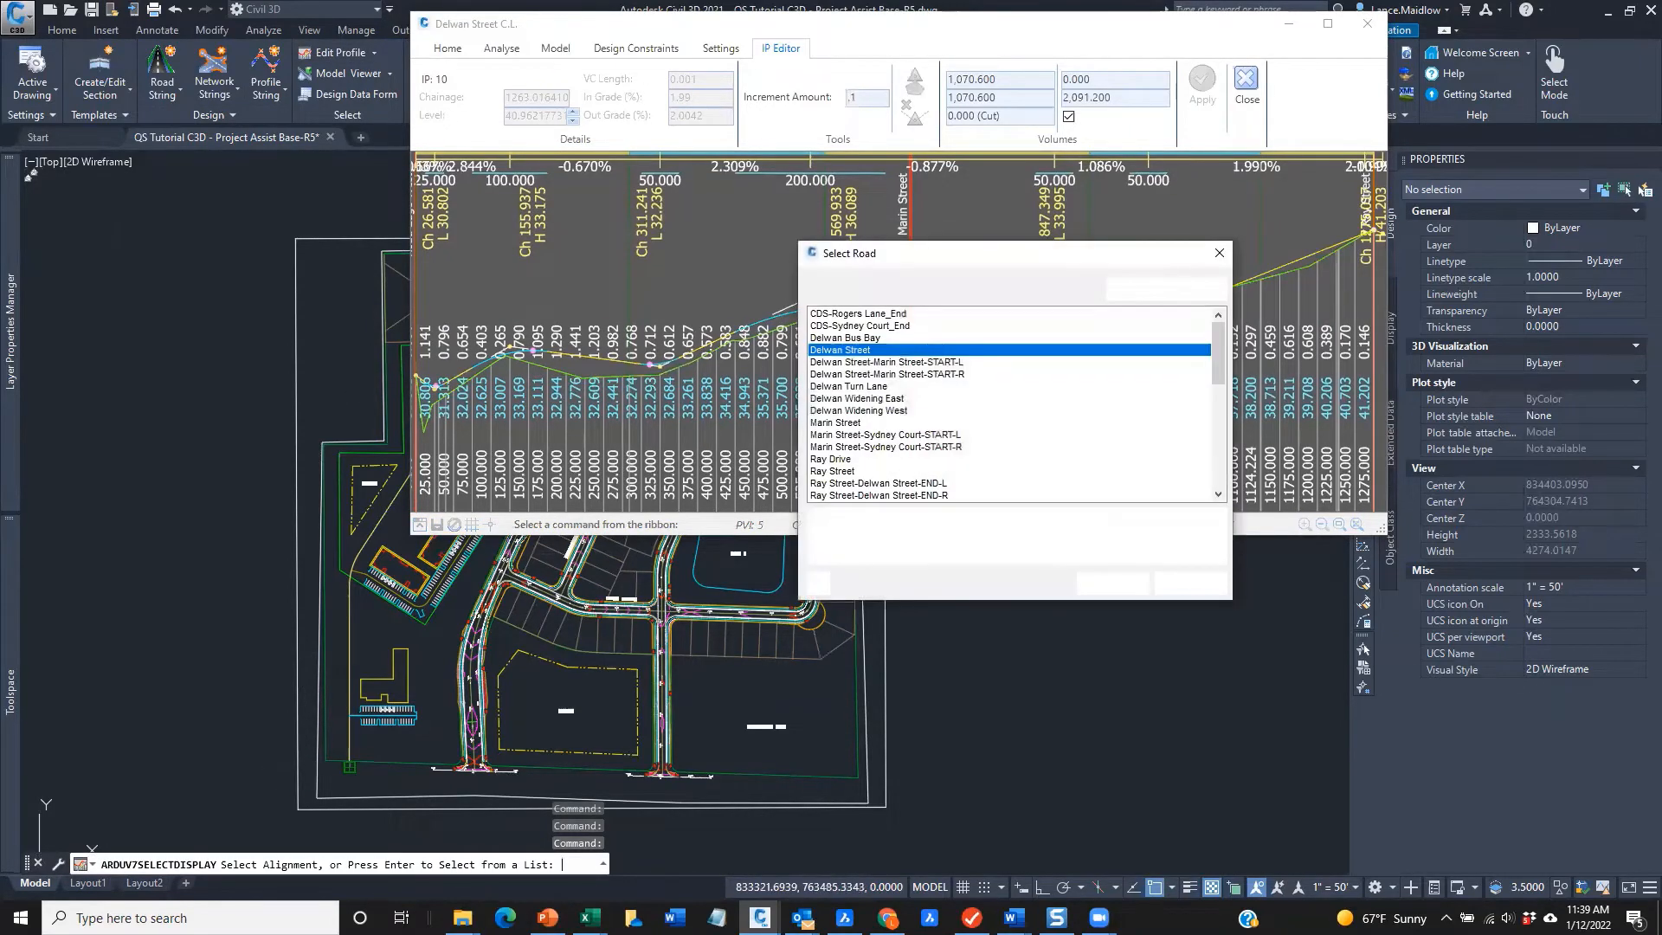
{"action": "left_click", "coordinate": [818, 423]}
{"action": "left_click", "coordinate": [1115, 584]}
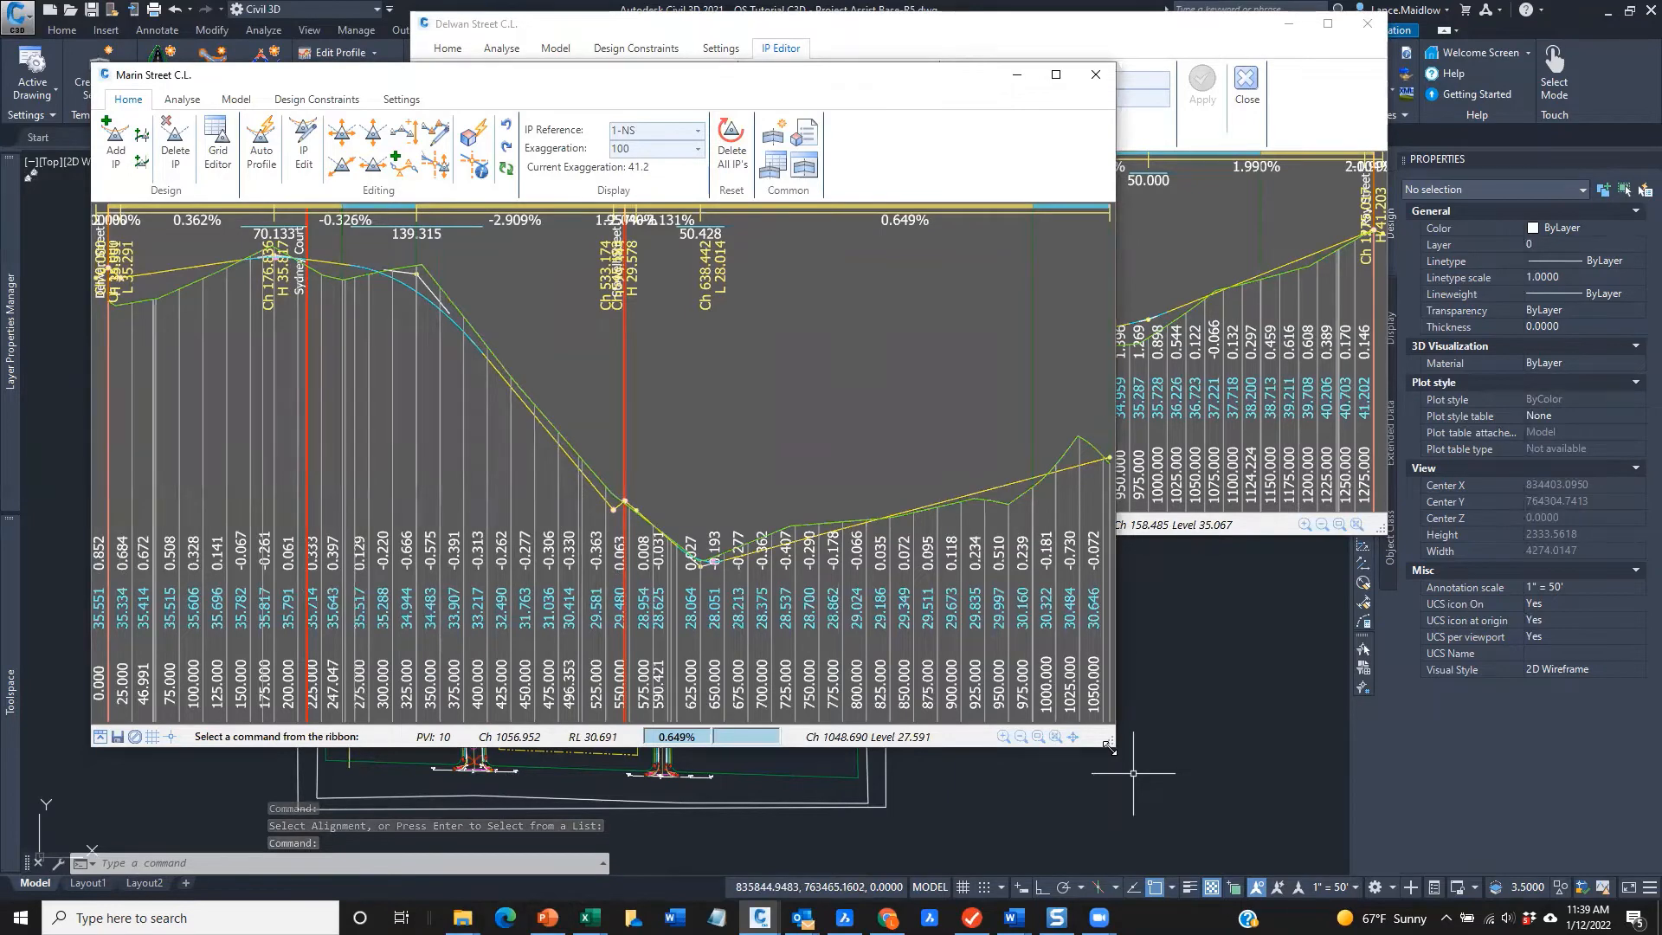
{"action": "left_click_drag", "start_coordinate": [1109, 746], "coordinate": [988, 515]}
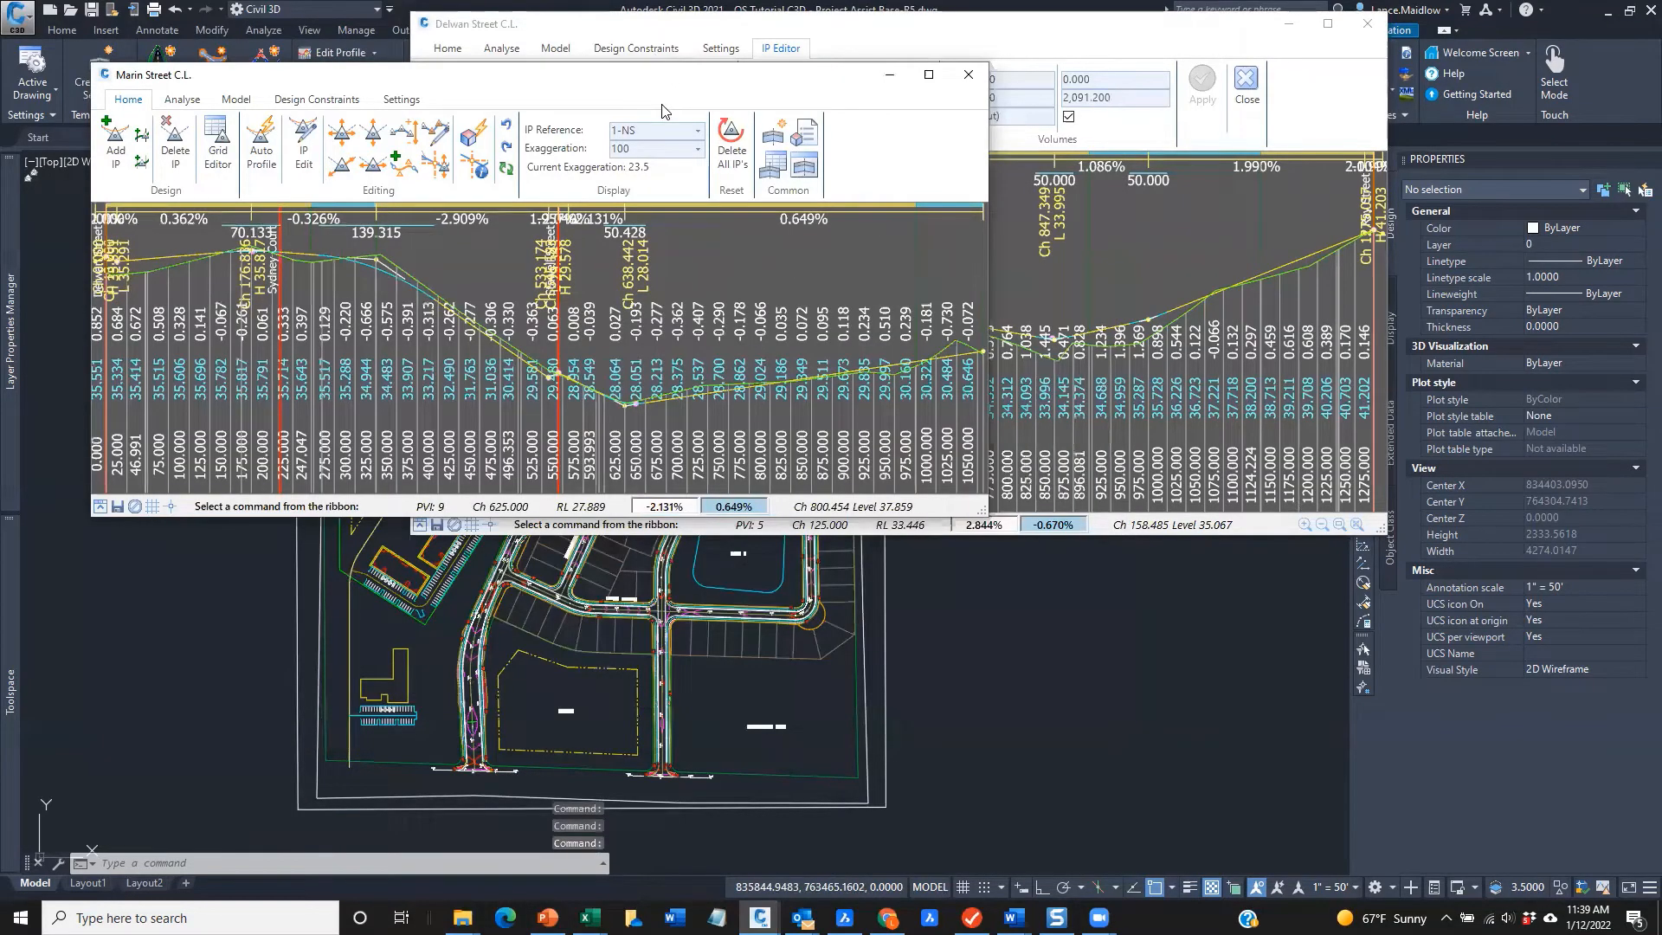
{"action": "left_click_drag", "start_coordinate": [662, 76], "coordinate": [1263, 554]}
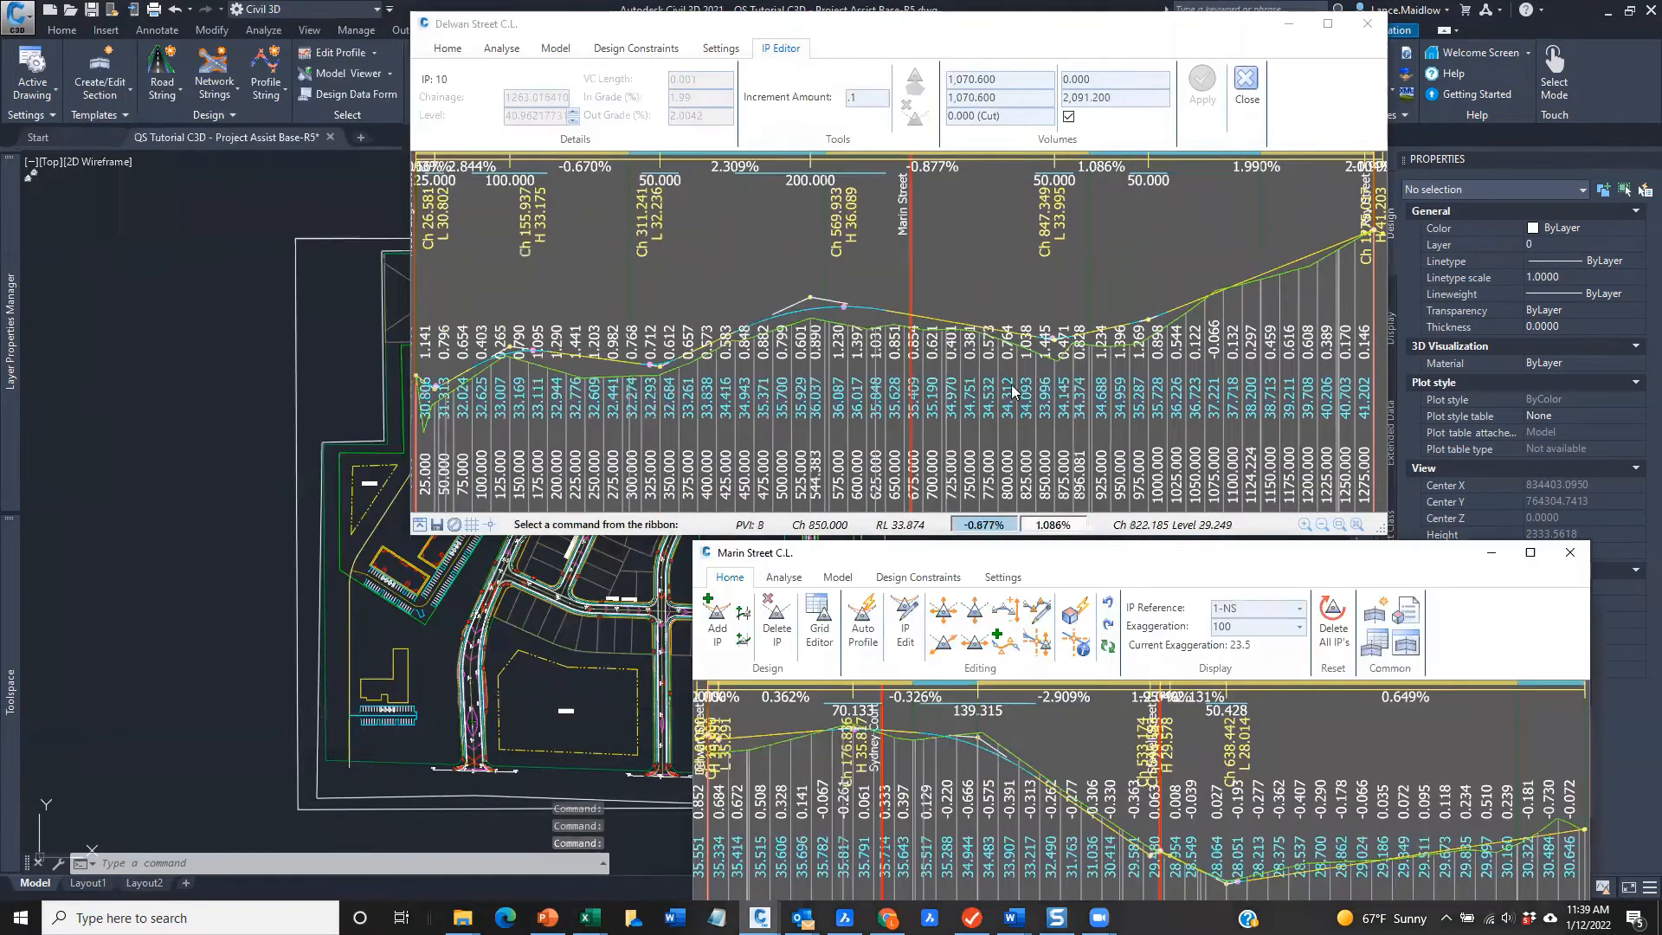
Move the Delwan Street crest PVI just before Marin Street to about chainage 570, level 37.0
{"action": "left_click", "coordinate": [682, 28]}
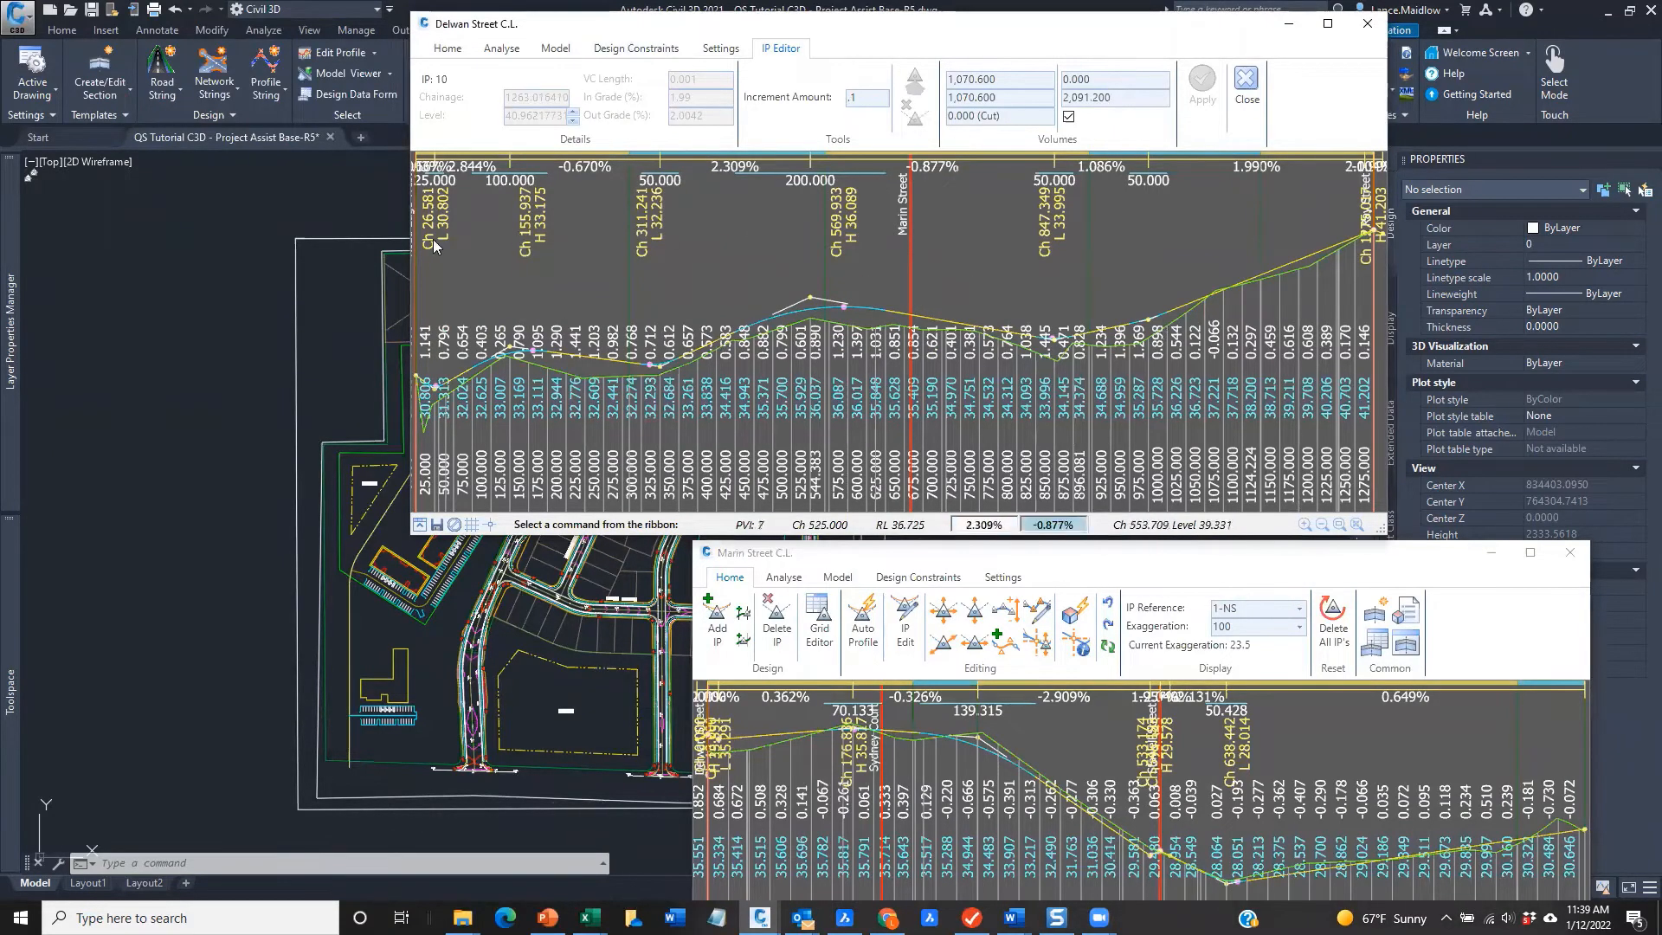
{"action": "left_click", "coordinate": [448, 50]}
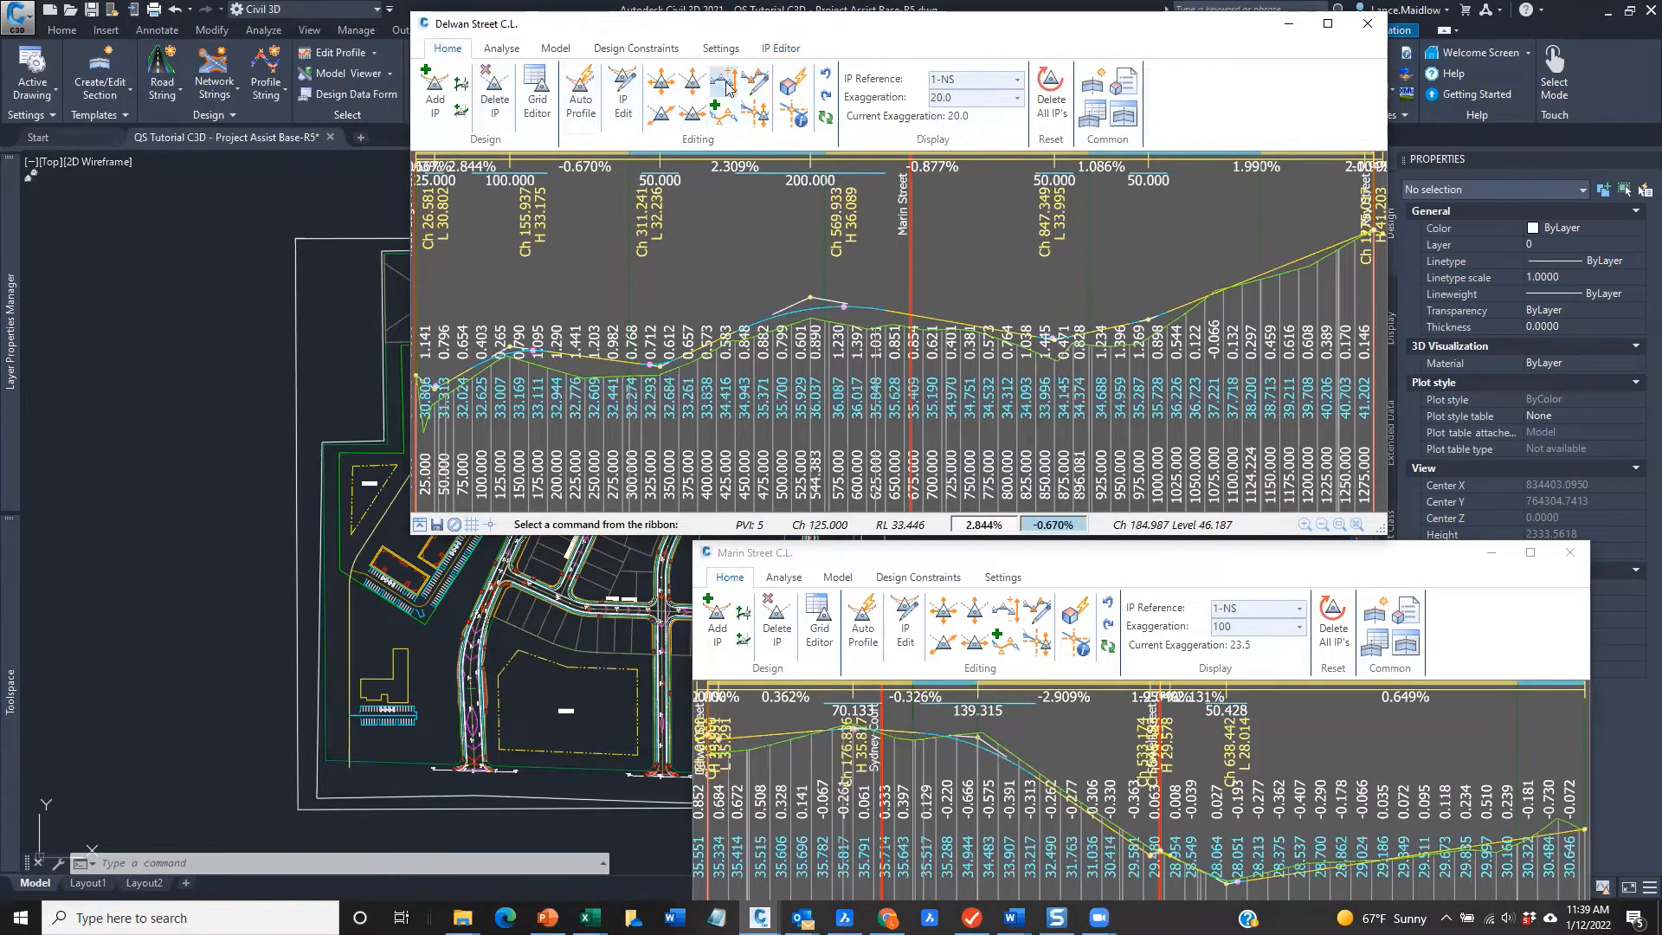
{"action": "left_click", "coordinate": [674, 84]}
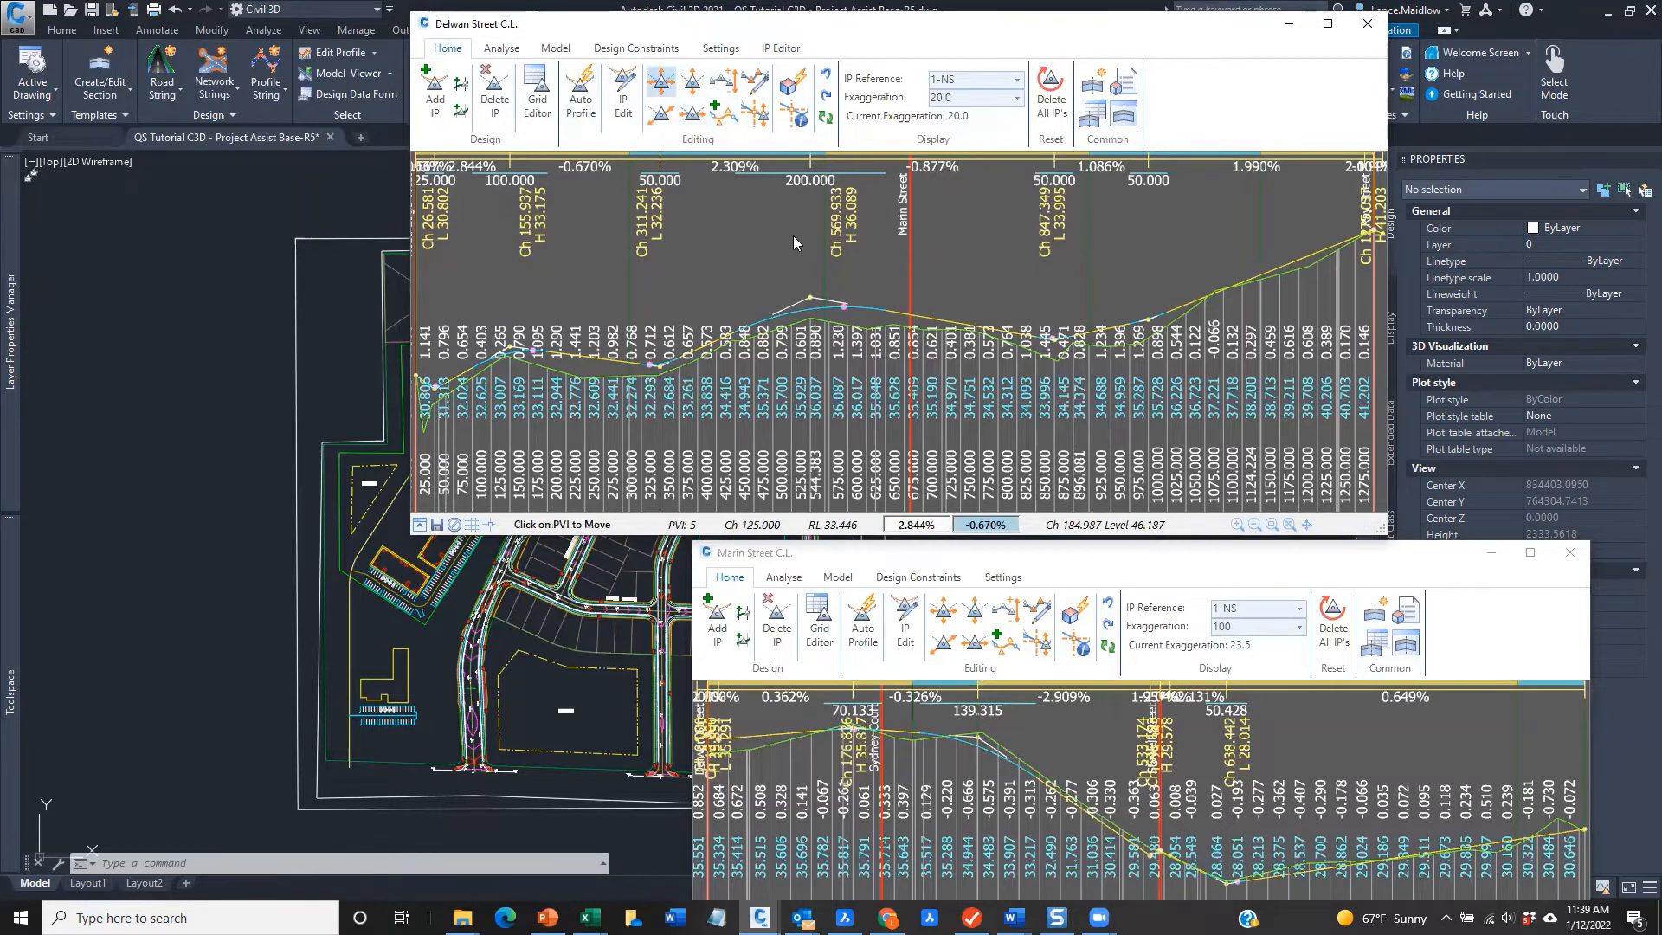
{"action": "left_click", "coordinate": [810, 299]}
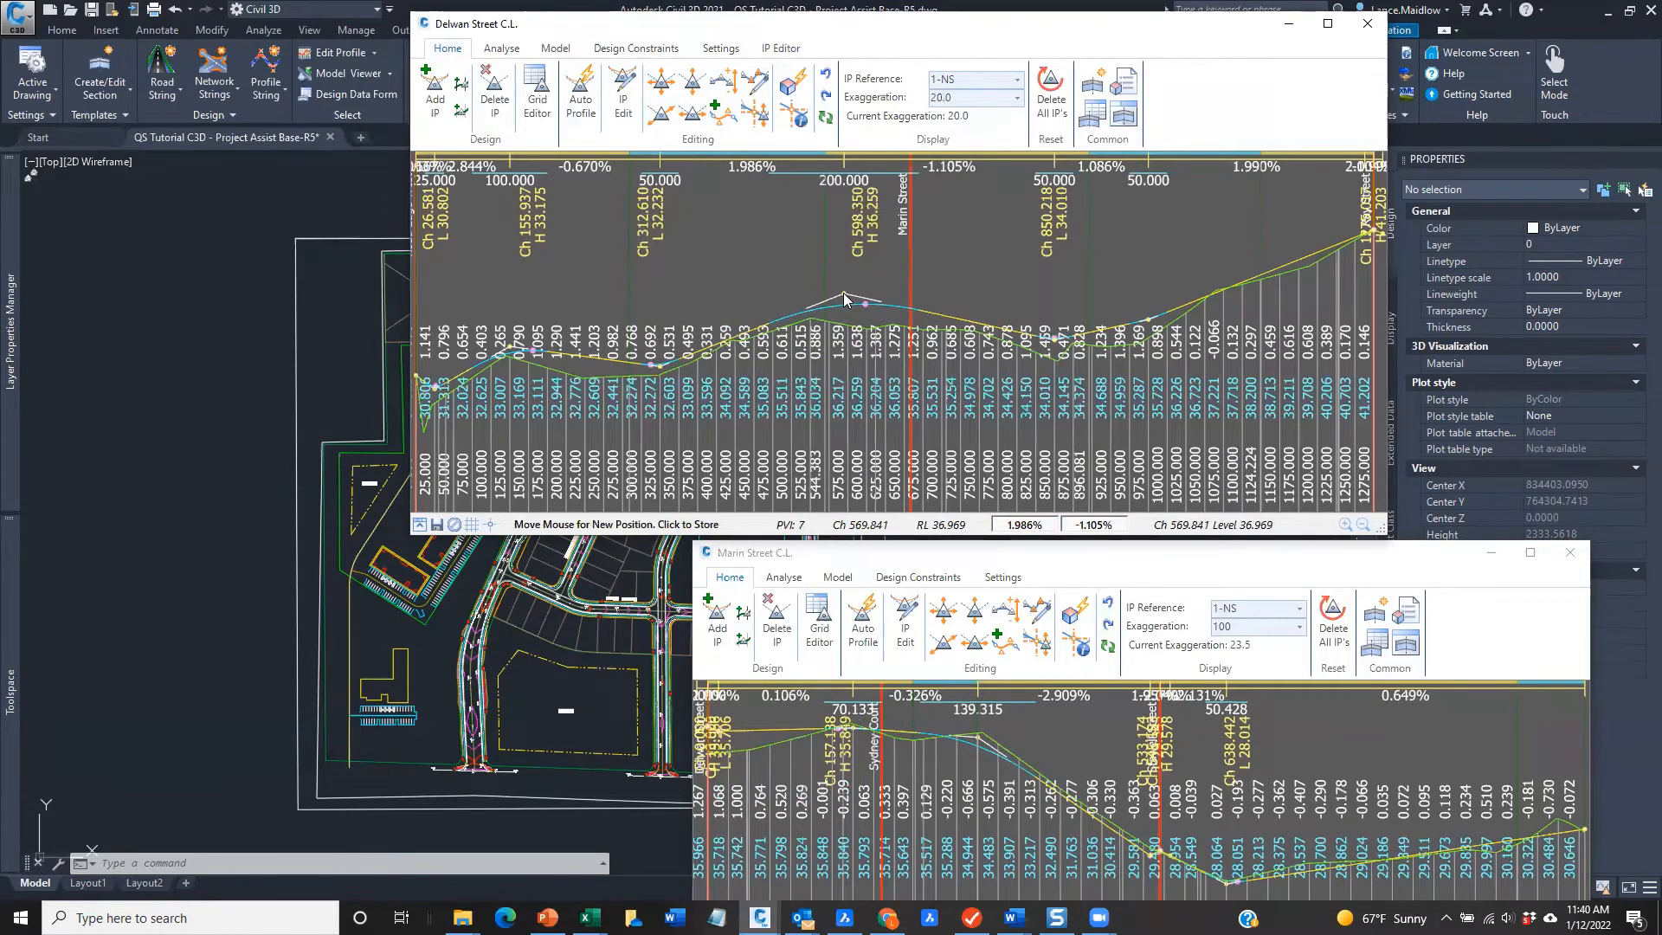
{"action": "left_click", "coordinate": [843, 293]}
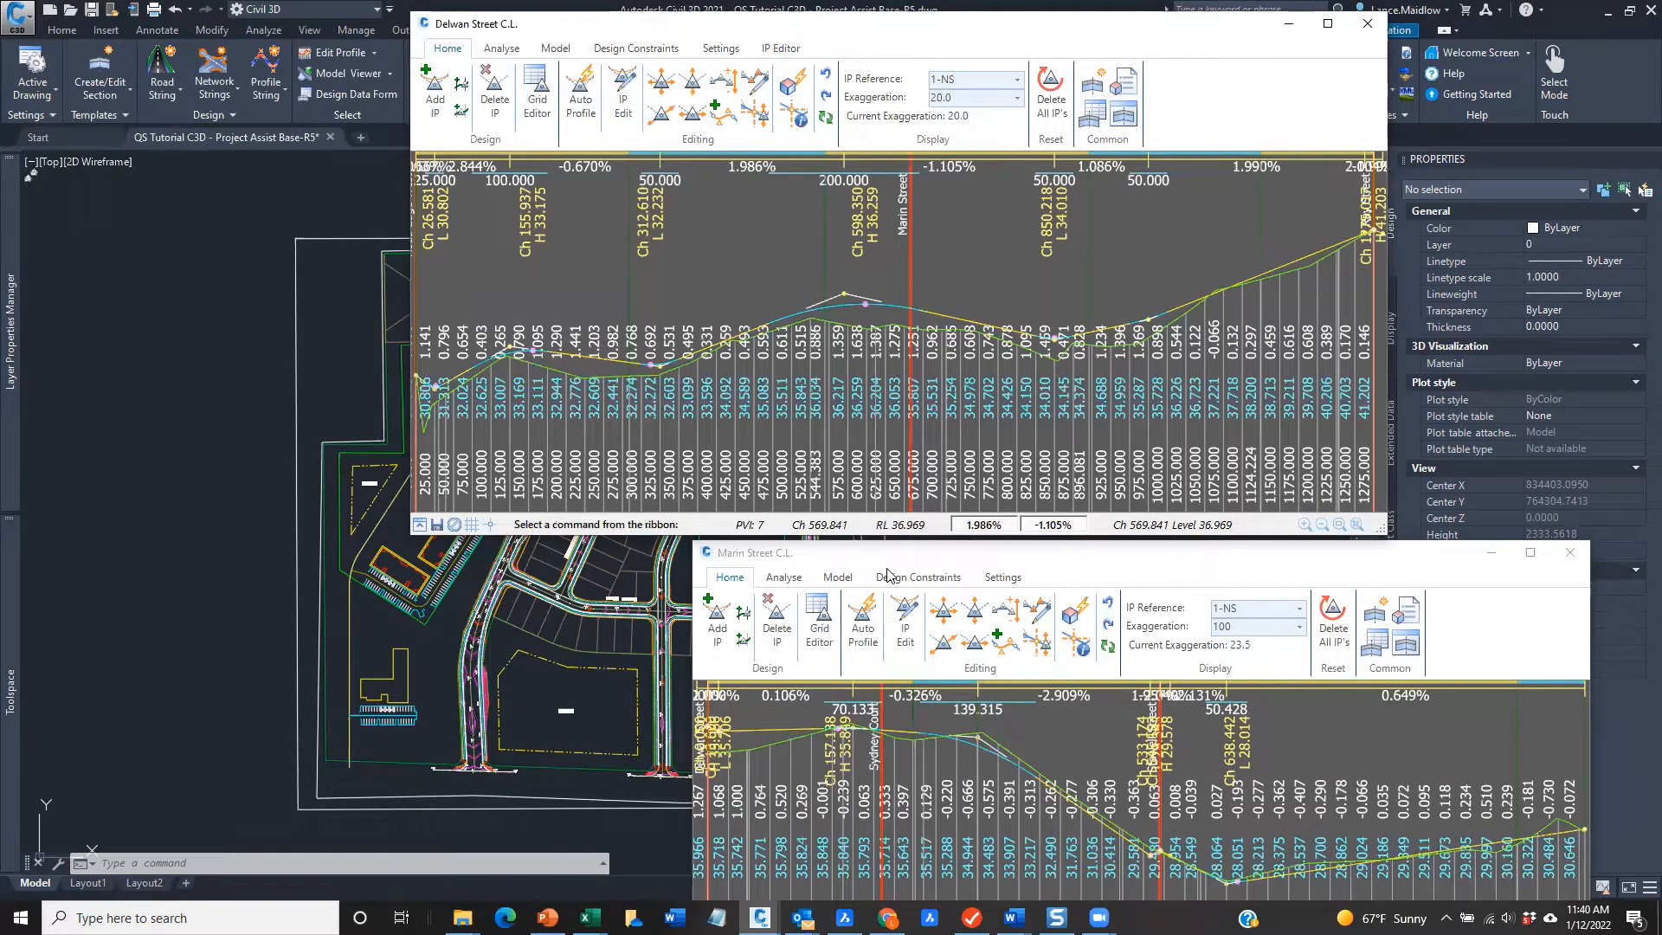
Close the Marin Street and Delwan Street profile windows
{"action": "left_click_drag", "start_coordinate": [890, 554], "coordinate": [727, 542]}
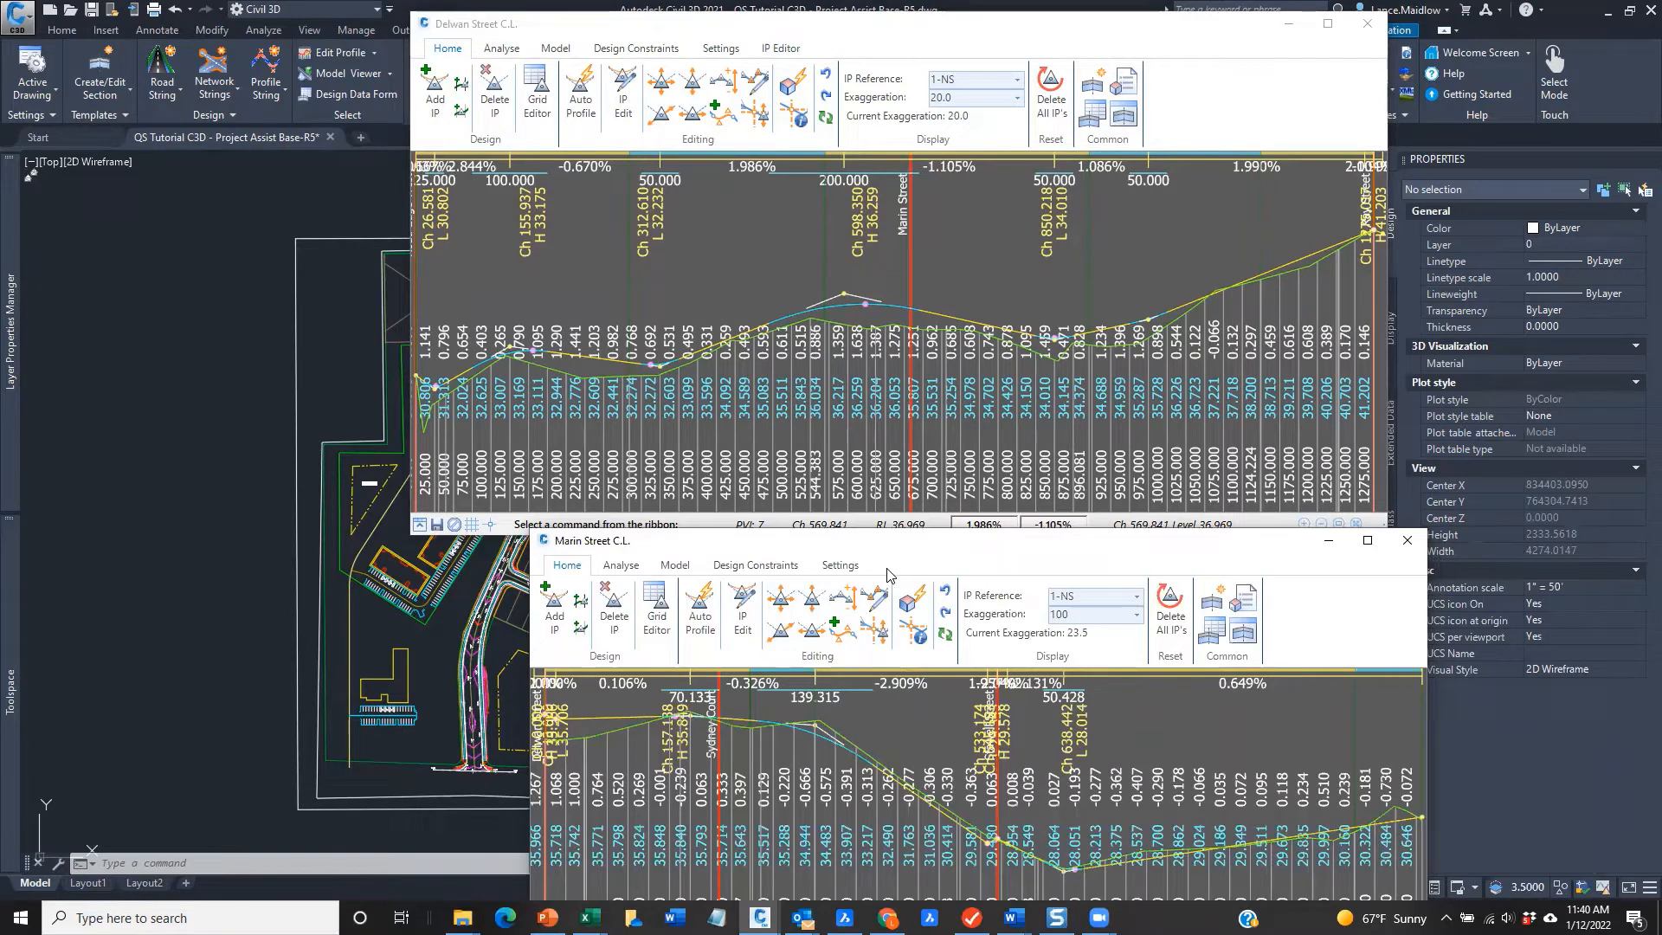
{"action": "left_click", "coordinate": [1407, 540]}
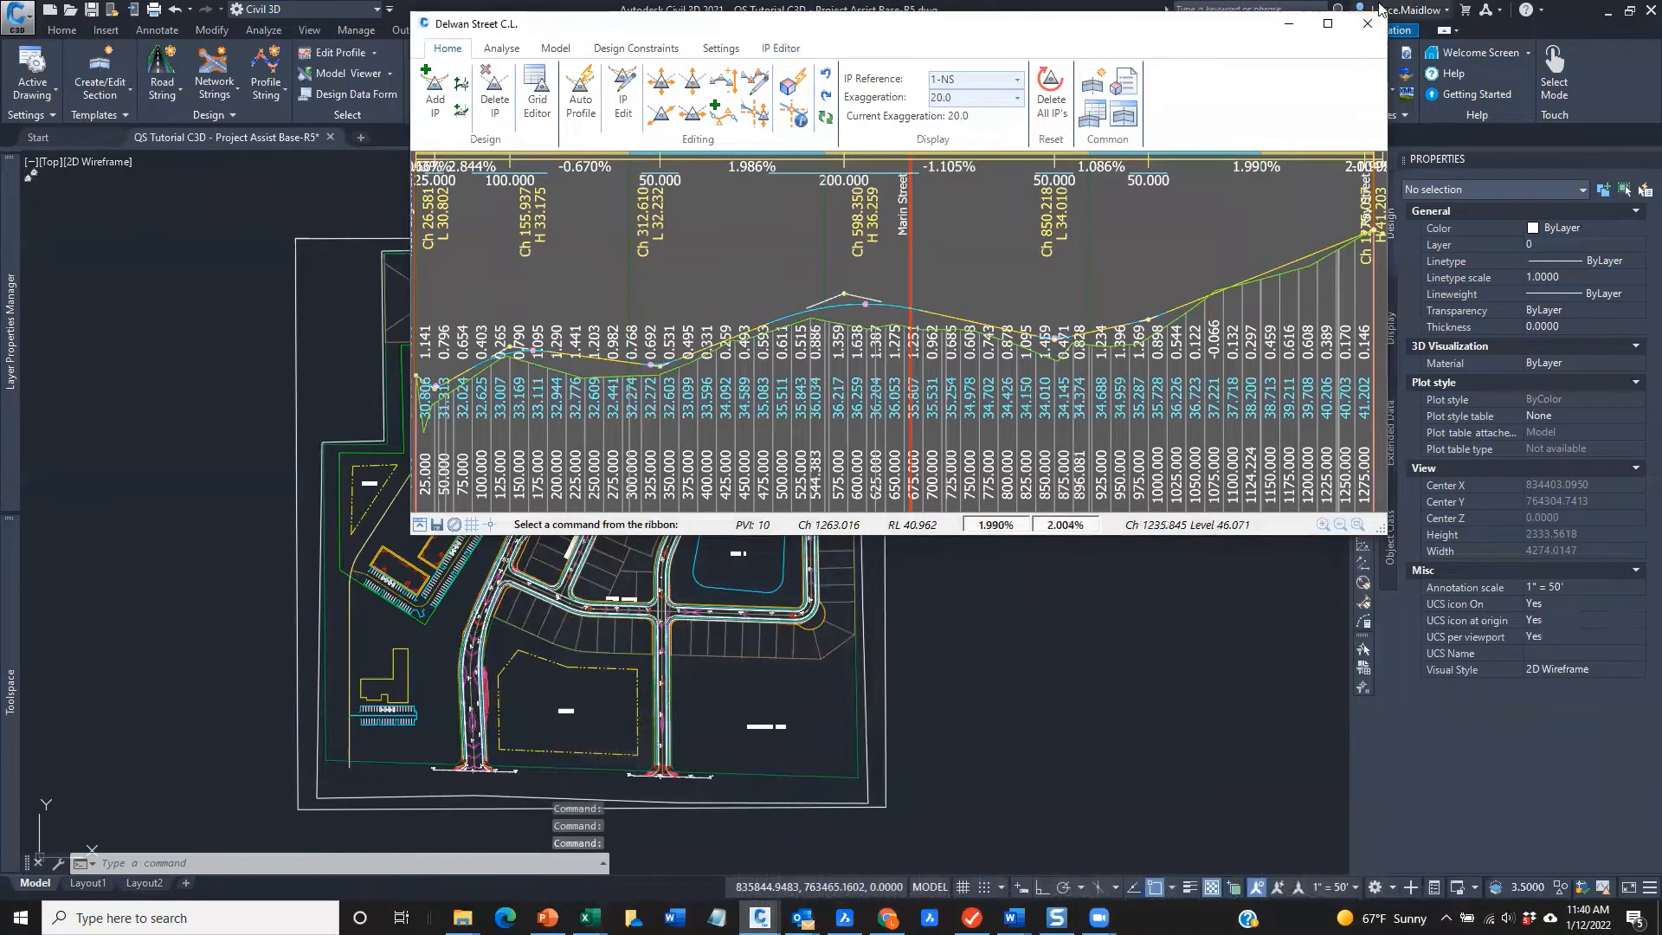
{"action": "left_click", "coordinate": [1368, 23]}
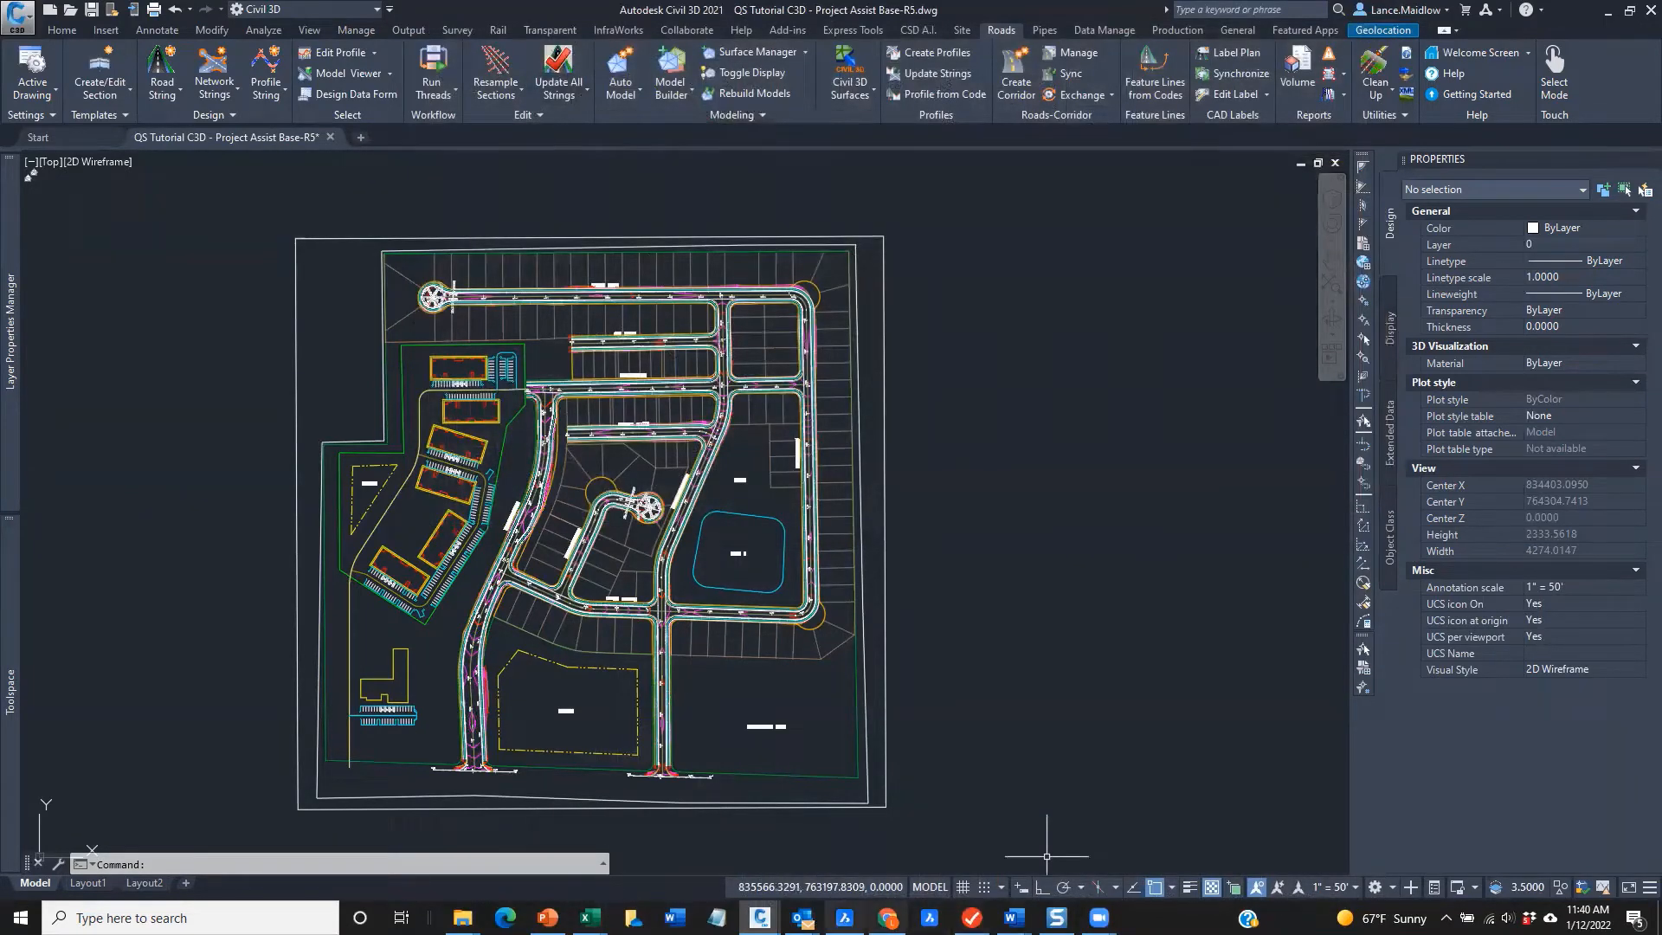
Bring up the Model Viewer, reorient the 3D view to the subdivision's road network, and move the viewer clear of Delwan Street in plan
{"action": "mouse_move", "coordinate": [760, 918]}
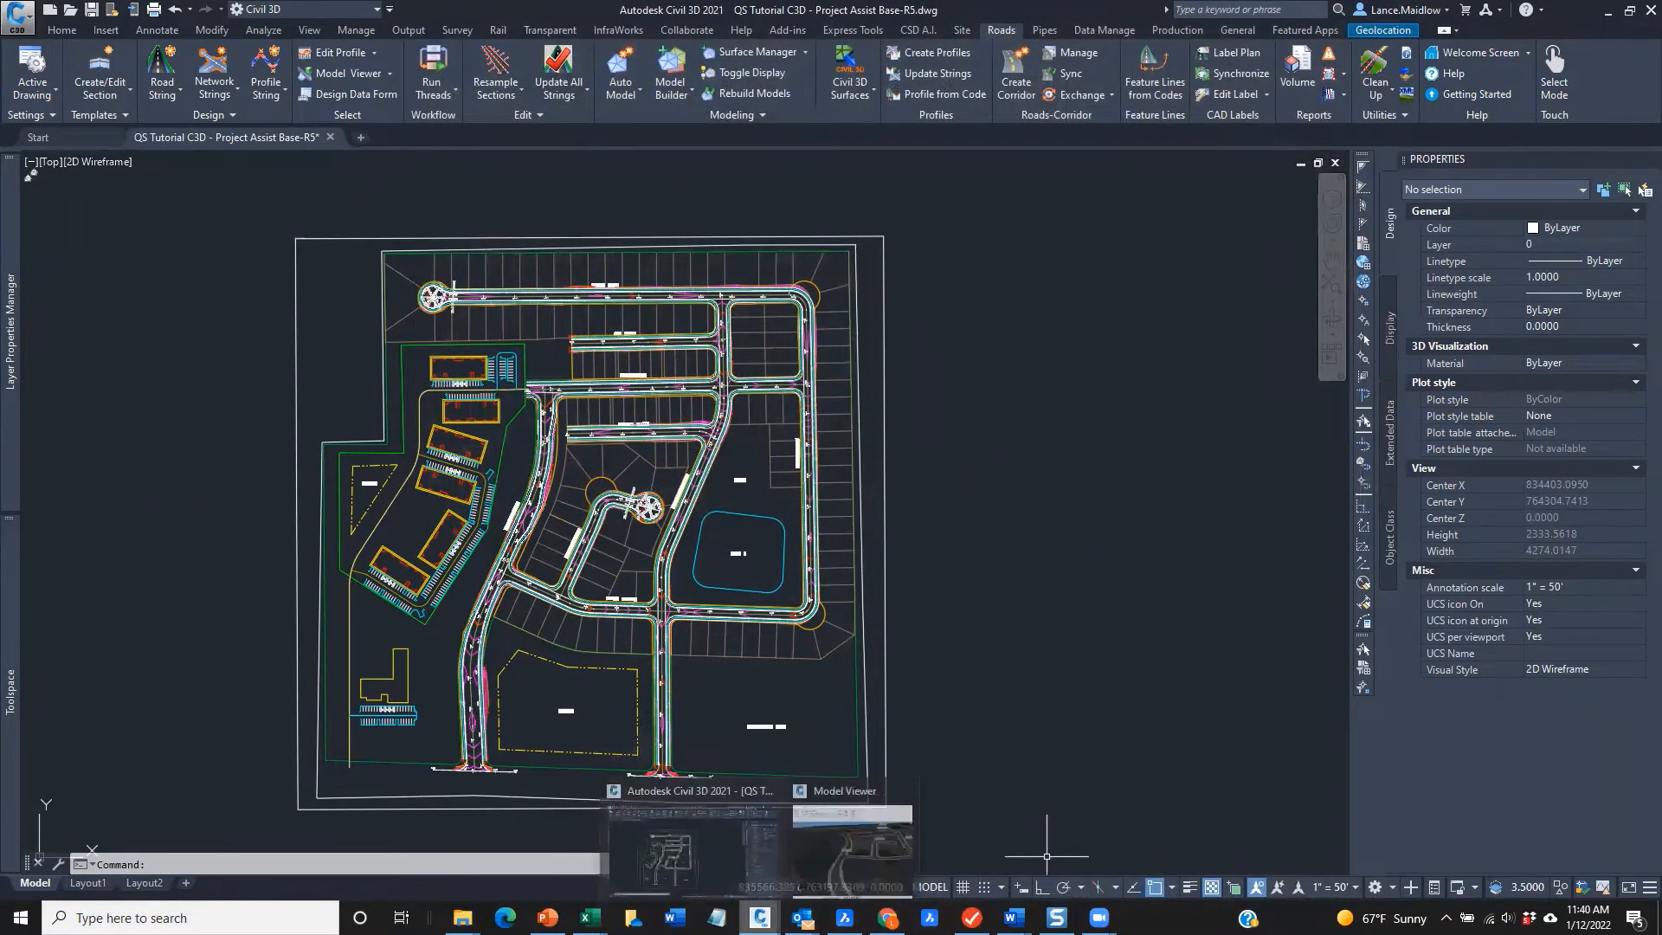
{"action": "left_click", "coordinate": [855, 848]}
{"action": "scroll", "coordinate": [794, 468], "scroll_direction": "down", "scroll_amount": 5}
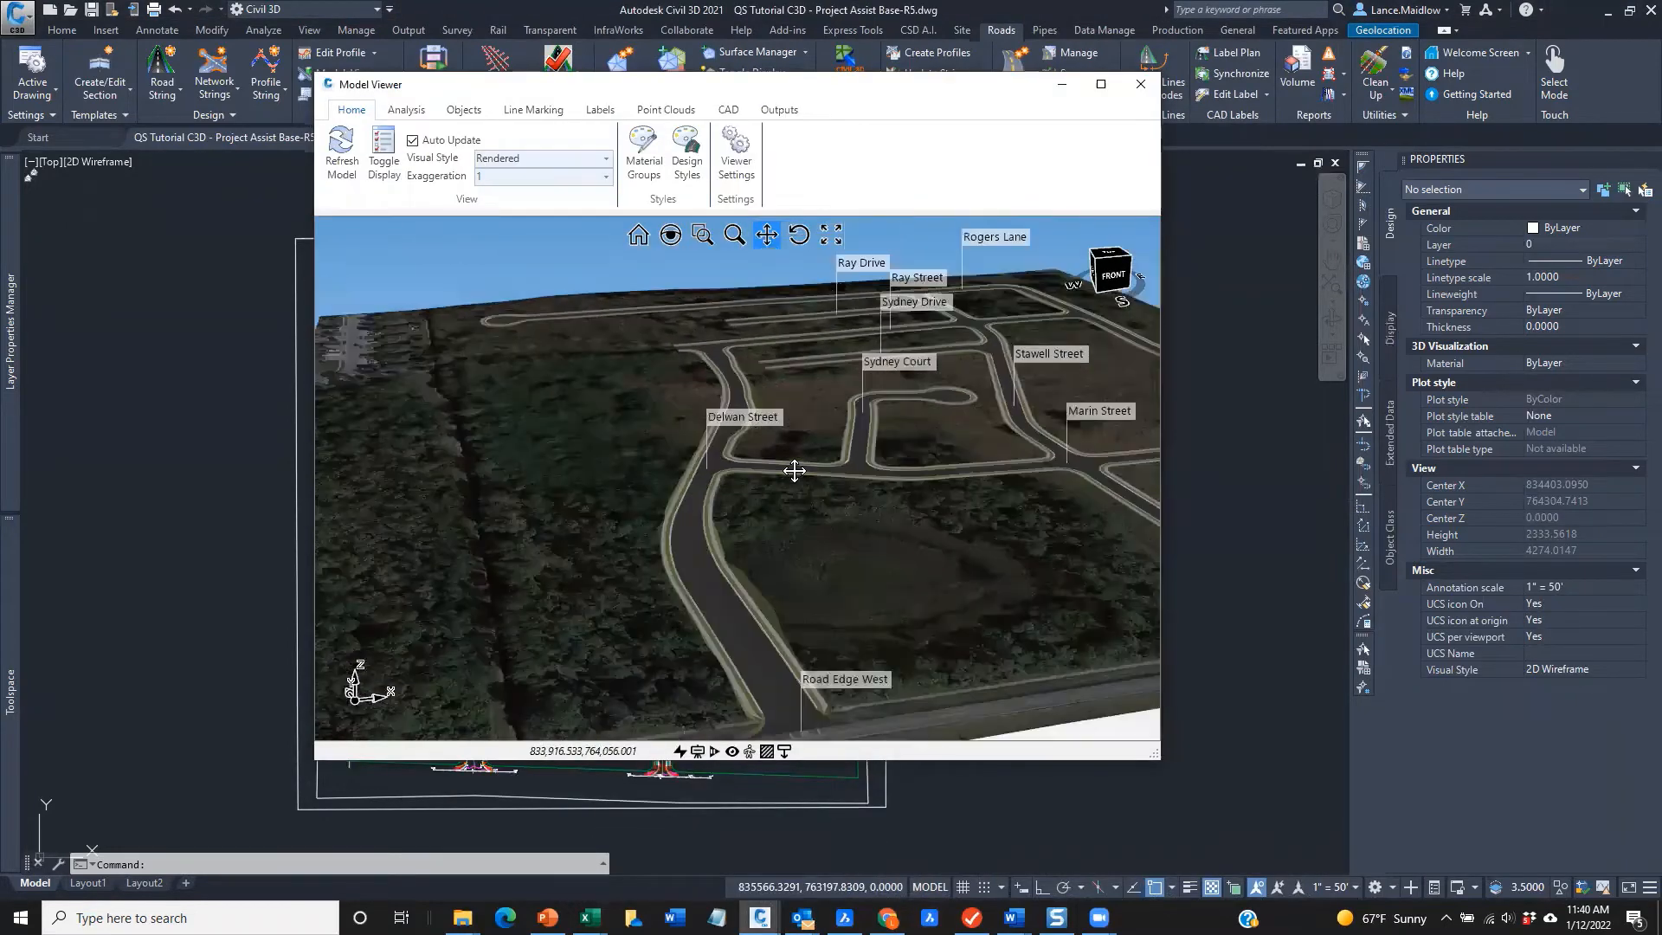
{"action": "left_click_drag", "start_coordinate": [901, 527], "coordinate": [608, 519]}
{"action": "scroll", "coordinate": [609, 520], "scroll_direction": "down", "scroll_amount": 3}
{"action": "middle_click_drag", "start_coordinate": [609, 520], "coordinate": [627, 561]}
{"action": "middle_click_drag", "start_coordinate": [550, 507], "coordinate": [551, 530]}
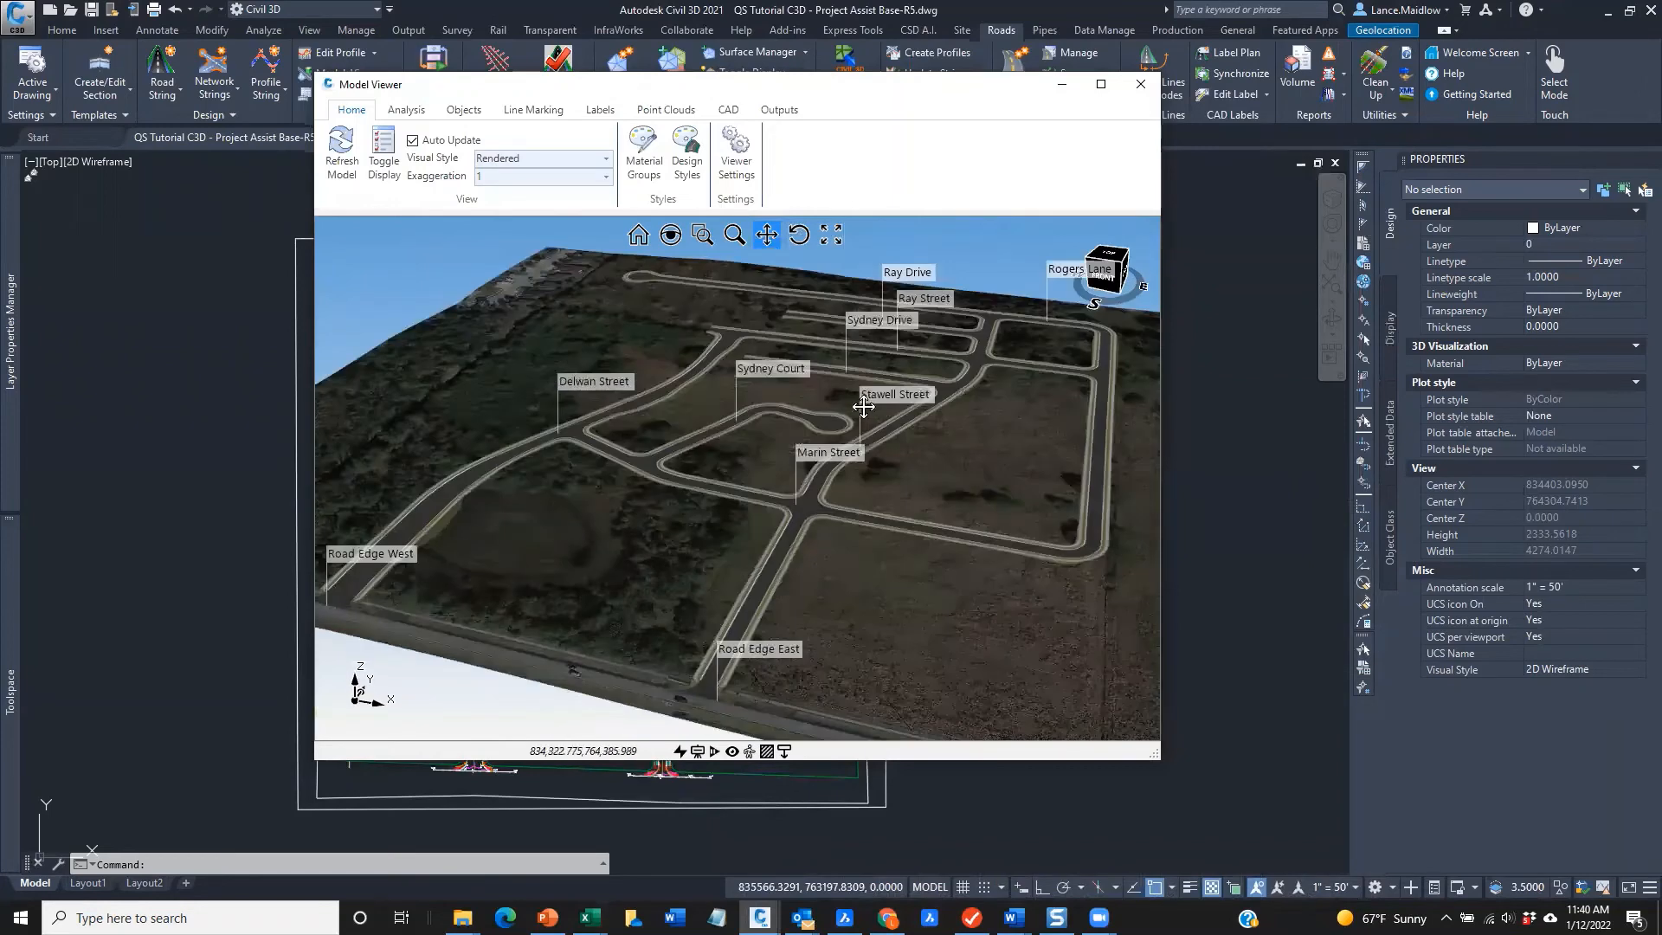
{"action": "left_click_drag", "start_coordinate": [889, 405], "coordinate": [1191, 564]}
{"action": "left_click_drag", "start_coordinate": [968, 579], "coordinate": [775, 456]}
{"action": "left_click_drag", "start_coordinate": [727, 85], "coordinate": [1119, 147]}
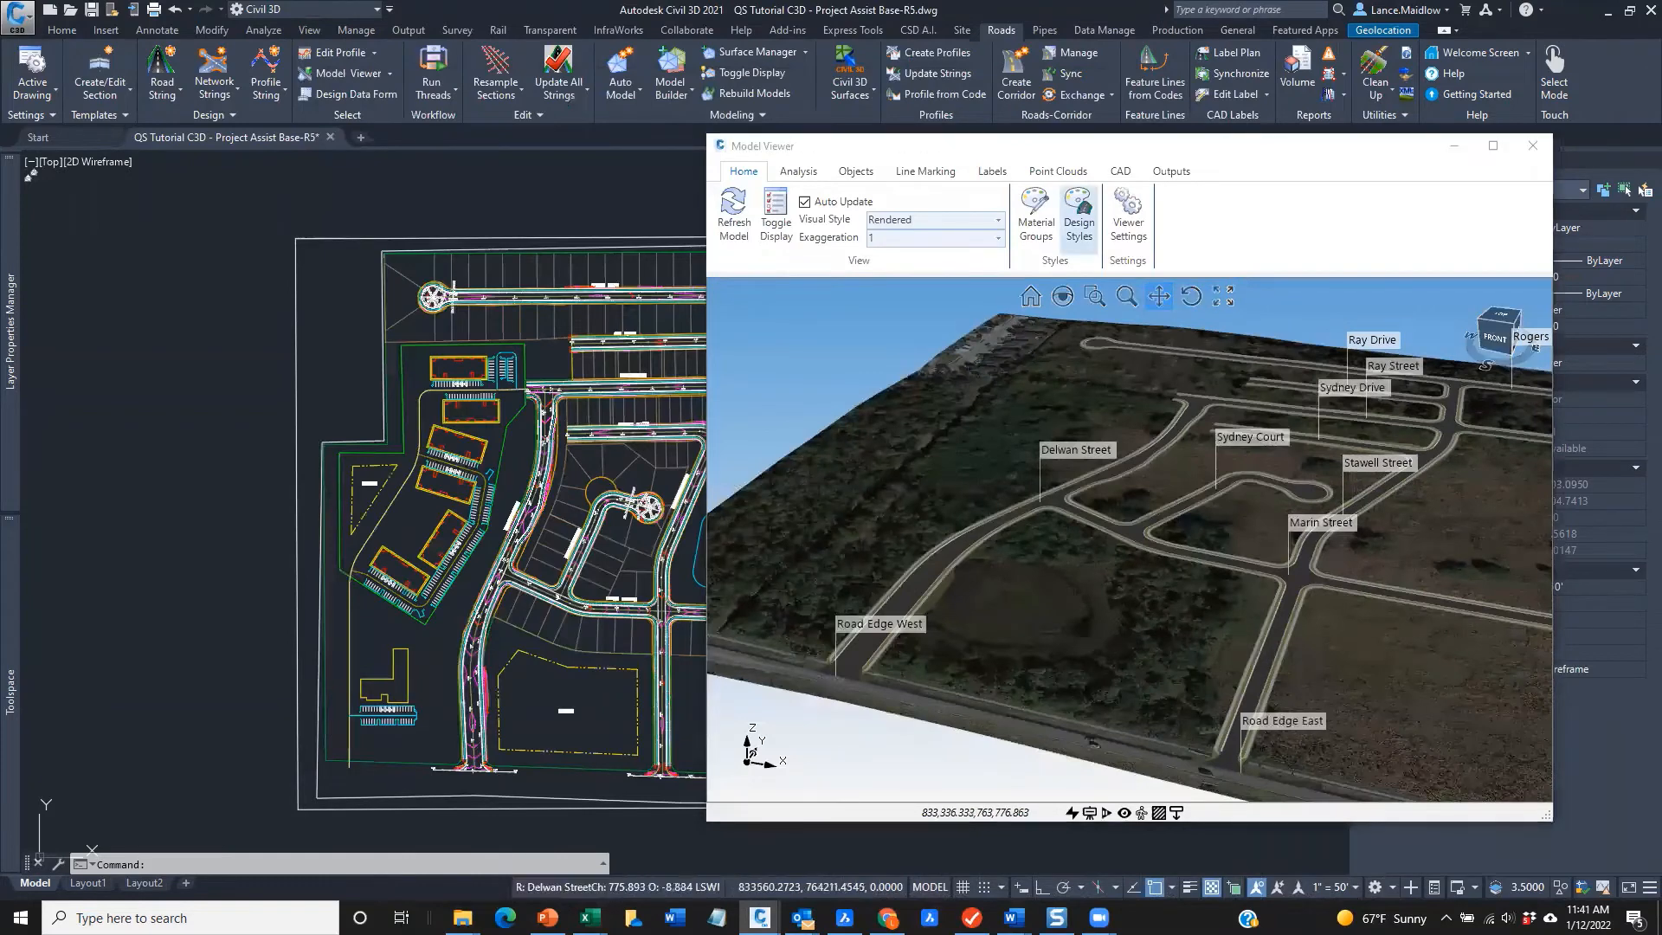
Open the Delwan Street profile from its road in the 3D model and place the profile window so the model stays partly uncovered
{"action": "scroll", "coordinate": [1204, 557], "scroll_direction": "up", "scroll_amount": 3}
{"action": "scroll", "coordinate": [1208, 556], "scroll_direction": "down", "scroll_amount": 2}
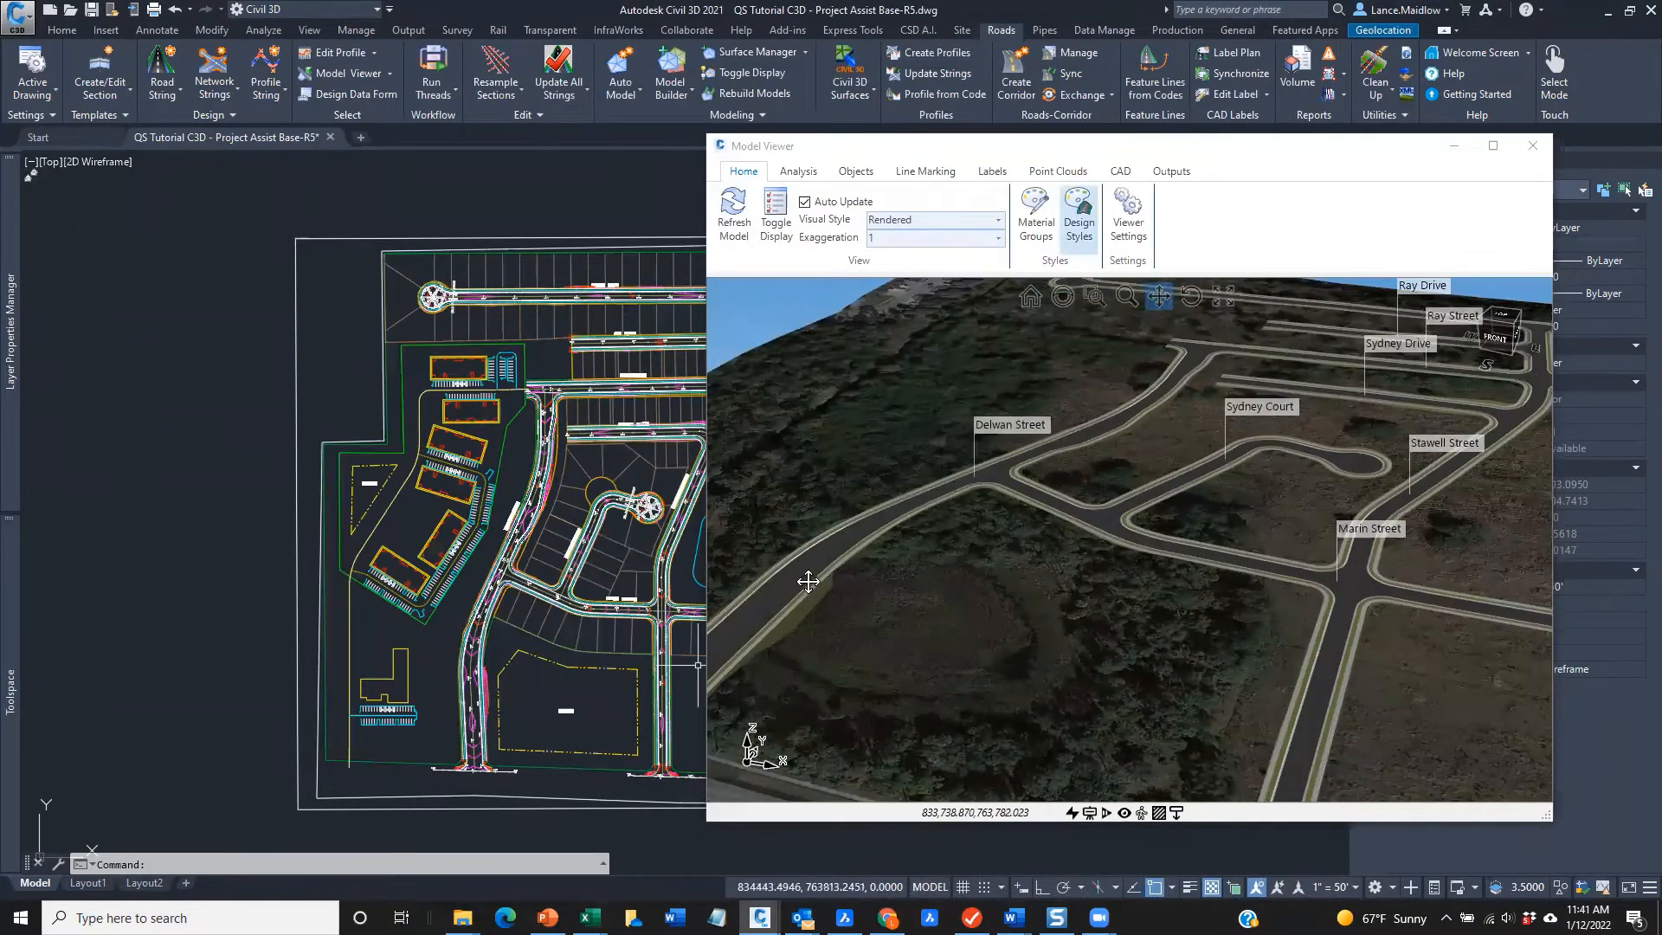
{"action": "left_click", "coordinate": [816, 556]}
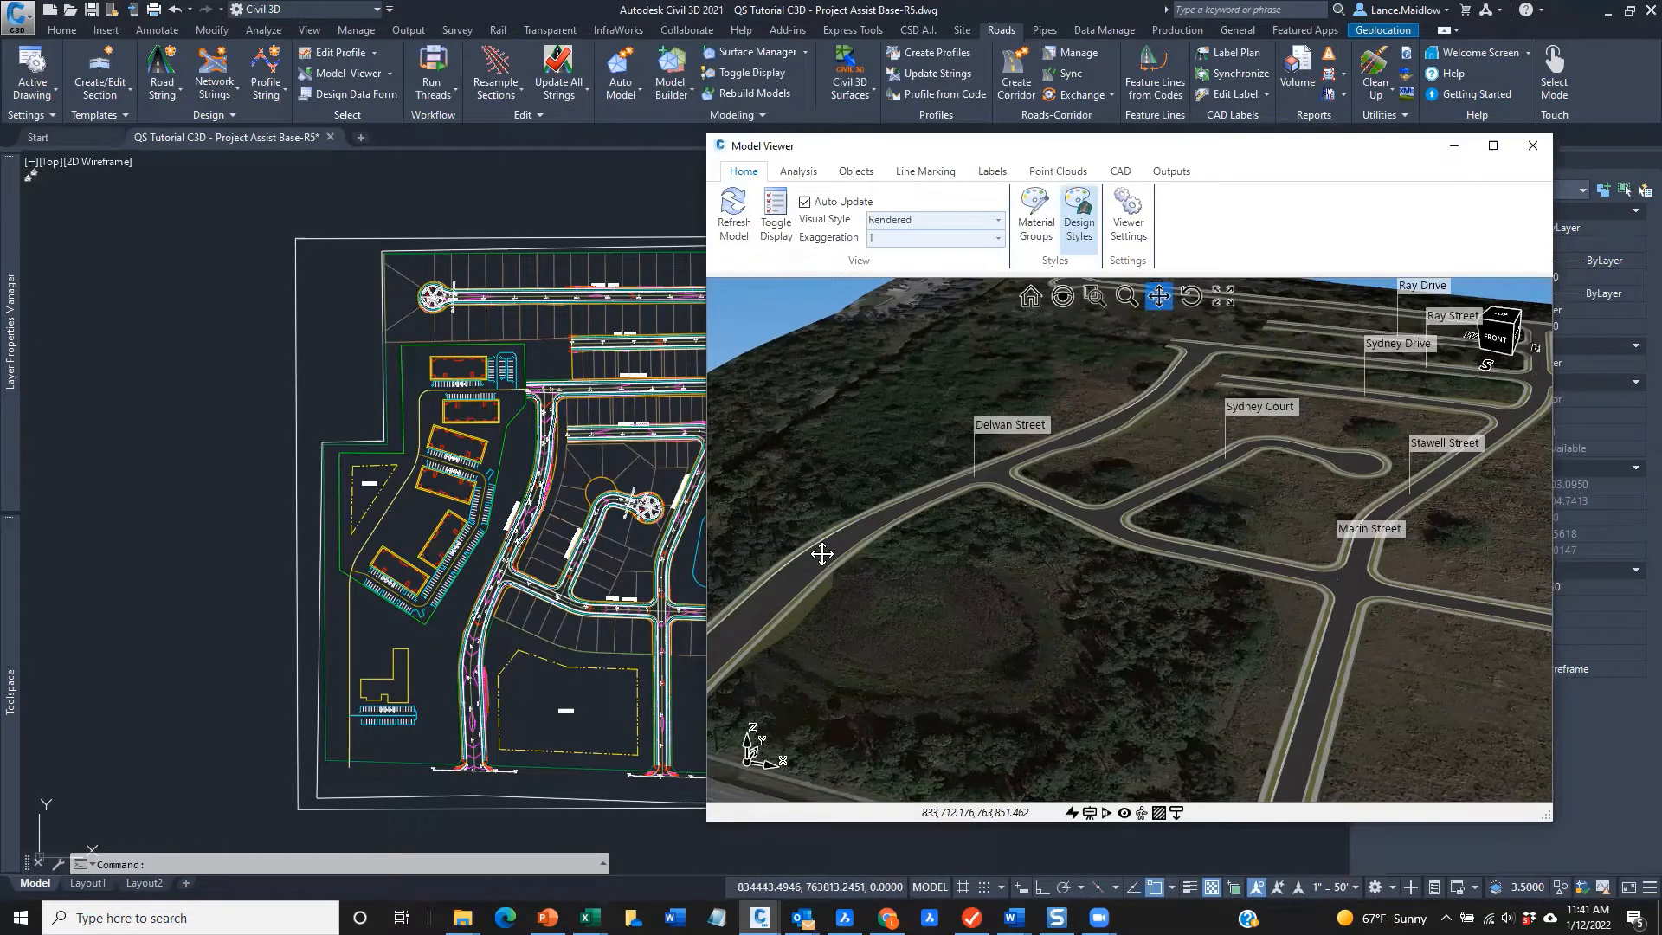
{"action": "right_click", "coordinate": [821, 554]}
{"action": "left_click", "coordinate": [910, 696]}
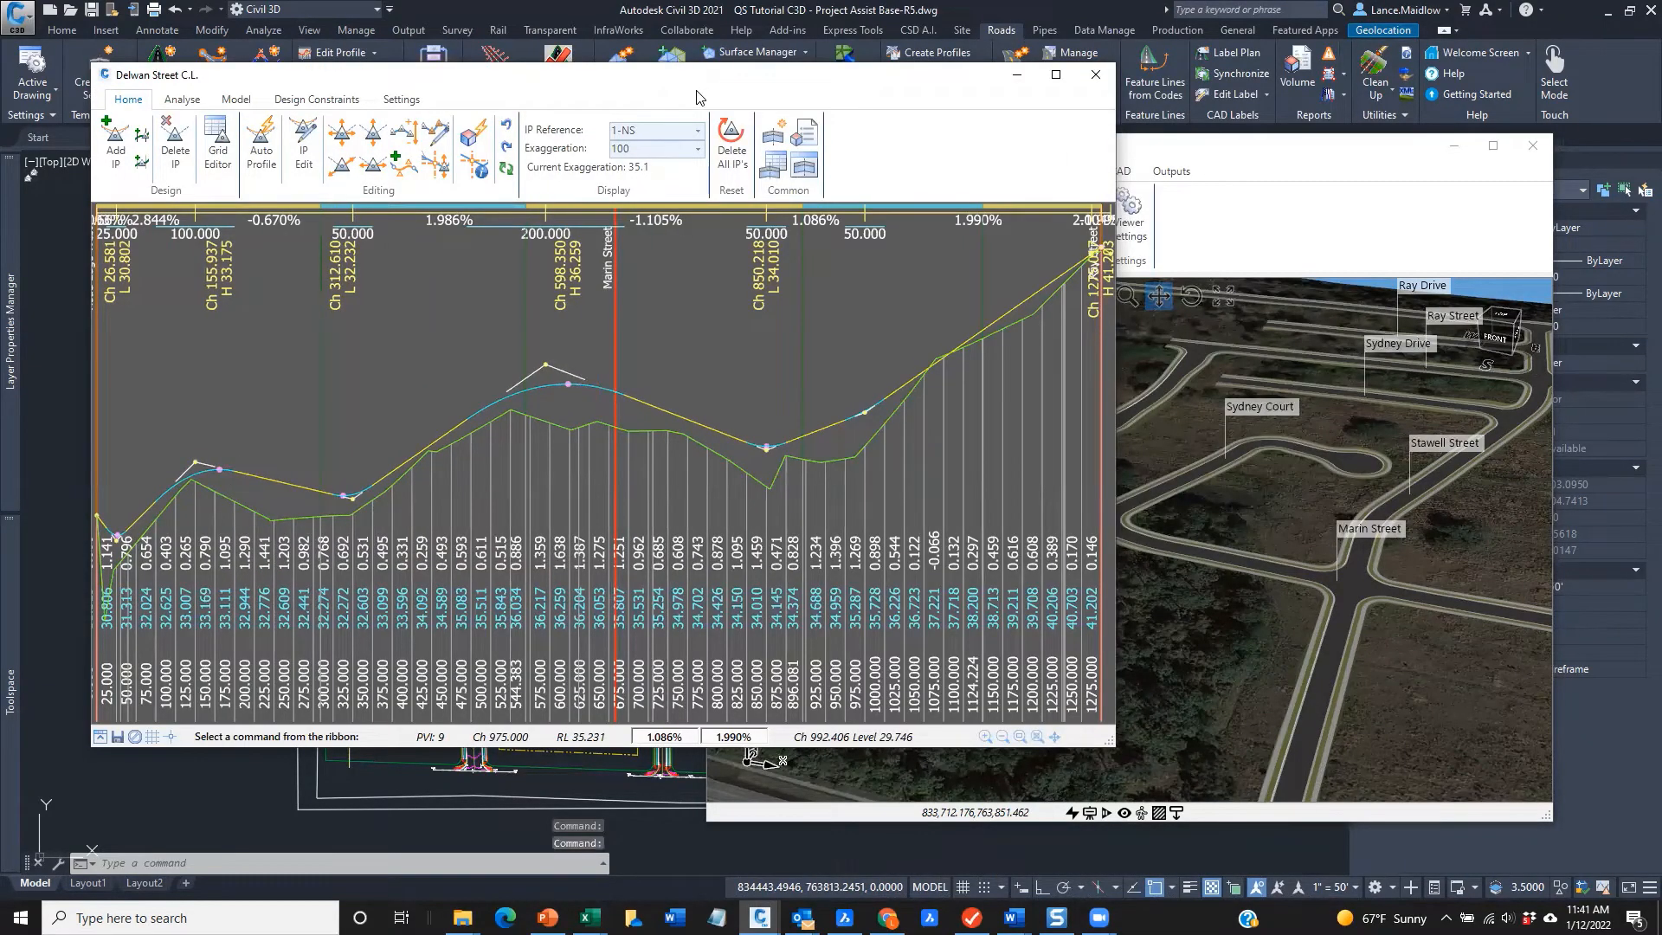
{"action": "left_click_drag", "start_coordinate": [699, 96], "coordinate": [530, 185]}
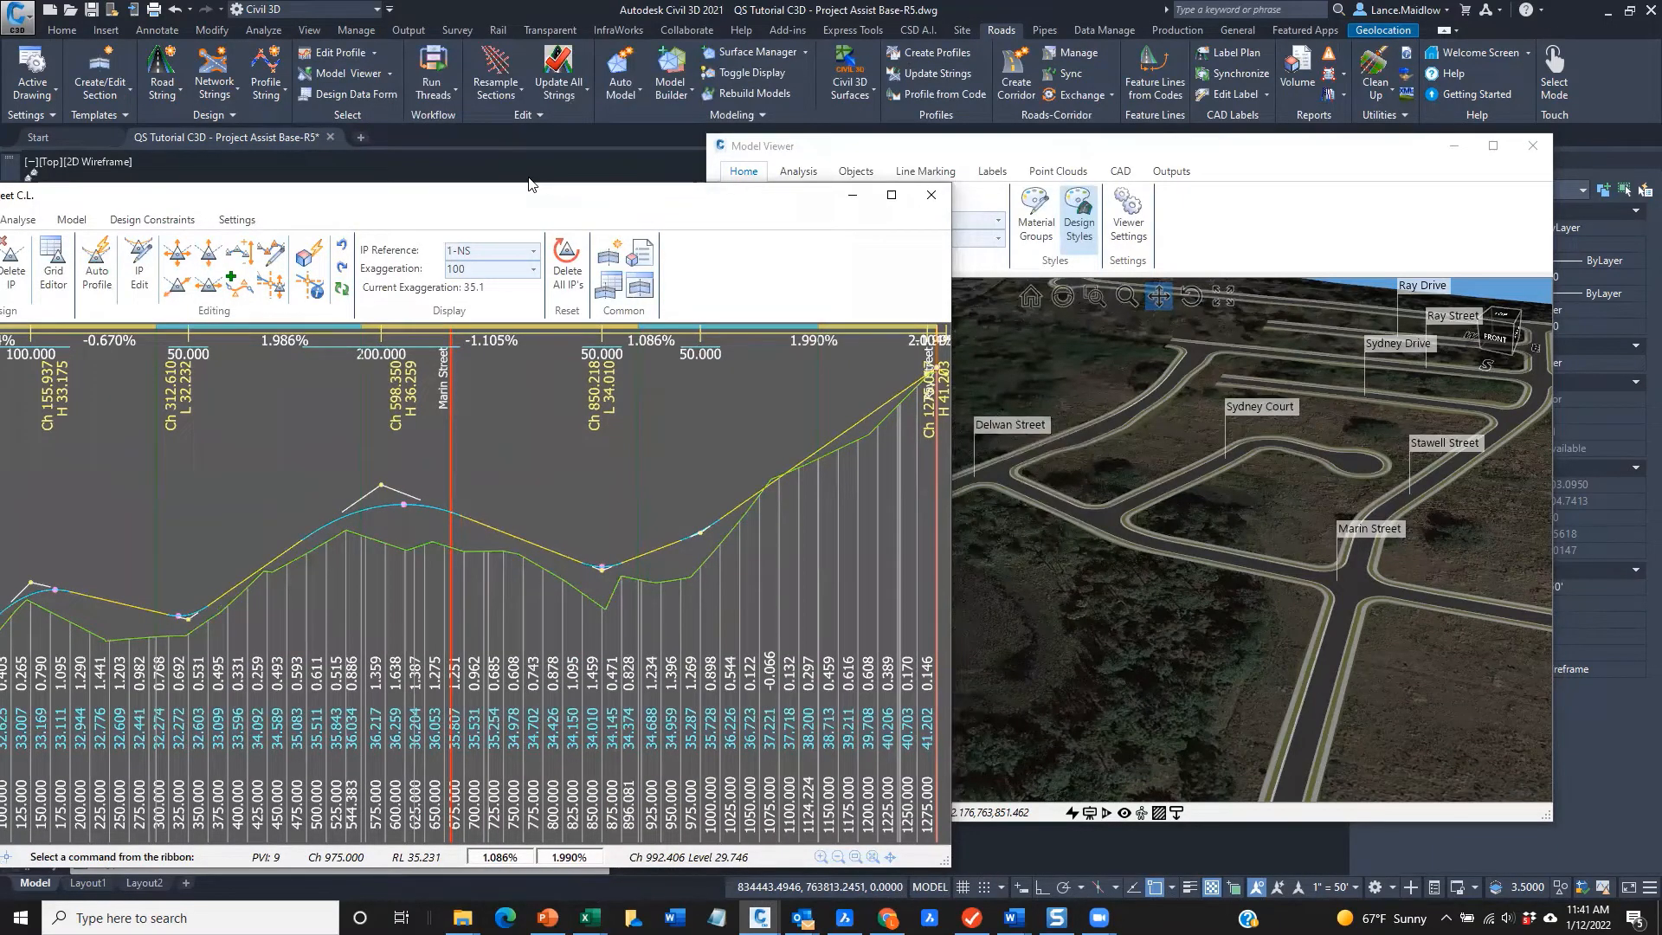
{"action": "left_click_drag", "start_coordinate": [531, 185], "coordinate": [513, 146]}
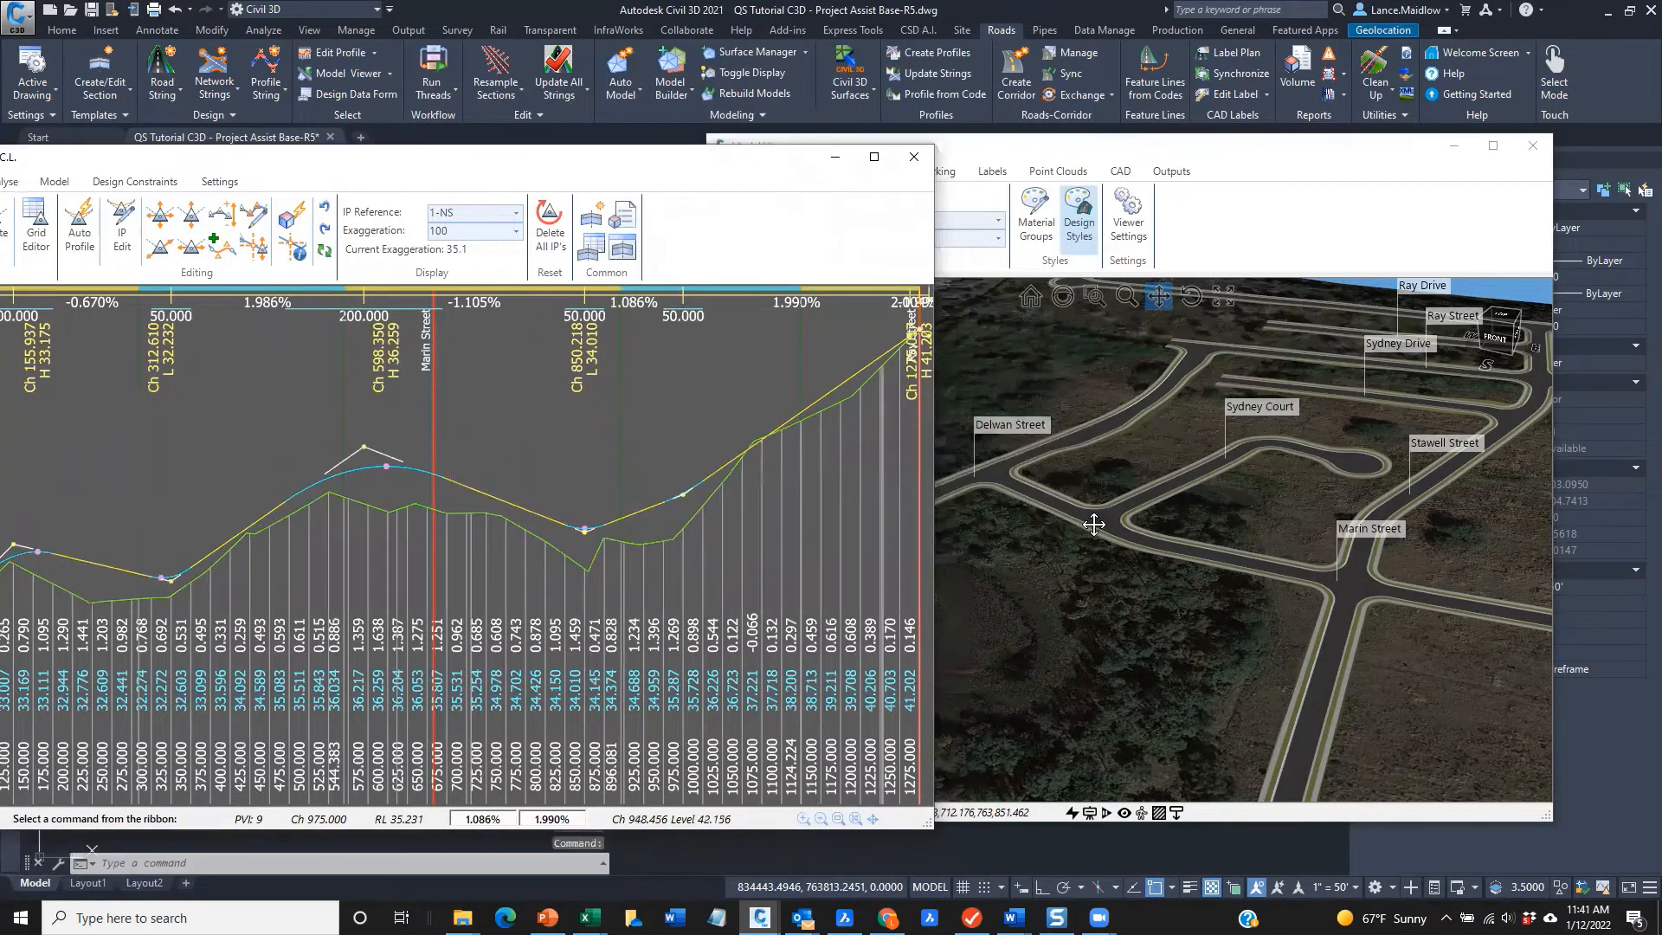
Move the Delwan Street crest PVI just before Marin Street down to about level 33.56 at about chainage 570
{"action": "left_click", "coordinate": [191, 221]}
{"action": "left_click", "coordinate": [365, 452]}
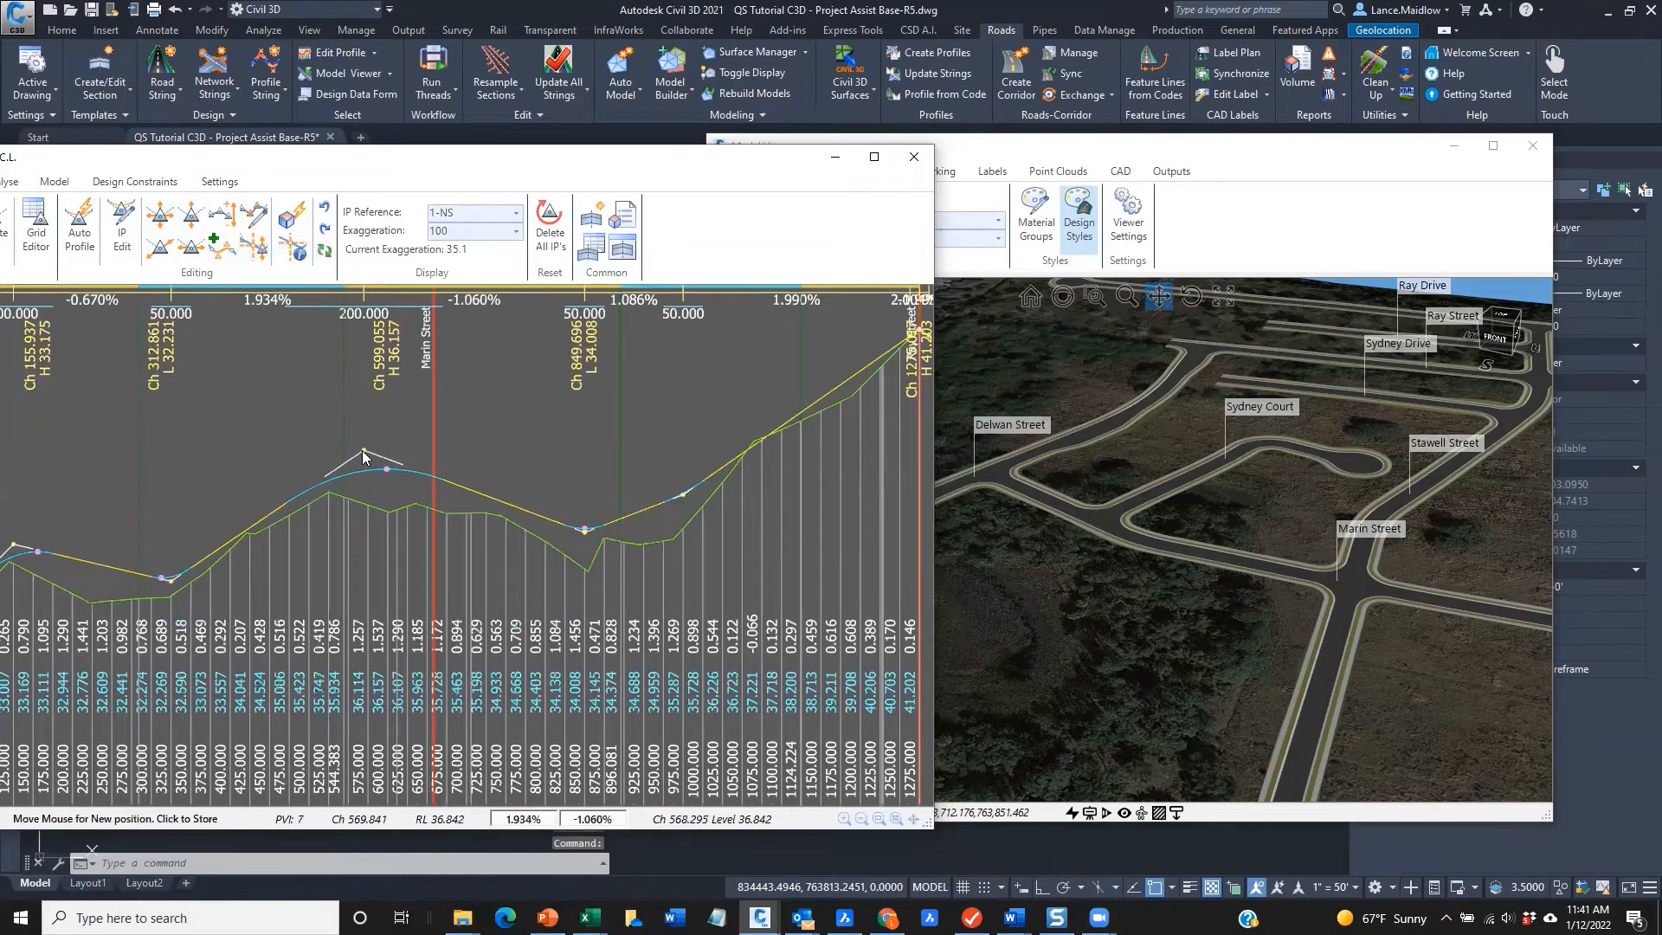
{"action": "left_click", "coordinate": [350, 549]}
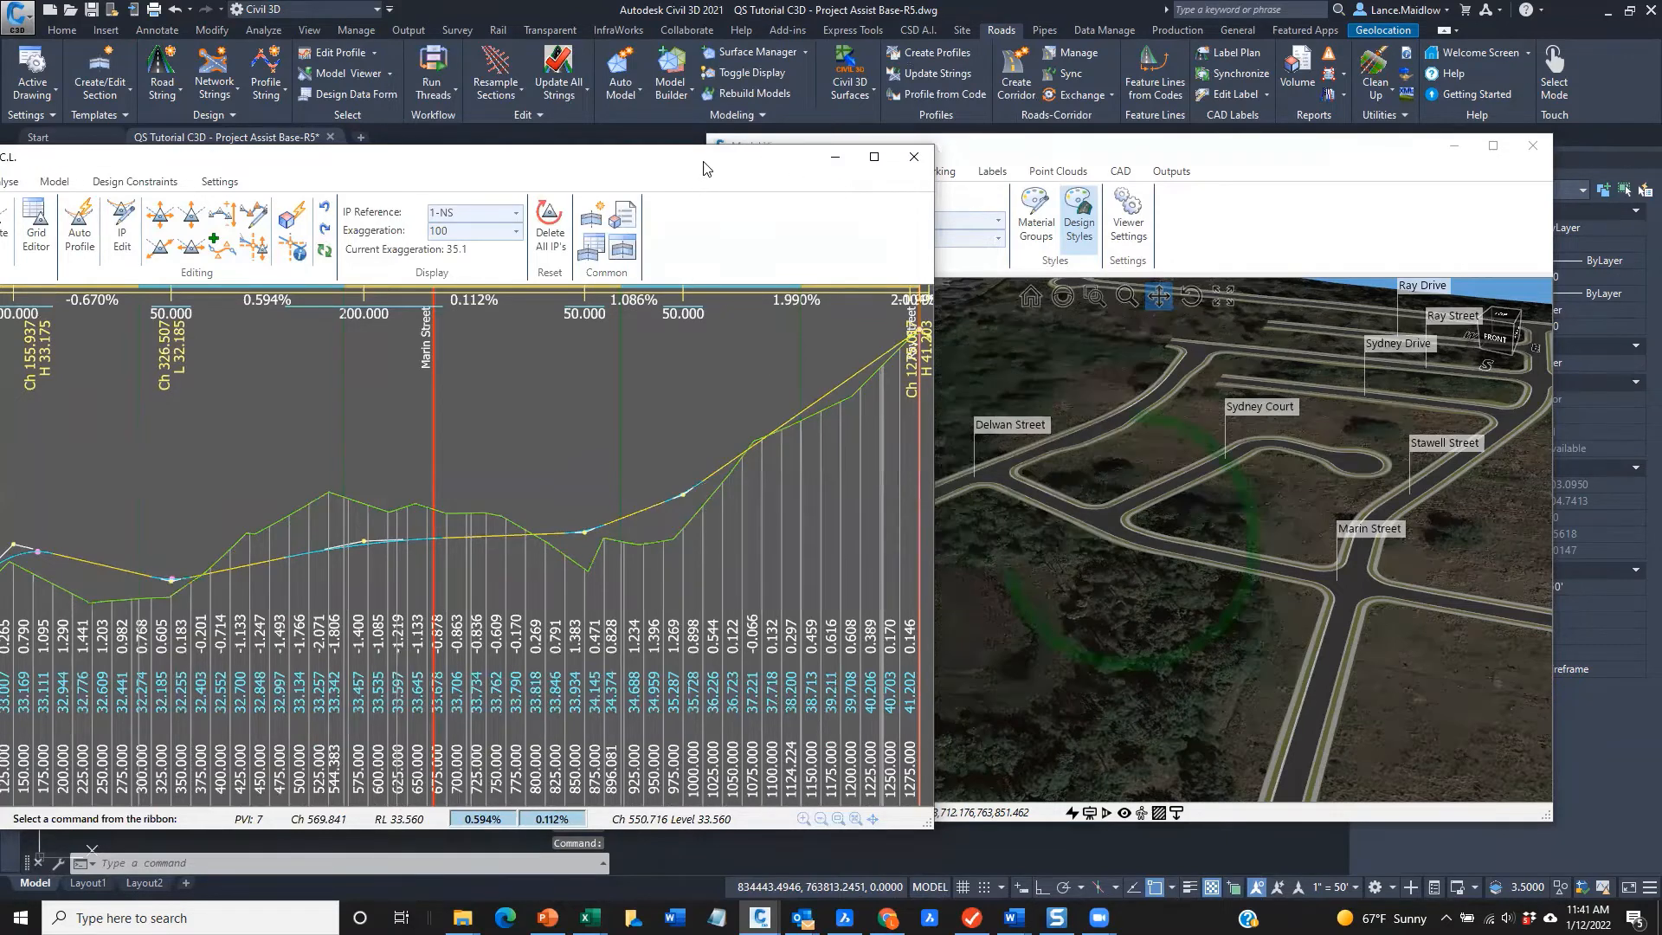
Bring the Model Viewer in front of the profile and examine the Delwan Street and Marin Street intersection in the 3D model
{"action": "left_click", "coordinate": [1027, 736]}
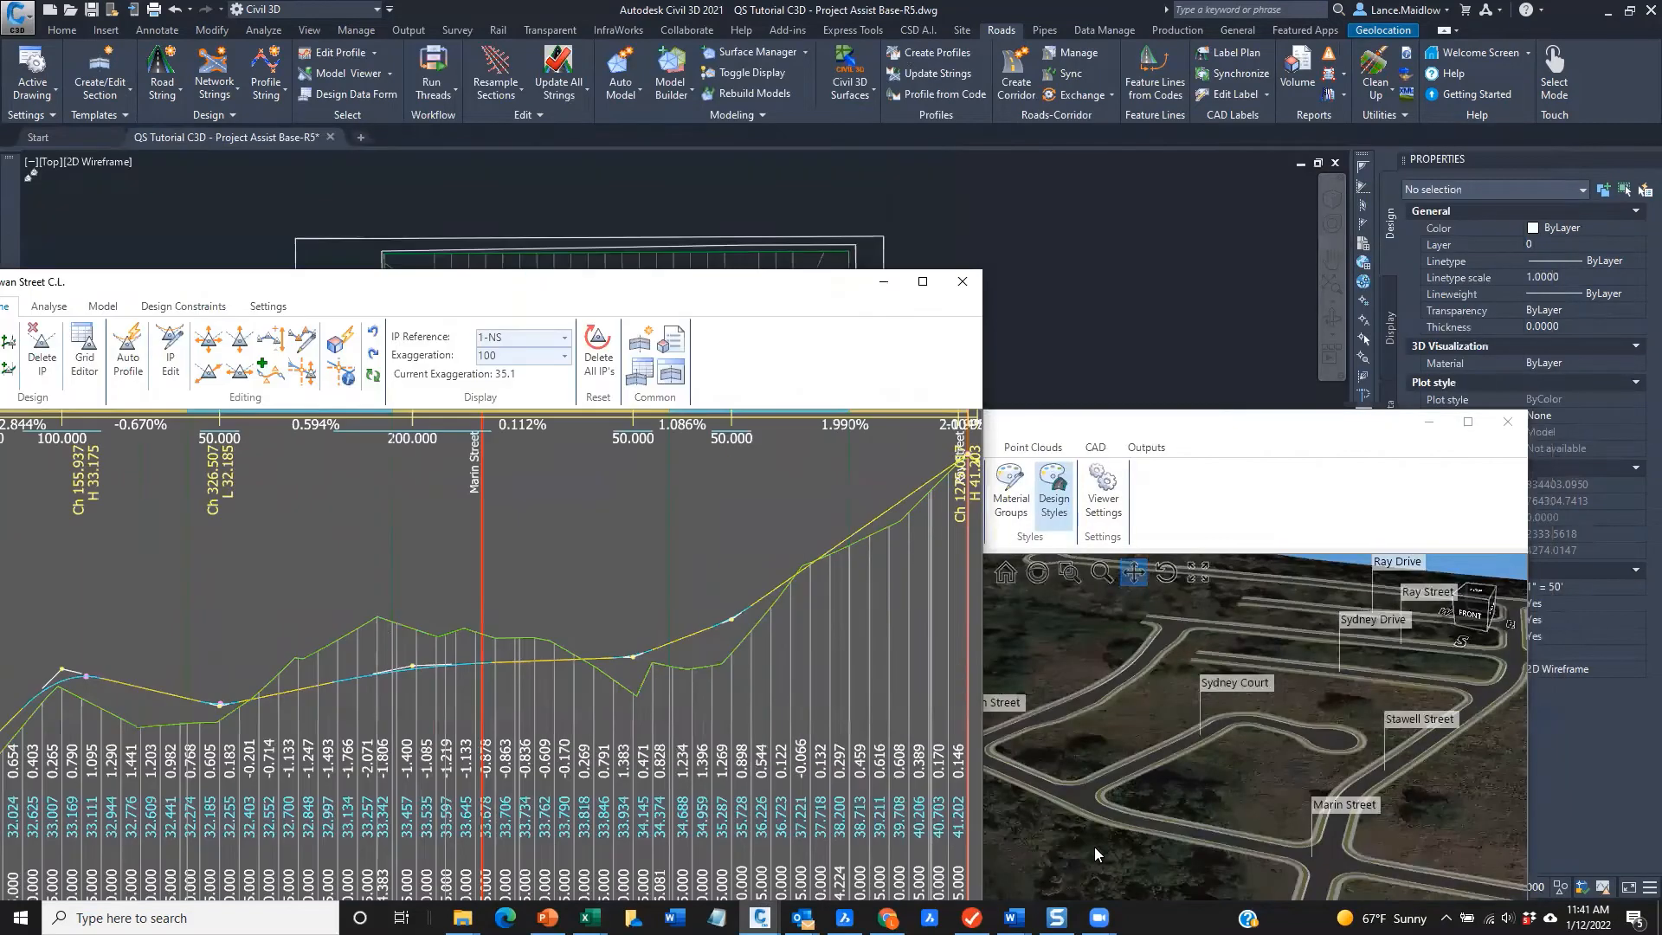
{"action": "left_click_drag", "start_coordinate": [1146, 715], "coordinate": [1252, 692]}
{"action": "scroll", "coordinate": [1211, 709], "scroll_direction": "up", "scroll_amount": 2}
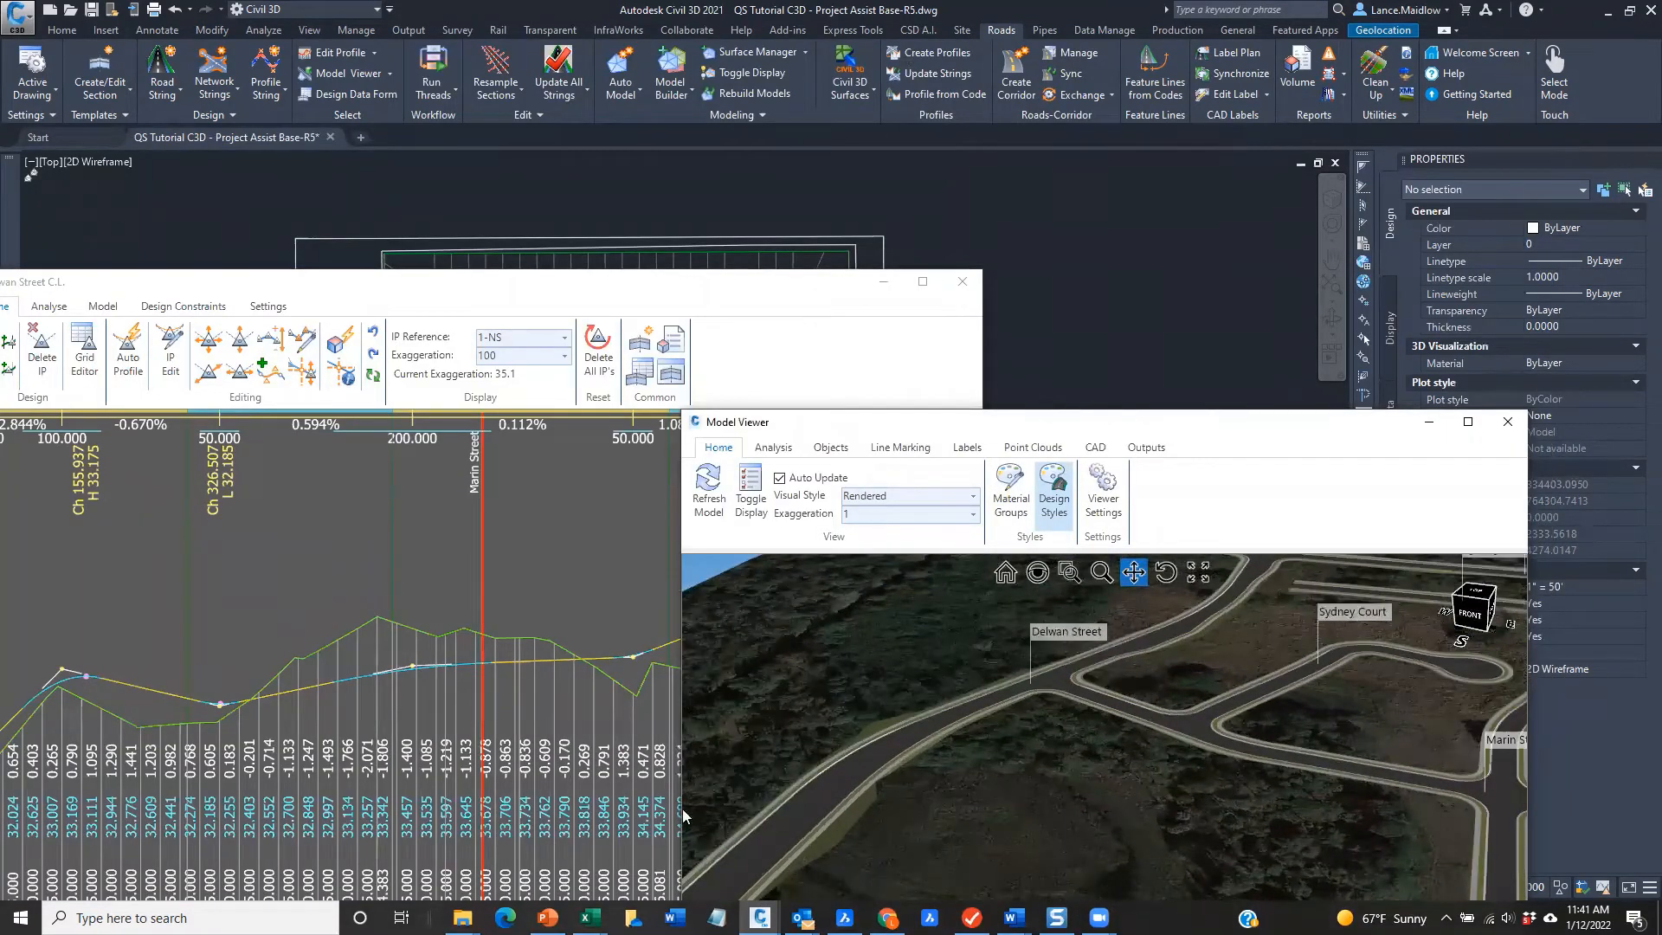
{"action": "scroll", "coordinate": [1397, 824], "scroll_direction": "down", "scroll_amount": 2}
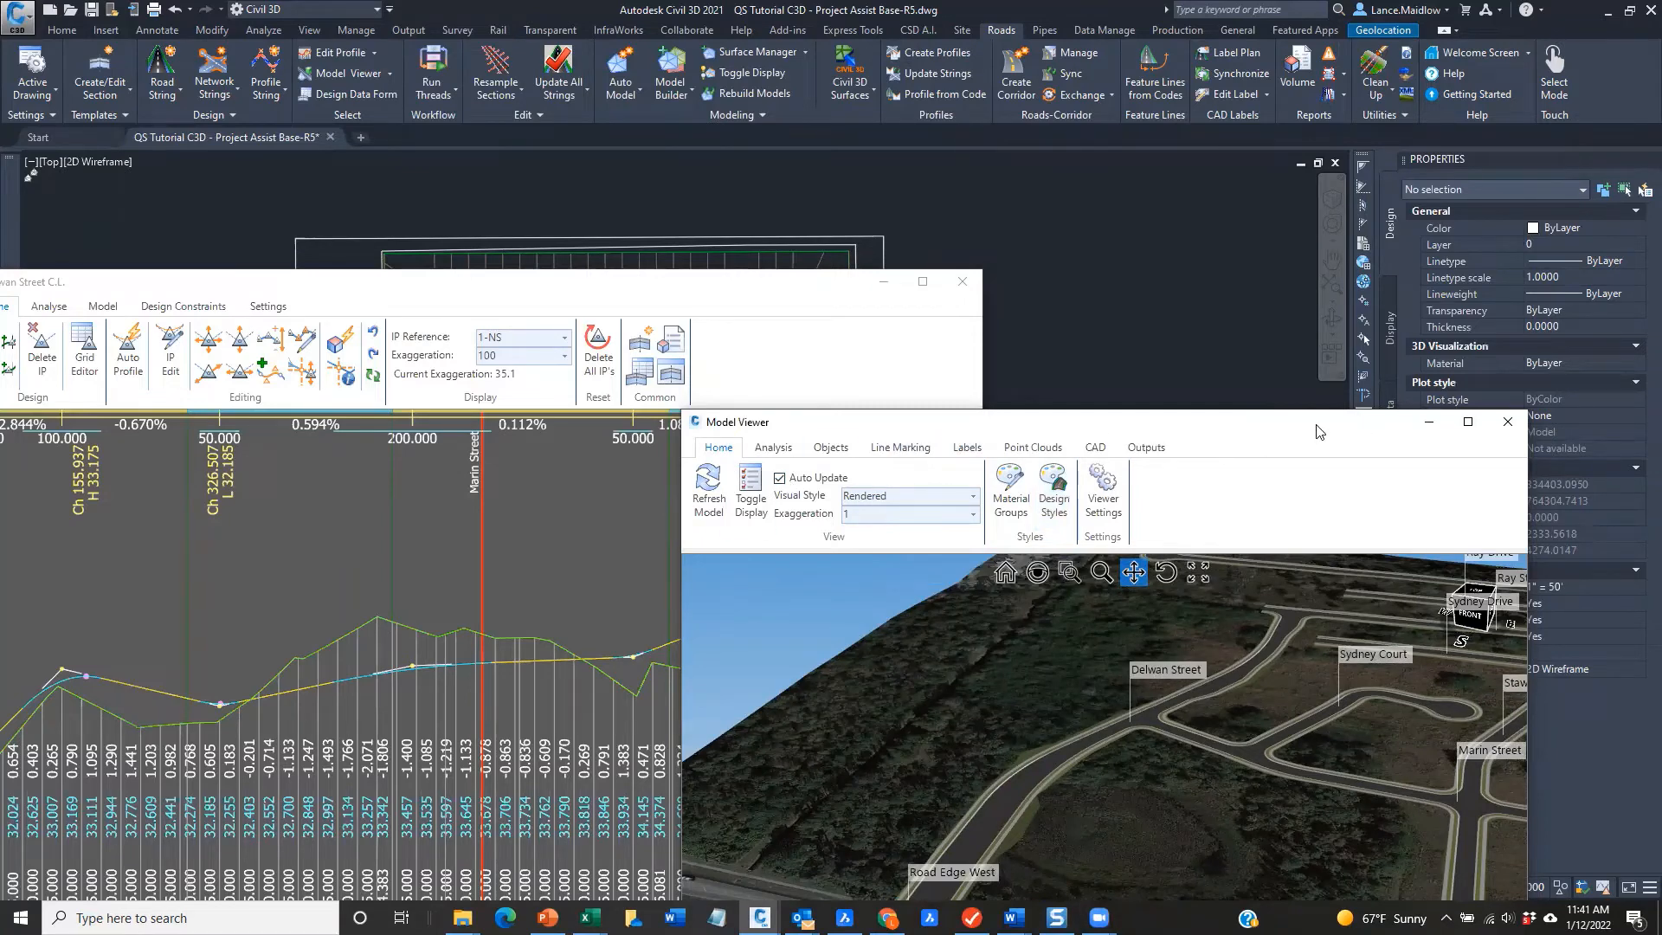
{"action": "left_click_drag", "start_coordinate": [1309, 427], "coordinate": [1233, 185]}
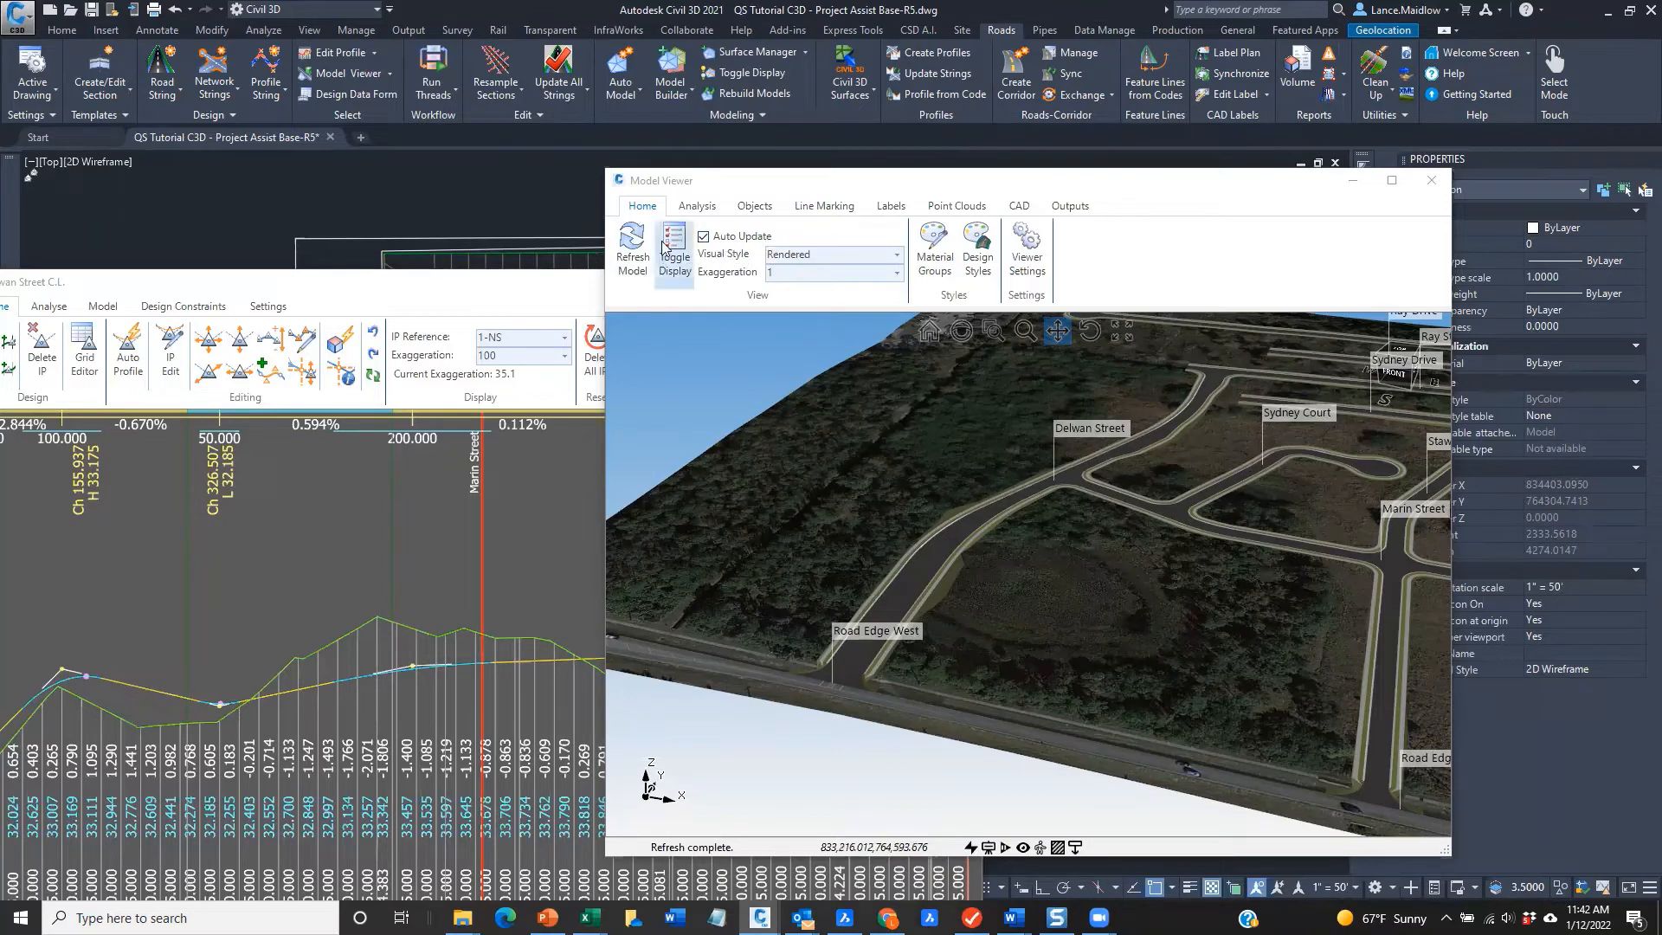
Check the Model Viewer's surface display settings, and close the Model Viewer and the Delwan Street profile
{"action": "left_click", "coordinate": [697, 208]}
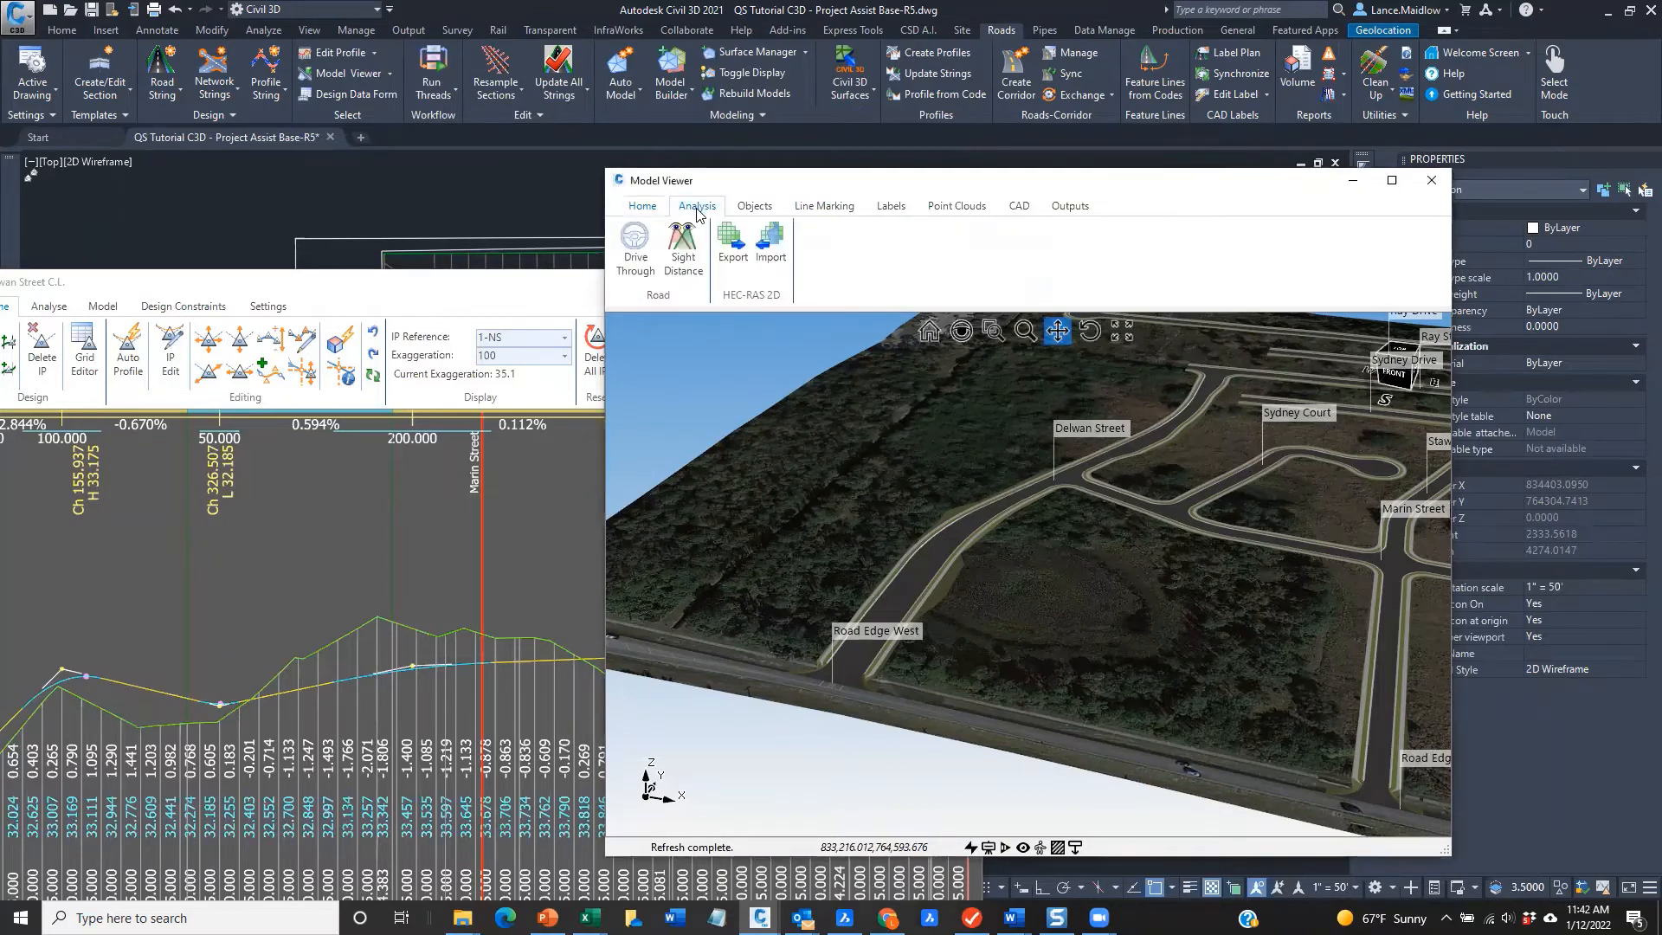
{"action": "left_click", "coordinate": [642, 206]}
{"action": "left_click", "coordinate": [678, 272]}
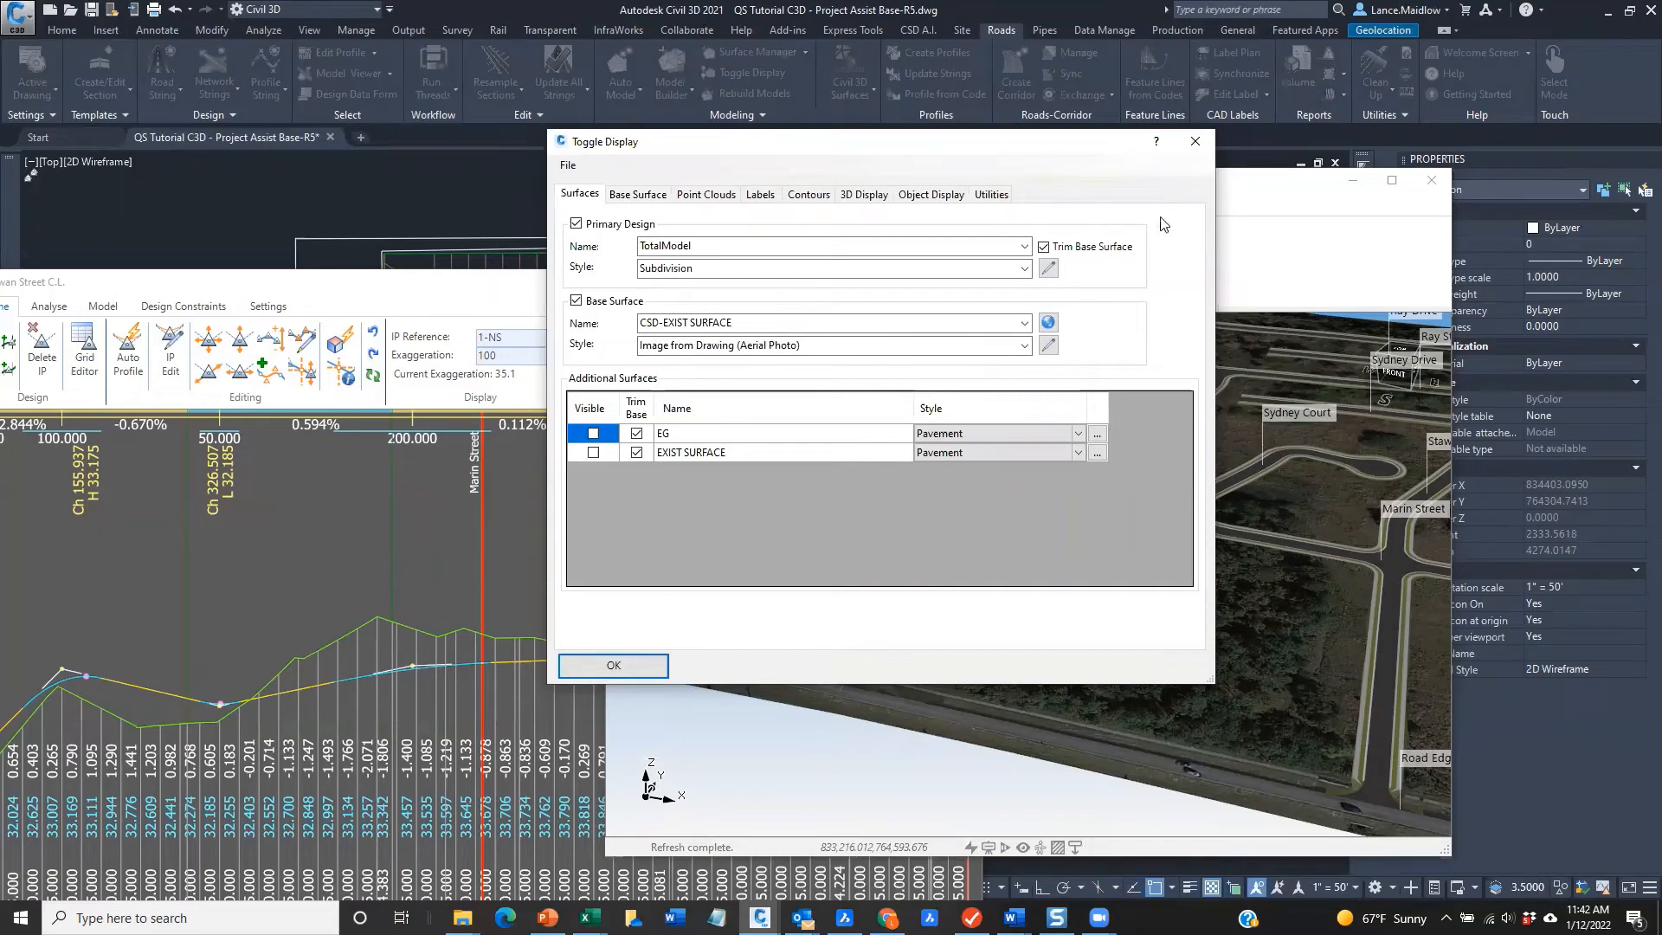
{"action": "left_click", "coordinate": [1192, 141]}
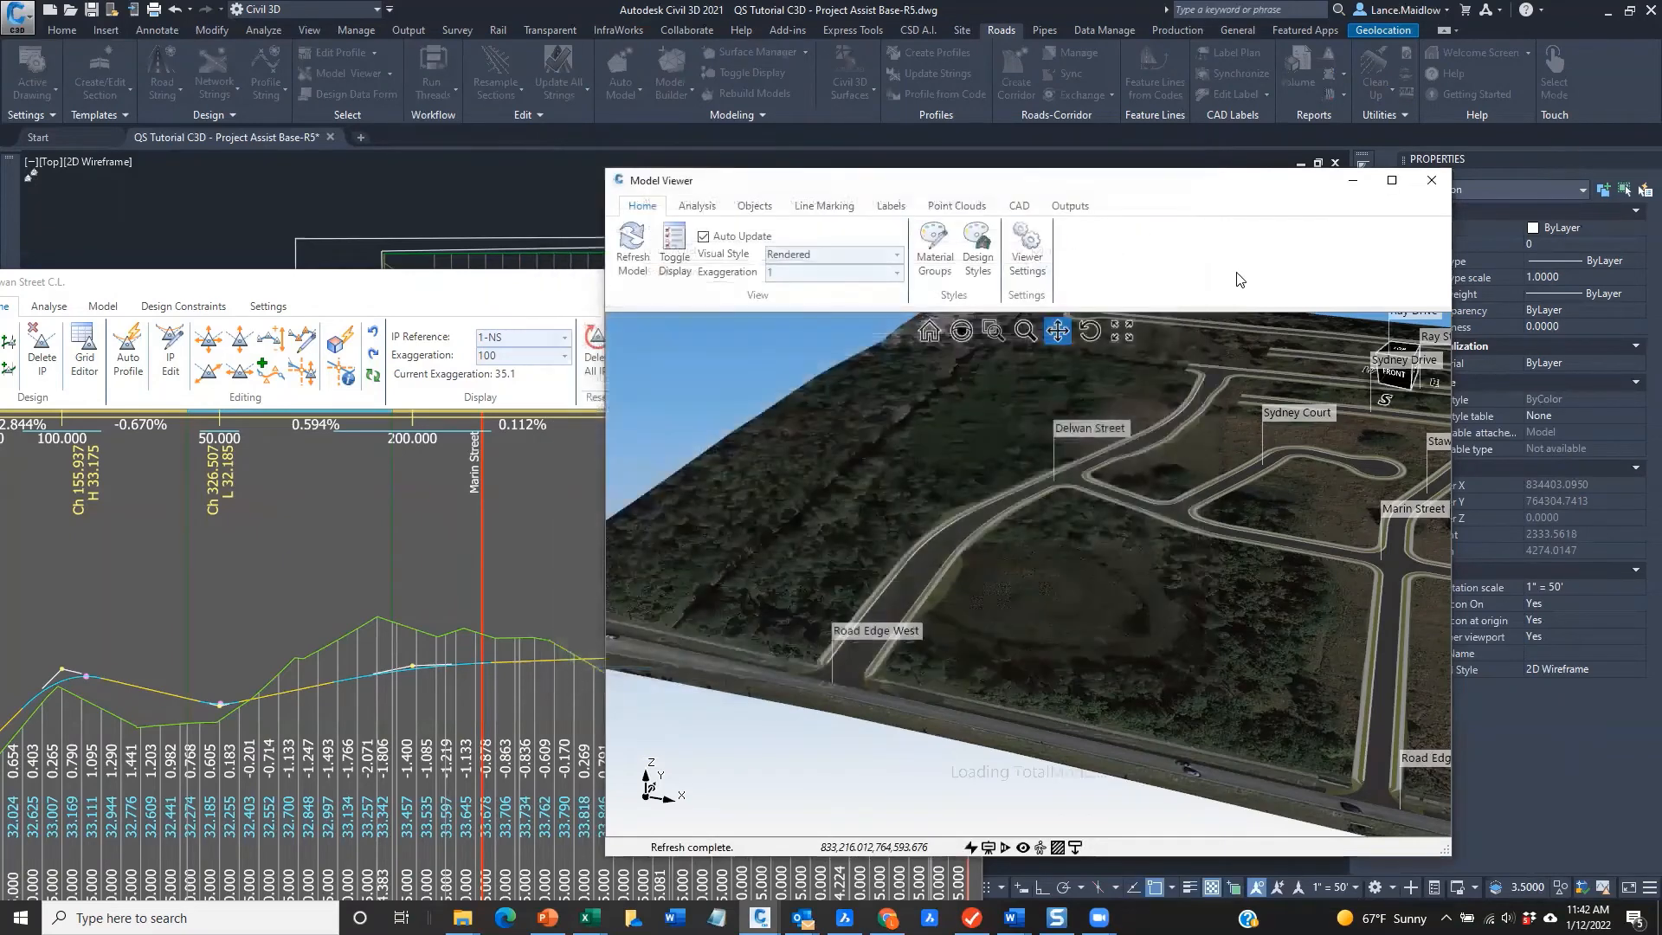
{"action": "left_click", "coordinate": [1432, 183]}
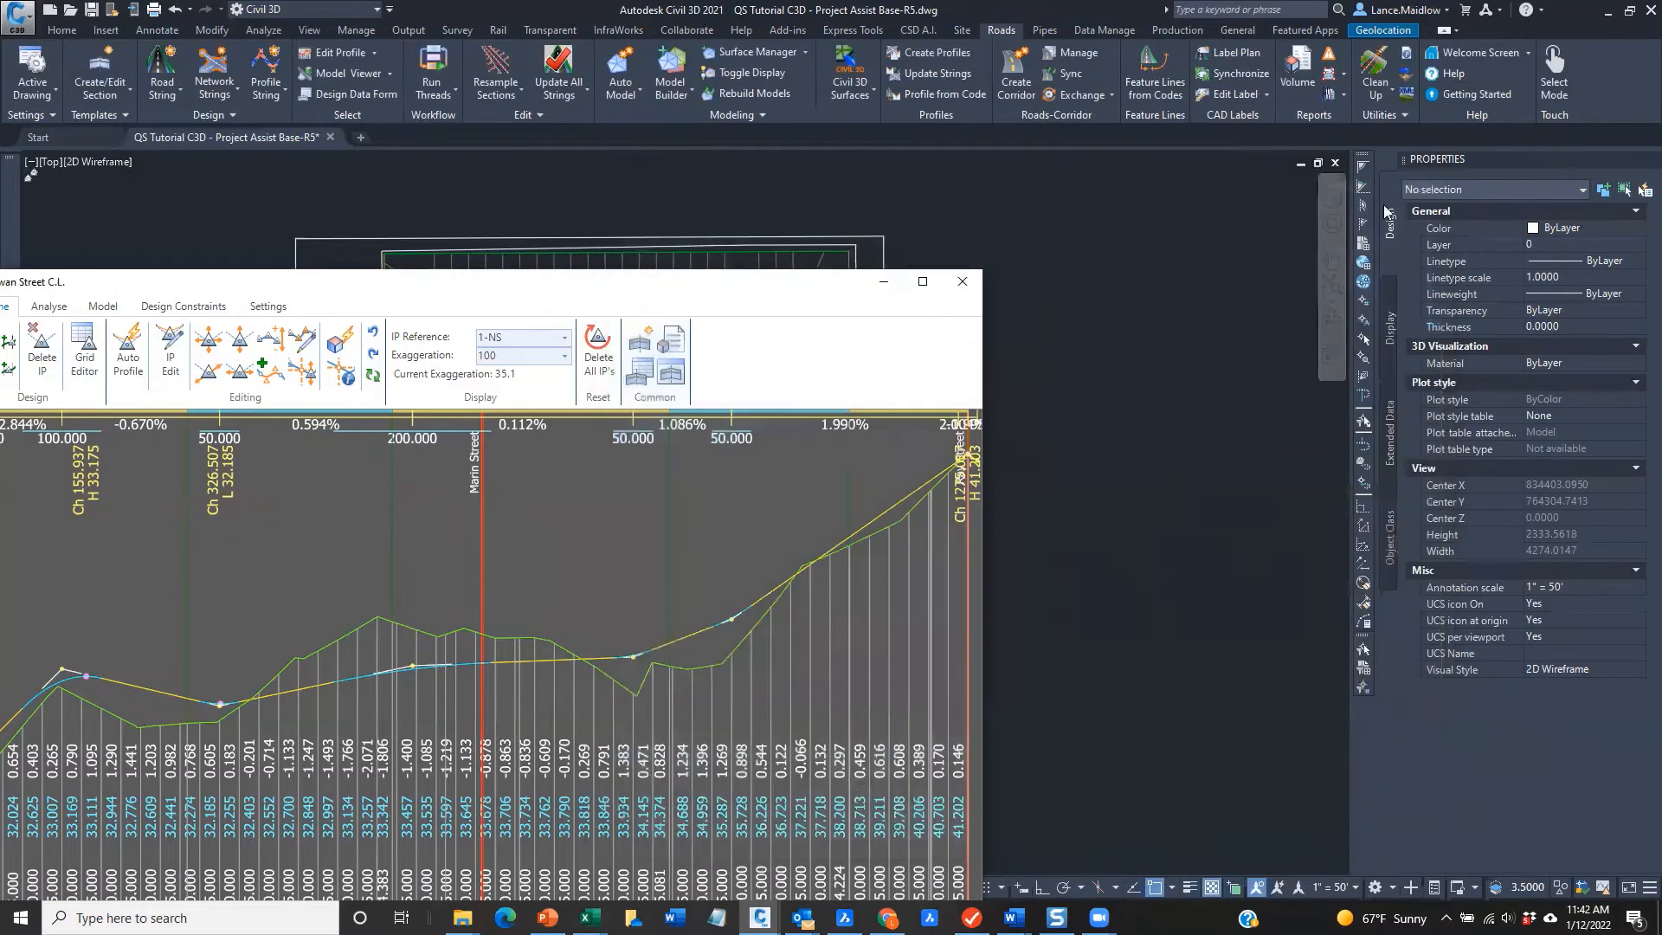
{"action": "left_click", "coordinate": [961, 283]}
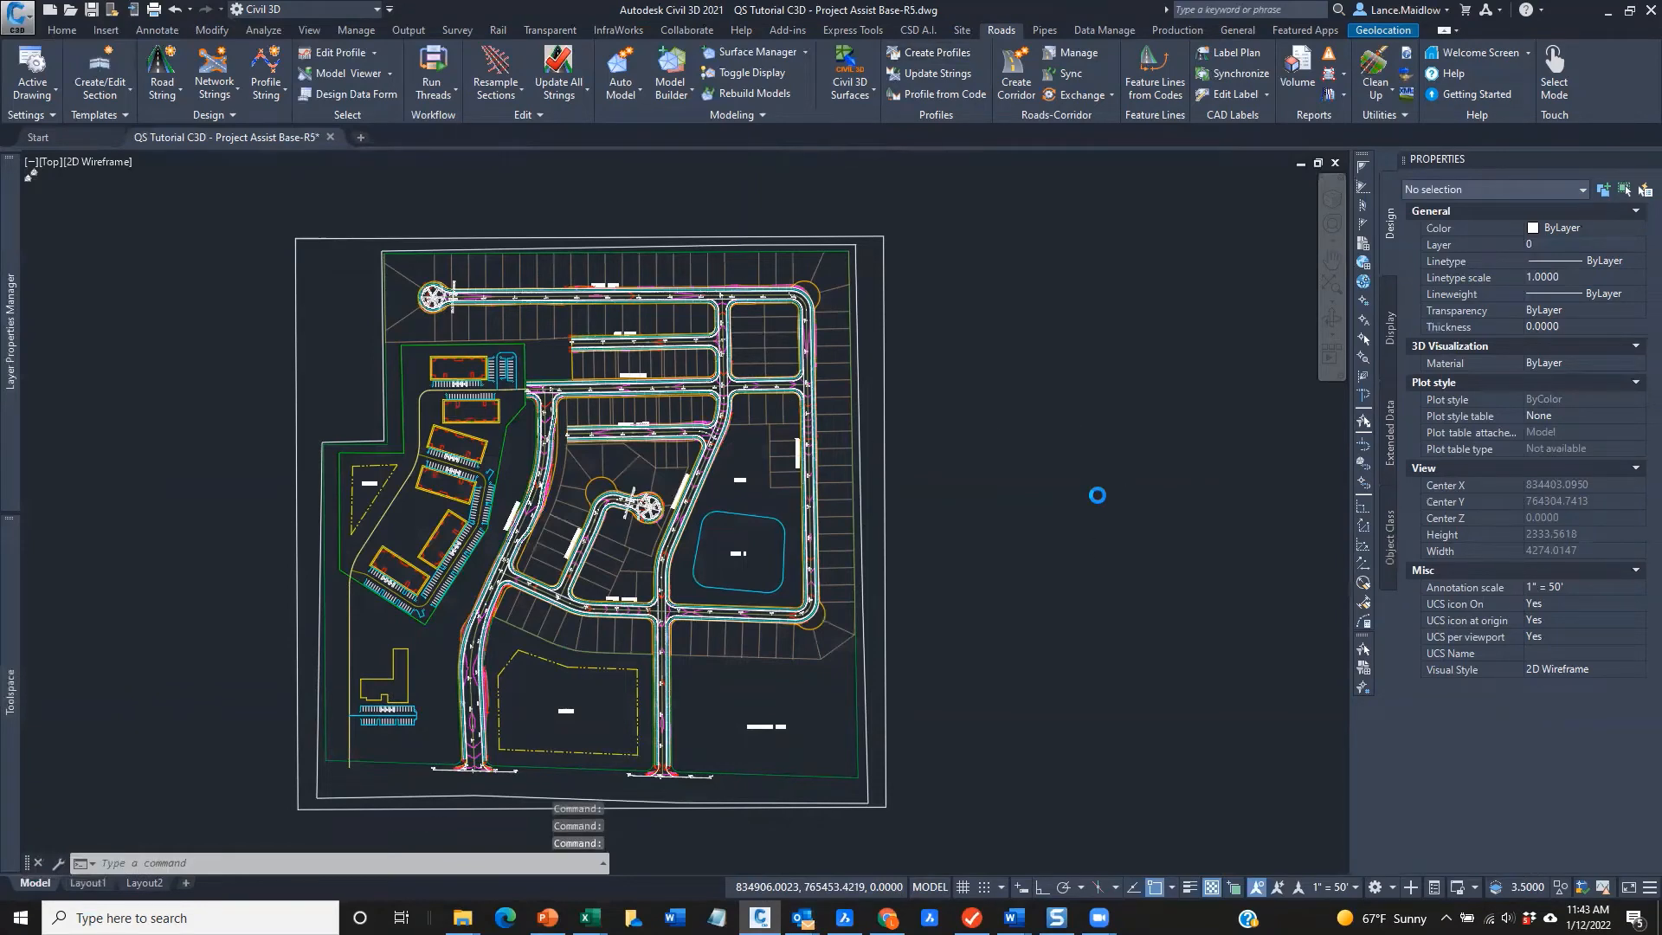
Examine the road profile views east of the subdivision plan, including the Marin Street profile's grades and vertical curve labels
{"action": "scroll", "coordinate": [1097, 495], "scroll_direction": "down", "scroll_amount": 2}
{"action": "left_click", "coordinate": [958, 441]}
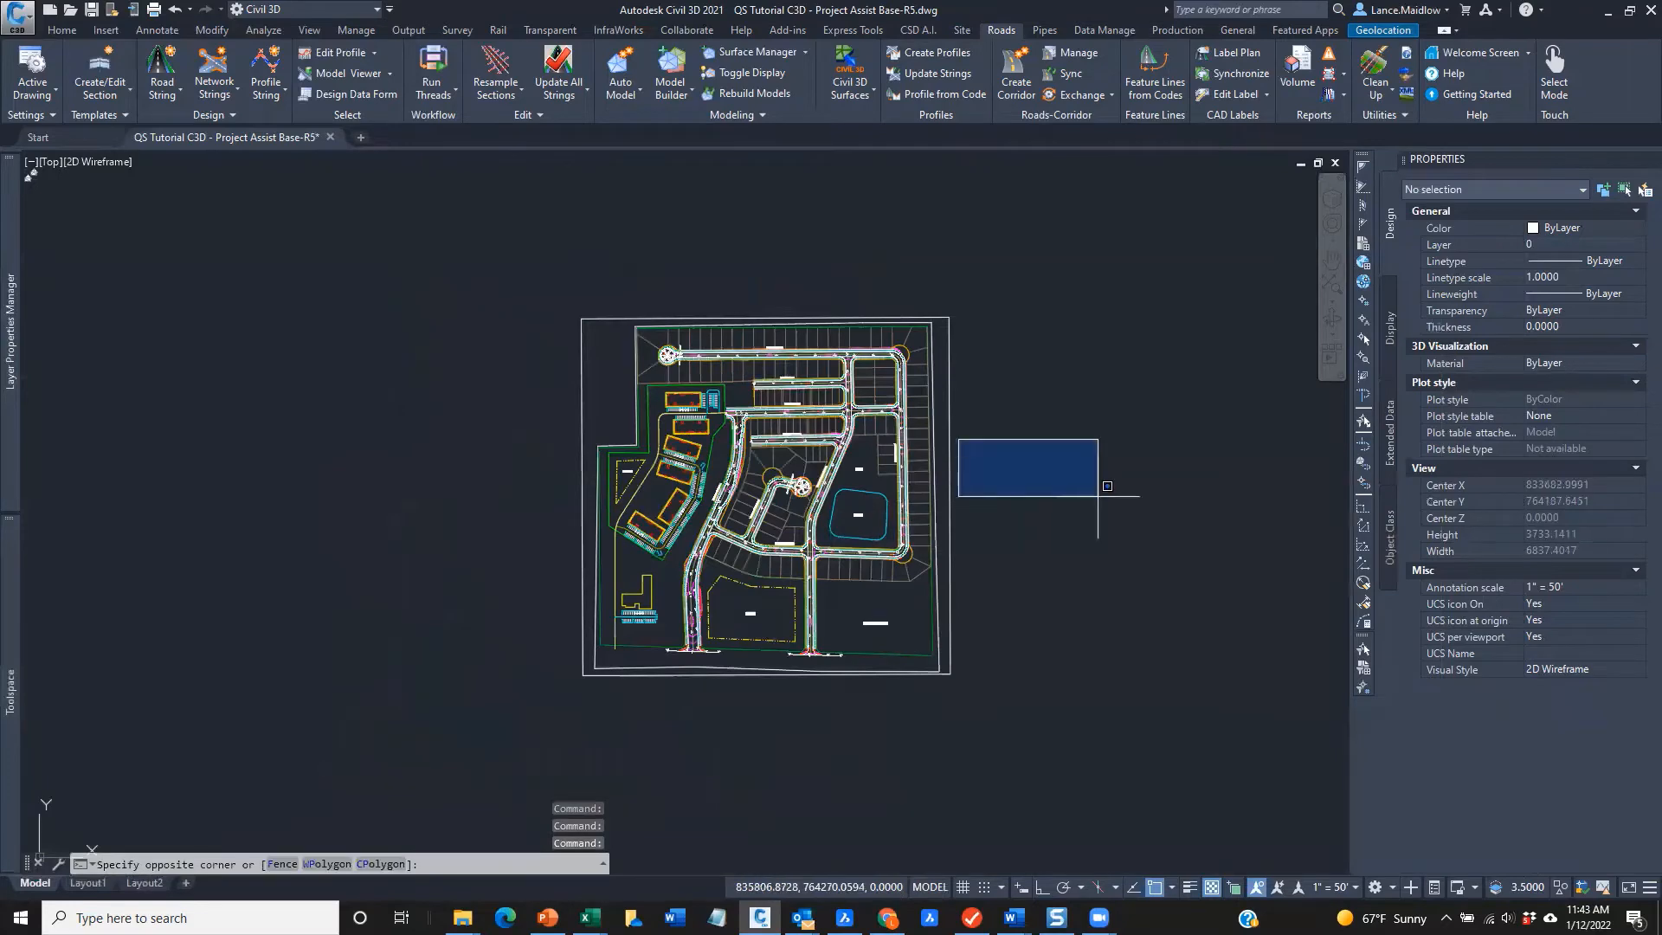
{"action": "left_click", "coordinate": [1112, 589]}
{"action": "scroll", "coordinate": [1168, 586], "scroll_direction": "down", "scroll_amount": 4}
{"action": "middle_click_drag", "start_coordinate": [1168, 586], "coordinate": [749, 601]}
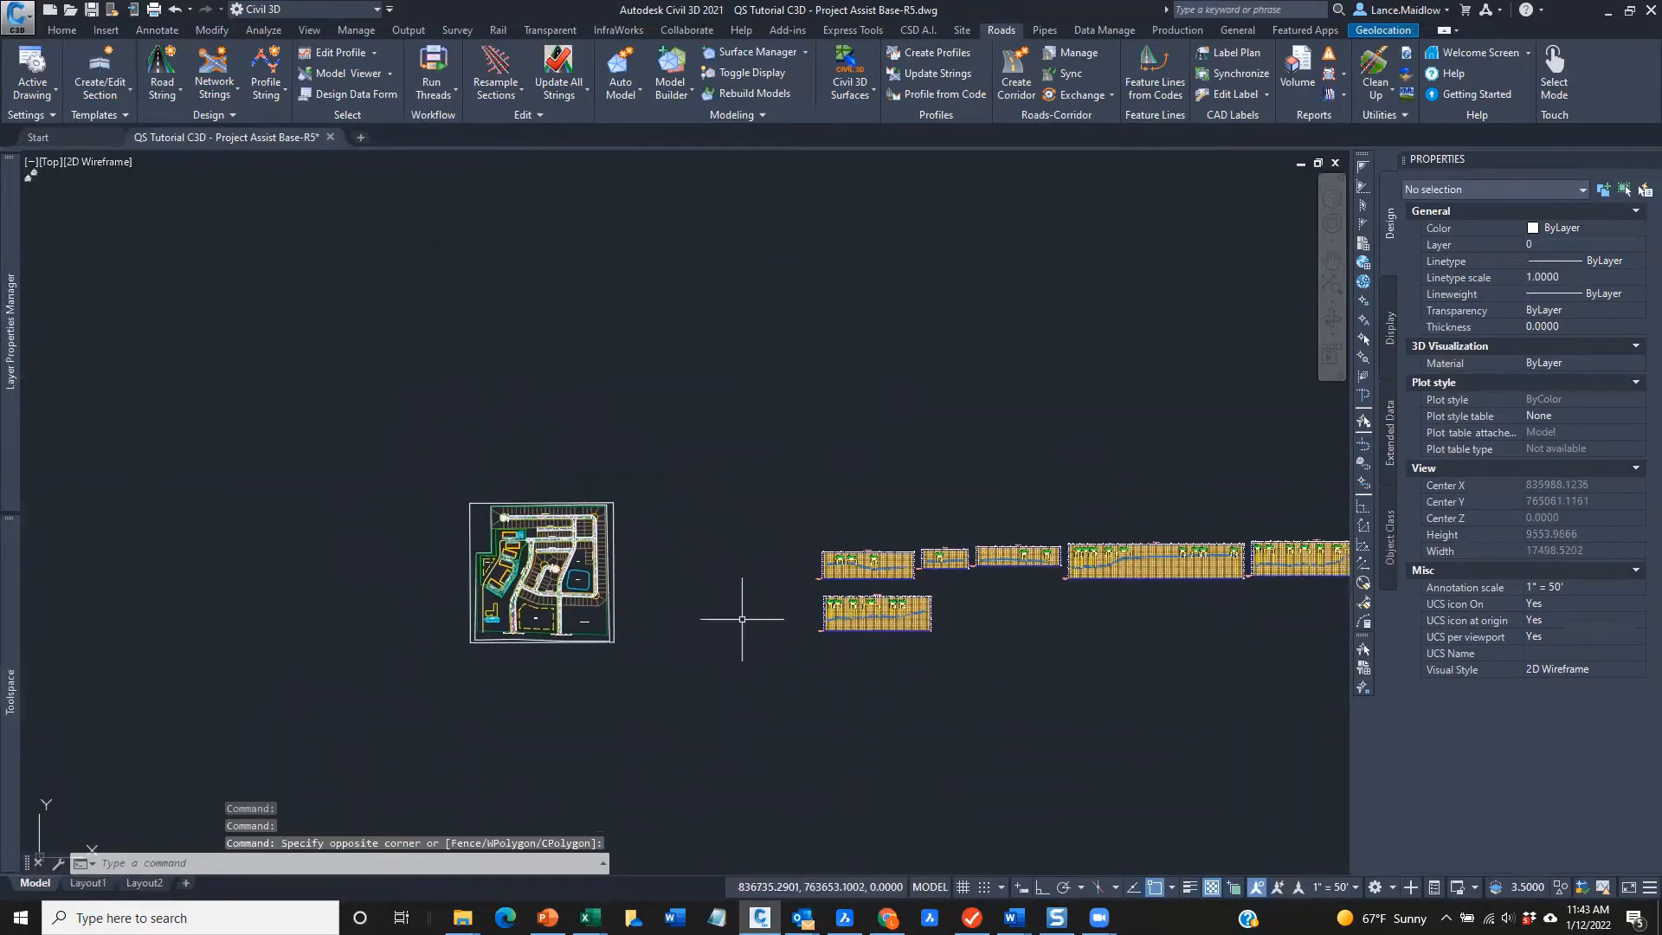
{"action": "scroll", "coordinate": [800, 589], "scroll_direction": "up", "scroll_amount": 15}
{"action": "middle_click_drag", "start_coordinate": [849, 583], "coordinate": [805, 831]}
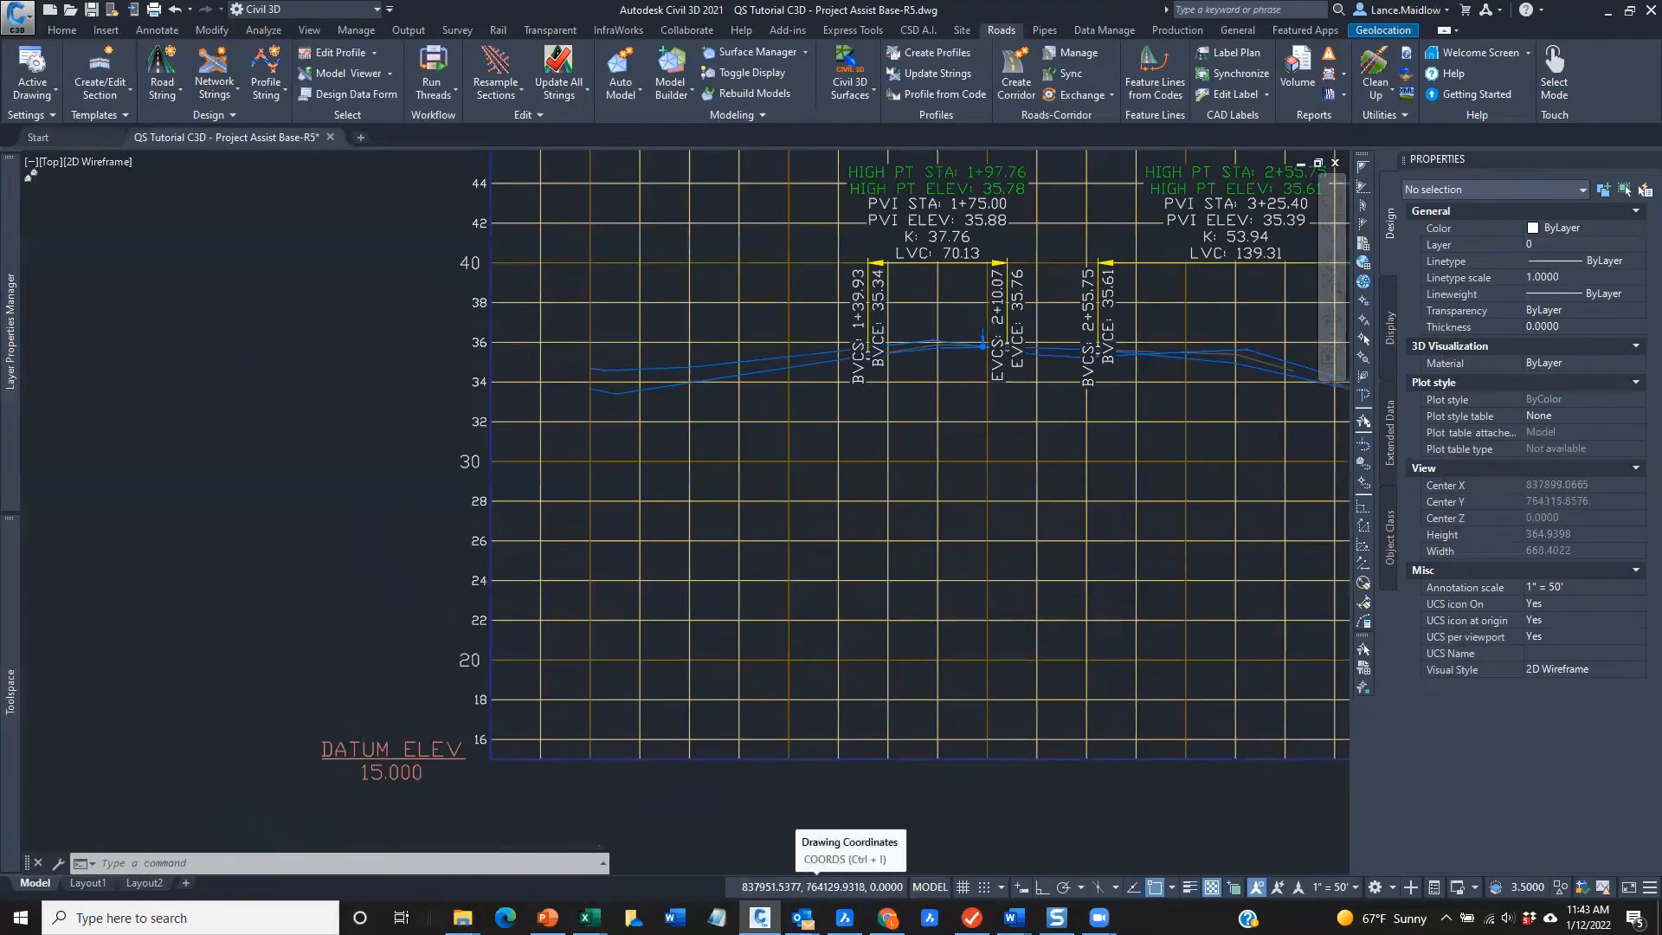
{"action": "scroll", "coordinate": [1049, 445], "scroll_direction": "down", "scroll_amount": 5}
{"action": "middle_click_drag", "start_coordinate": [1050, 445], "coordinate": [734, 333]}
{"action": "mouse_move", "coordinate": [914, 740]}
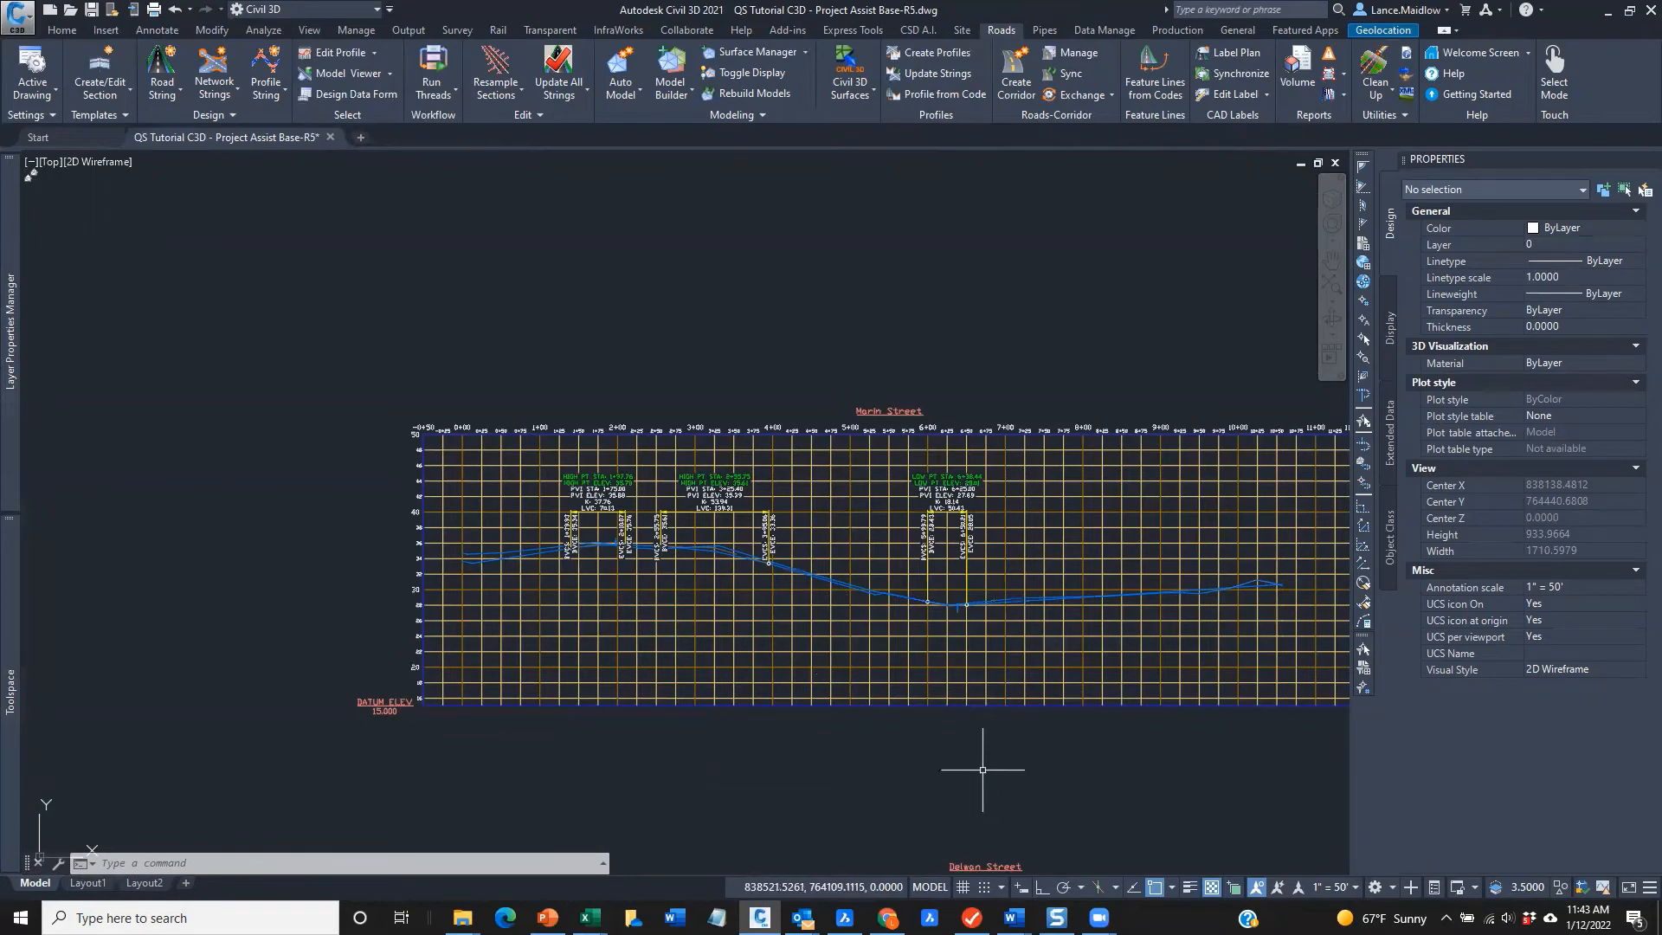
{"action": "scroll", "coordinate": [982, 776], "scroll_direction": "down", "scroll_amount": 8}
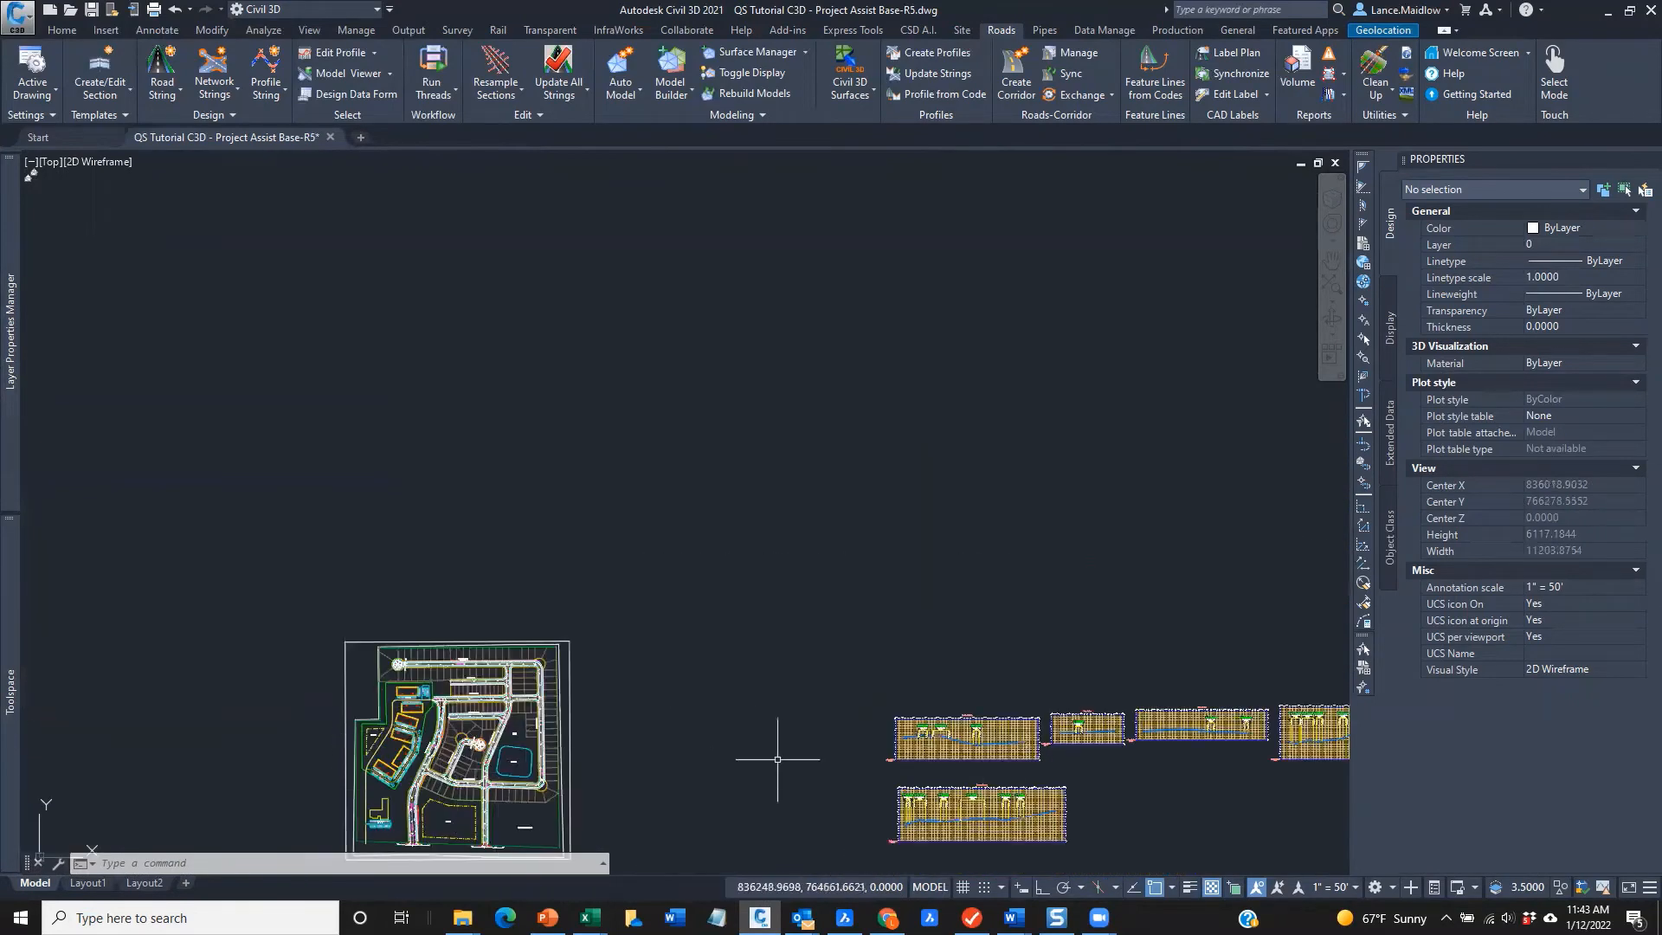
{"action": "mouse_move", "coordinate": [790, 741]}
{"action": "middle_mouse_down"}
{"action": "mouse_move", "coordinate": [830, 430]}
{"action": "mouse_move", "coordinate": [683, 572]}
{"action": "middle_mouse_up"}
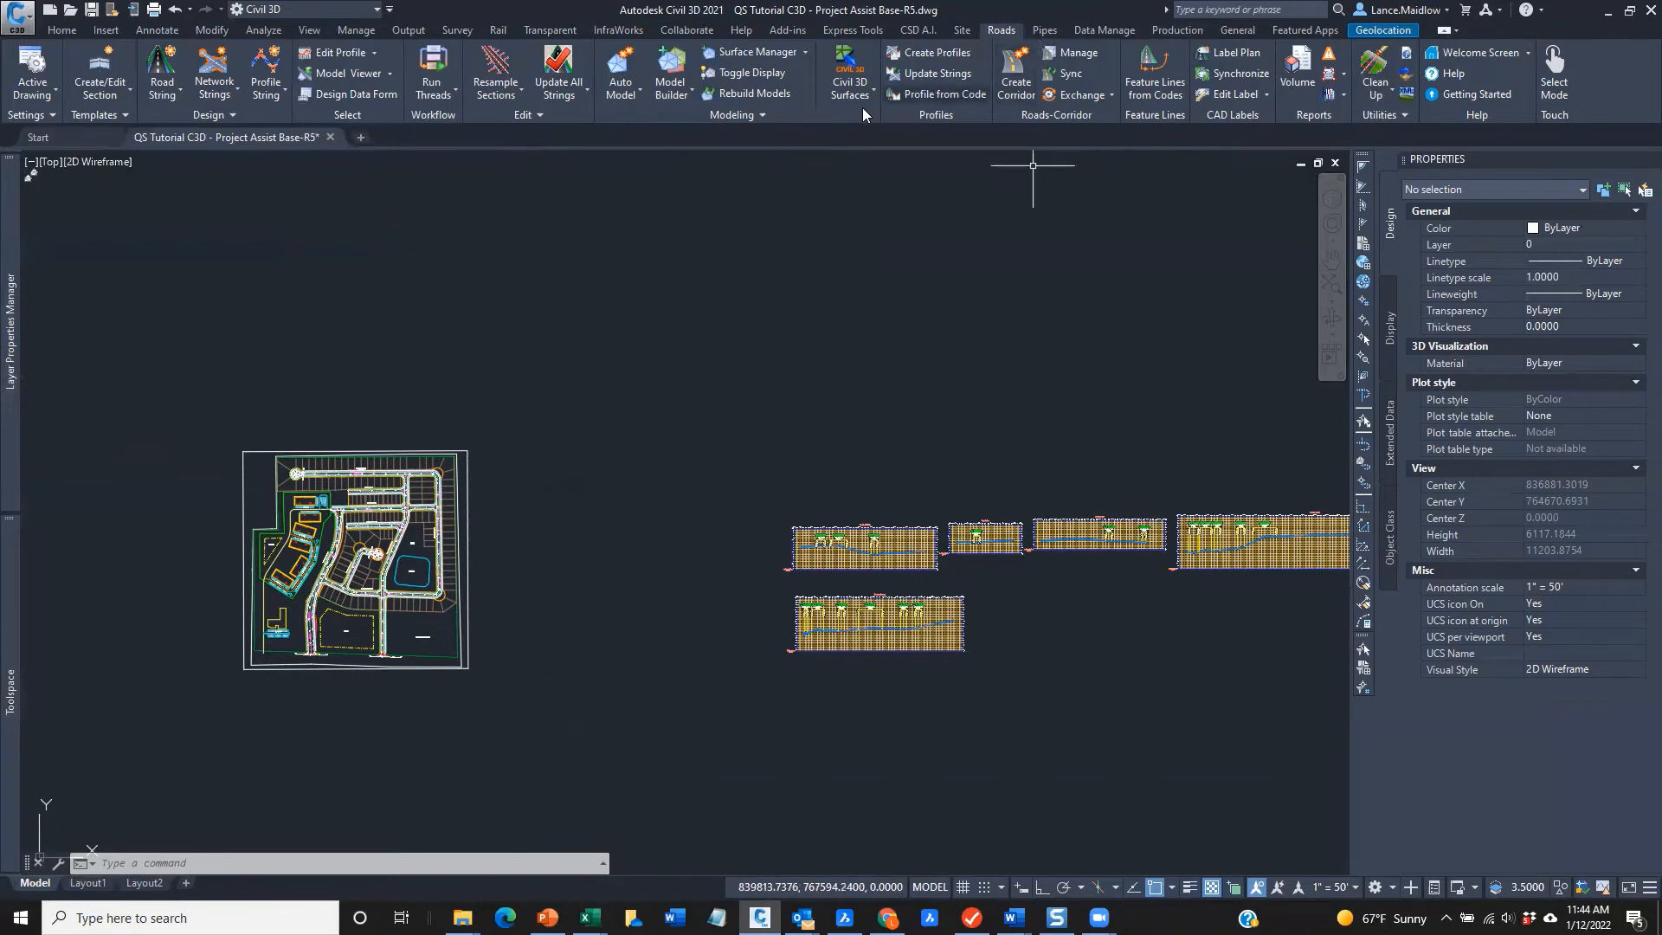
Open a new knuckle definition, view the Knuckle 3 geometry settings, and close it without creating an alignment
{"action": "left_click", "coordinate": [216, 99]}
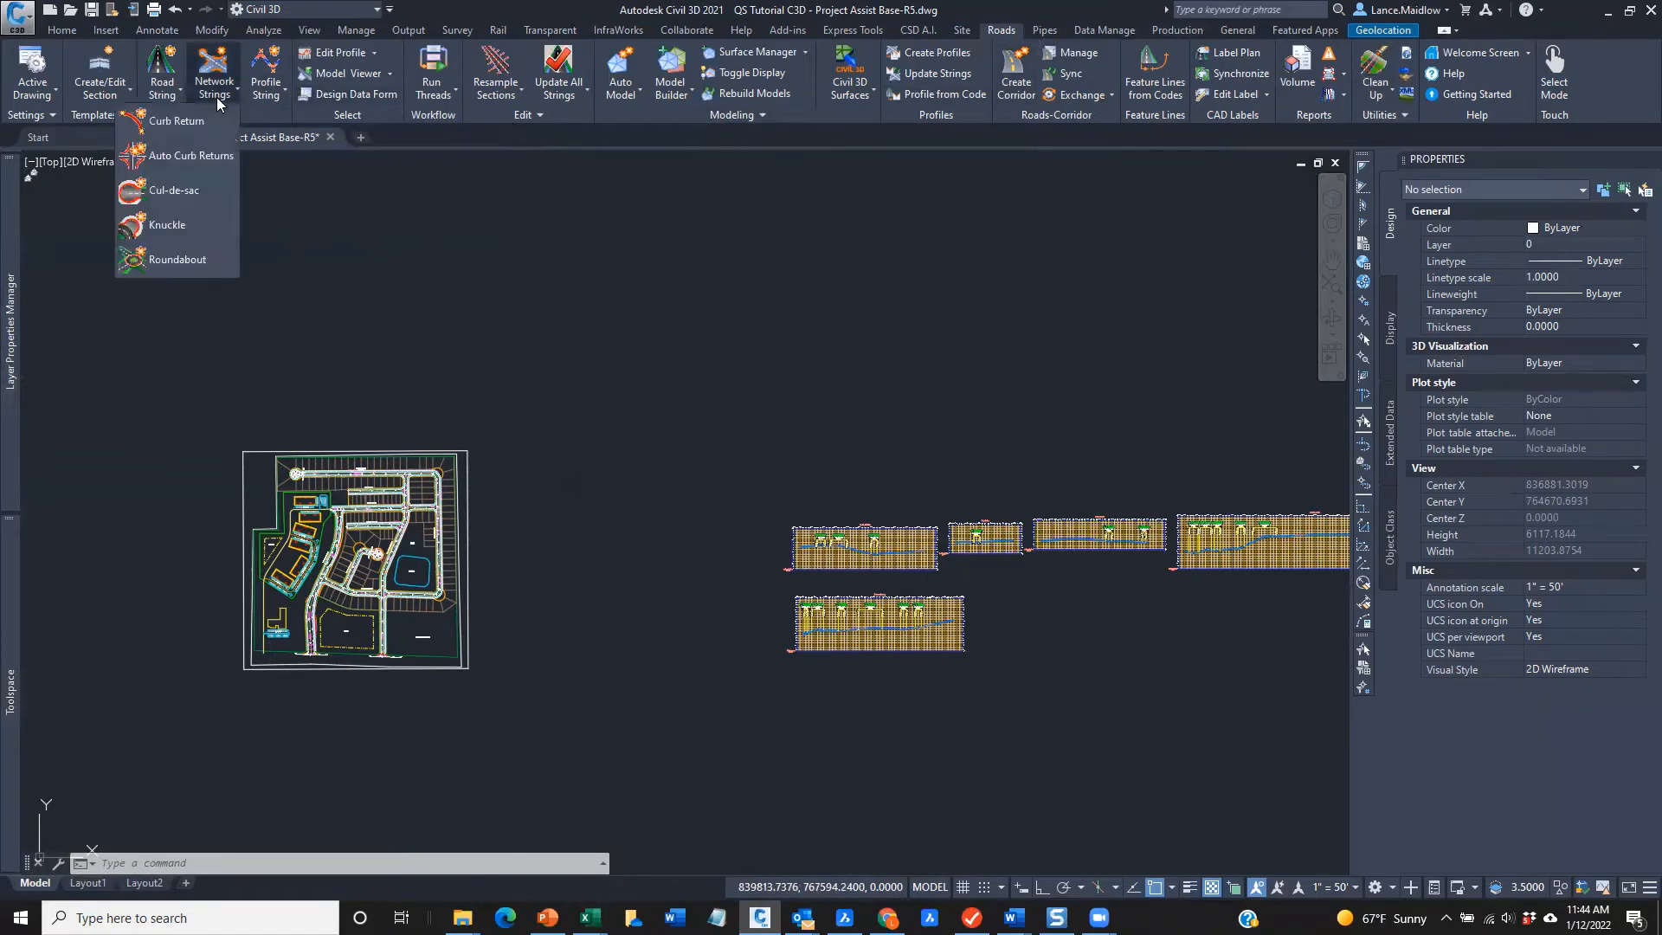
{"action": "left_click", "coordinate": [167, 225]}
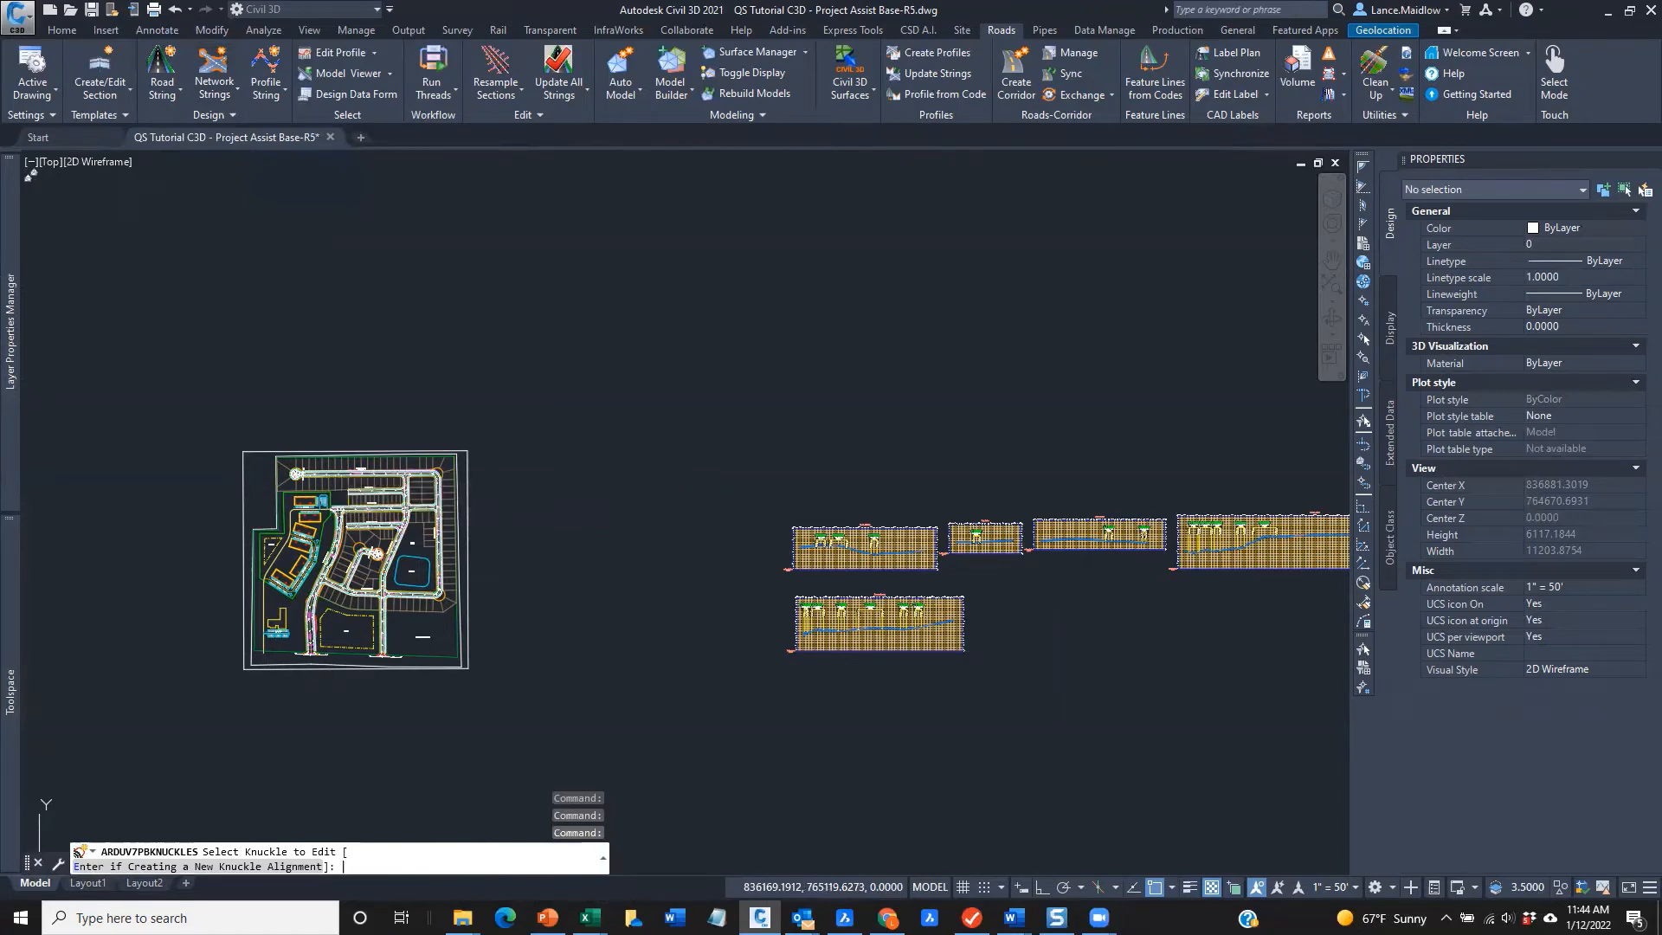
{"action": "key", "text": "Return"}
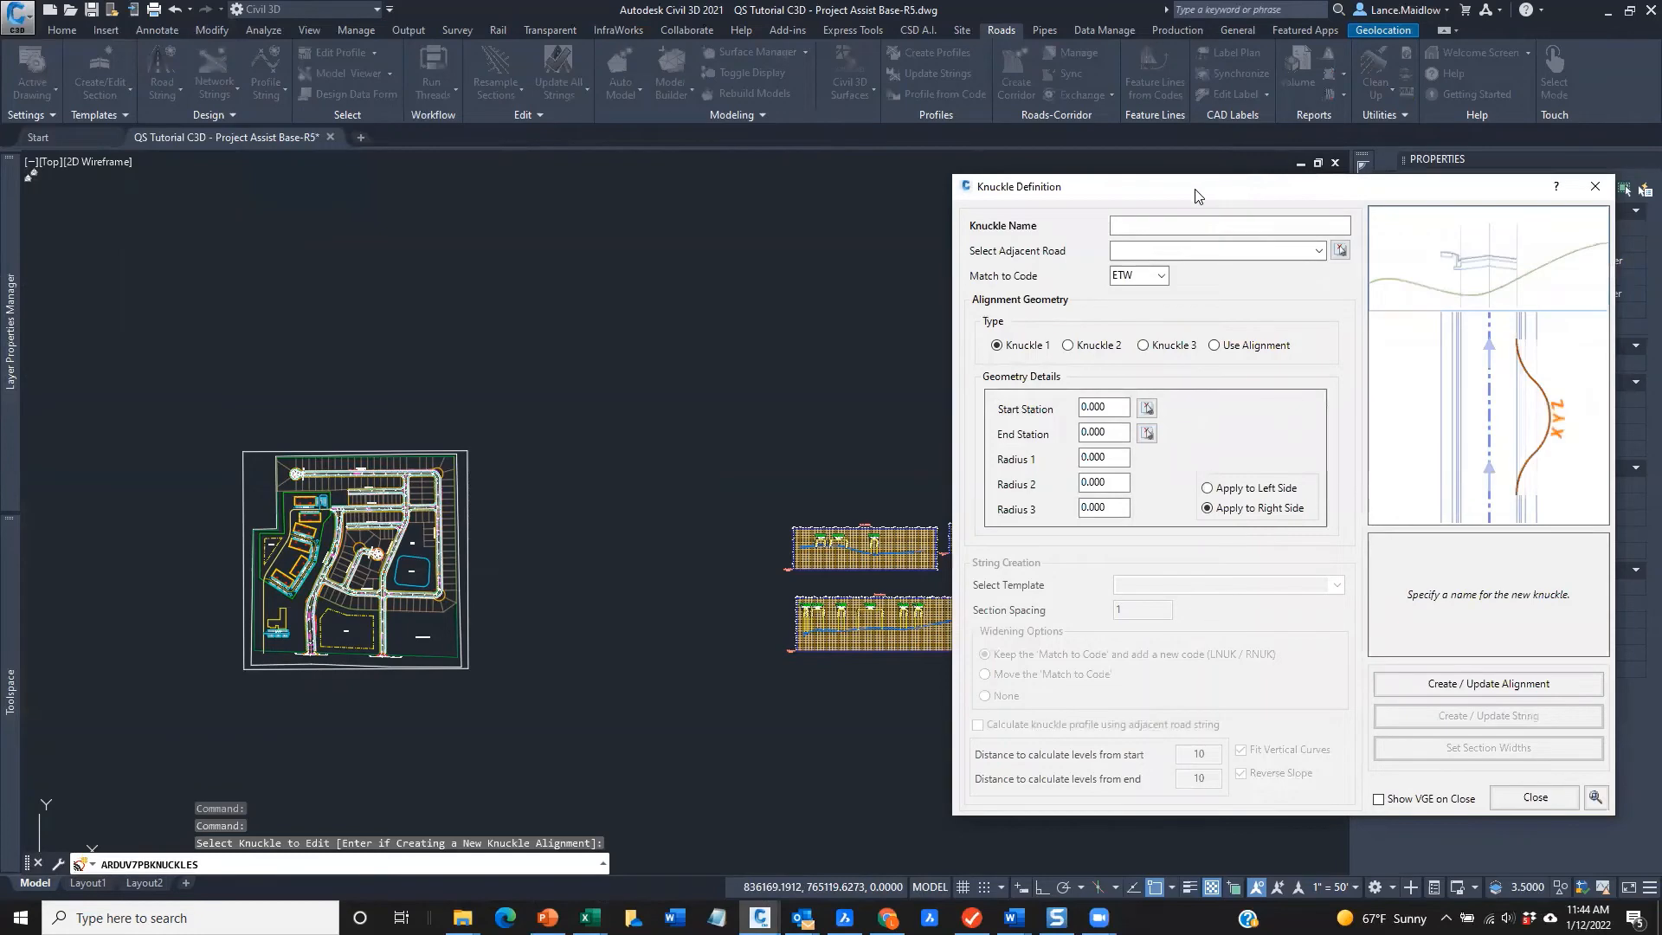
{"action": "left_click_drag", "start_coordinate": [1212, 195], "coordinate": [971, 182]}
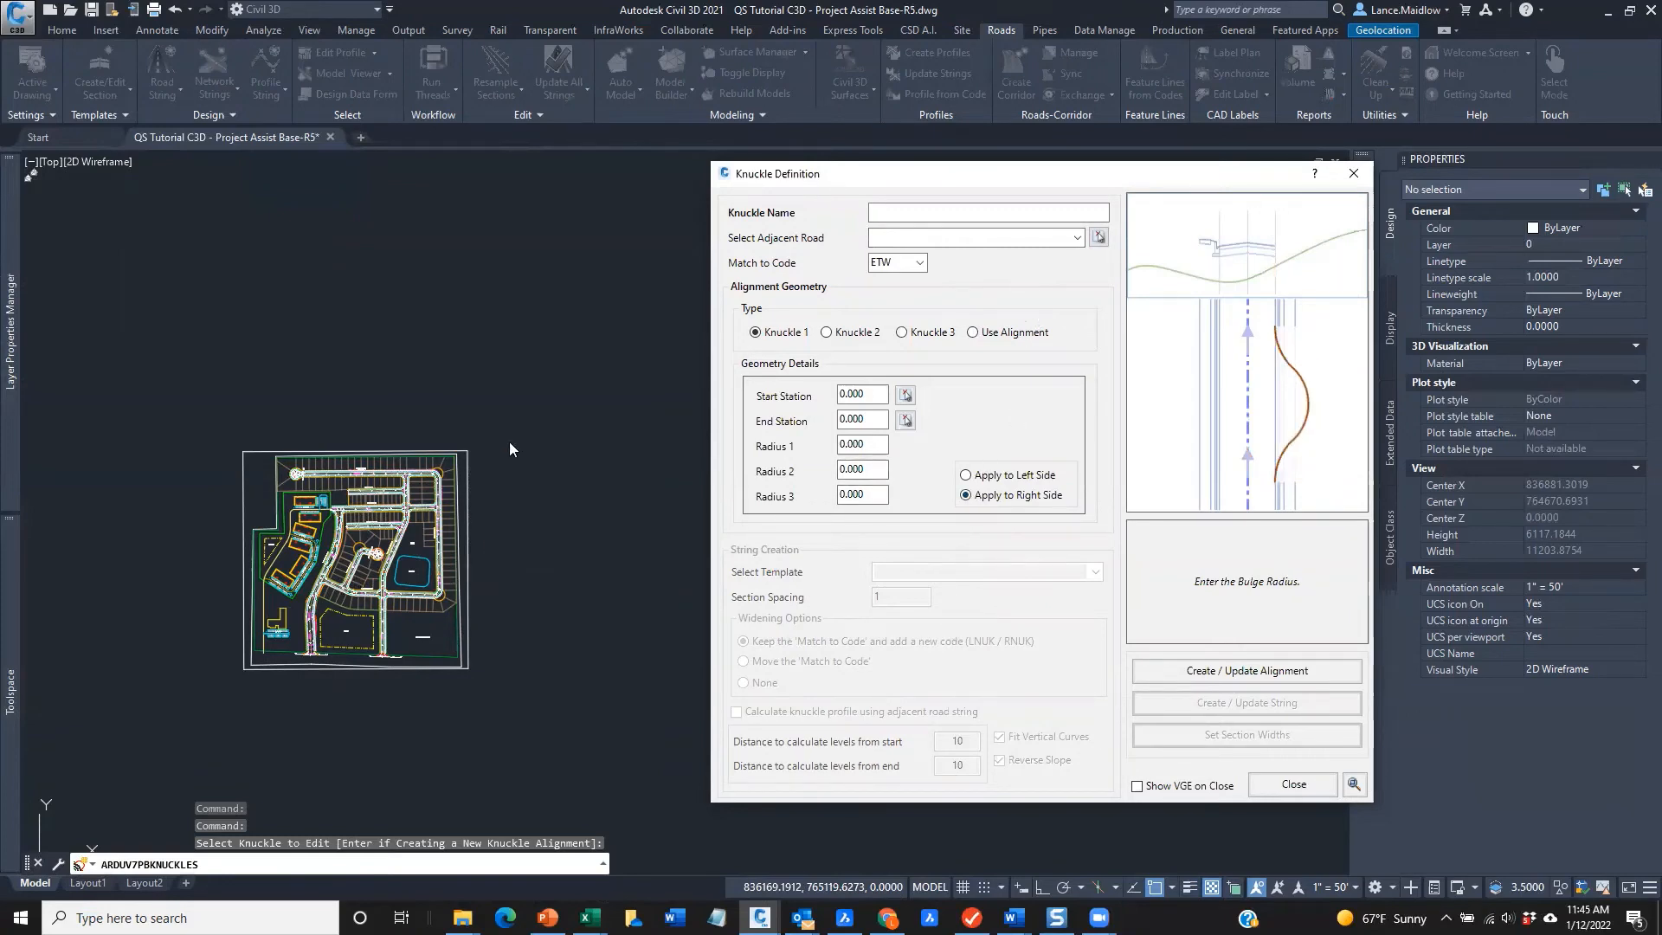
{"action": "left_click_drag", "start_coordinate": [1225, 169], "coordinate": [1155, 258]}
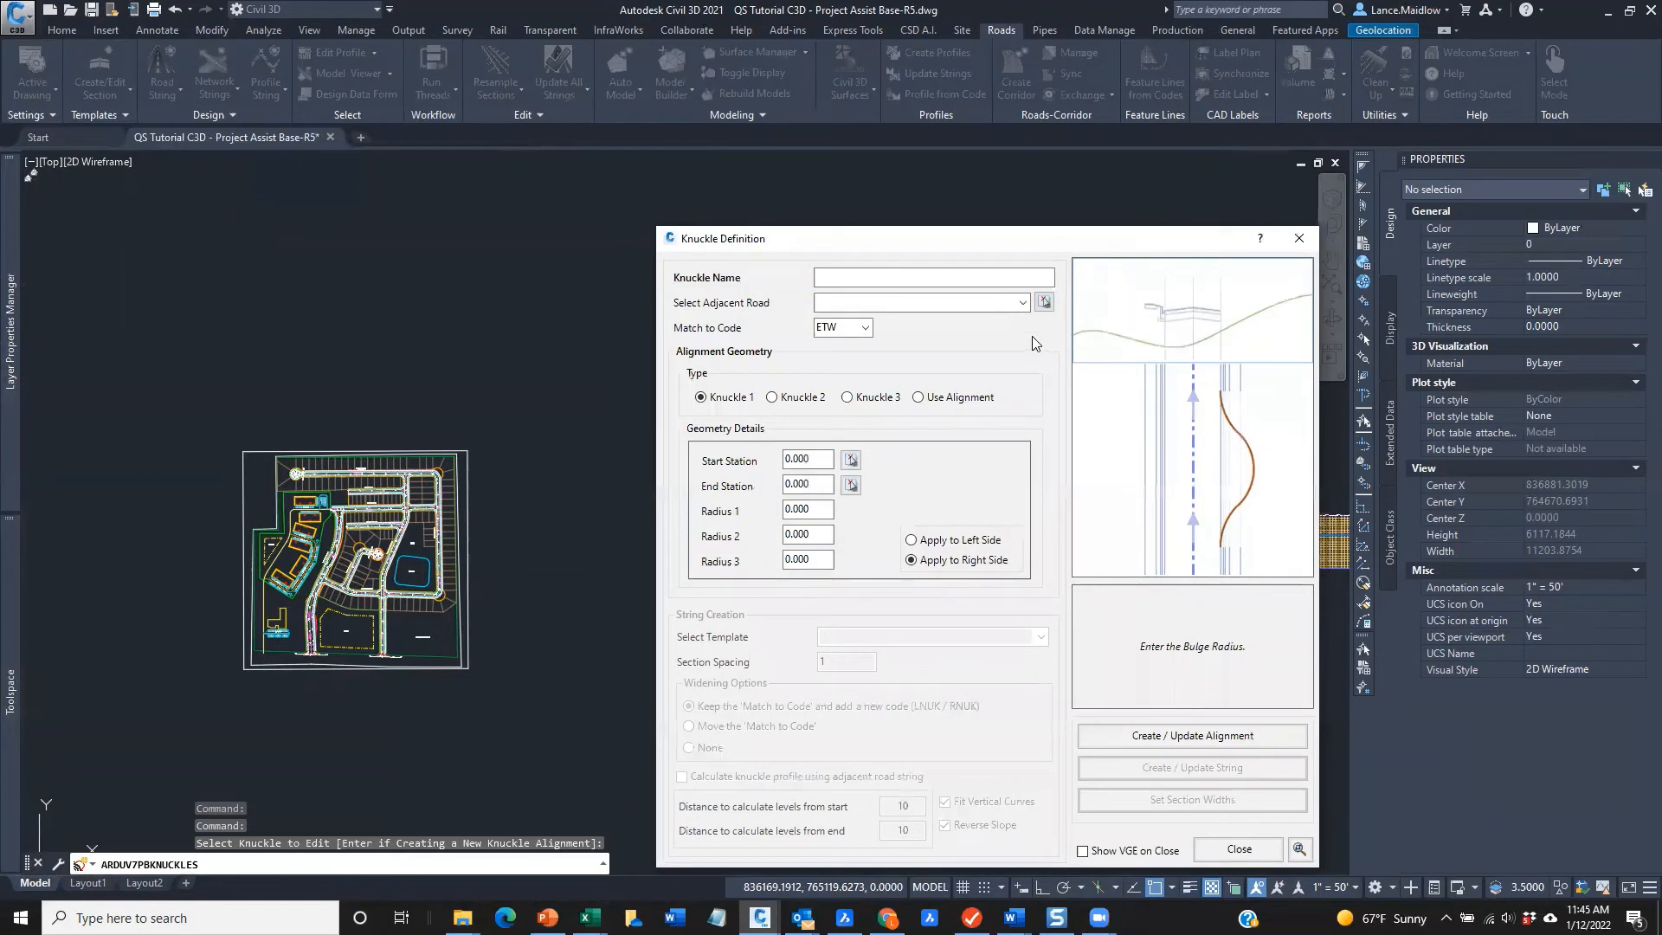
{"action": "left_click", "coordinate": [848, 399]}
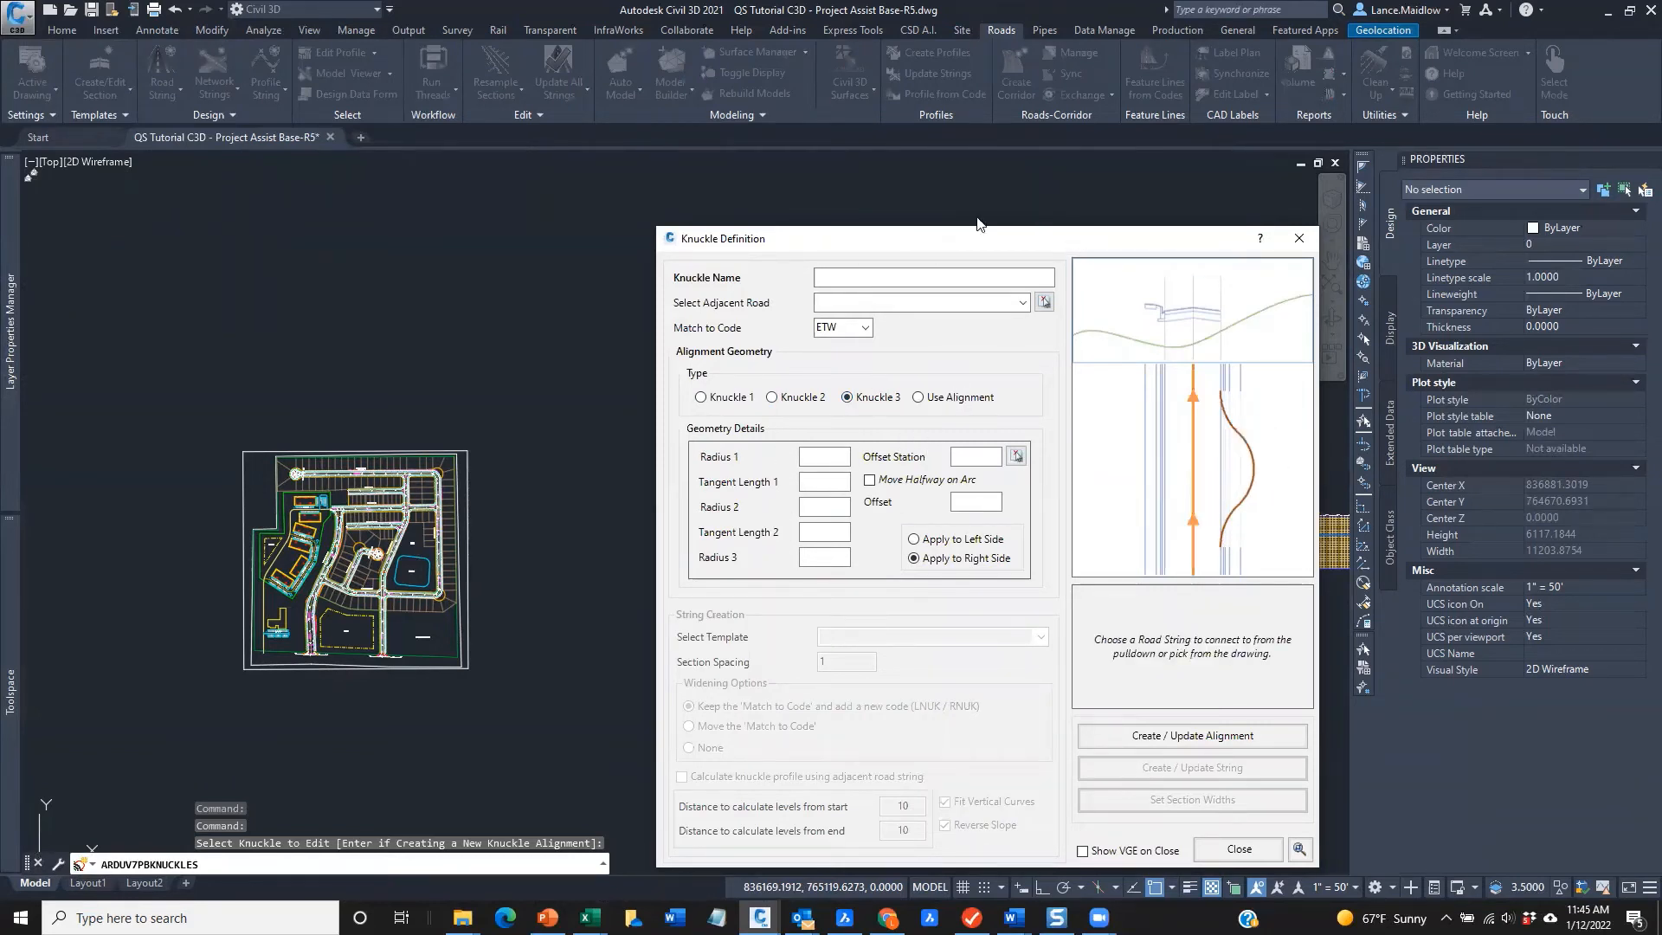
{"action": "left_click_drag", "start_coordinate": [1072, 240], "coordinate": [977, 222]}
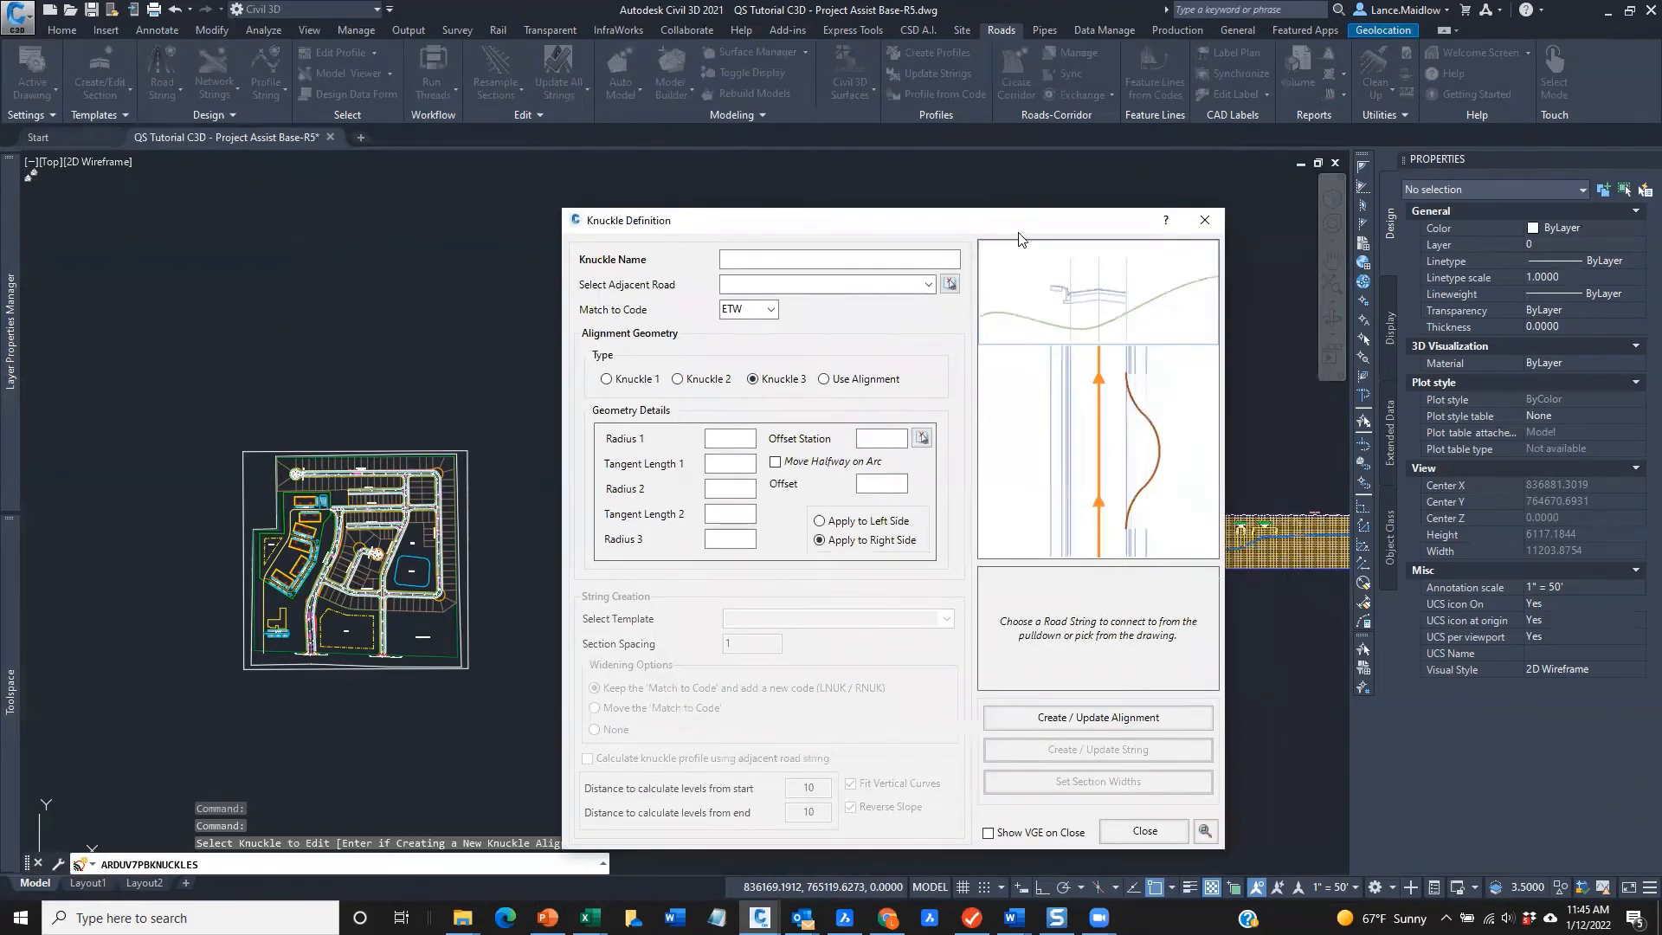
{"action": "left_click", "coordinate": [1201, 222]}
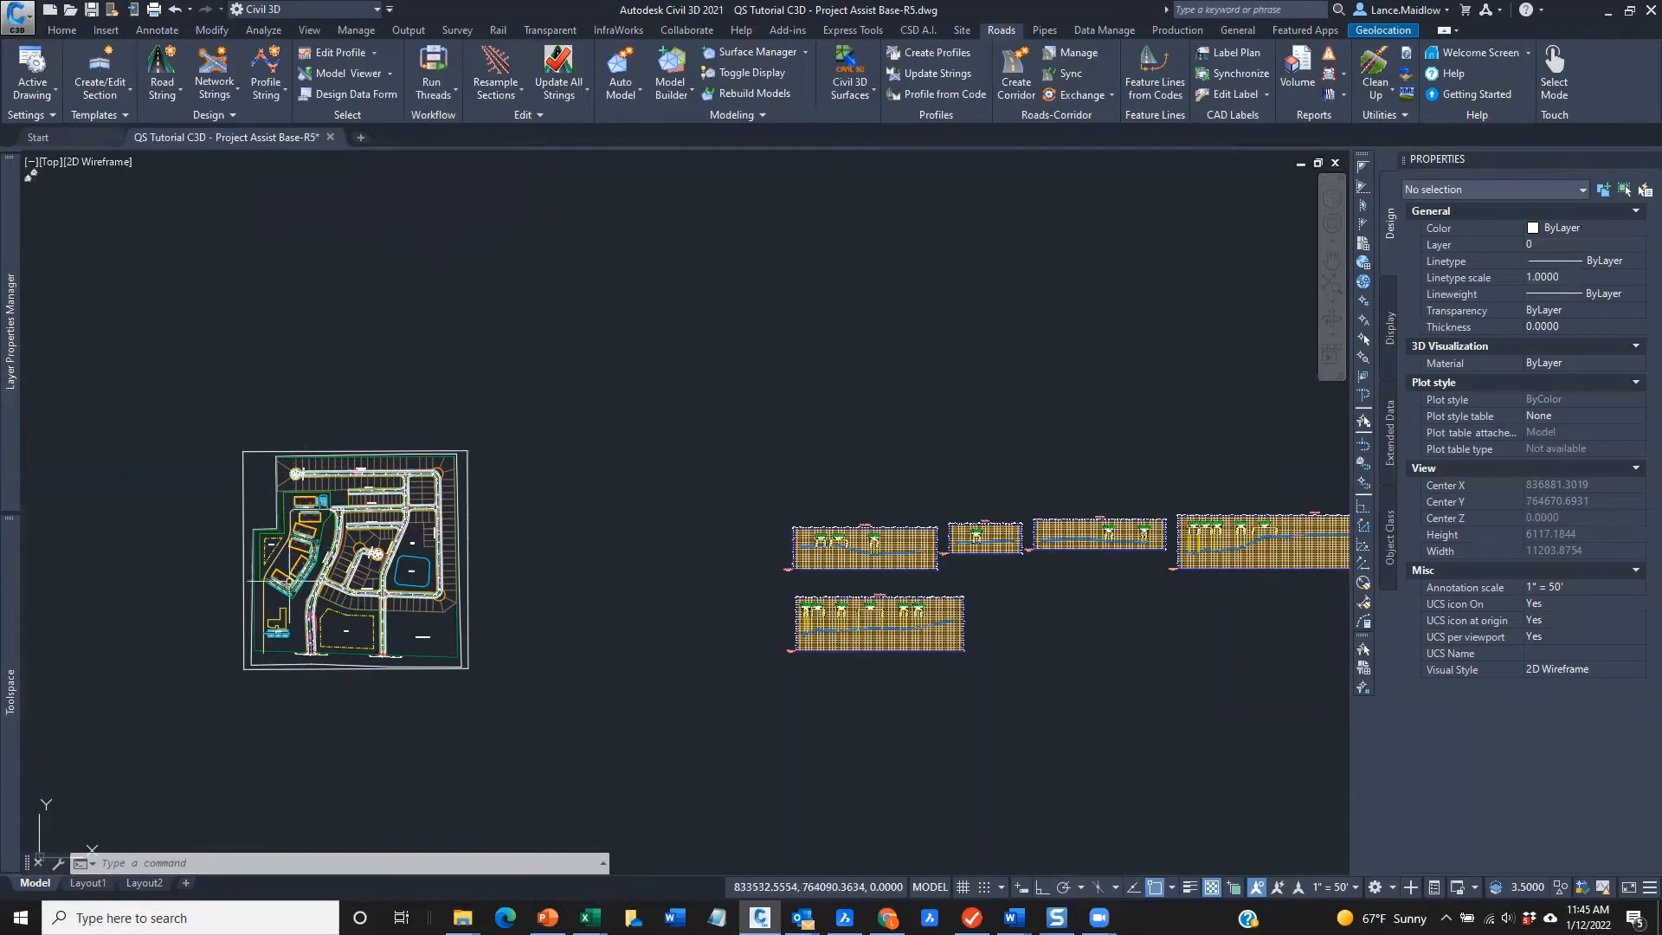
{"action": "middle_click_drag", "start_coordinate": [579, 528], "coordinate": [901, 516]}
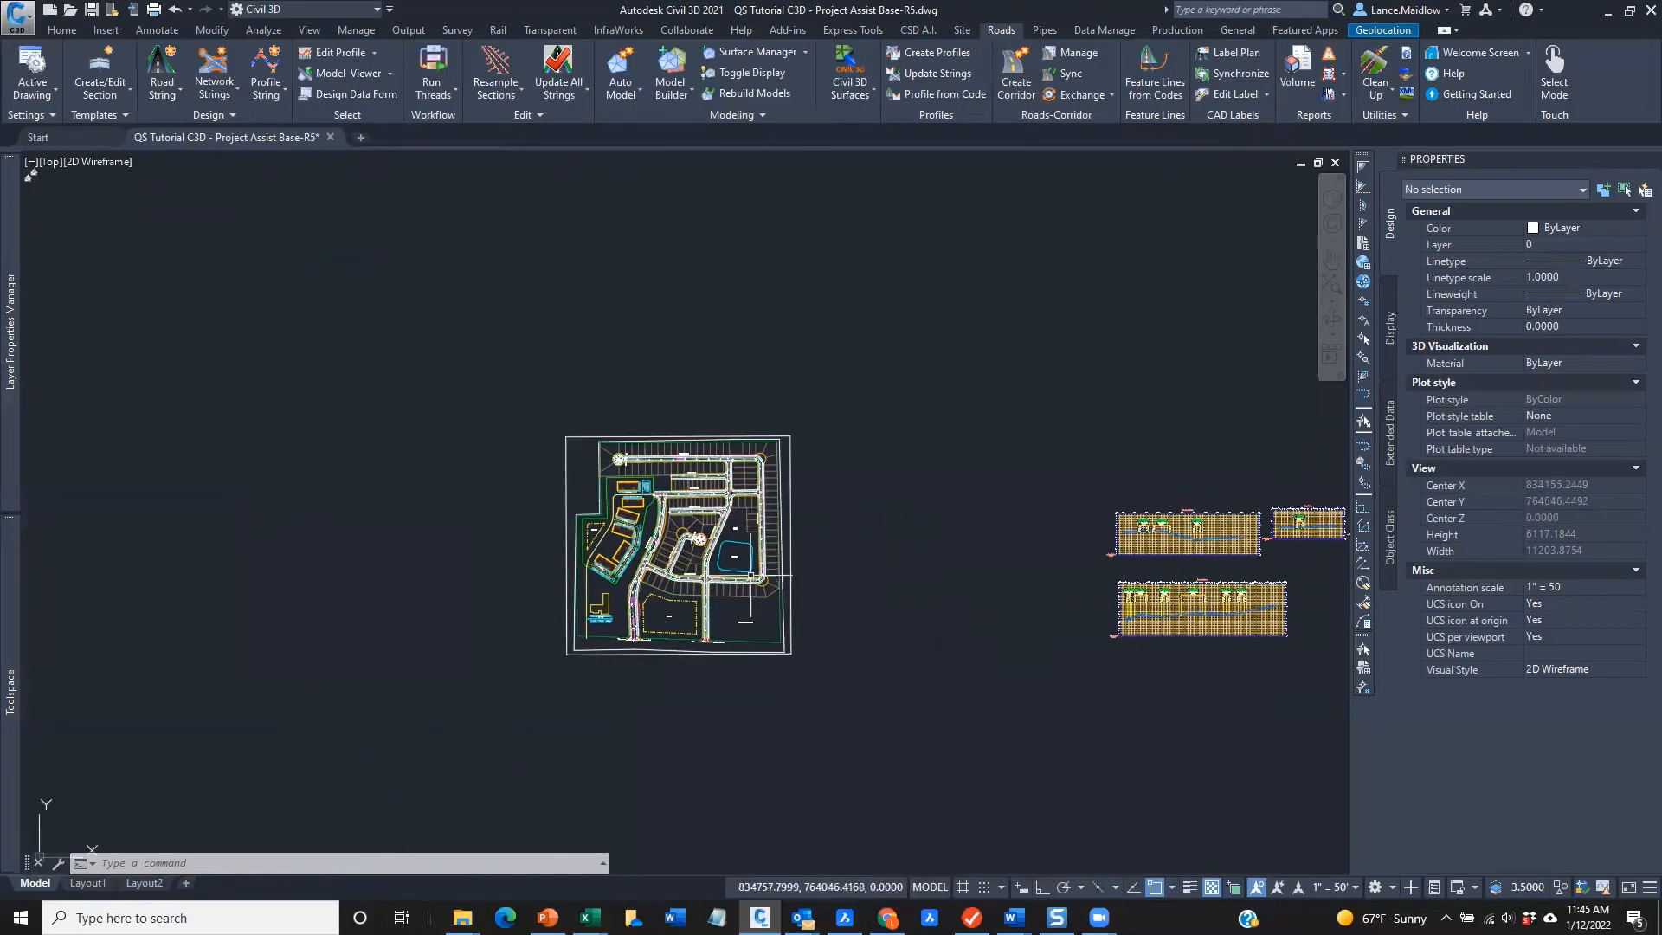
{"action": "scroll", "coordinate": [600, 525], "scroll_direction": "up", "scroll_amount": 4}
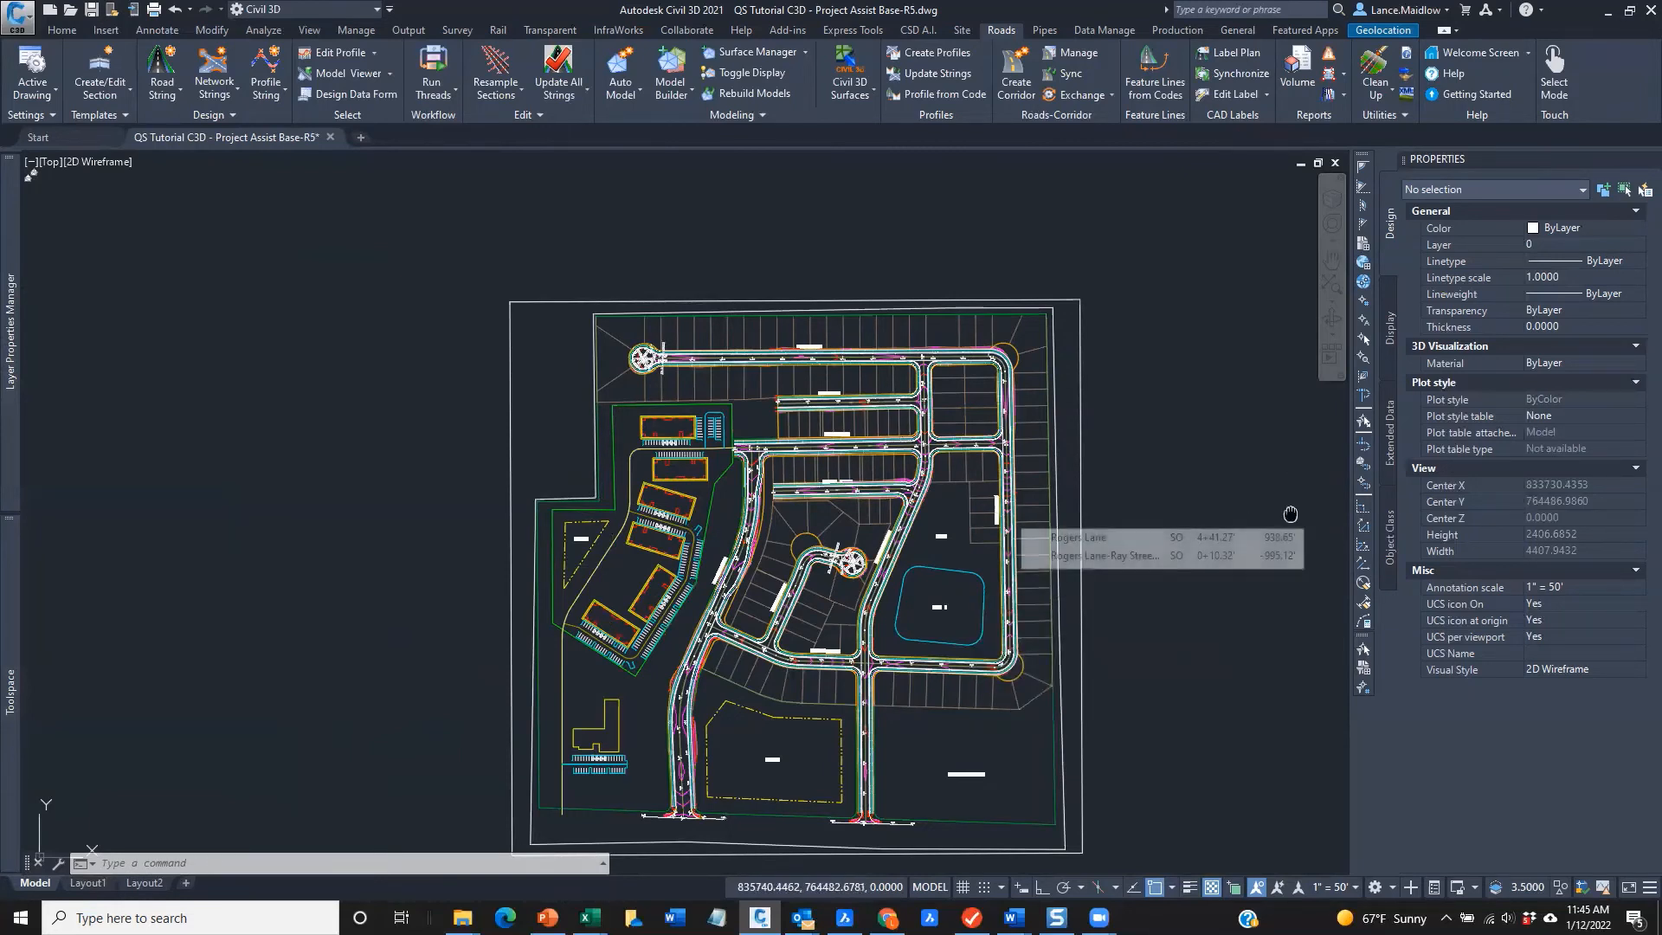
{"action": "middle_click_drag", "start_coordinate": [1290, 513], "coordinate": [1150, 516]}
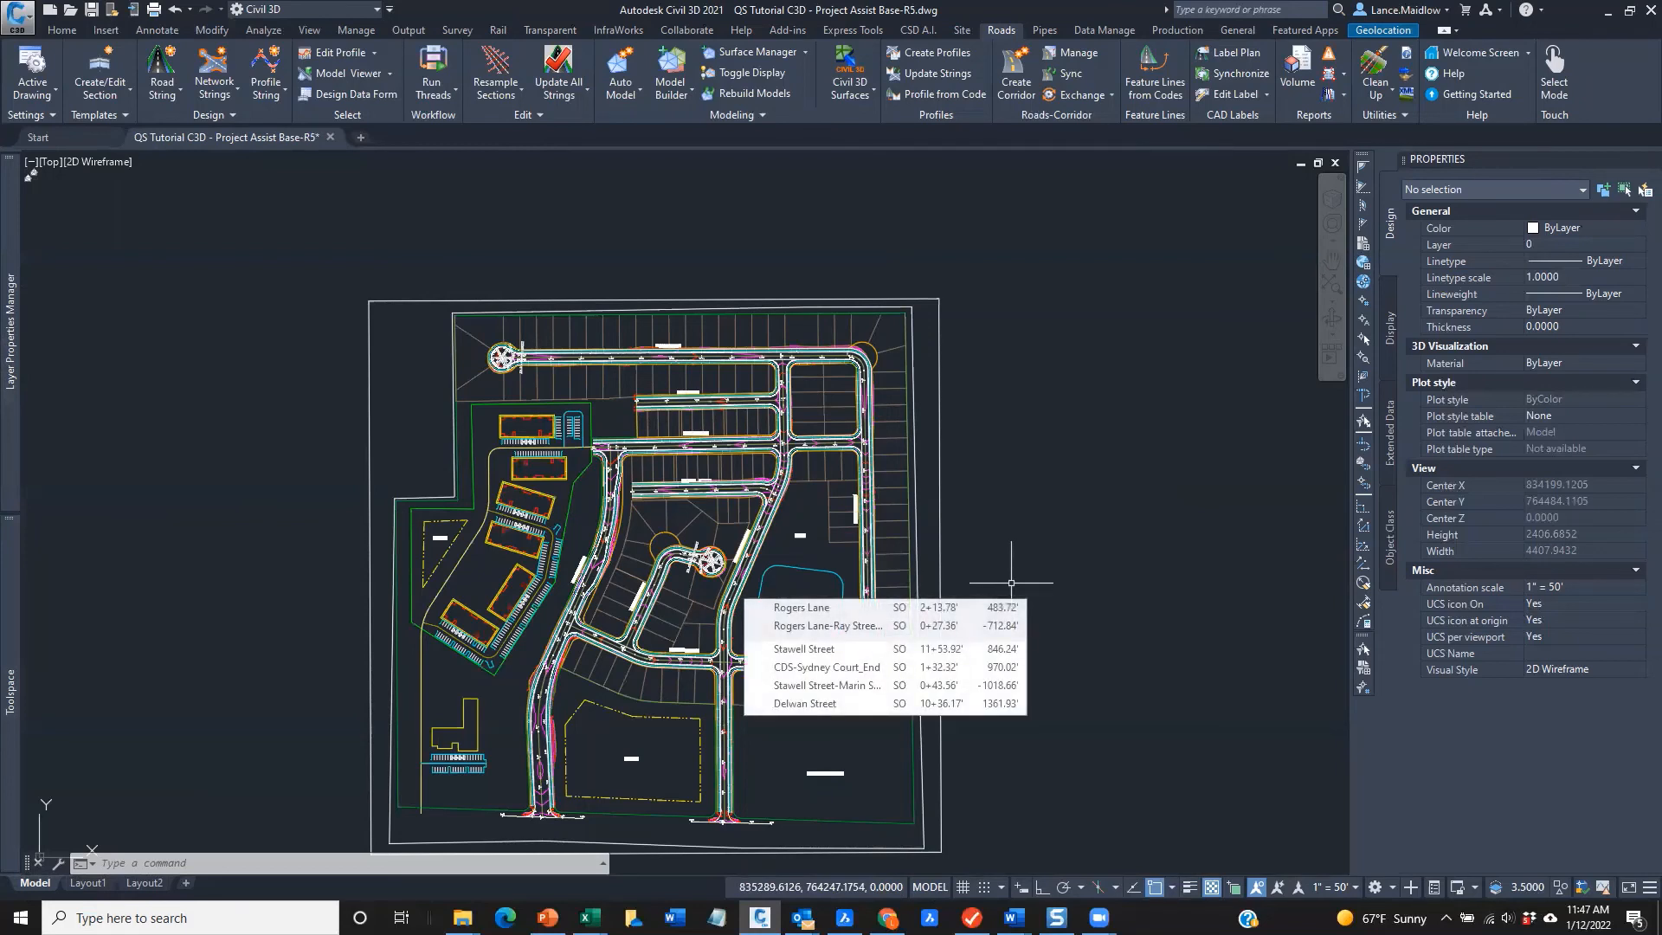
{"action": "scroll", "coordinate": [511, 571], "scroll_direction": "up", "scroll_amount": 5}
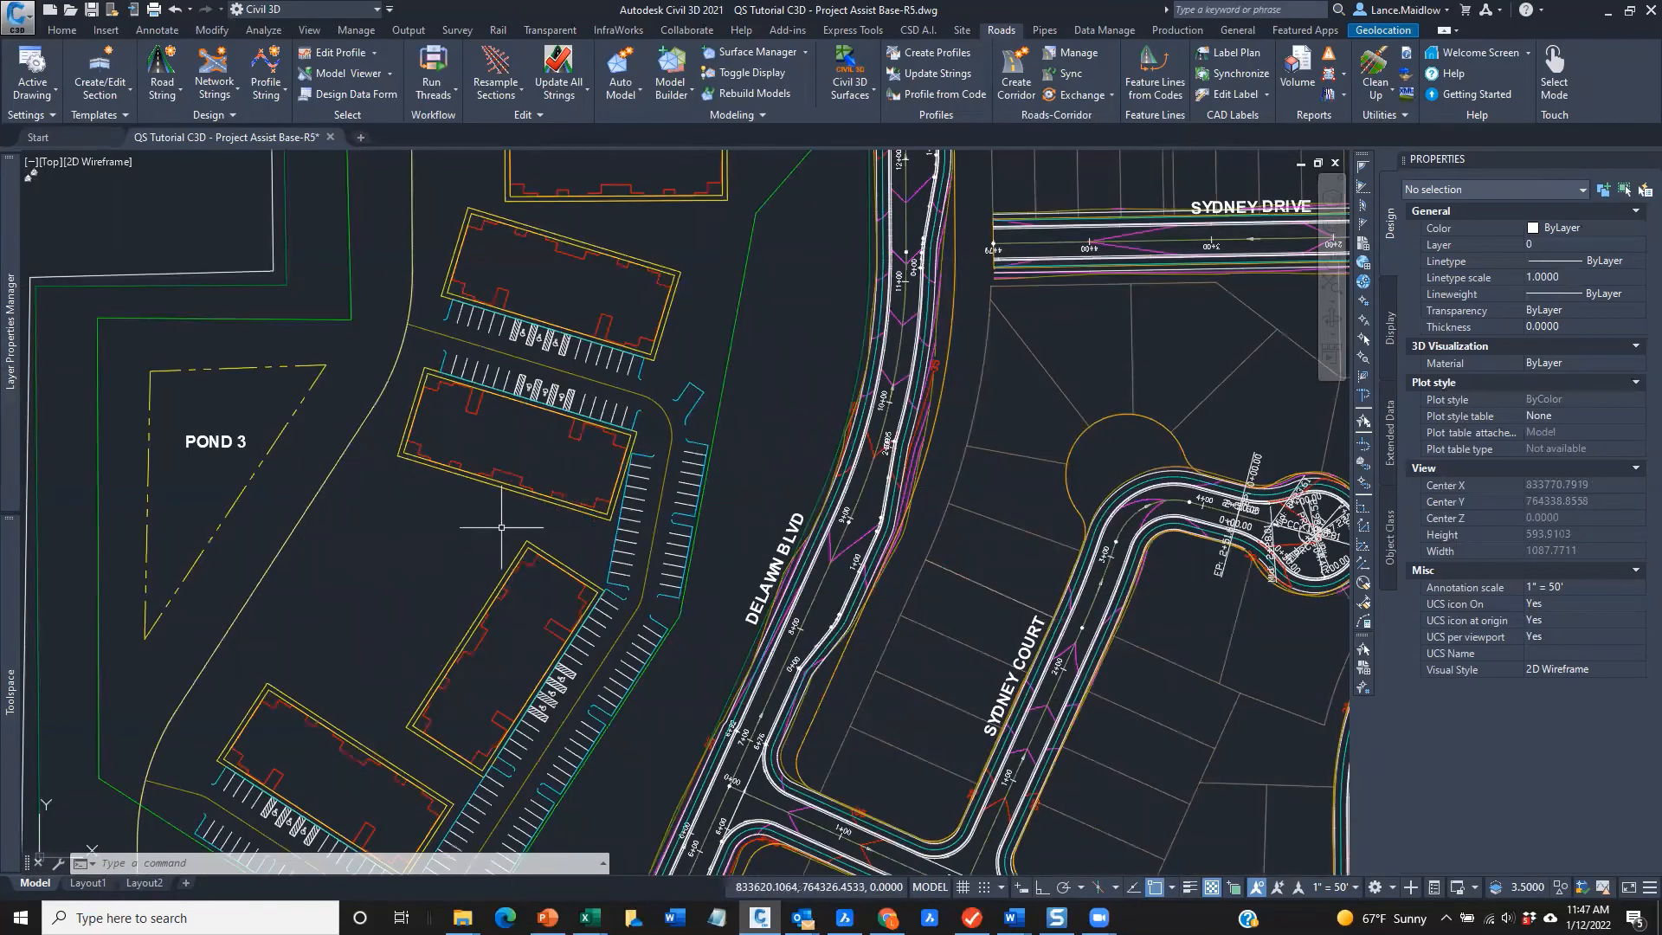
{"action": "scroll", "coordinate": [501, 526], "scroll_direction": "down", "scroll_amount": 3}
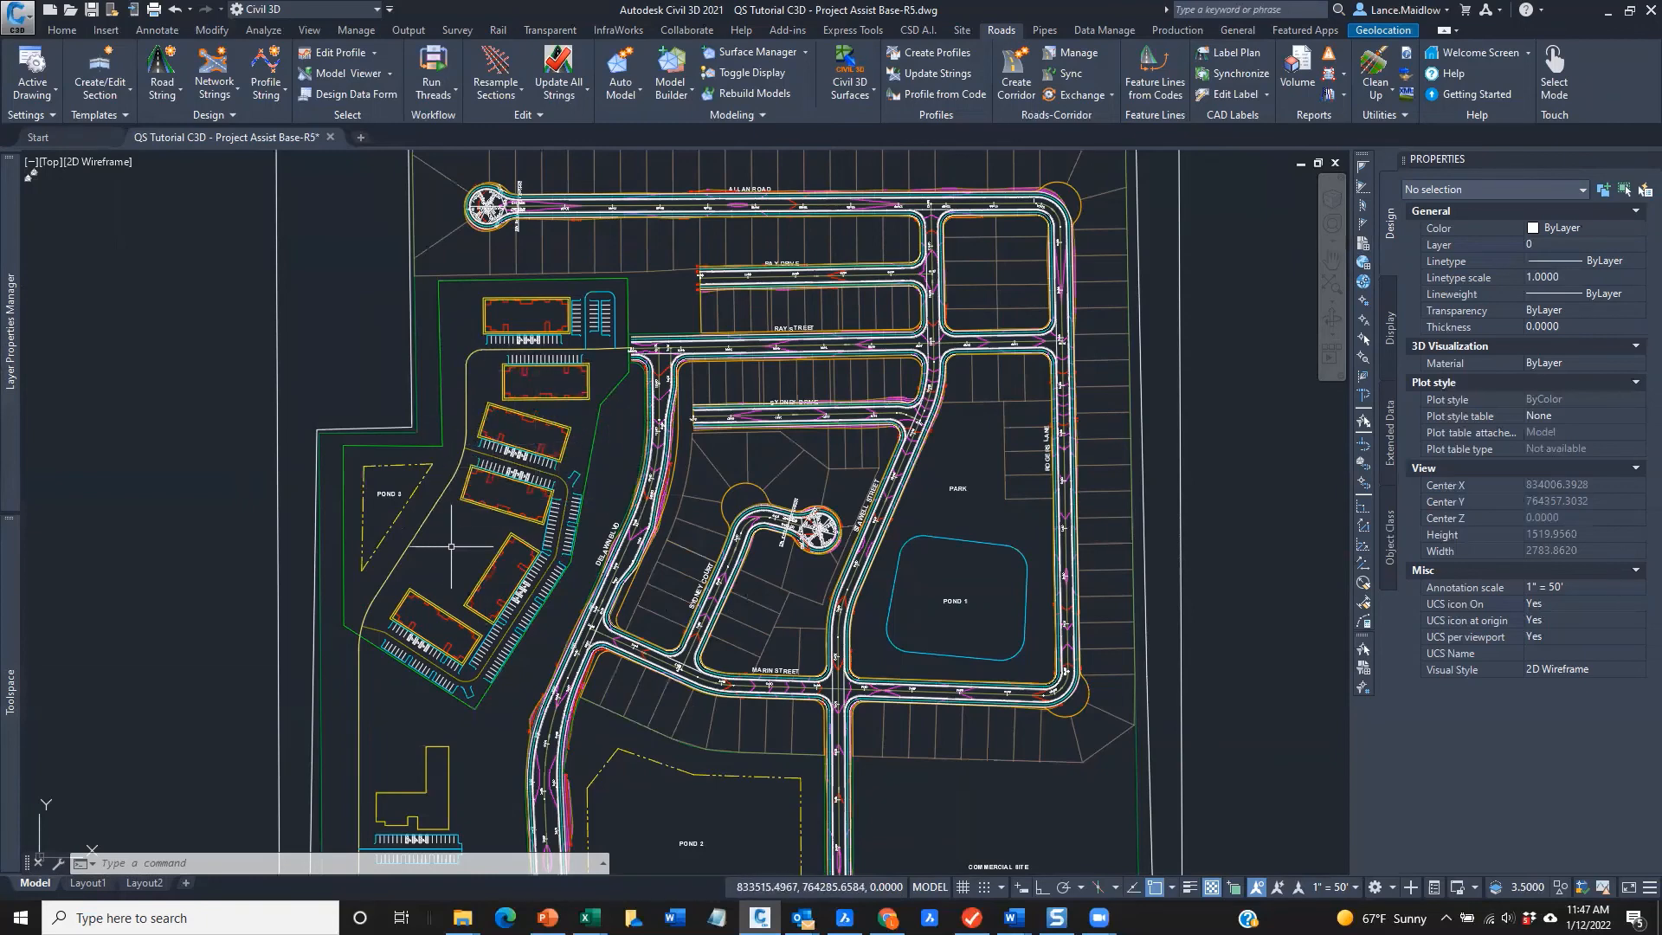
{"action": "mouse_move", "coordinate": [453, 547]}
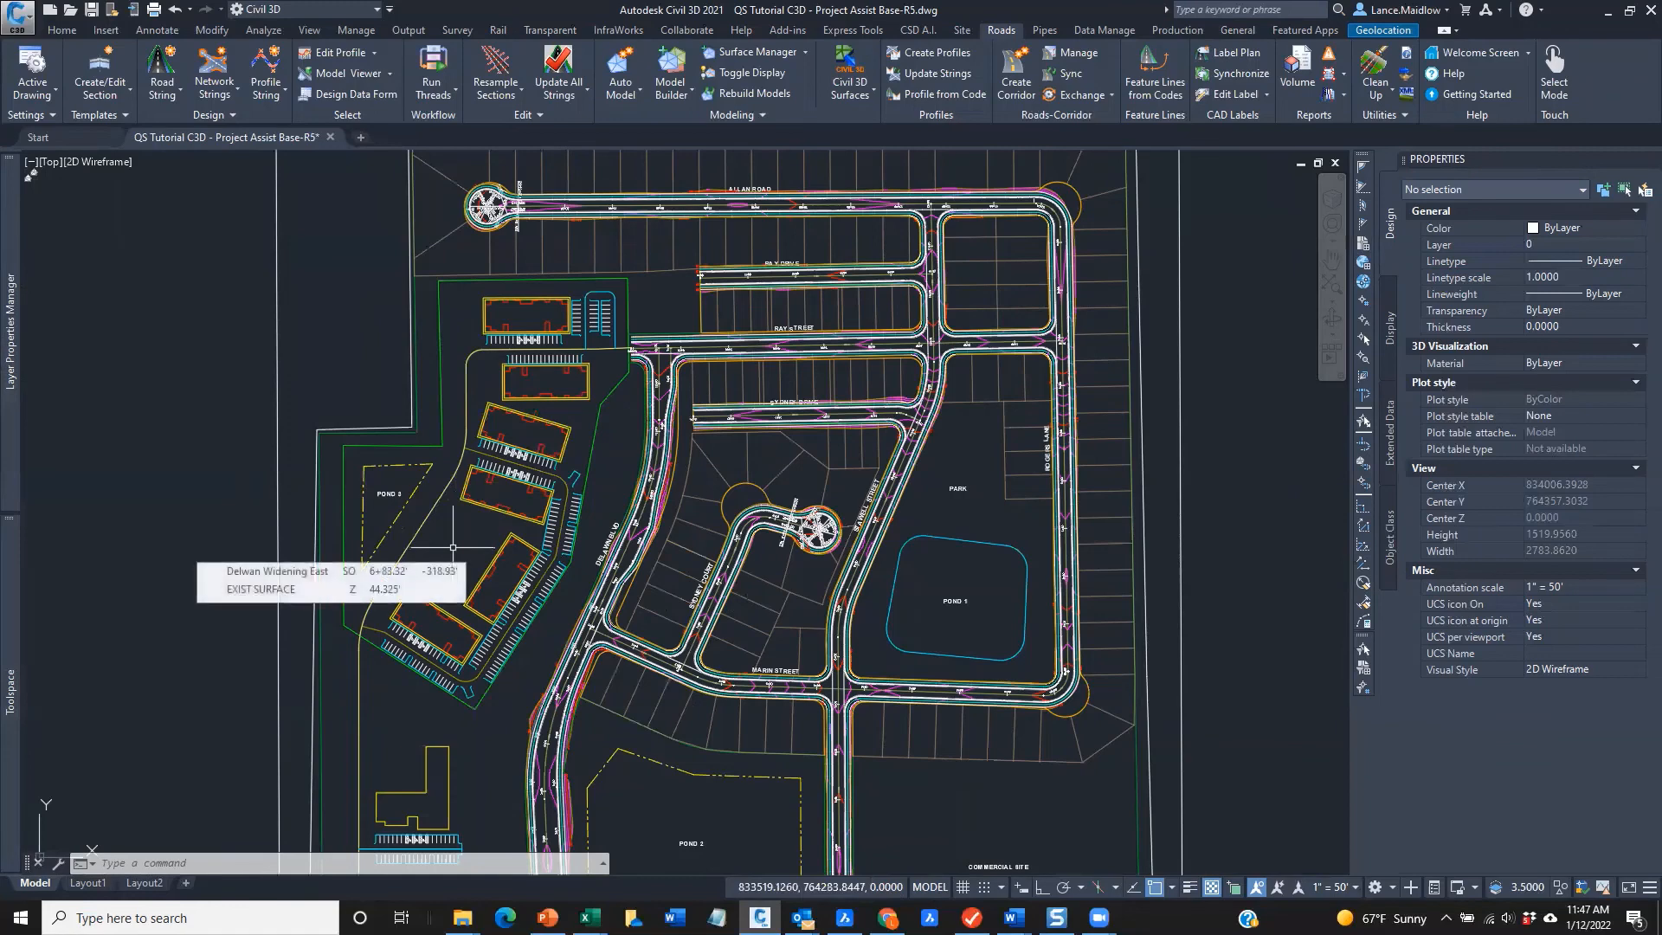